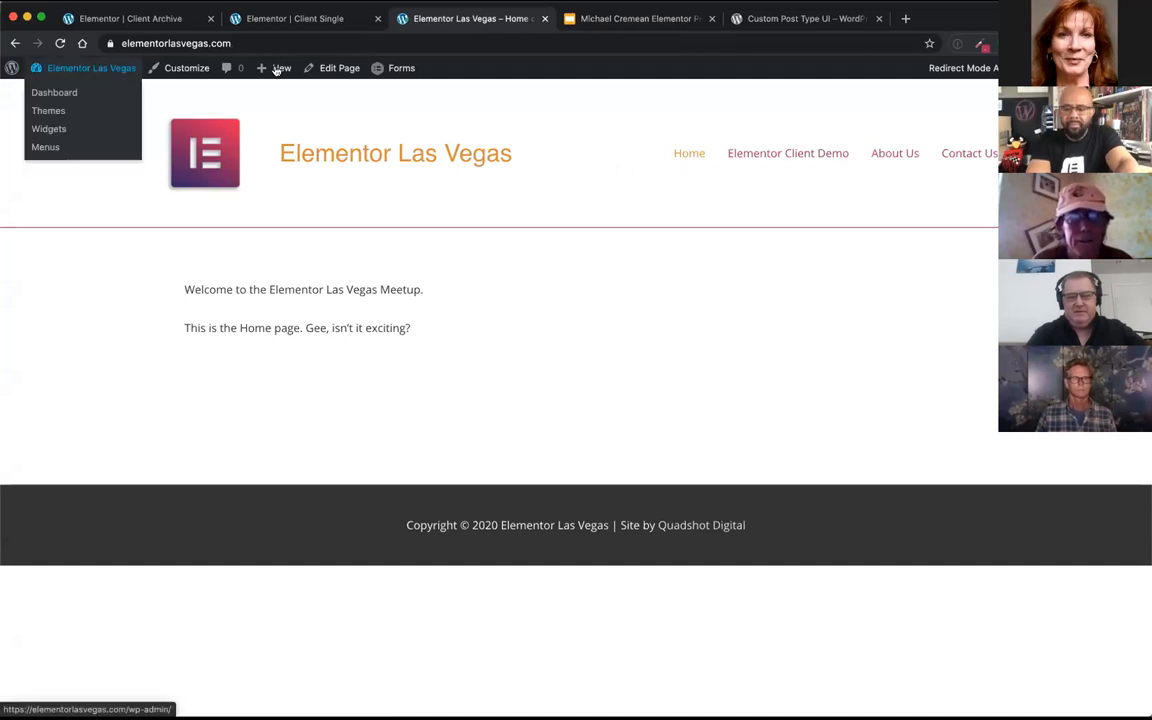
Step: Open the site's admin dashboard and collapse the Elementor Overview box
click(91, 68)
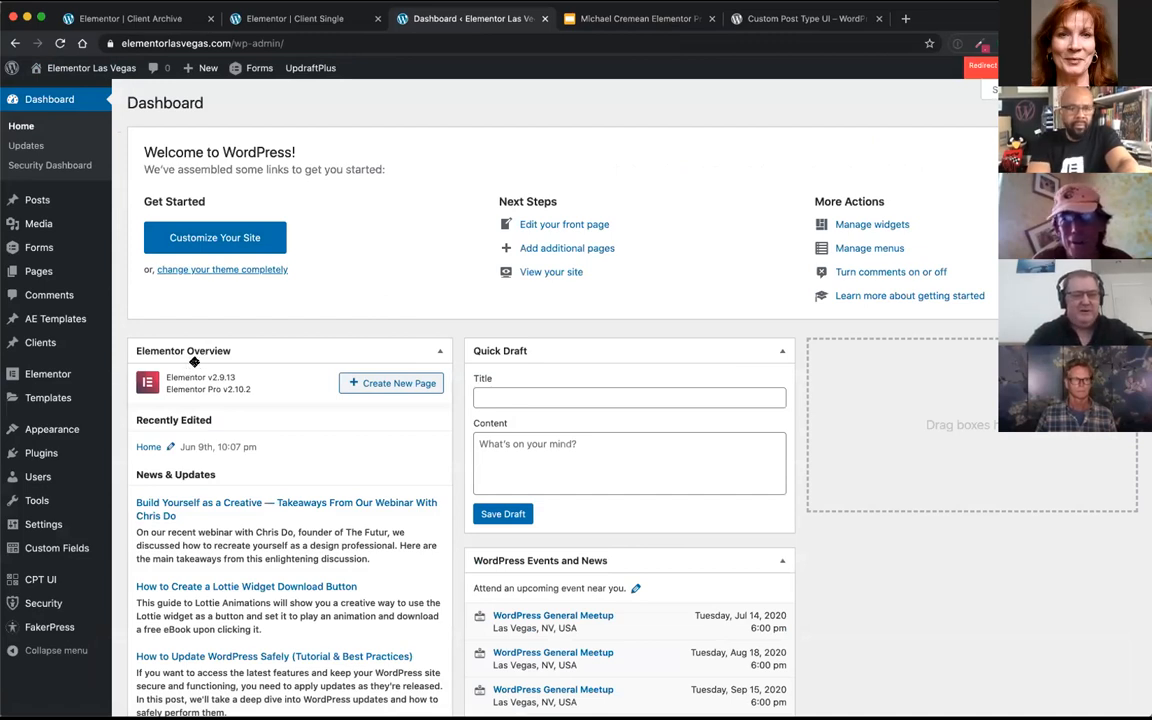
click(200, 351)
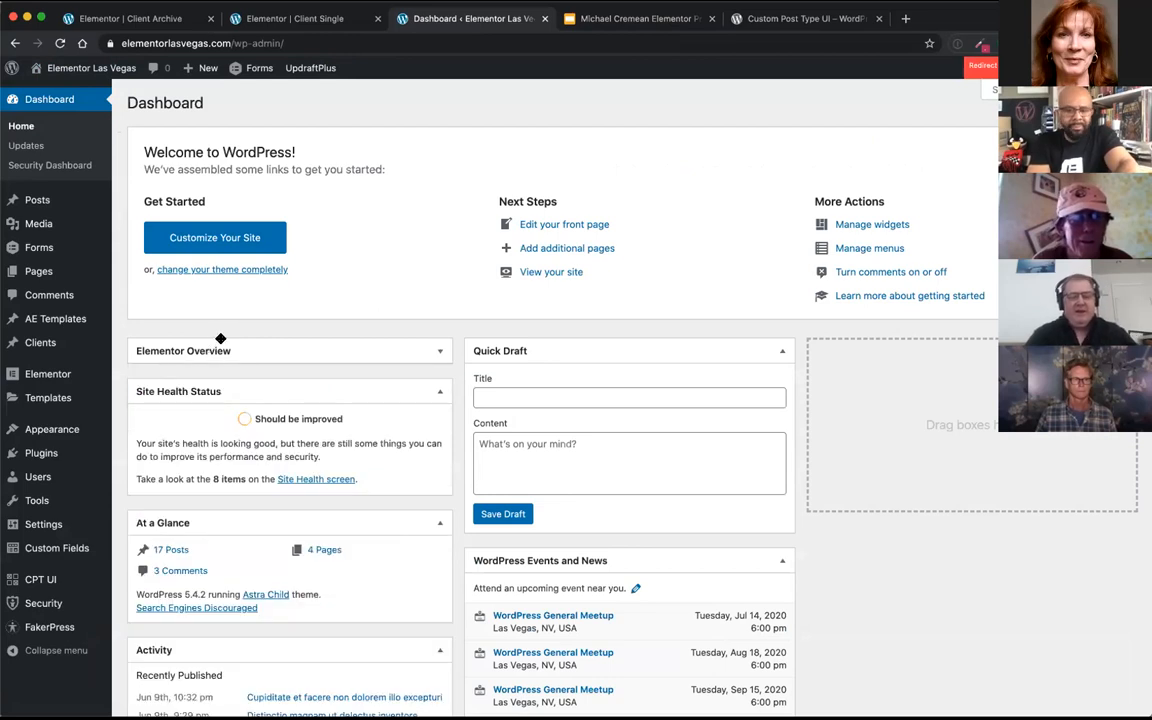
Step: Open the installed plugins list and review which plugins the site has, including Custom Post Type UI and the Elementor add-ons
click(54, 455)
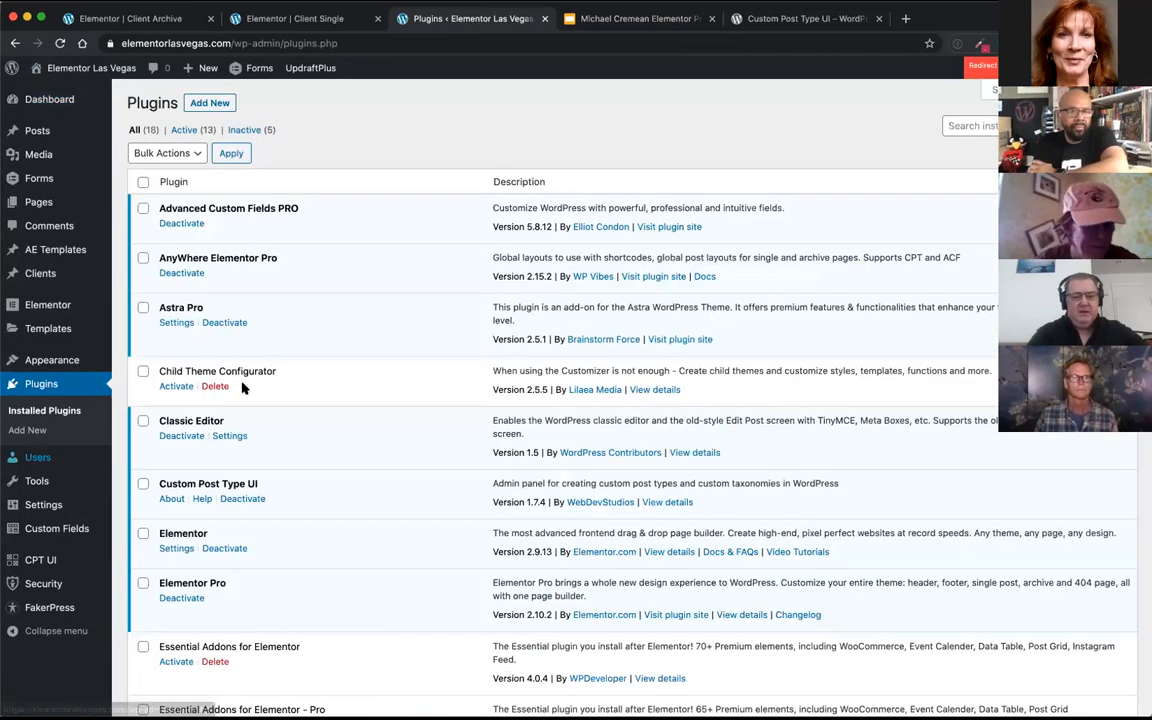
scroll(290, 365, down, 3)
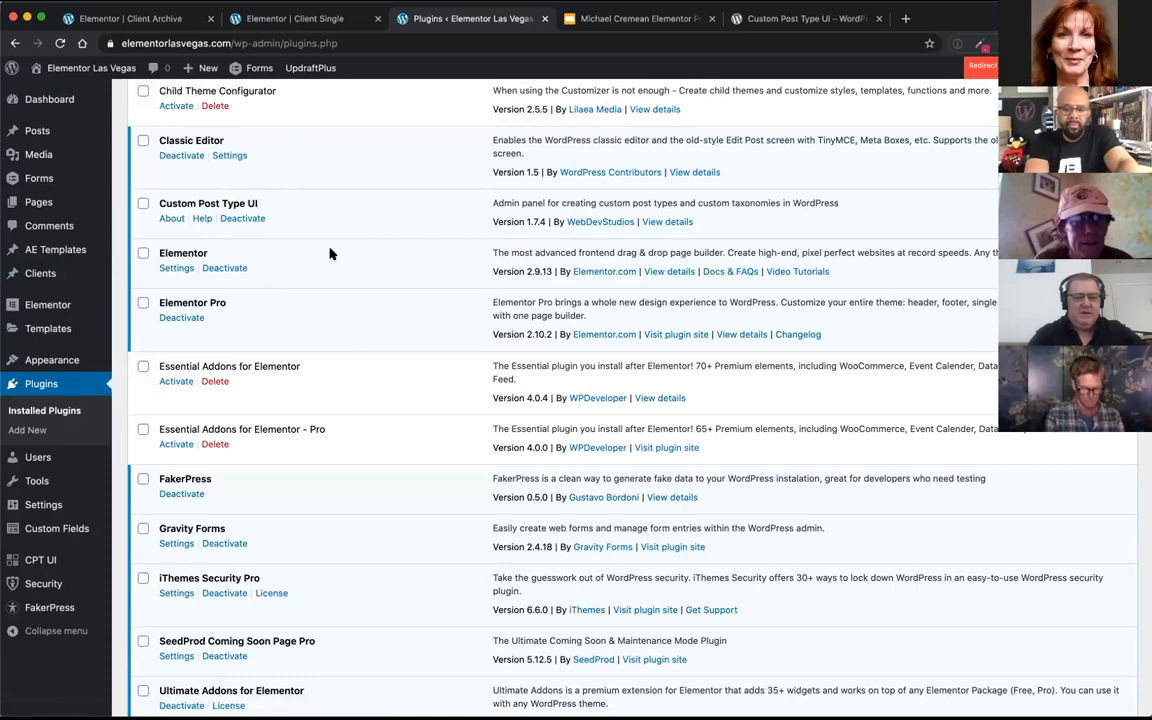
scroll(301, 320, down, 3)
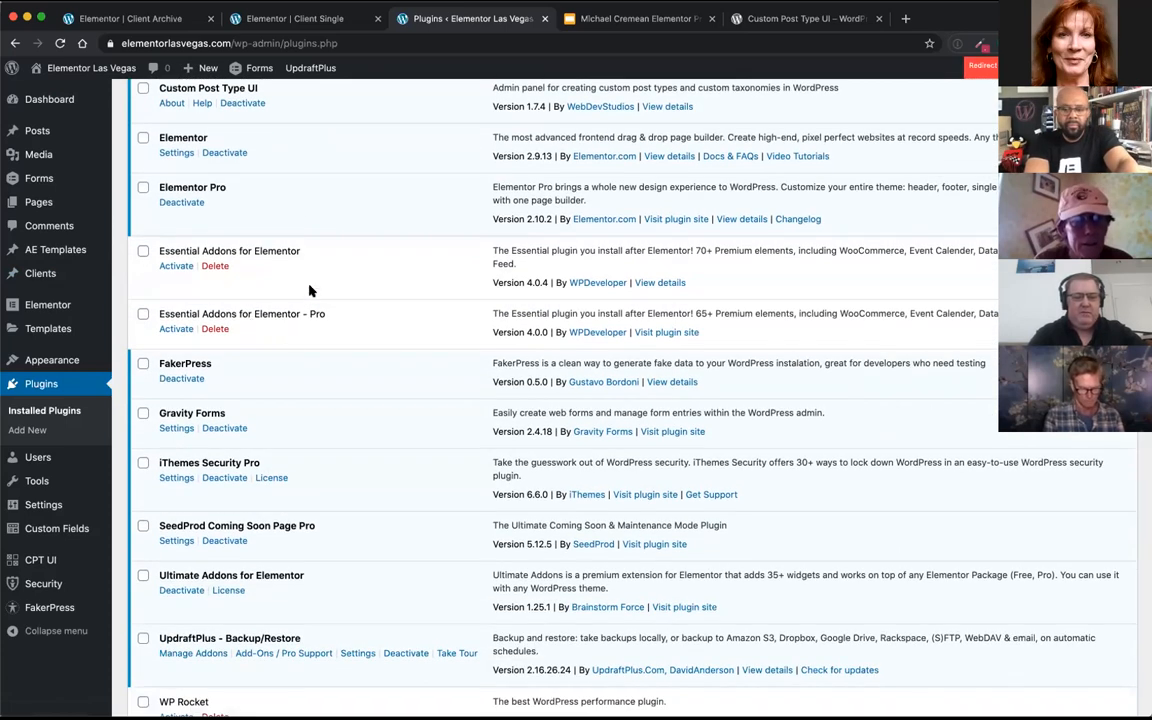
scroll(330, 269, down, 5)
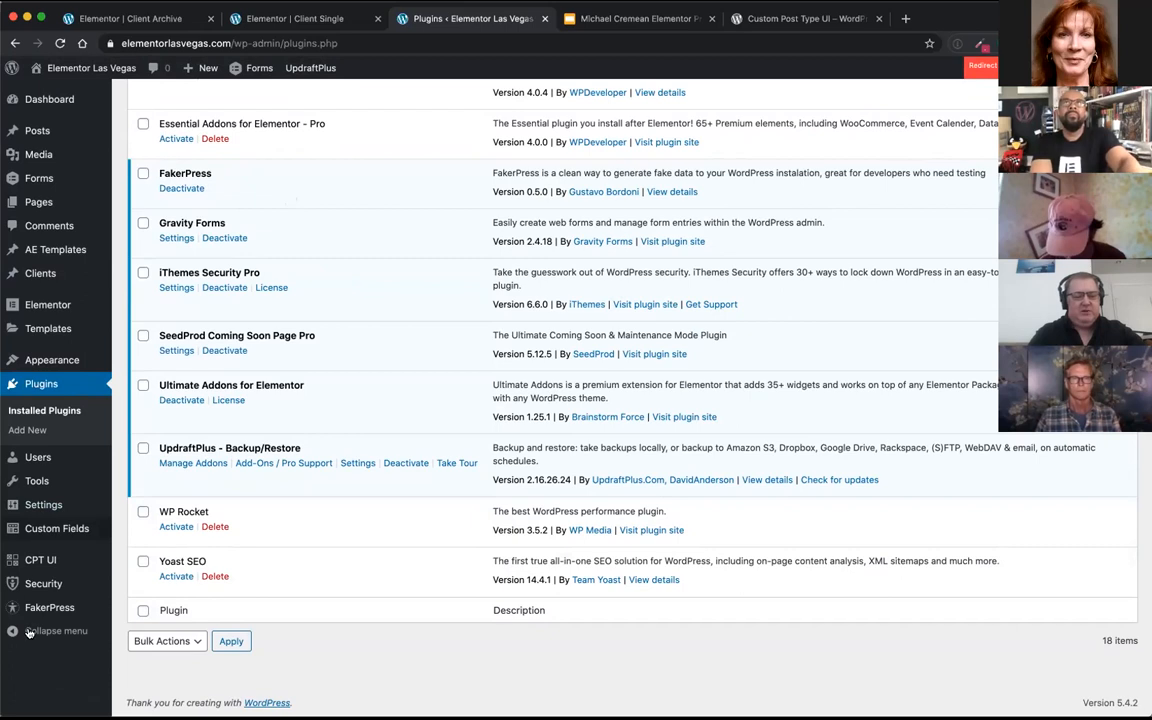
mouse_move(52, 273)
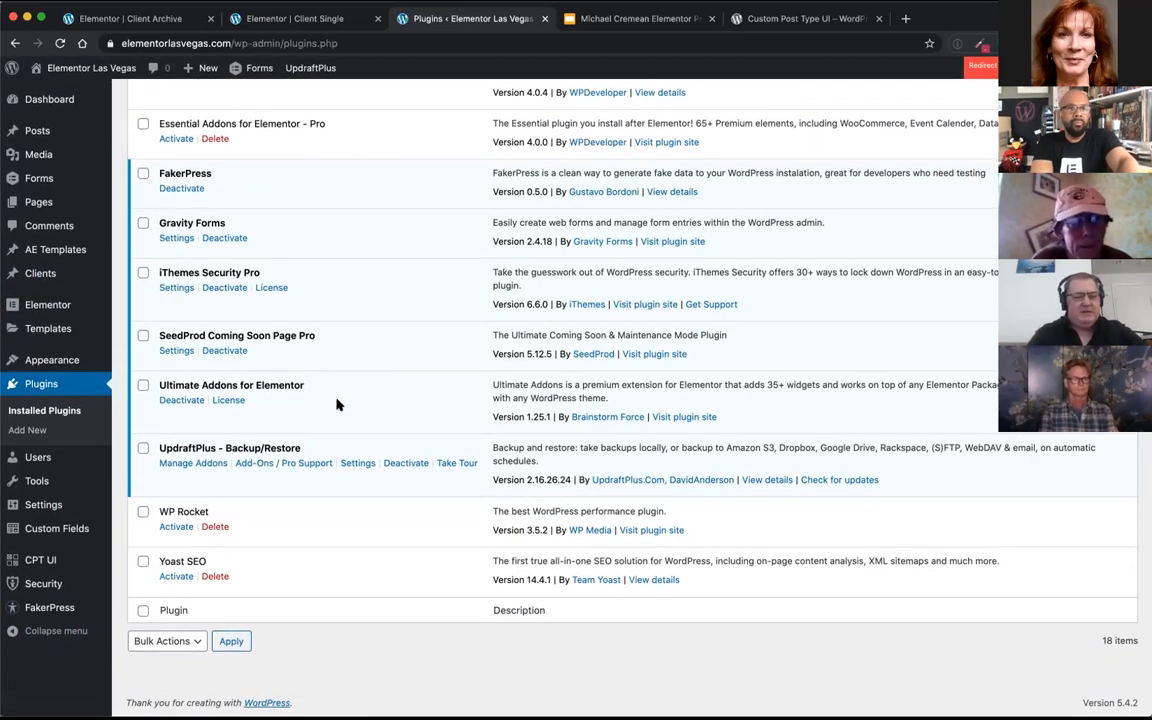
scroll(339, 400, up, 2)
scroll(339, 393, up, 3)
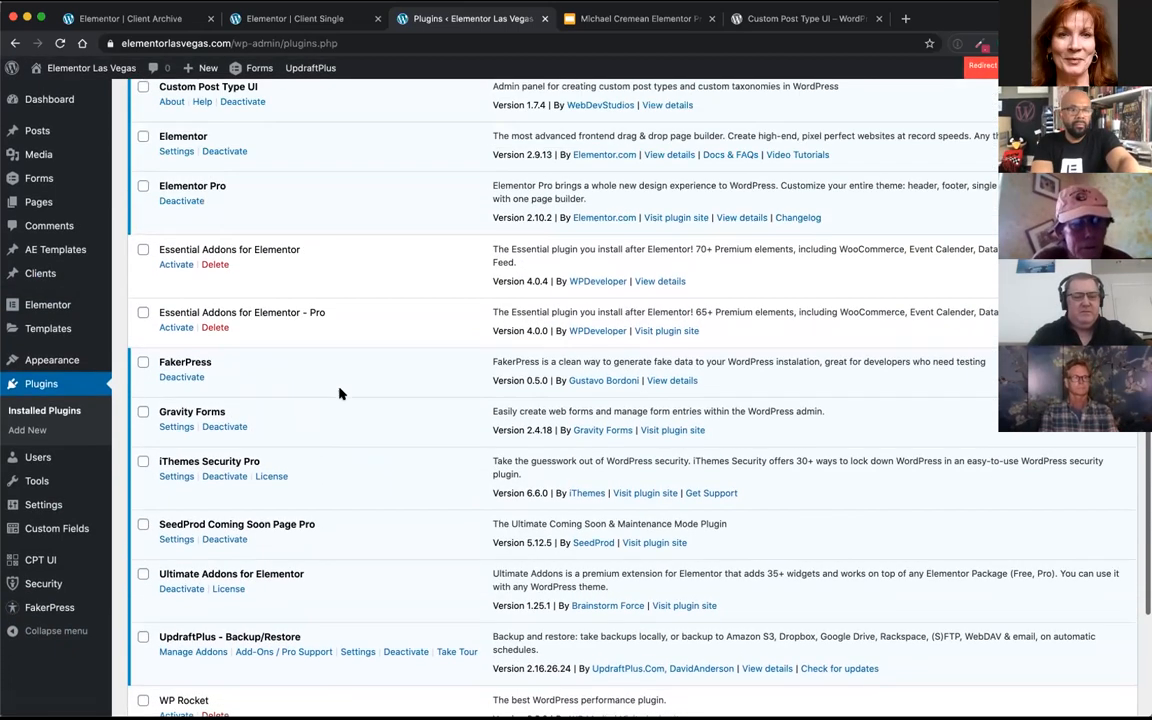
scroll(339, 390, down, 1)
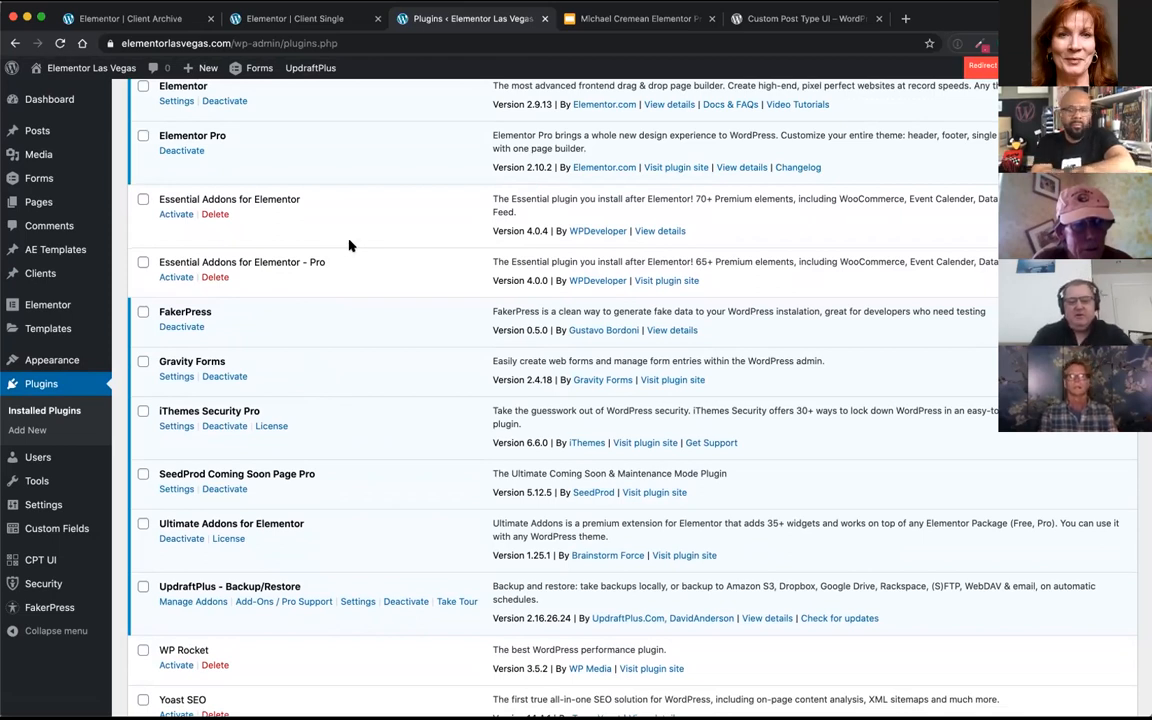
Step: View the live site's Elementor Client Demo page and examine the client entry "Ullam repellendus quisquam et"
click(80, 67)
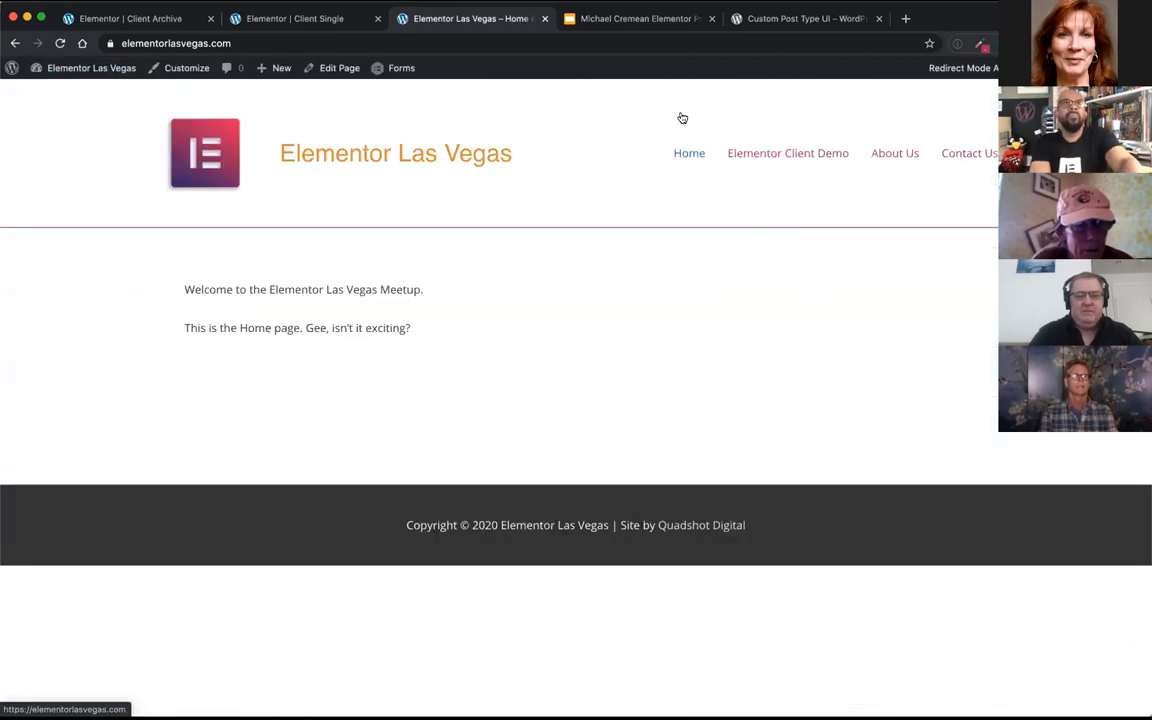
click(812, 153)
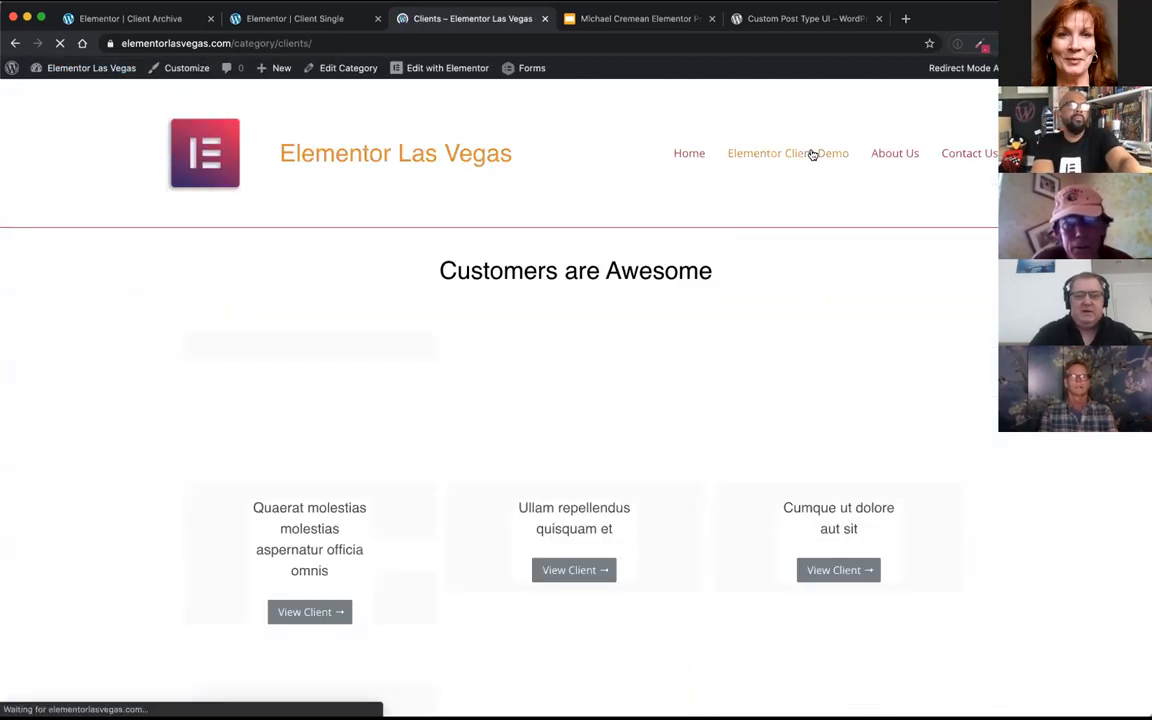
click(571, 516)
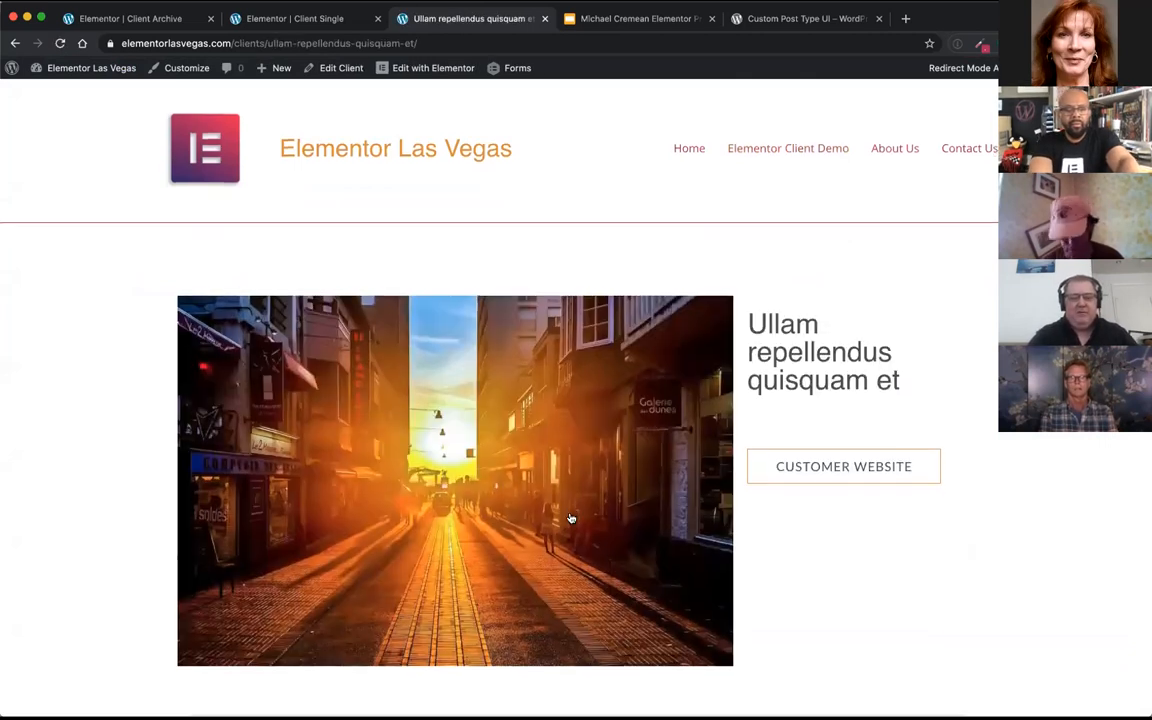
scroll(571, 518, down, 3)
scroll(571, 518, down, 1)
scroll(571, 516, up, 3)
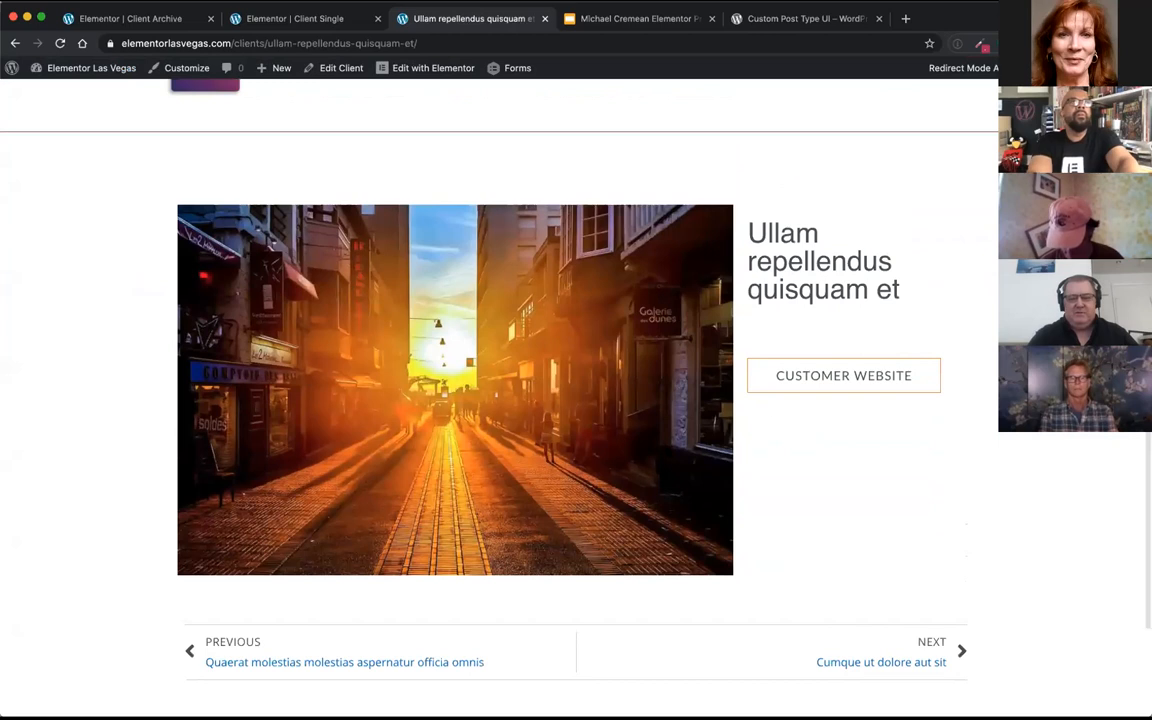
scroll(651, 437, up, 1)
scroll(650, 438, up, 1)
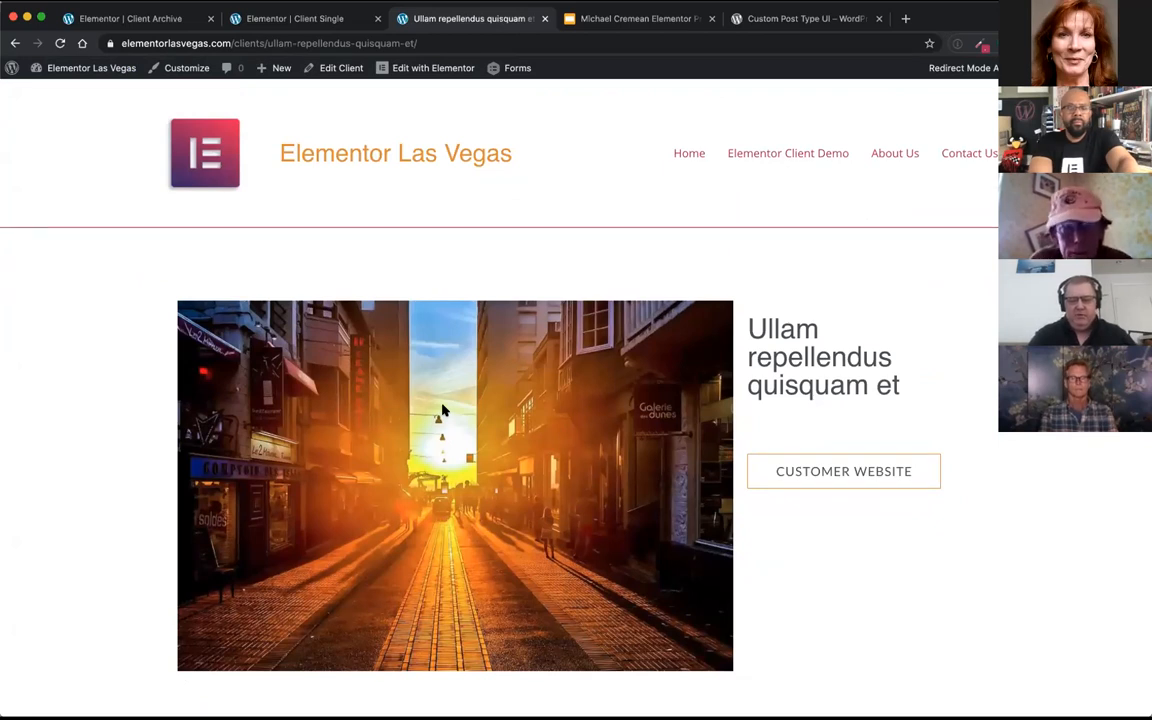
Step: Return to the admin dashboard and start a new CPT UI post type with the slug "videos"
click(104, 69)
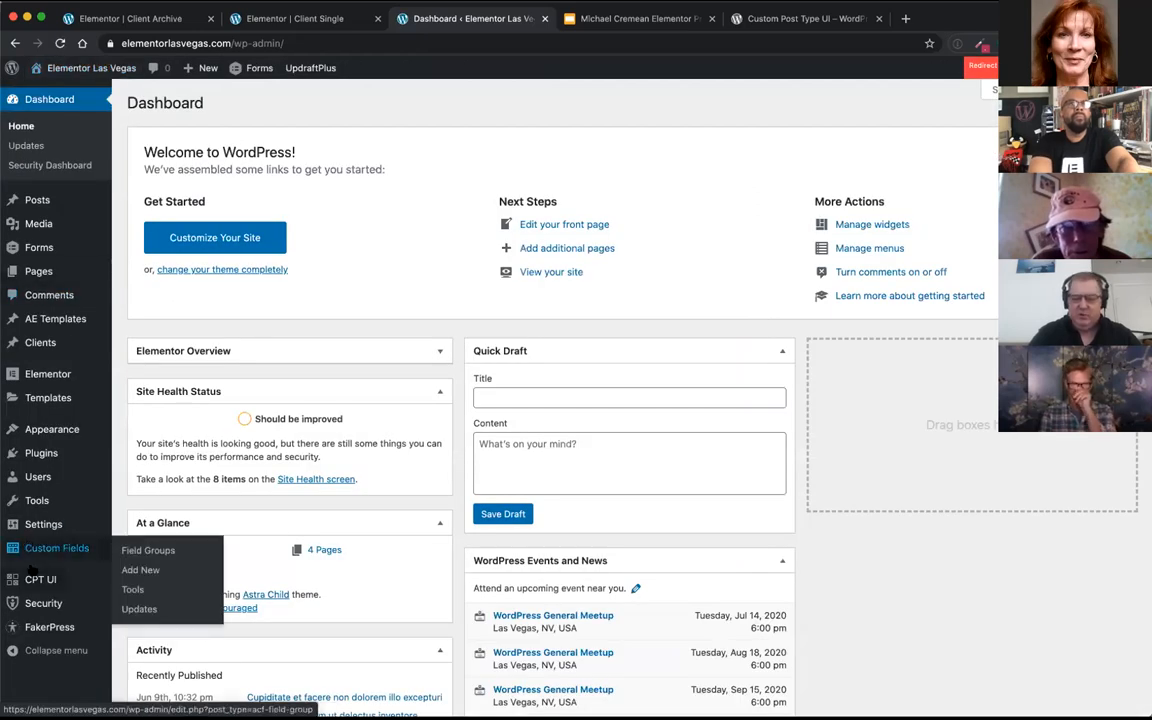
mouse_move(40, 580)
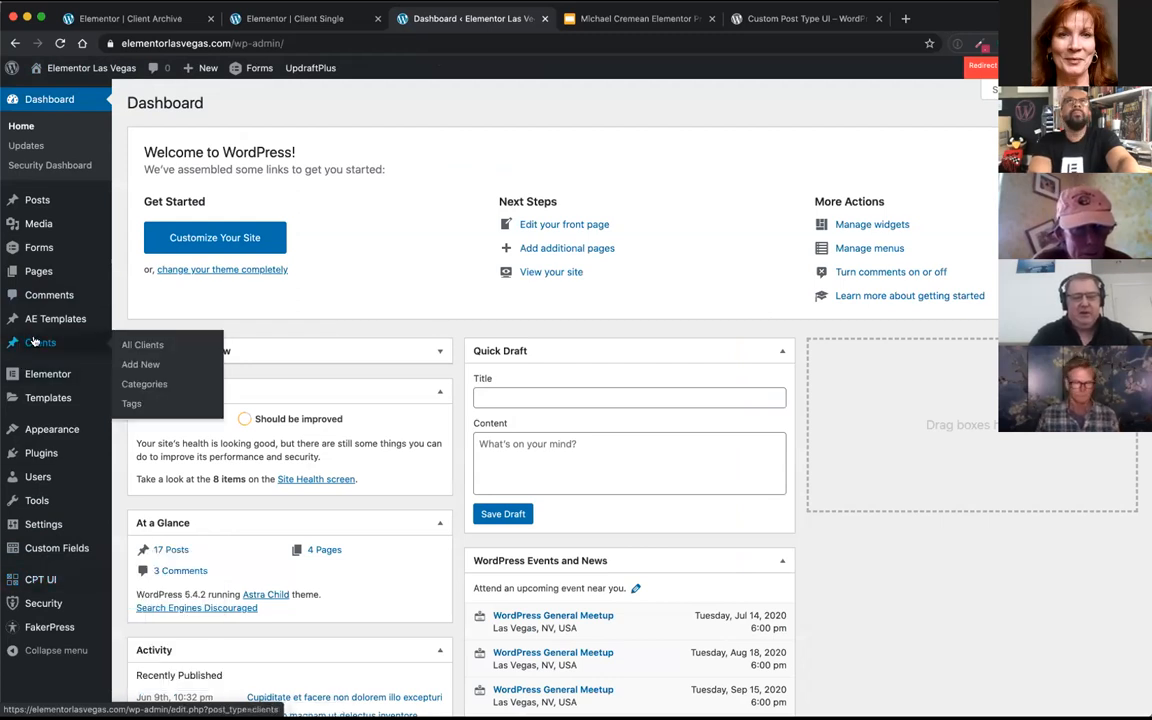
click(52, 580)
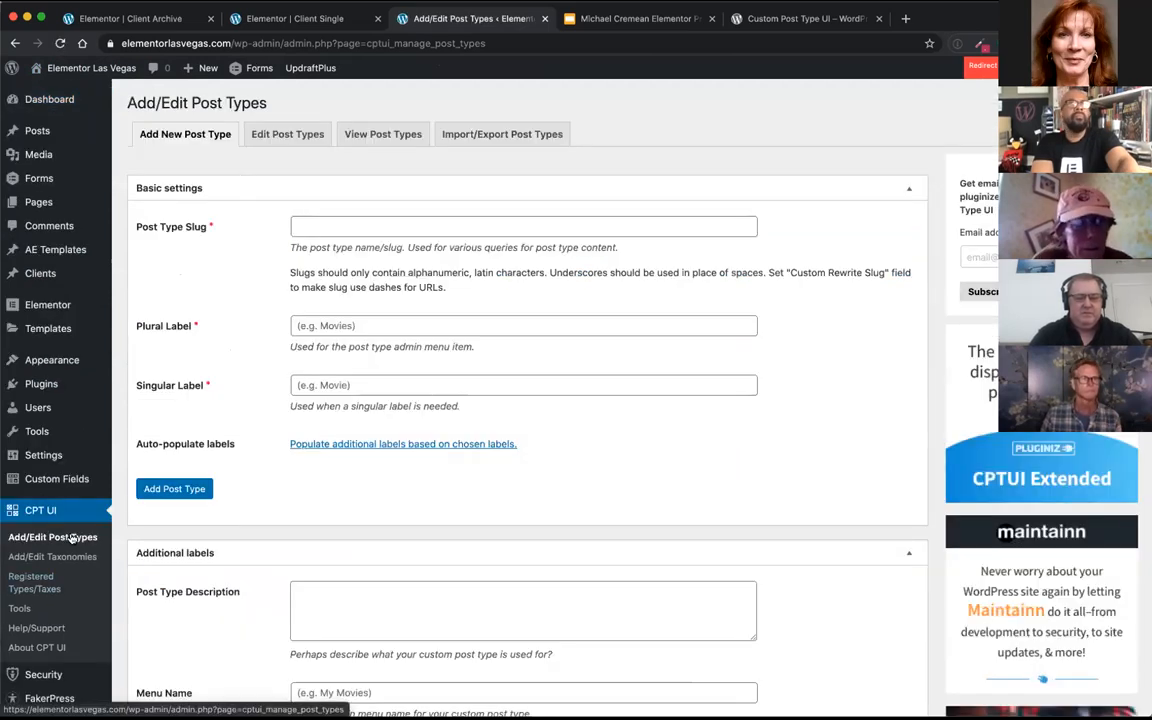
click(325, 224)
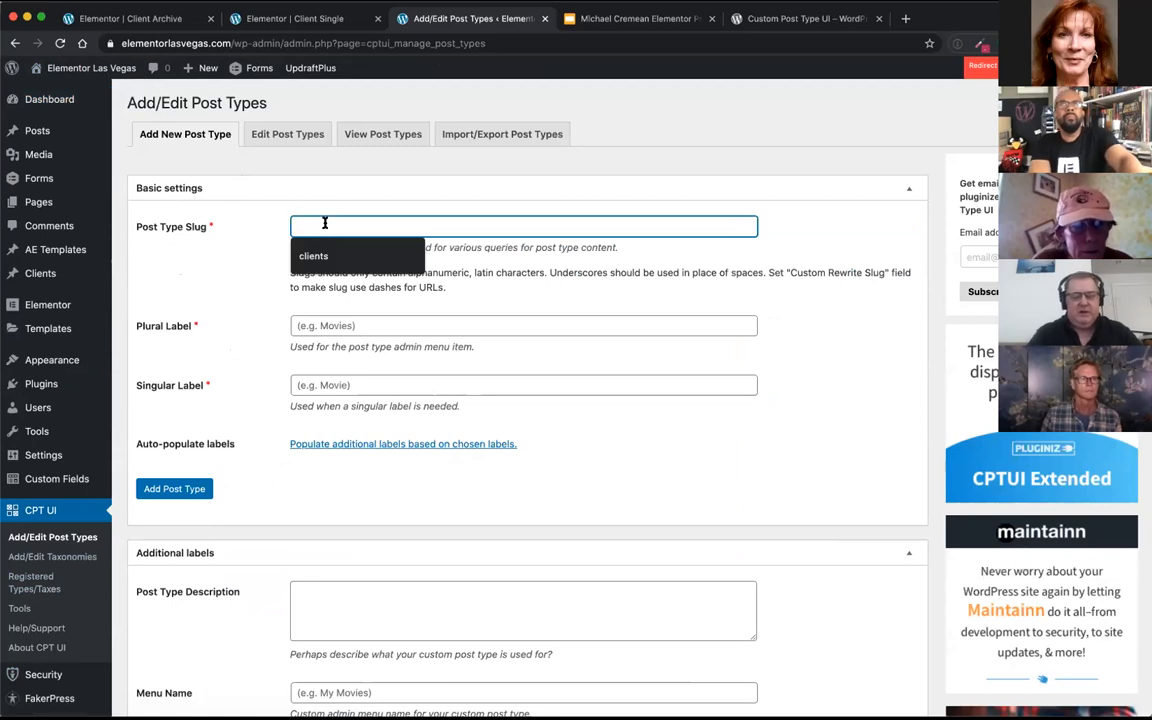
text(vi)
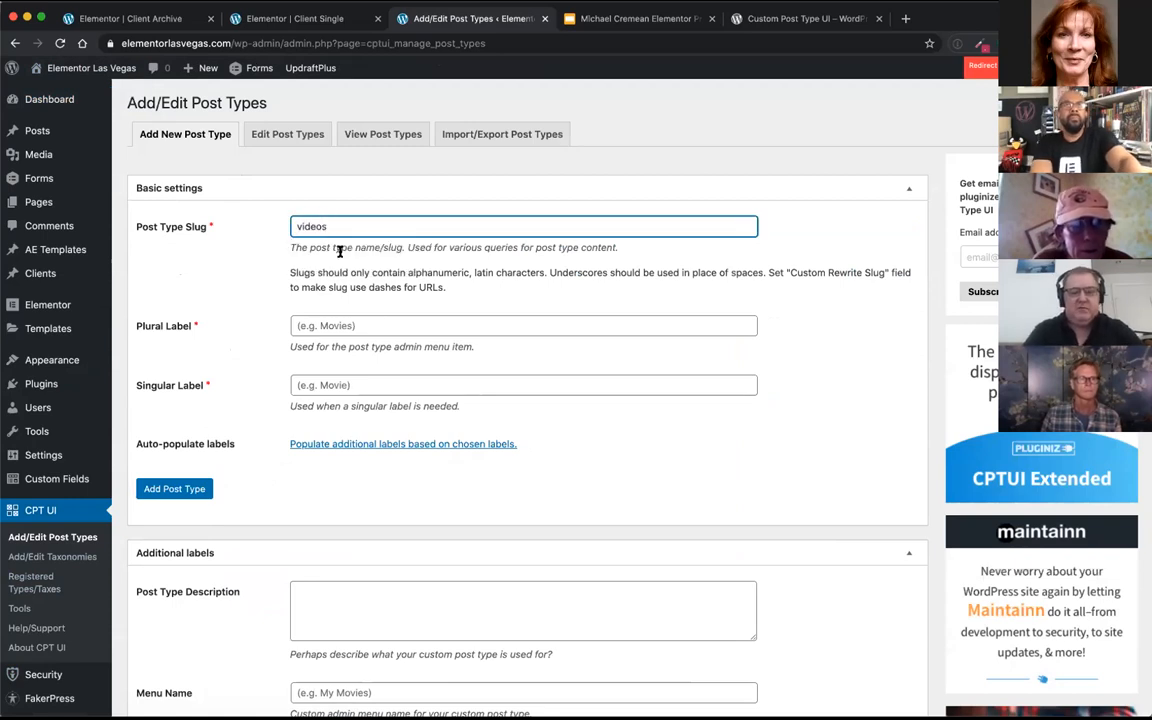
text(deos)
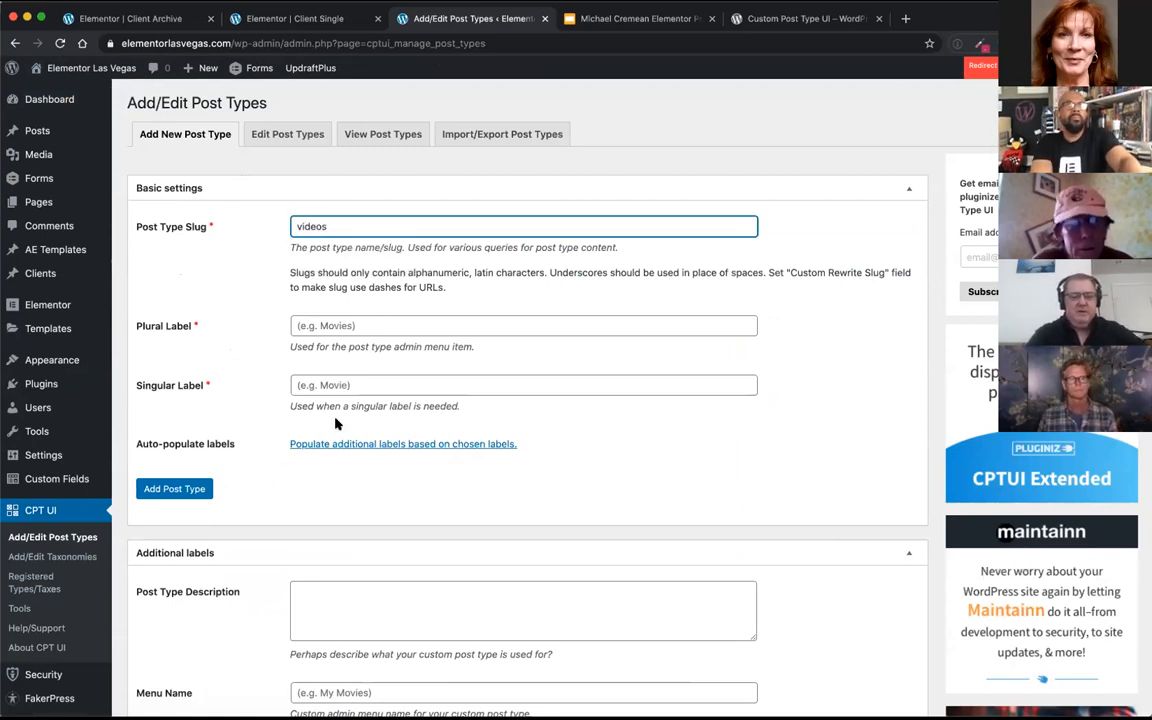
Step: Enable Custom Fields and Excerpt support for the new post type alongside Title, Editor and Featured Image
scroll(331, 444, down, 1)
scroll(331, 444, down, 5)
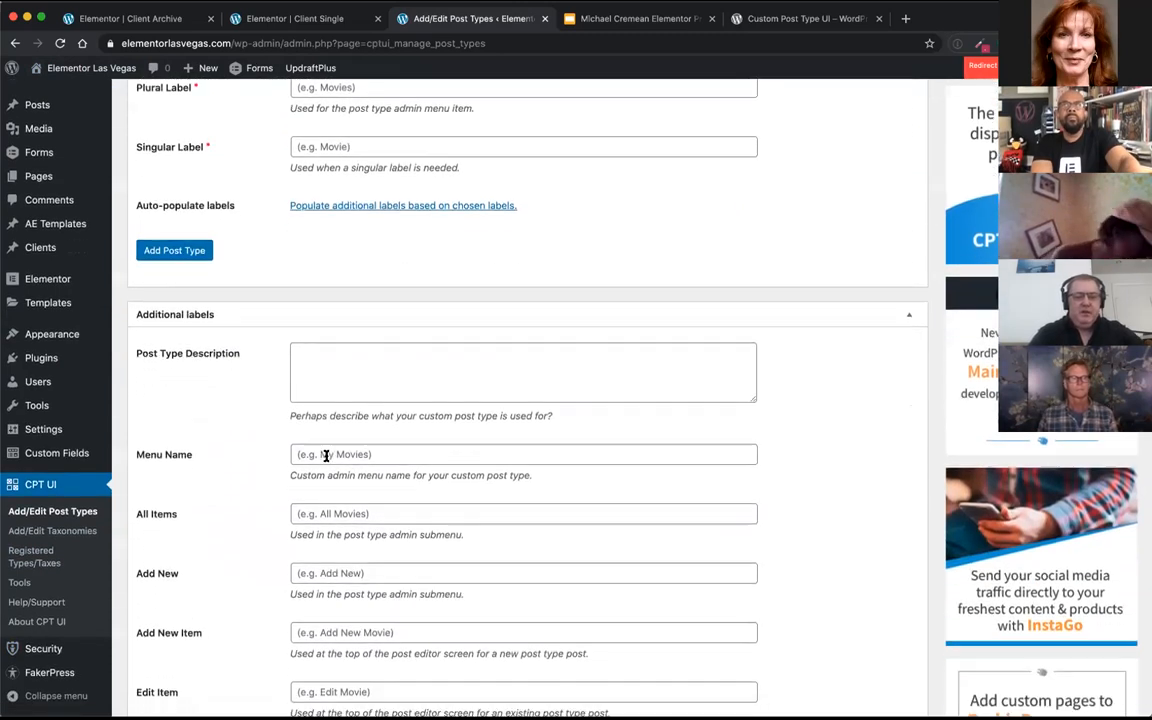
scroll(326, 456, down, 1)
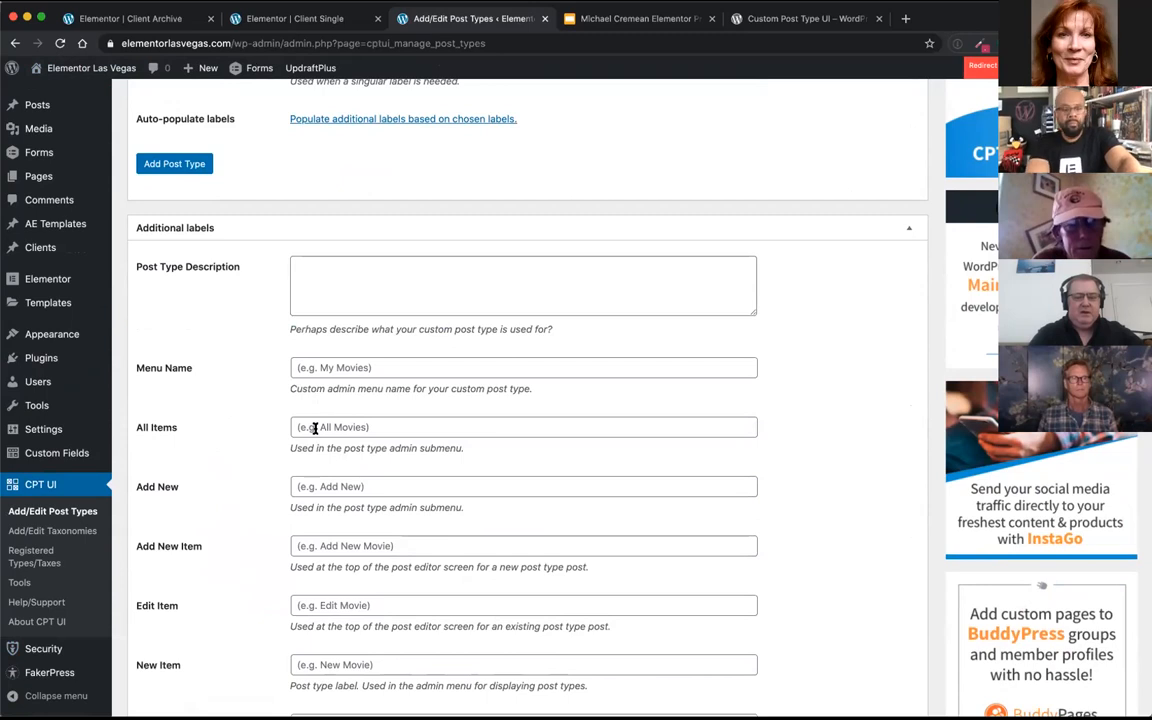
scroll(250, 493, down, 2)
scroll(250, 493, down, 12)
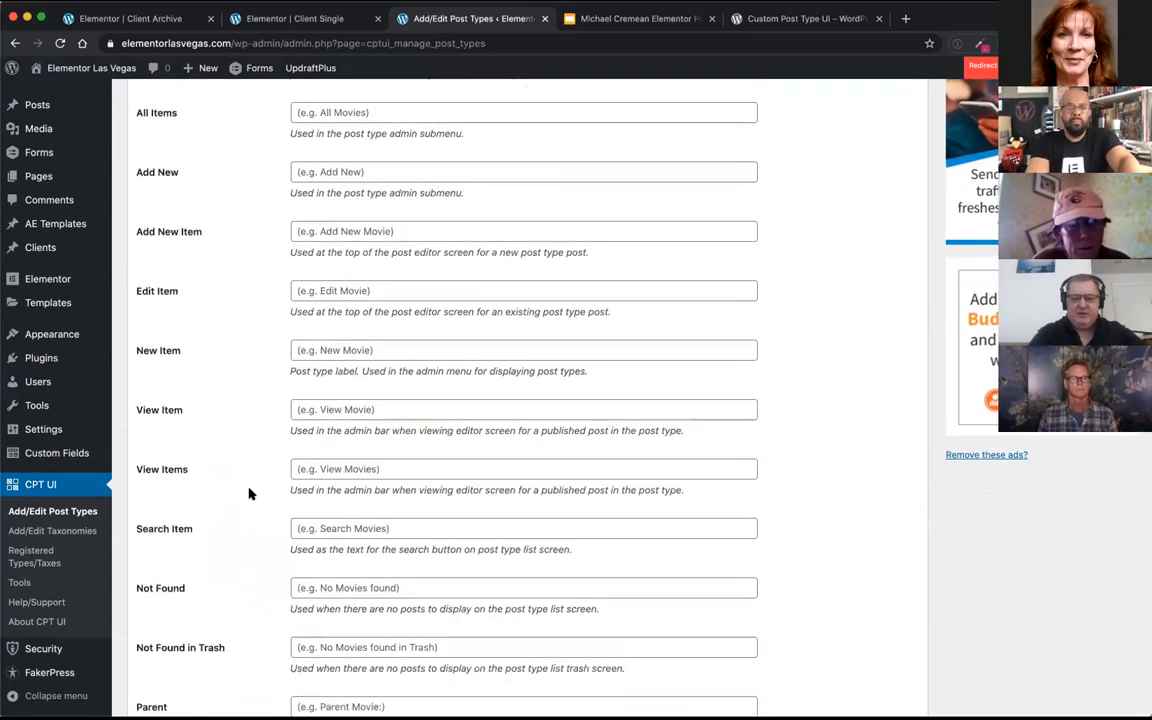
scroll(250, 493, down, 20)
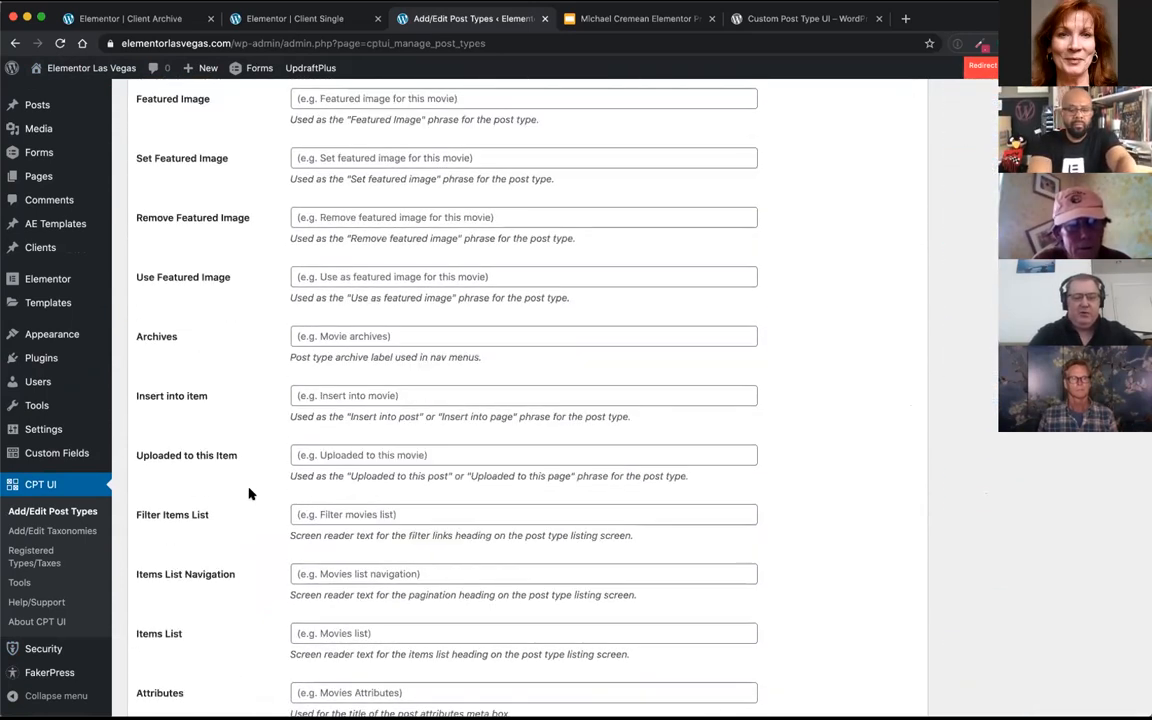
scroll(250, 493, down, 8)
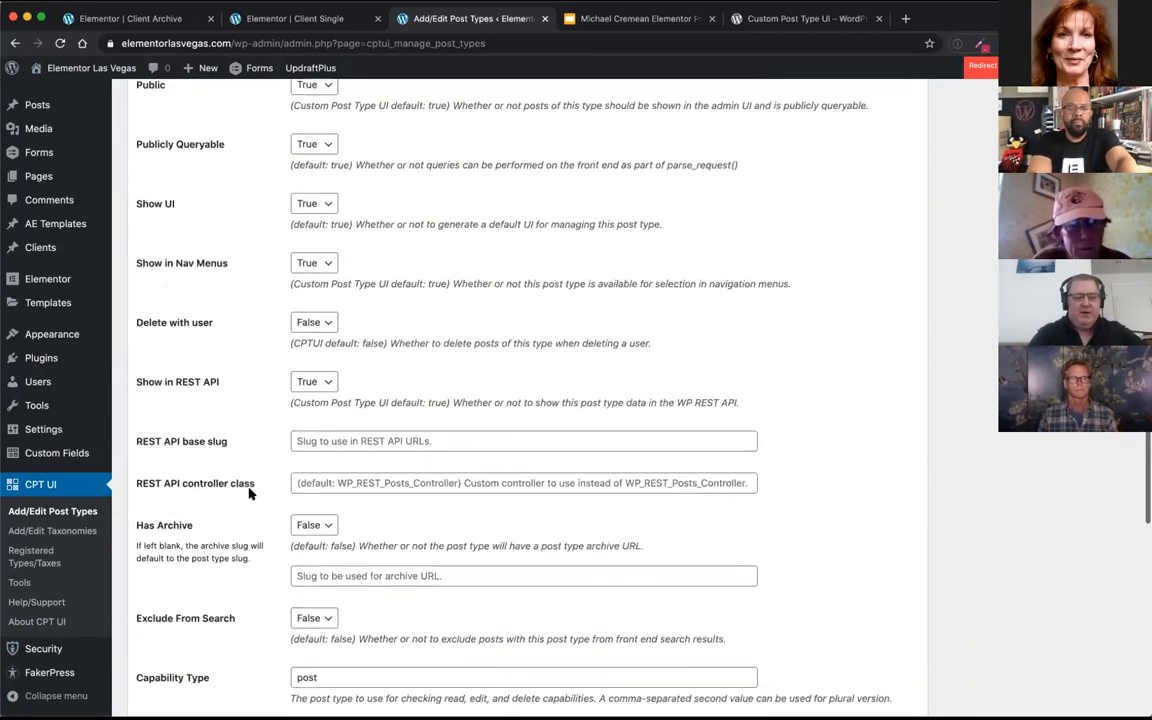
scroll(250, 493, down, 4)
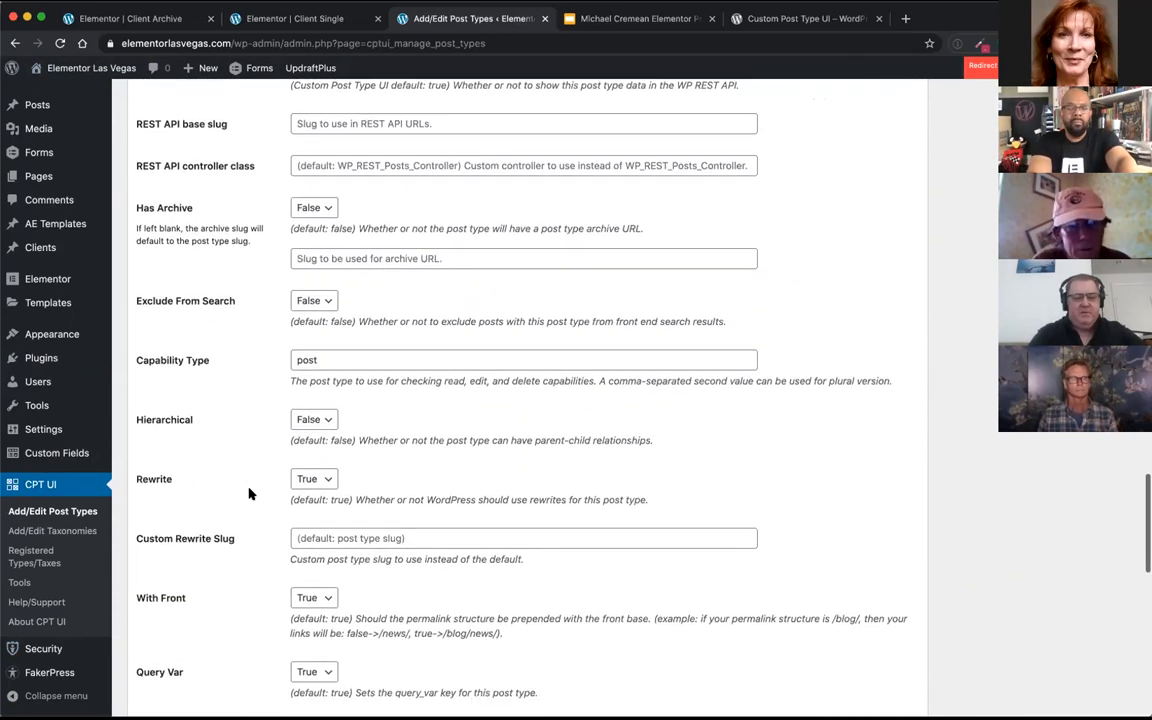
scroll(250, 493, down, 2)
scroll(250, 493, down, 3)
scroll(250, 493, up, 1)
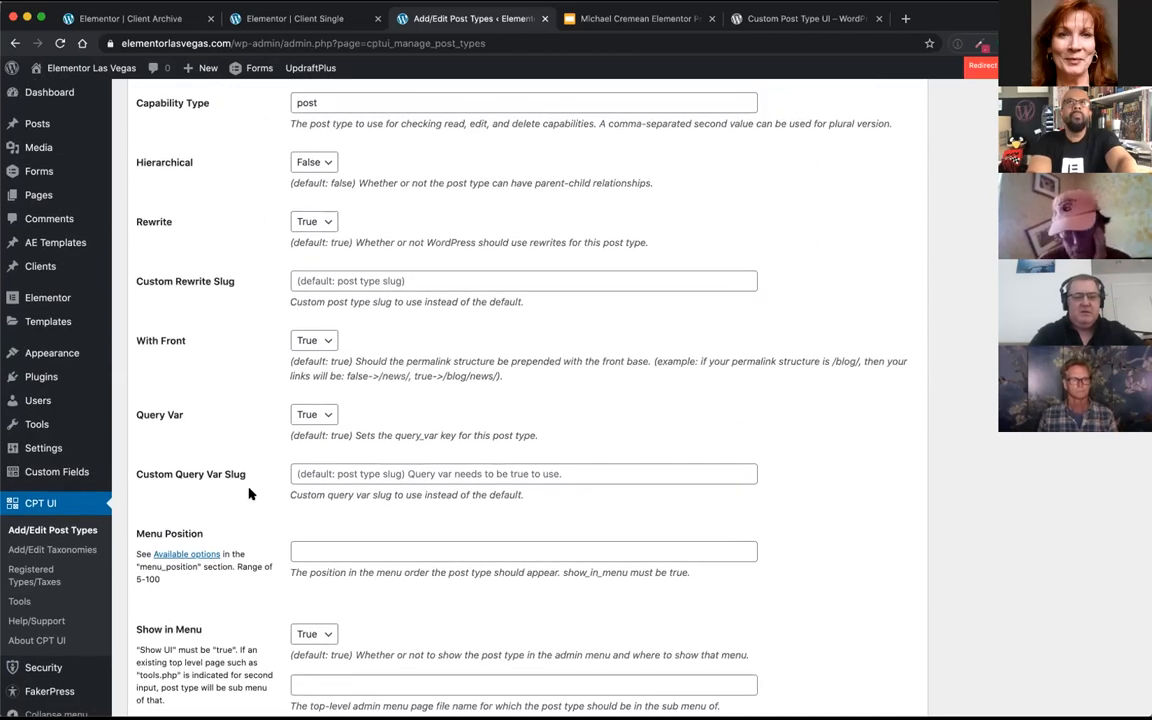
scroll(250, 493, down, 1)
scroll(250, 493, down, 10)
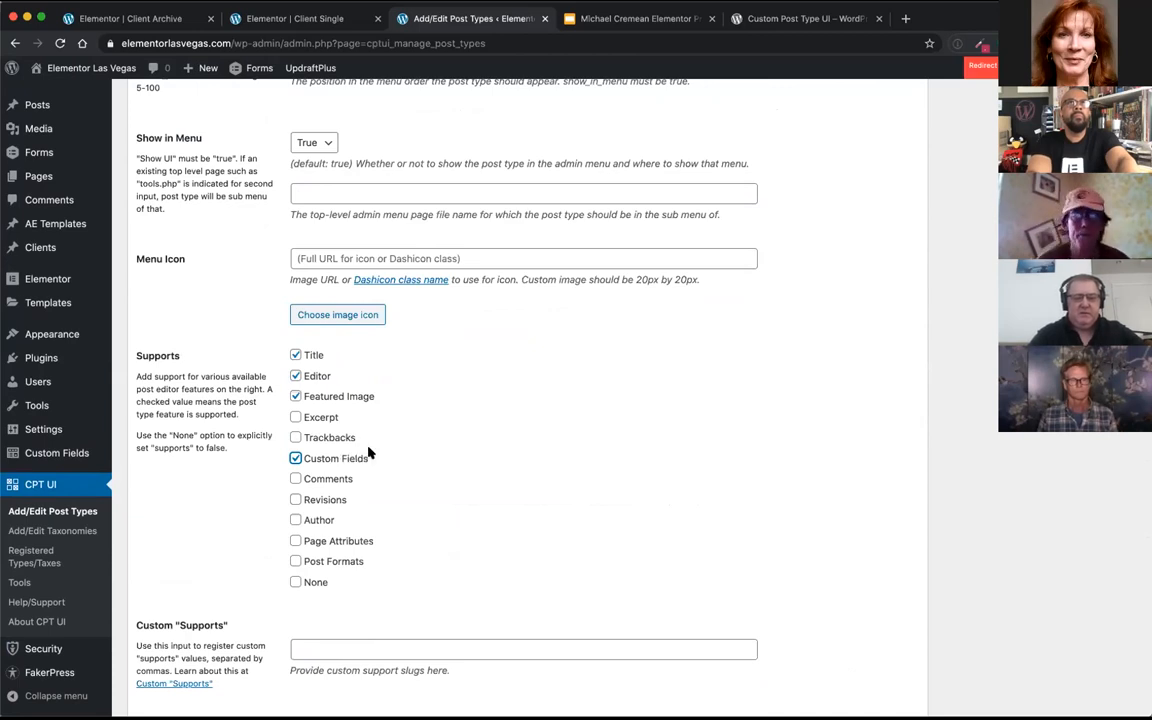
click(311, 424)
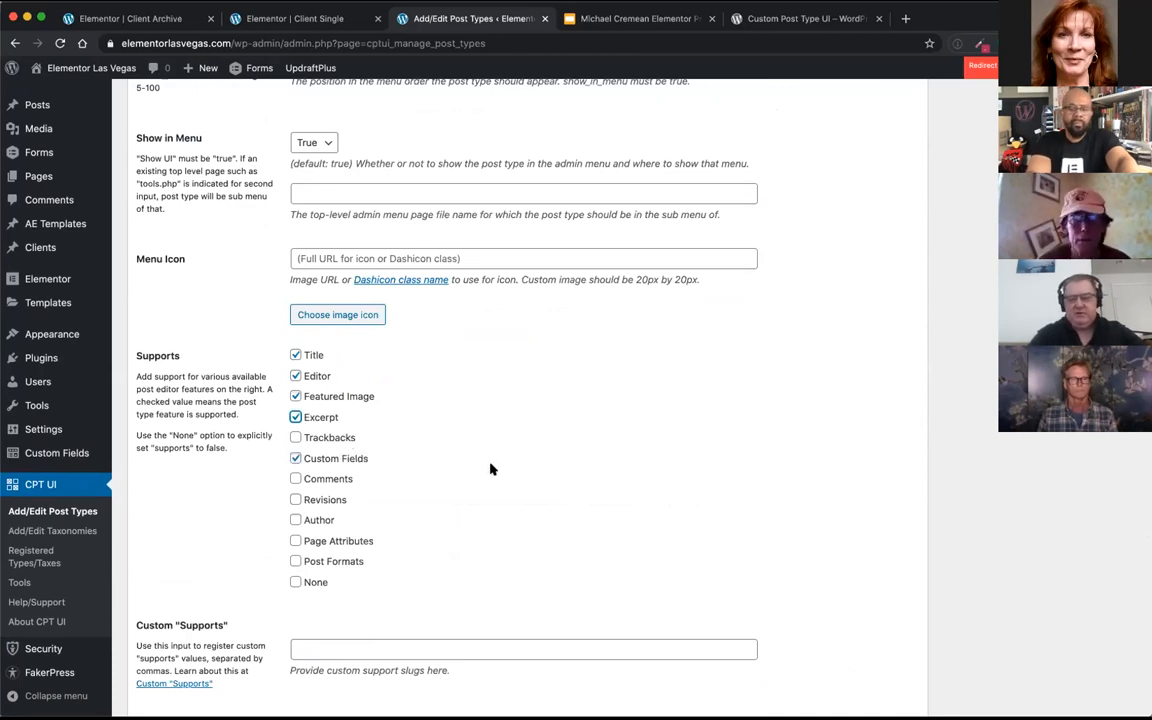
Step: Try to add the post type, then fill in the required plural label "Videos" and singular label "Video"
scroll(490, 469, up, 4)
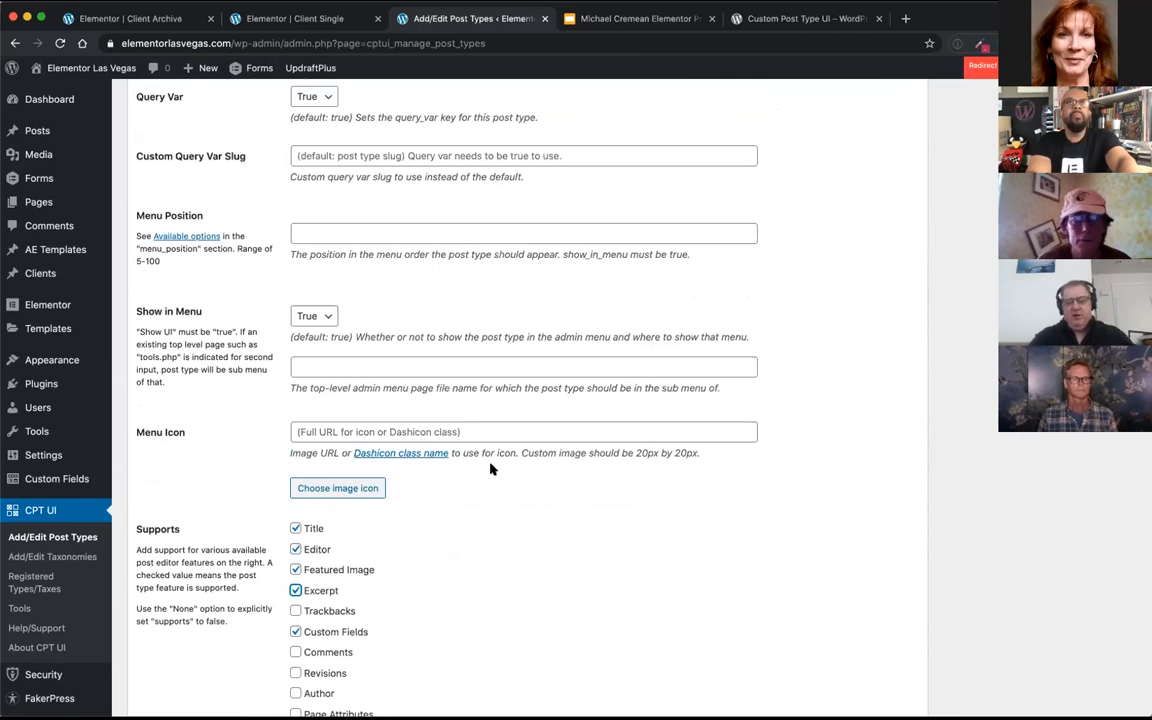
scroll(490, 469, up, 20)
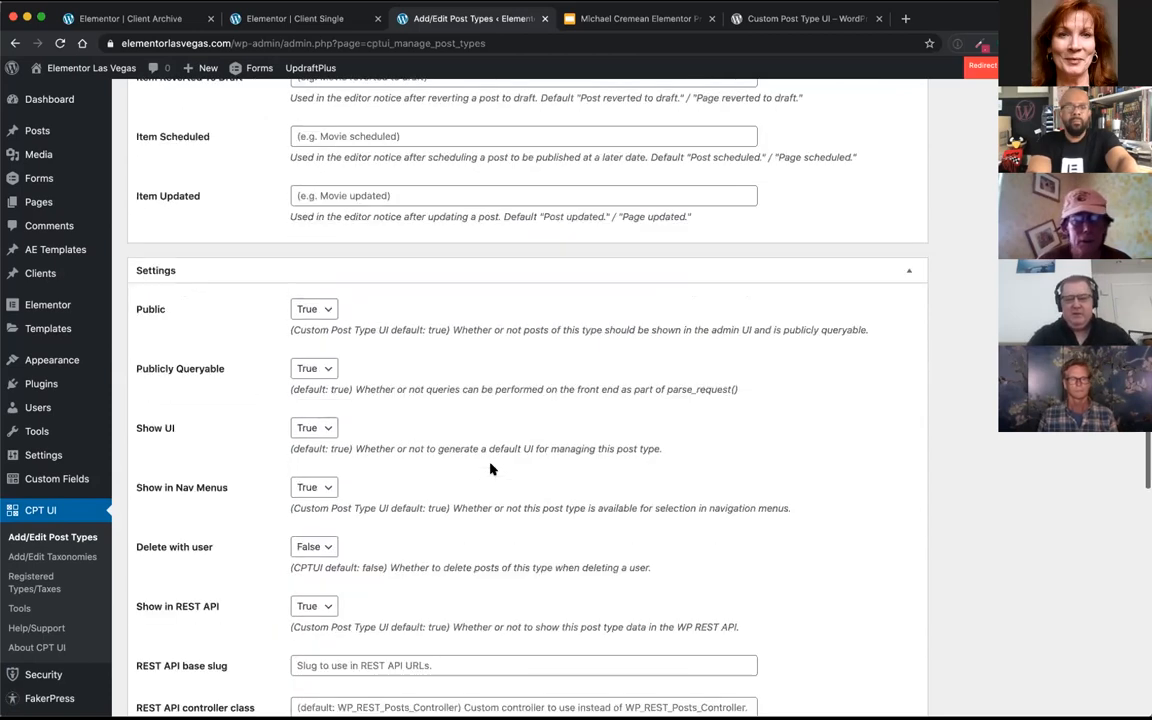
scroll(943, 414, up, 10)
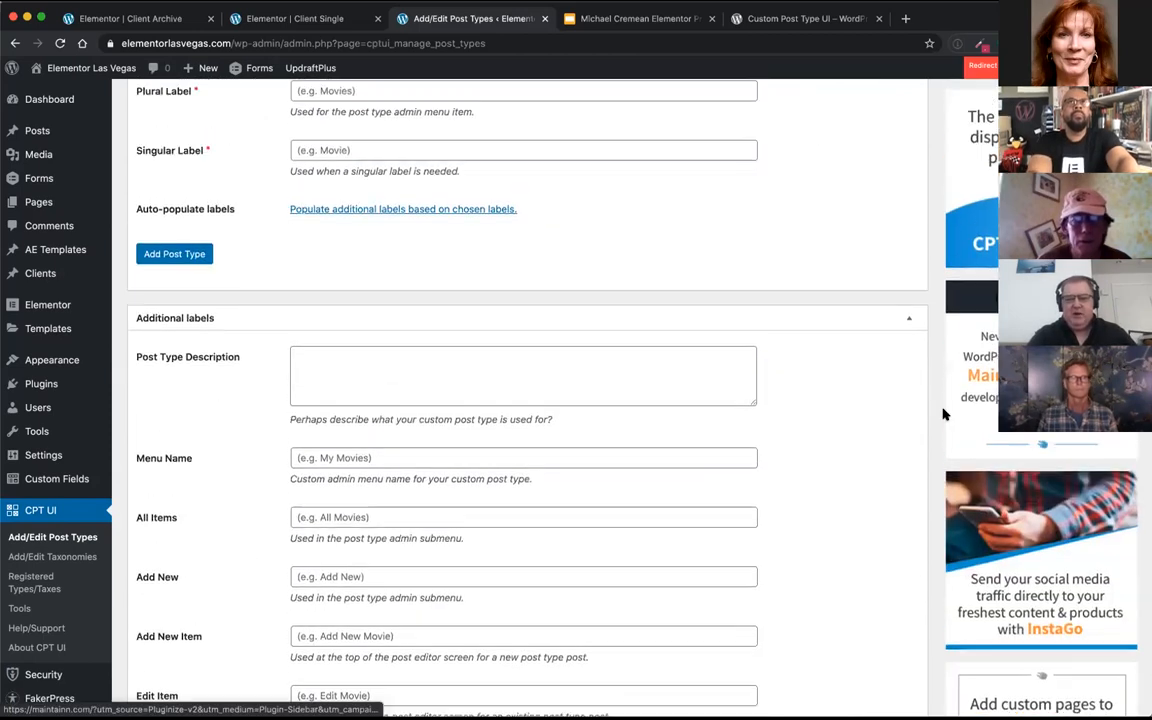
click(157, 489)
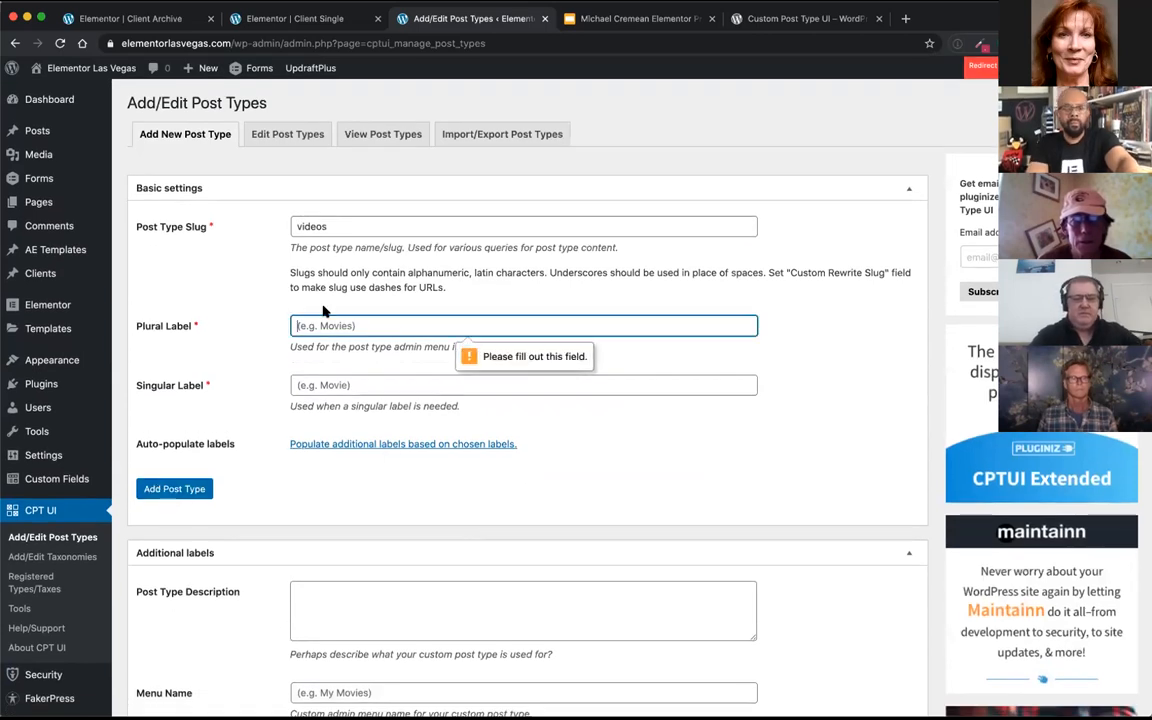
text(Videos)
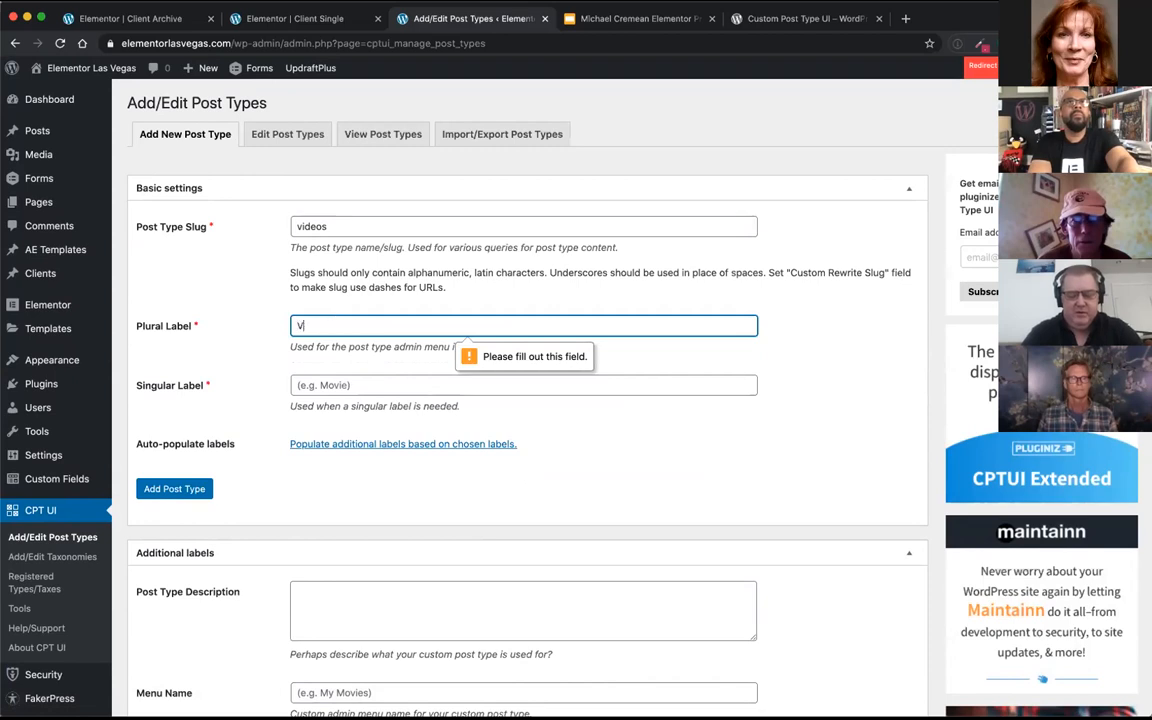
key(Tab)
text(Video)
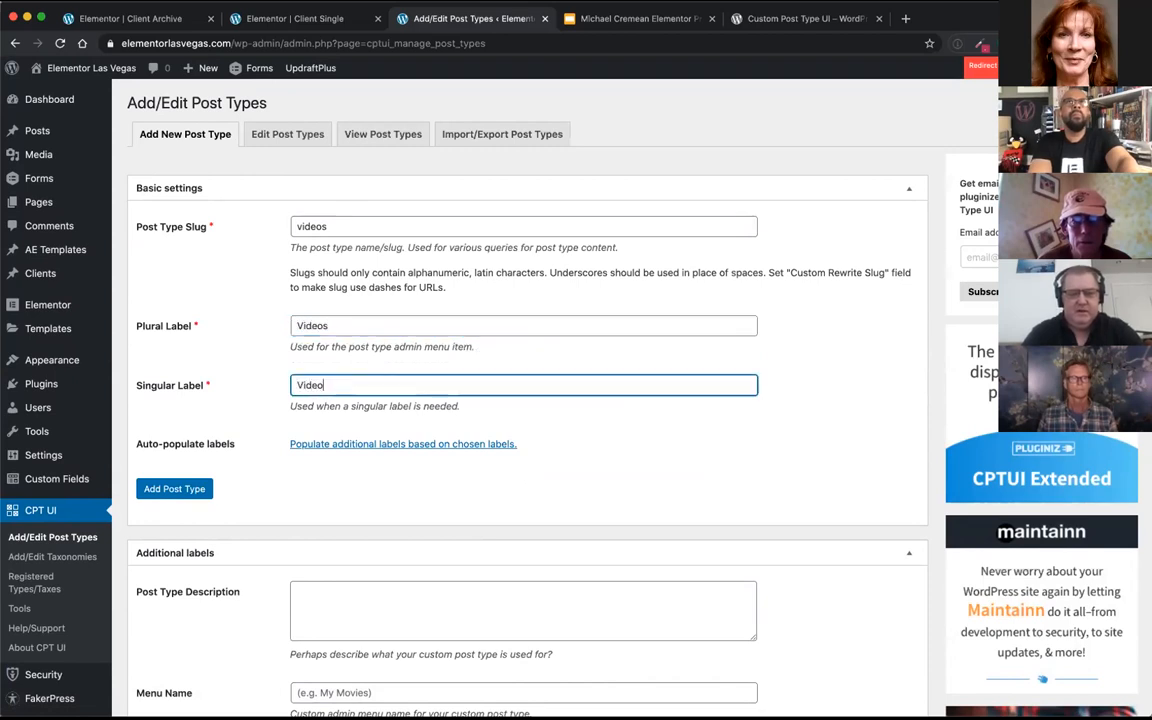
Step: Add the "videos" post type with its completed labels and check its new entry in the admin navigation
click(174, 488)
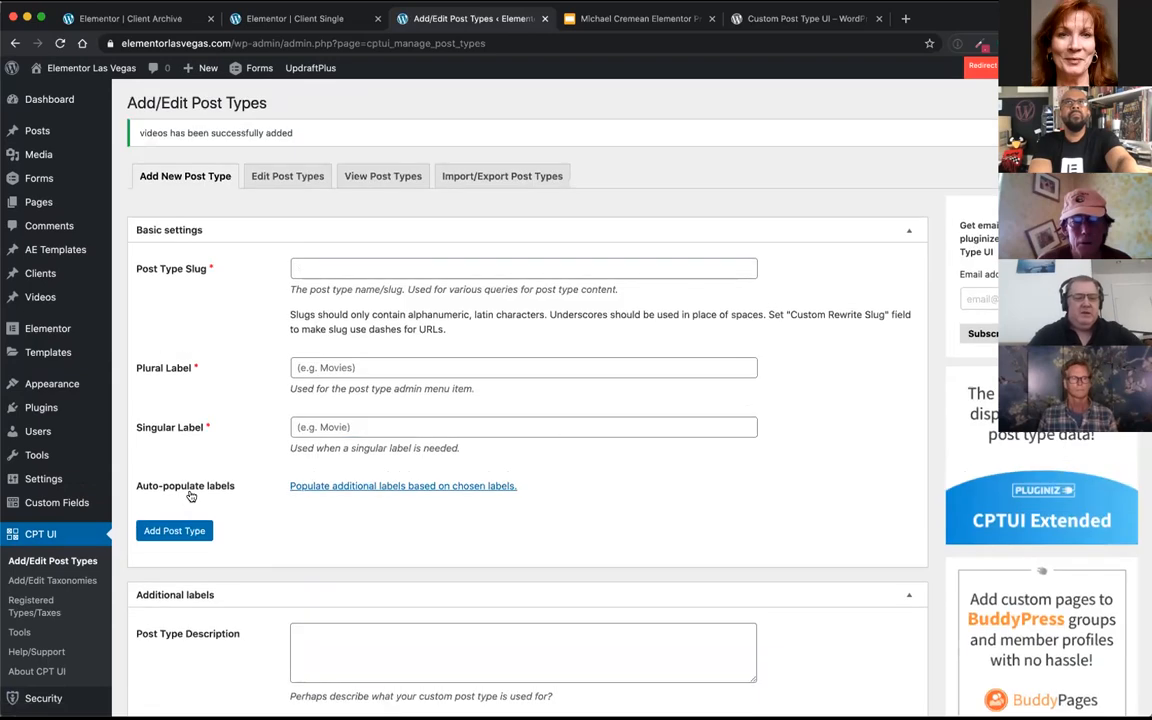
mouse_move(38, 297)
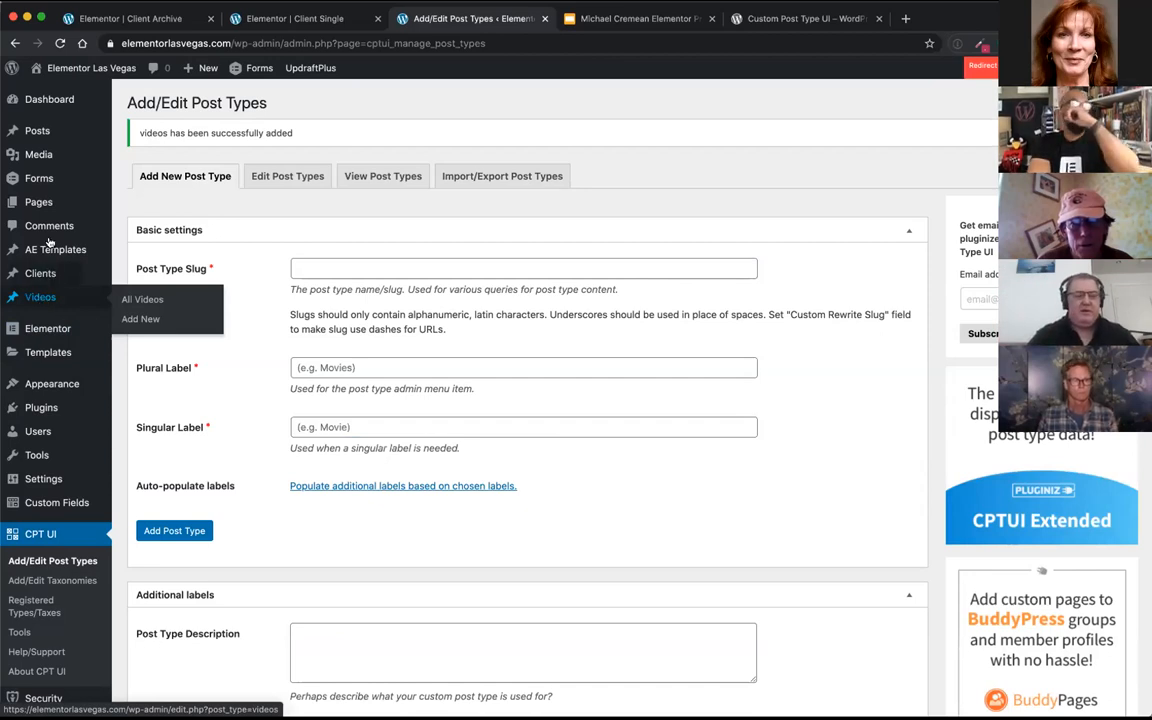
mouse_move(46, 271)
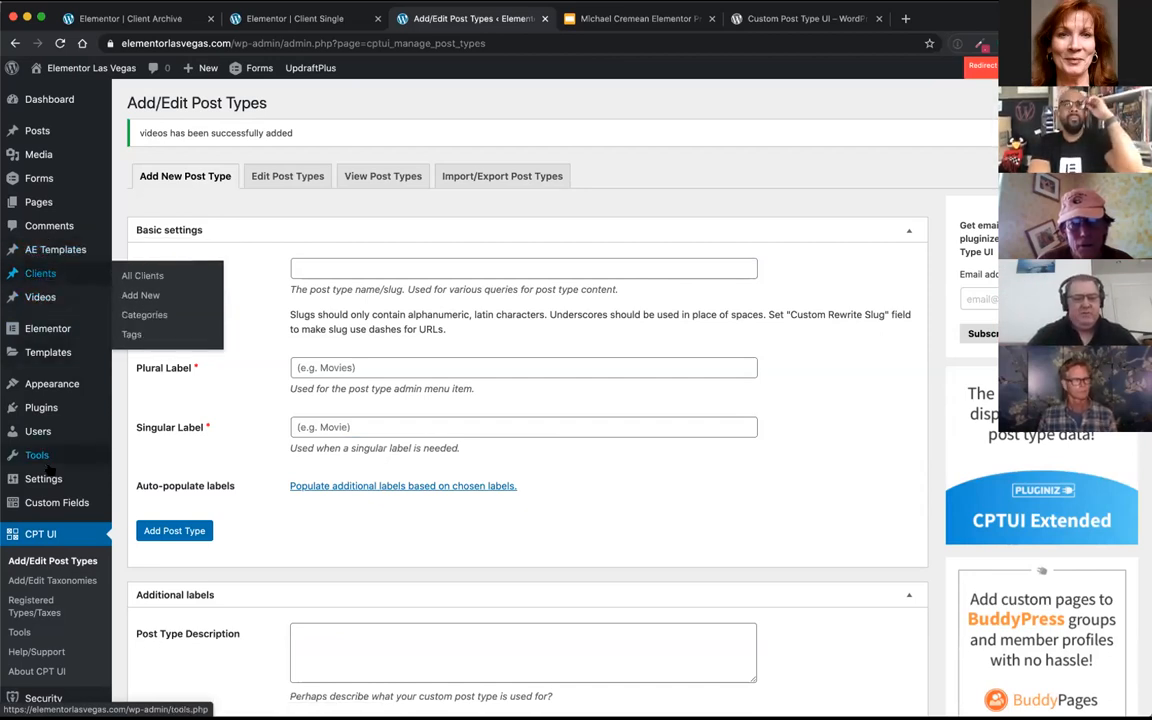
Step: View the existing Clients post type's settings in CPT UI and its list of client entries
scroll(40, 430, down, 2)
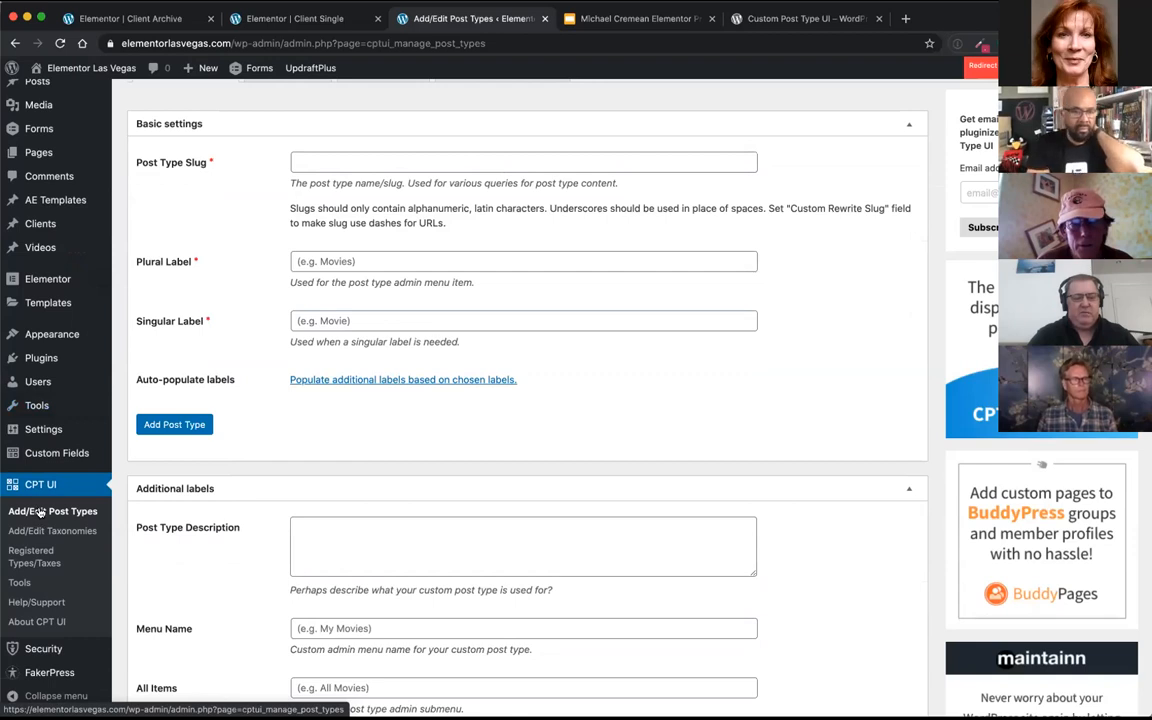
click(42, 511)
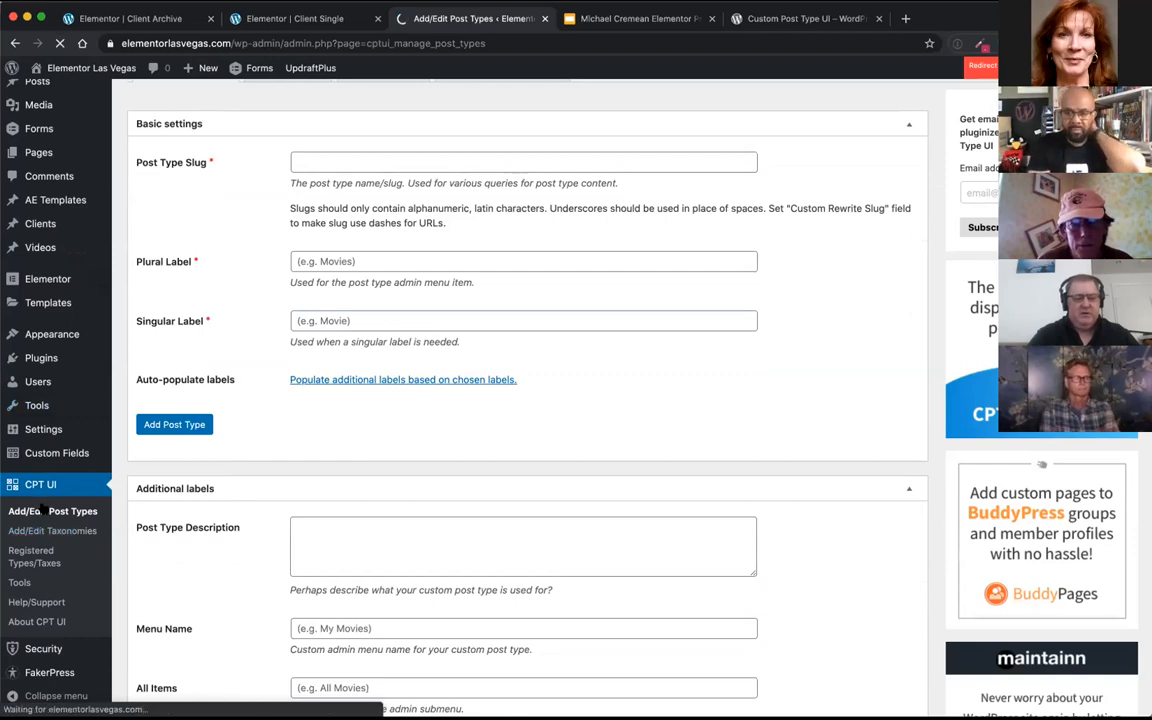
click(297, 130)
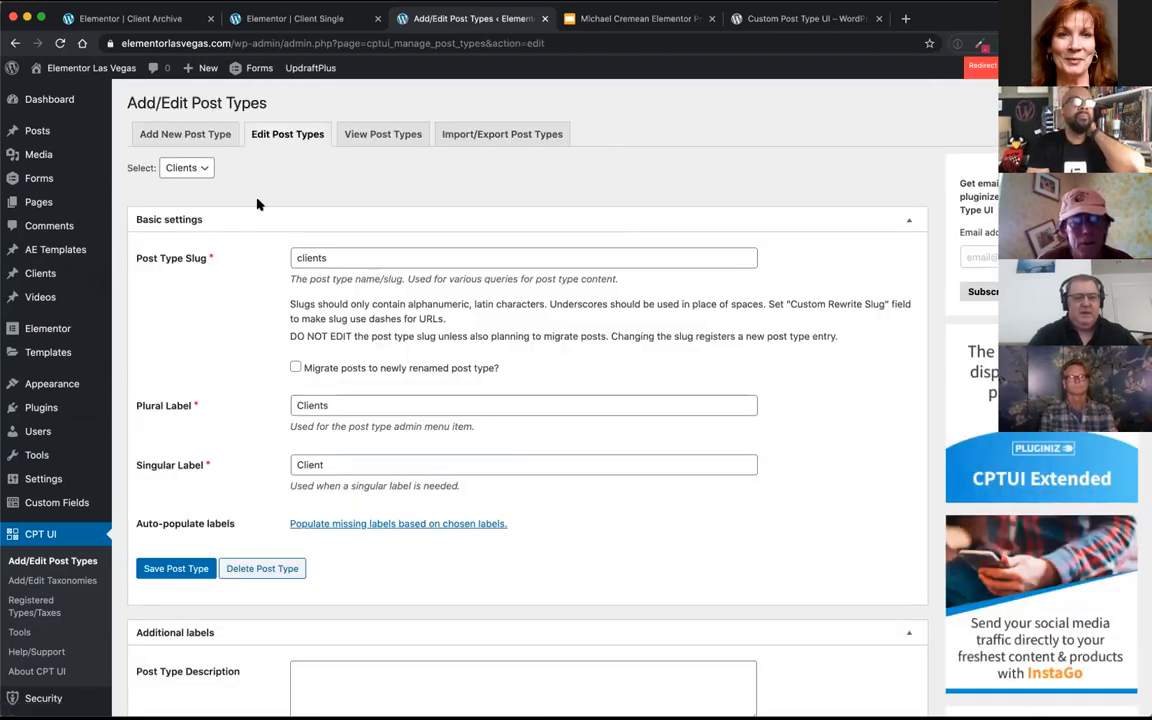
click(42, 273)
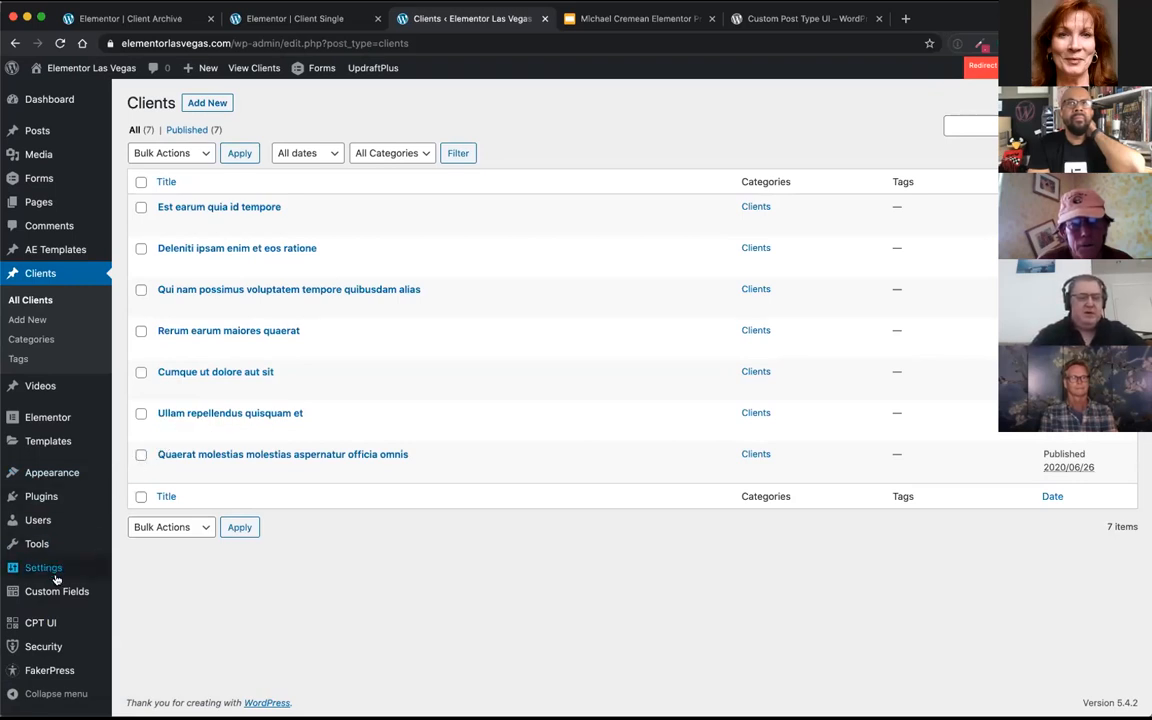
Step: Open the Clients field group under Custom Fields and examine its fields, location rule and settings
mouse_move(54, 594)
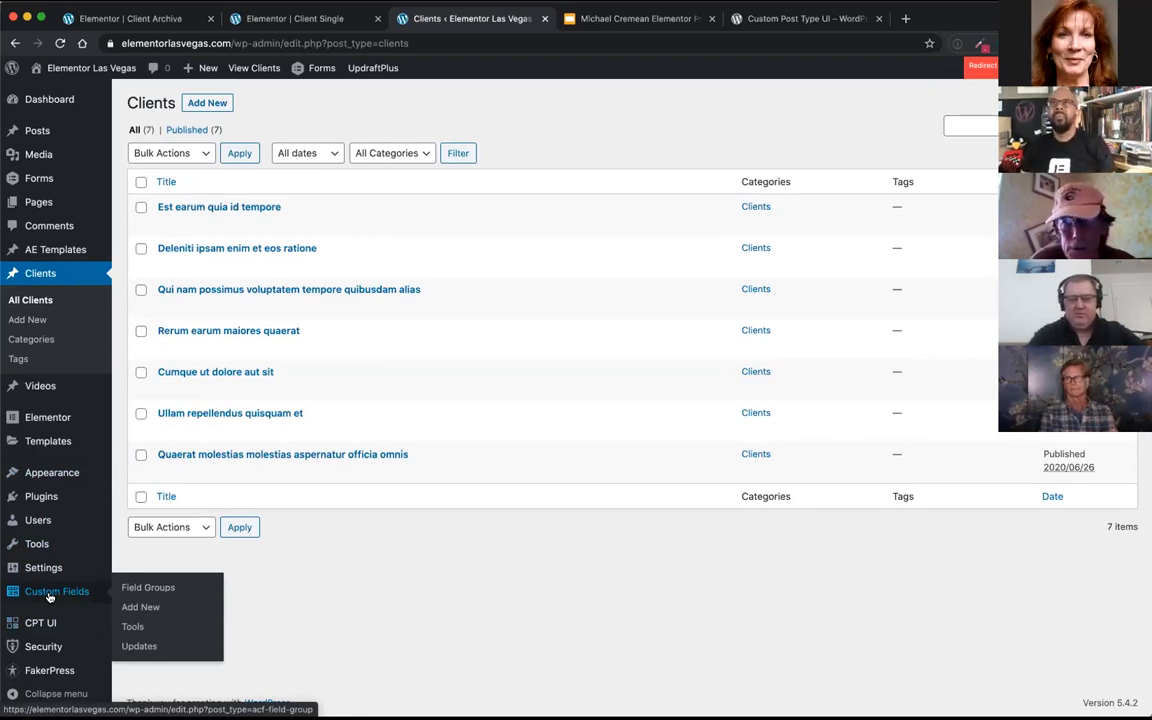
click(49, 596)
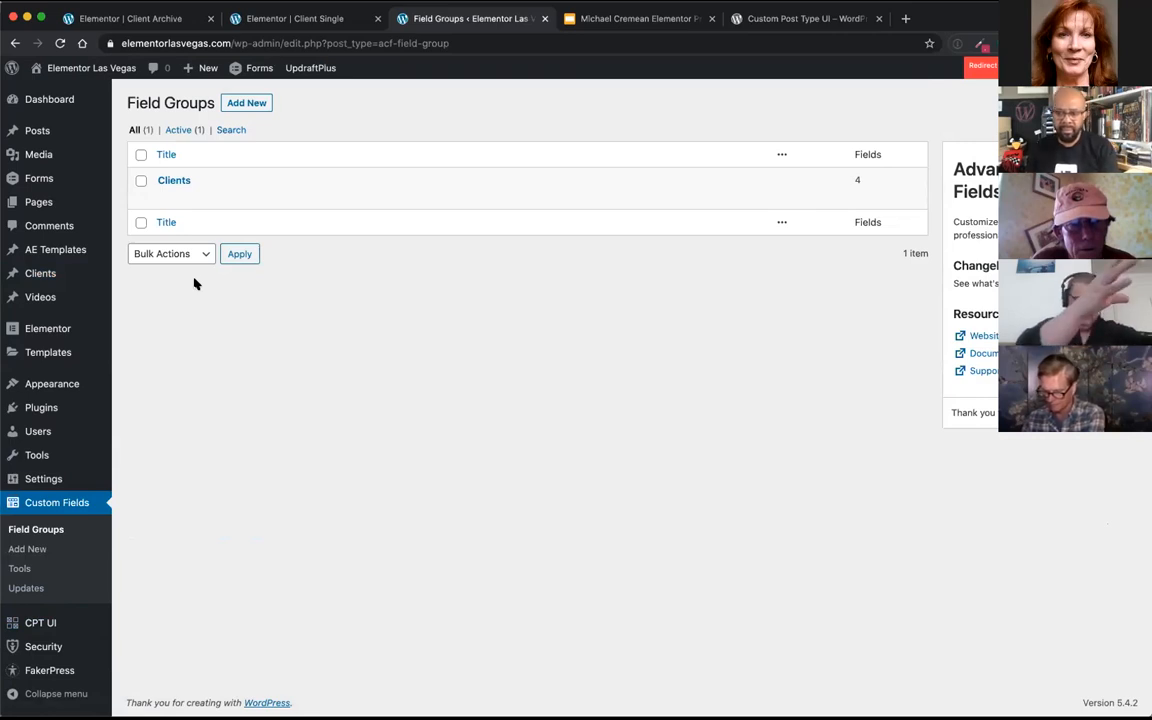
click(176, 180)
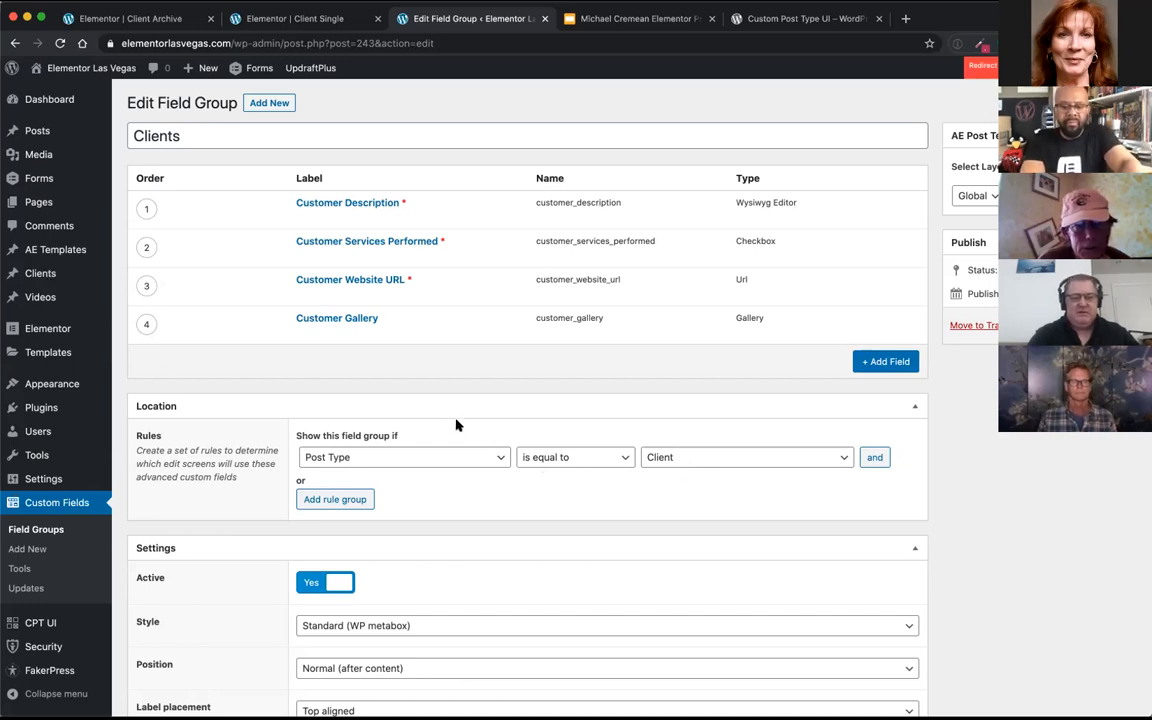
scroll(404, 420, down, 1)
scroll(391, 320, up, 1)
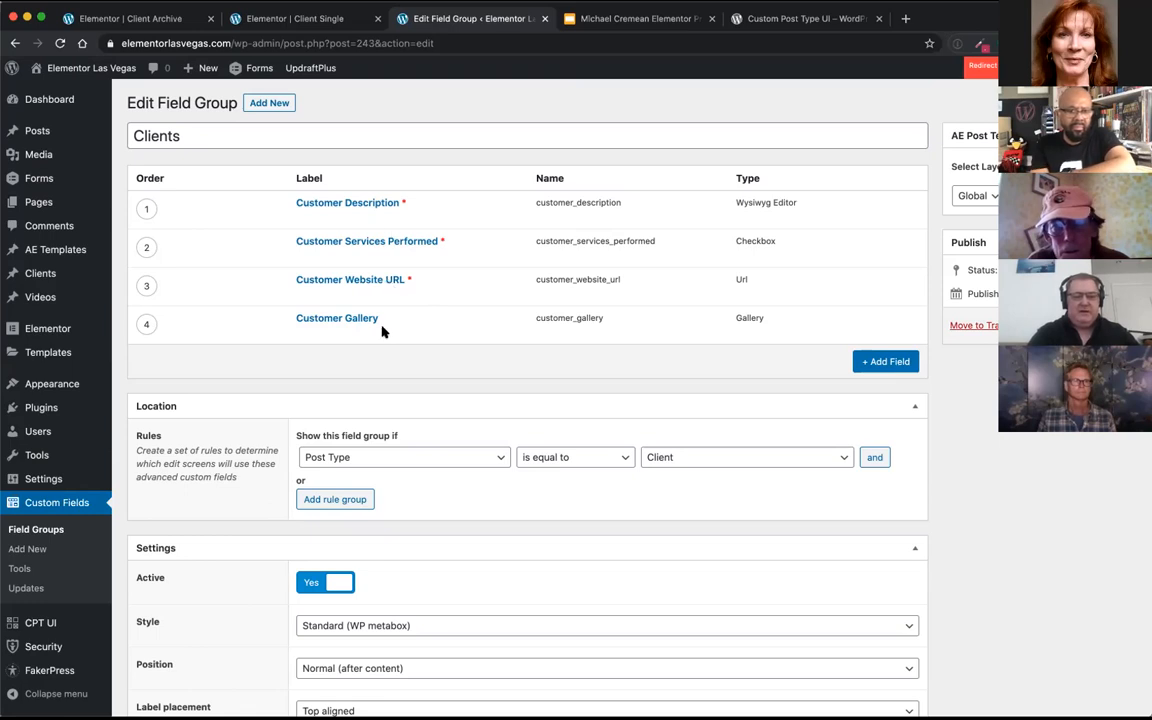
Step: Open the client entry "Est earum quia id tempore" for editing and change its title to "AWESOME CAR DEALER"
click(35, 274)
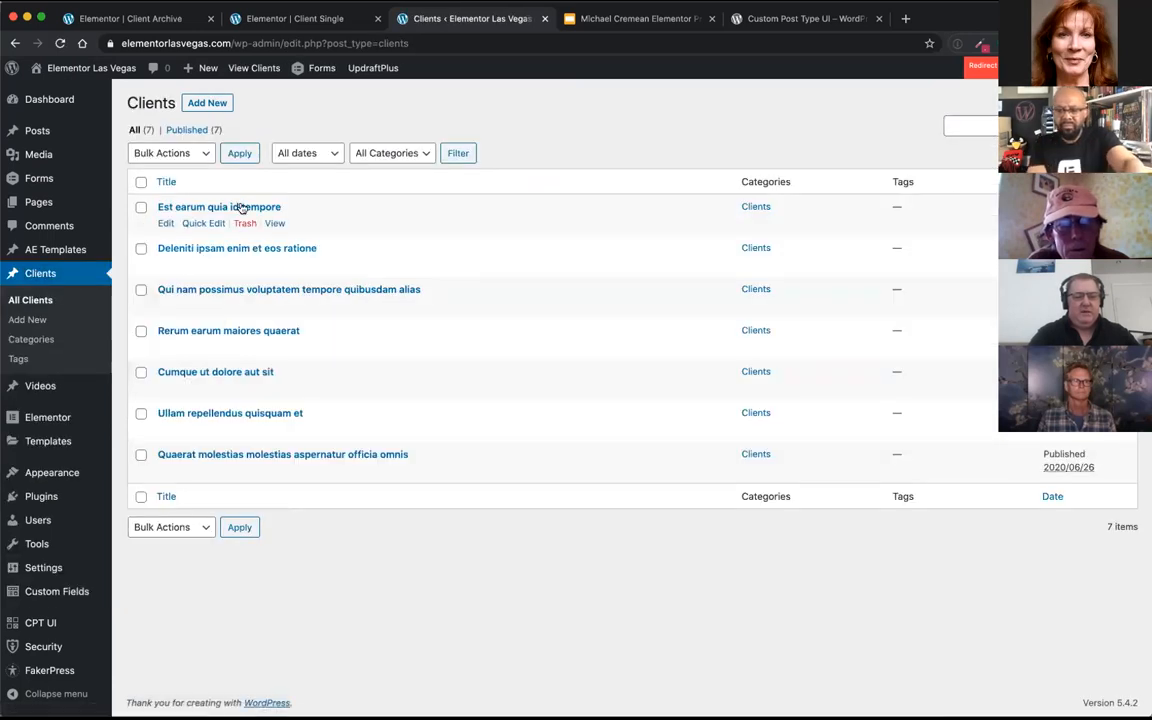
click(166, 224)
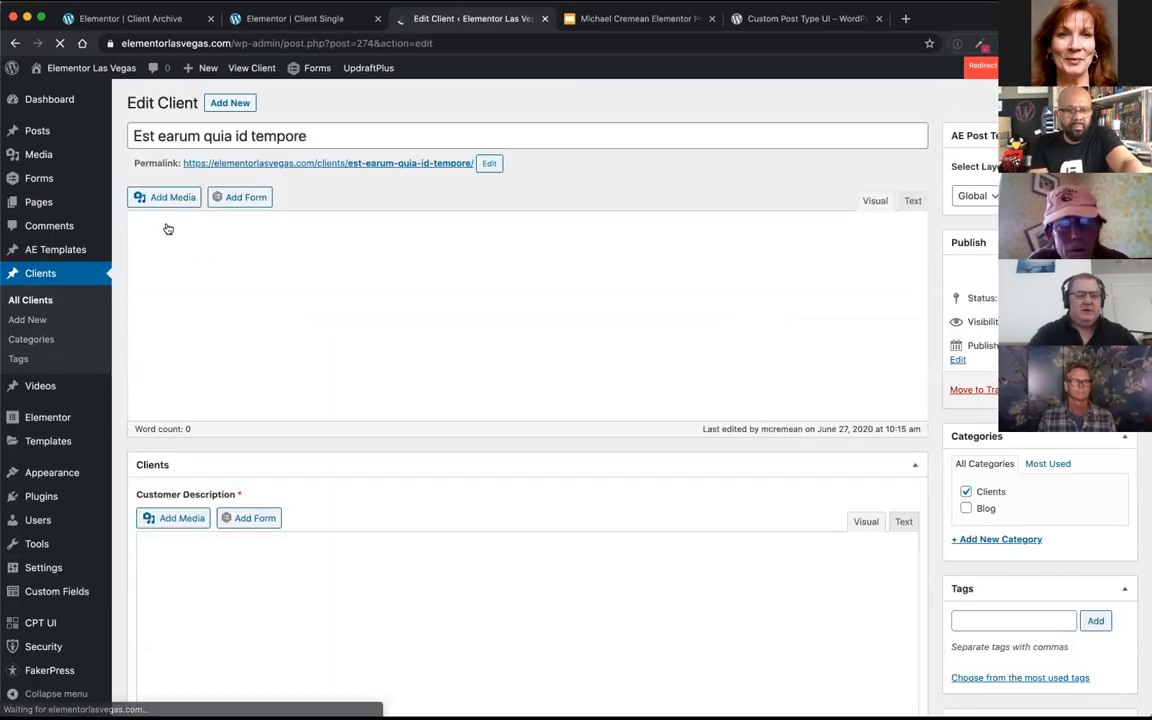
triple_click(244, 137)
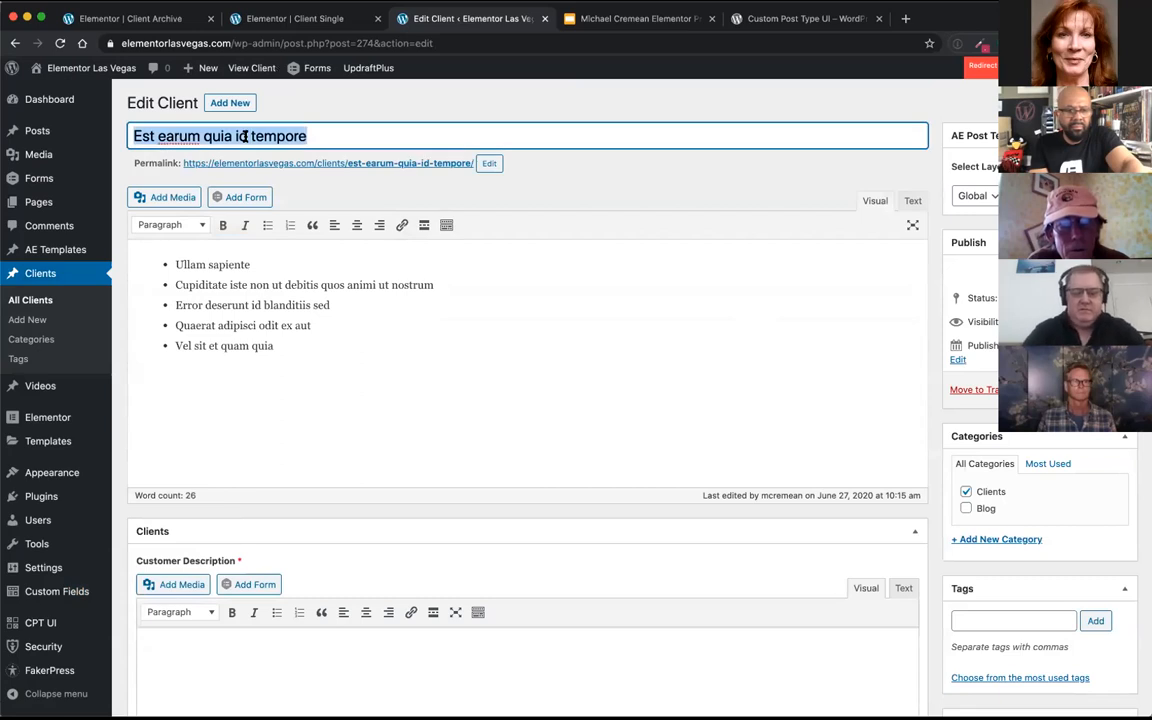
text(W)
key(BackSpace)
text(AE)
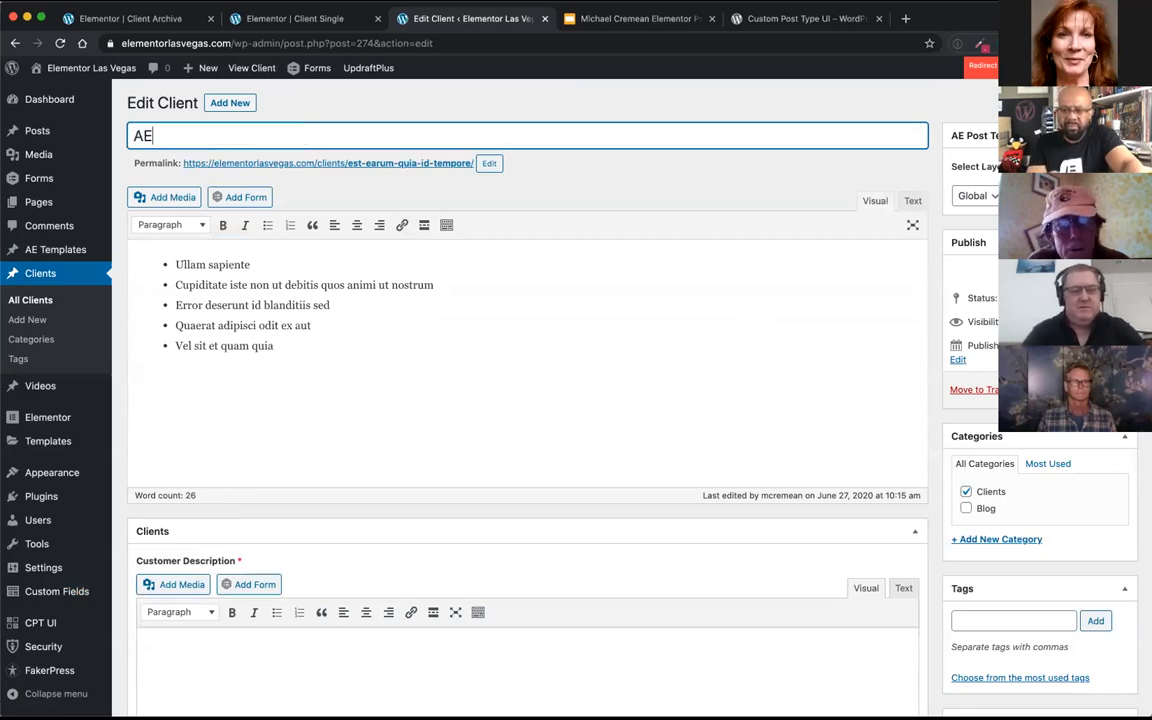
key(BackSpace)
text(S)
key(BackSpace)
text(W)
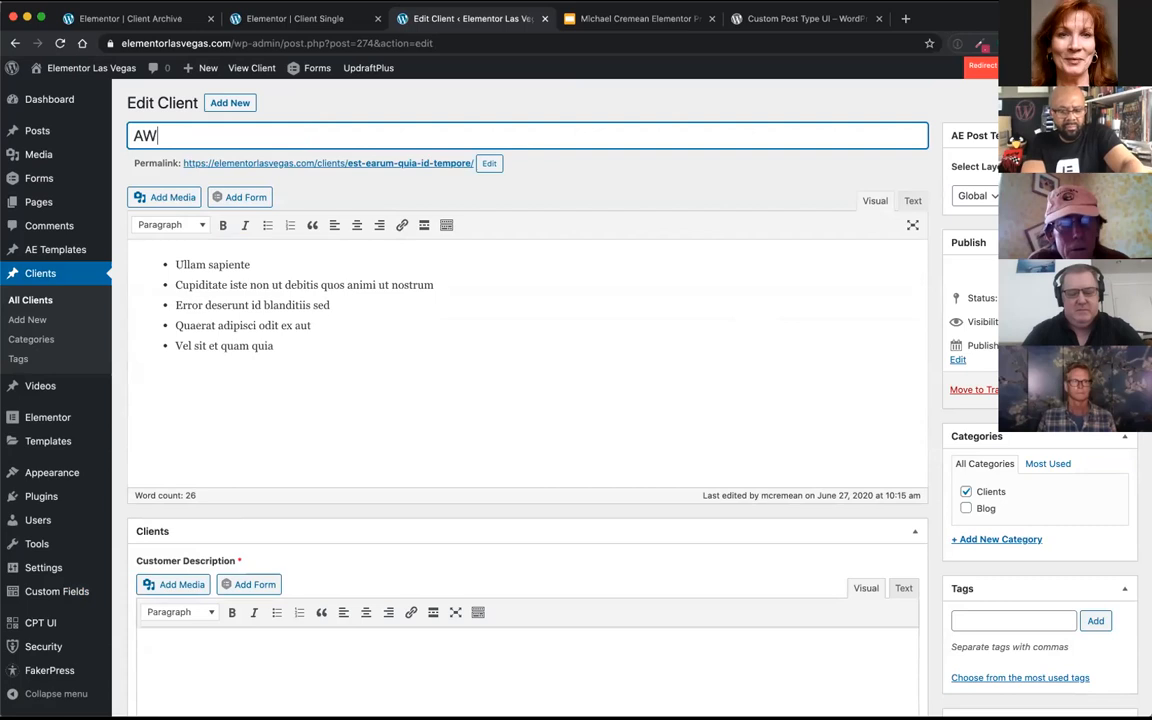
text(ESOME CAR DEALER)
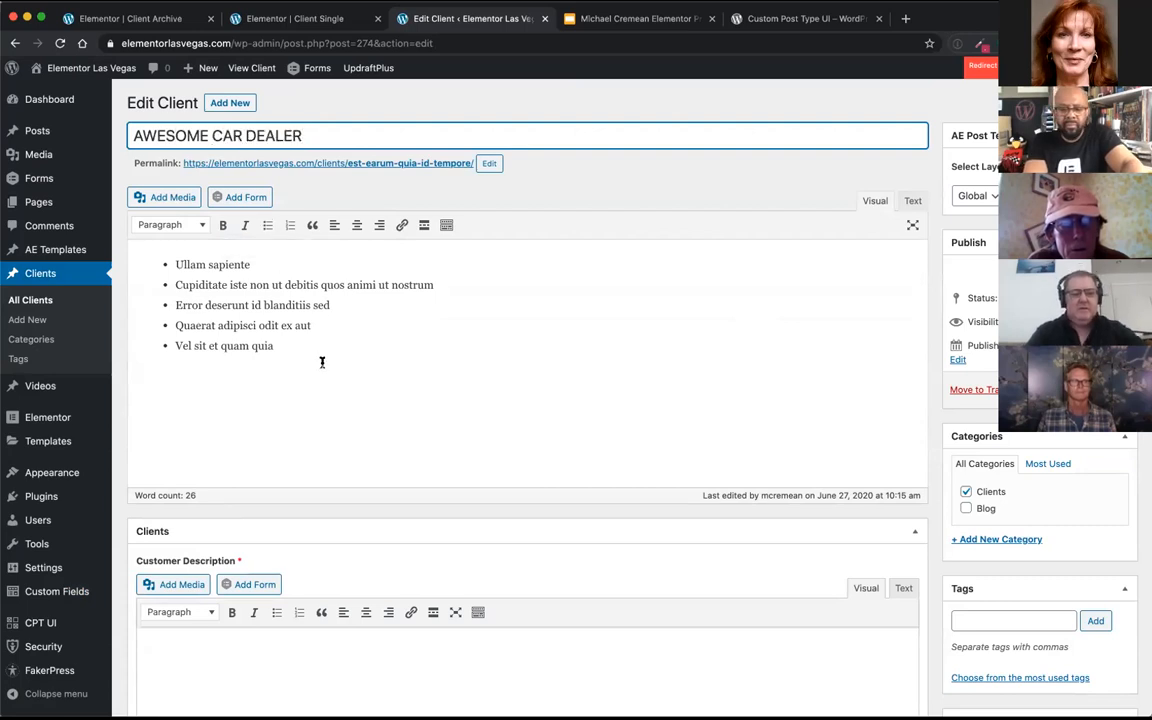
Step: Copy the bulleted list from the client's main content into the Customer Description field
scroll(319, 354, down, 2)
scroll(319, 356, down, 3)
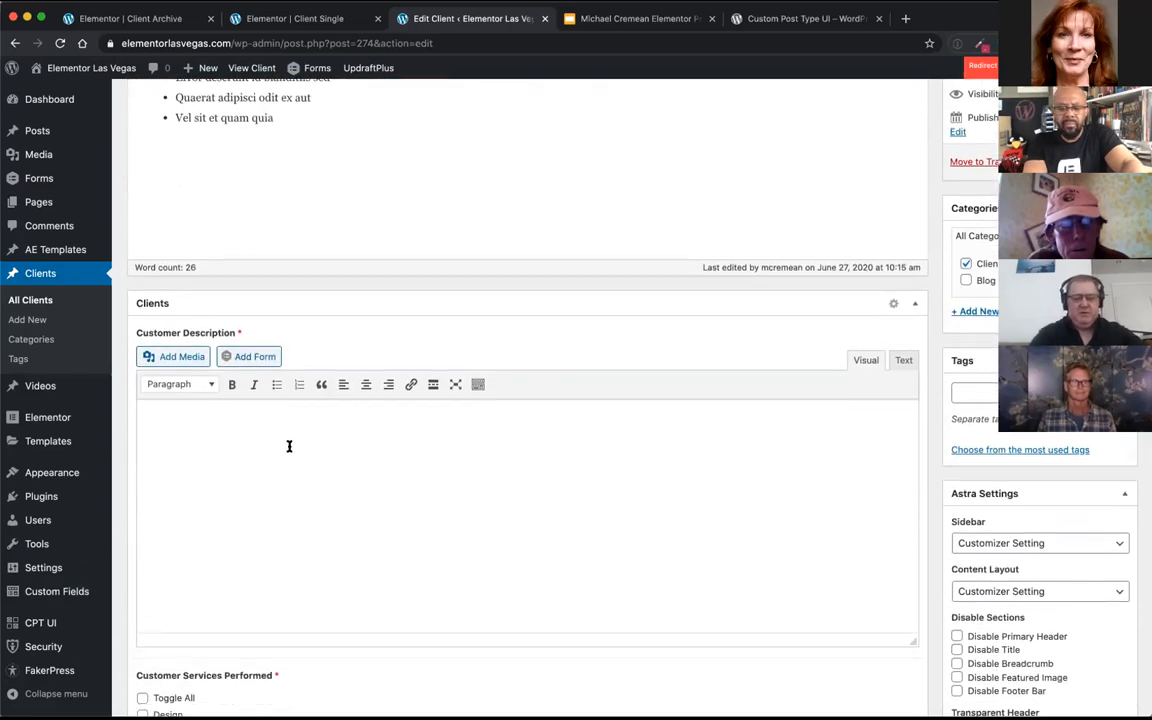
scroll(288, 447, up, 2)
scroll(304, 253, up, 1)
drag(301, 249, 158, 164)
key(ctrl+c)
click(301, 558)
key(ctrl+v)
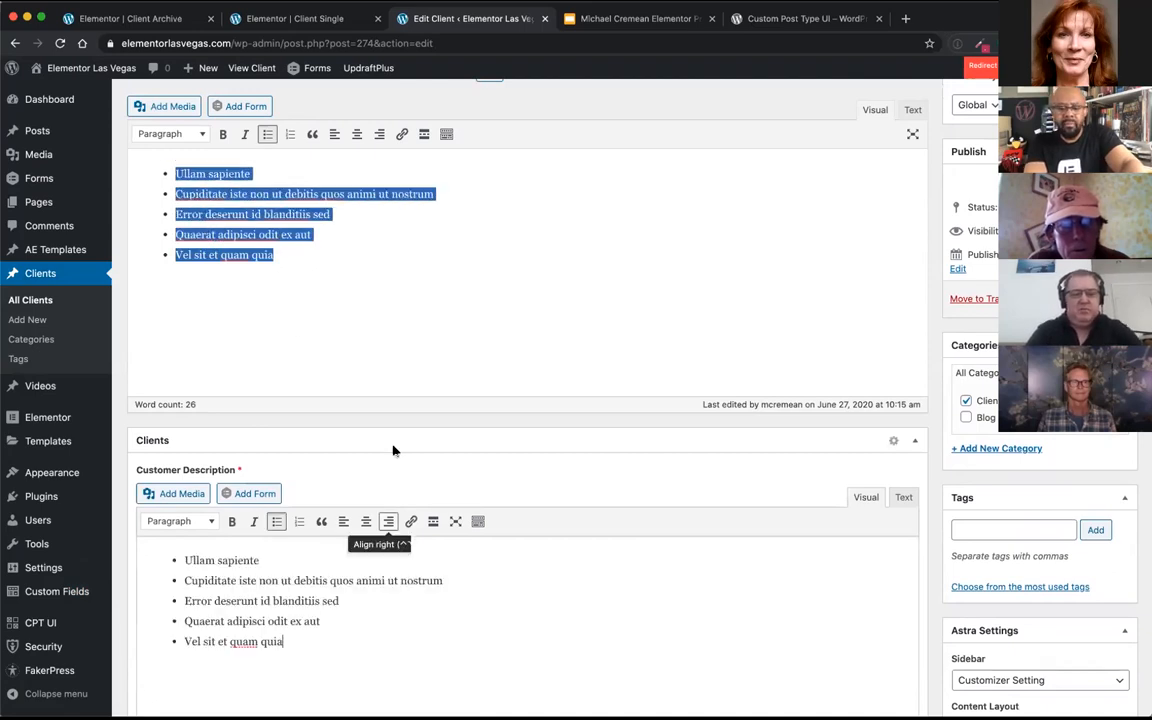
Step: Add the paragraph "This is the premier Toyota dealer in Las Vegas." below the list in Customer Description
scroll(406, 373, down, 3)
key(Return)
key(Return)
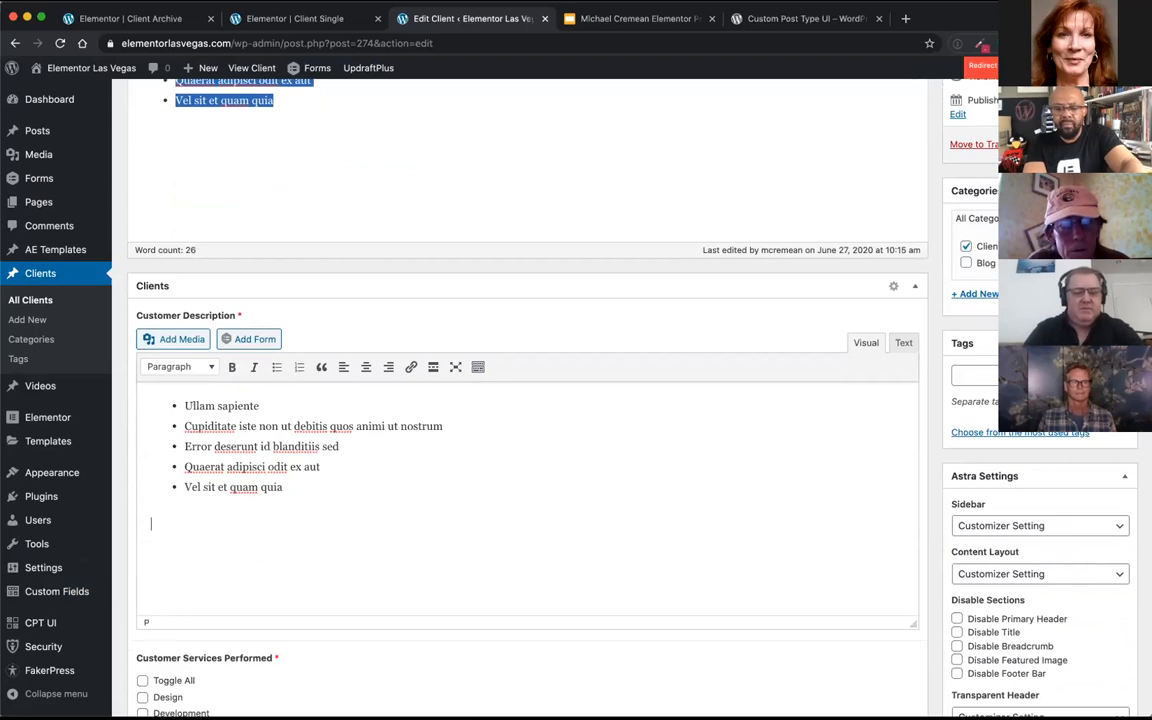
click(373, 468)
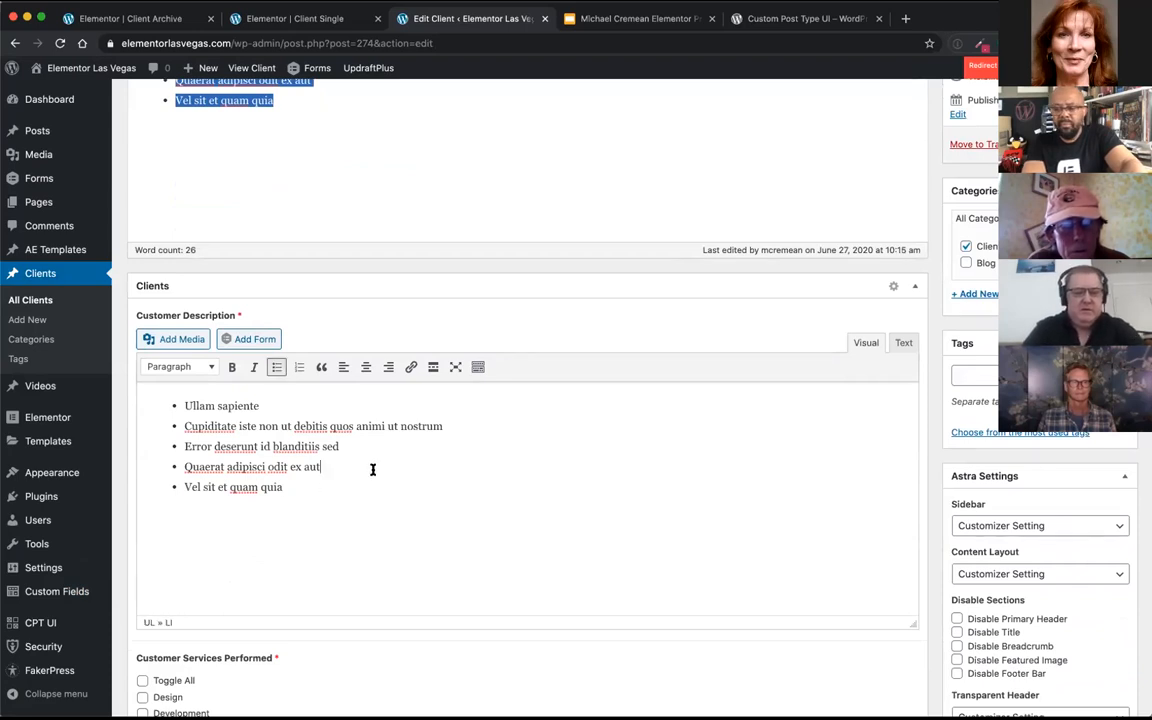
click(153, 524)
text(THhis i)
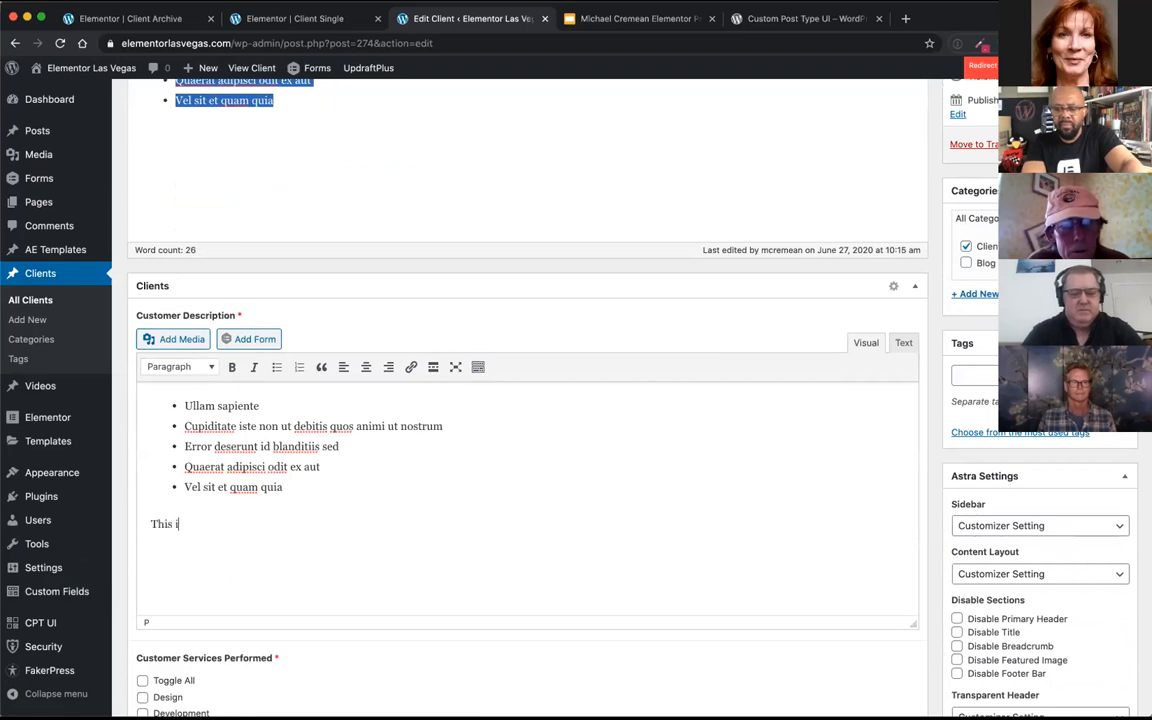
text(s the premier)
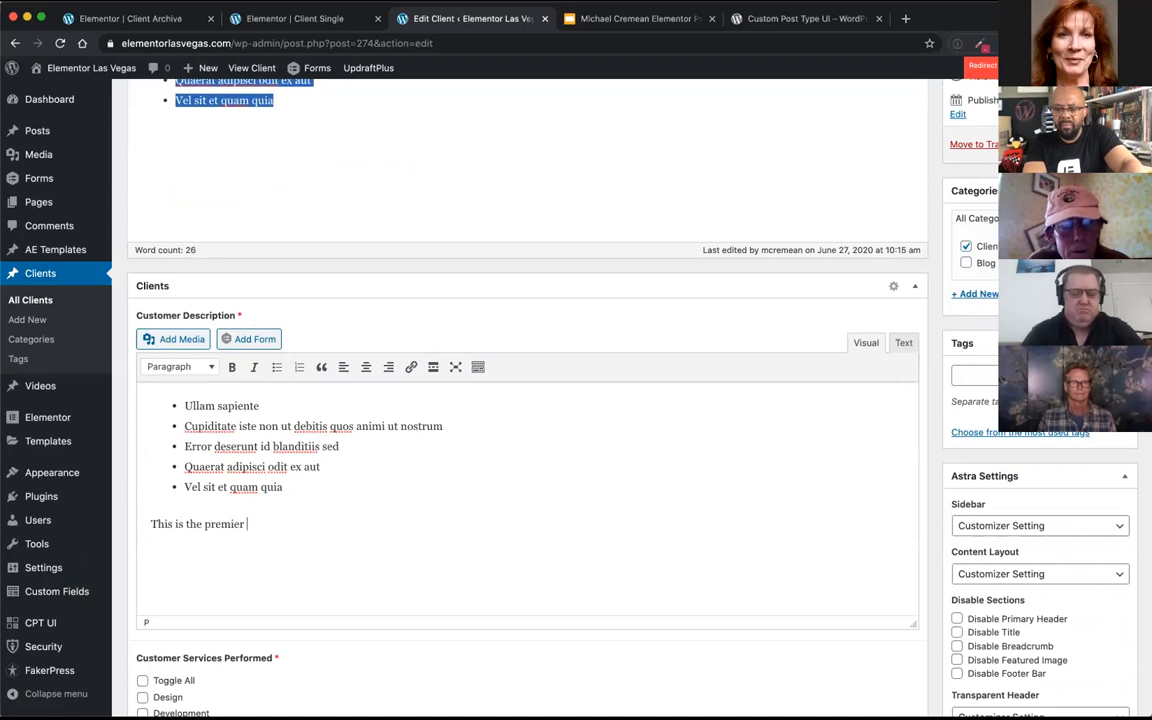
text( Toyota)
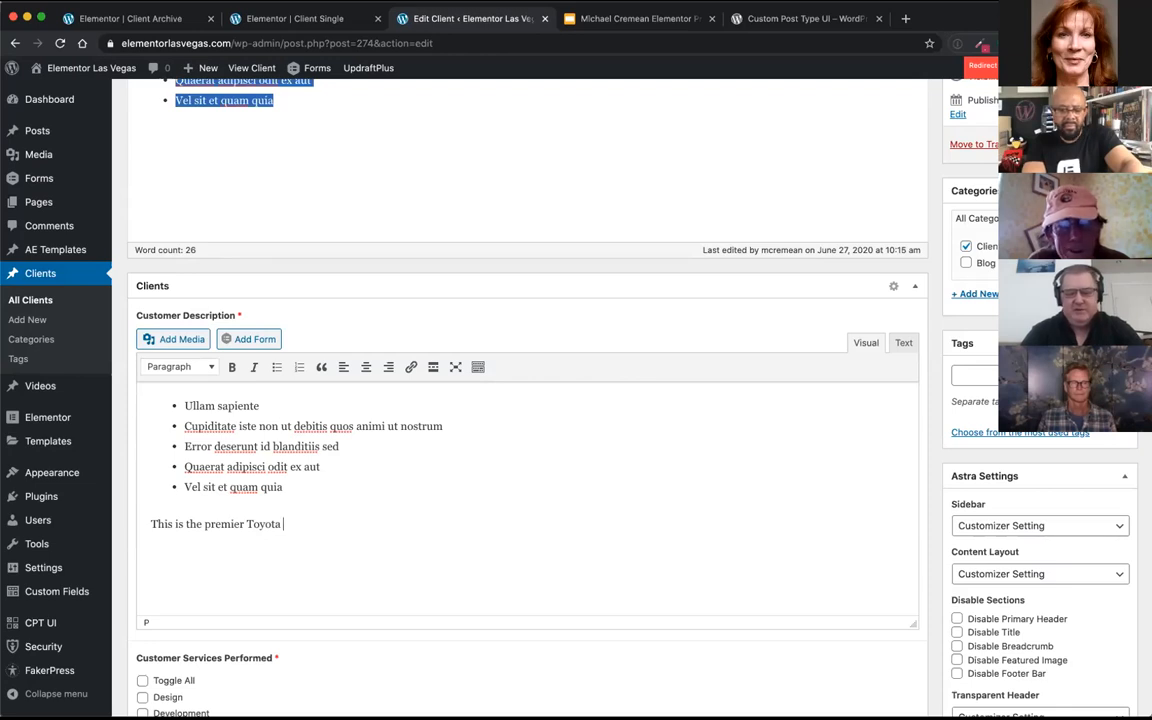
text(dealer )
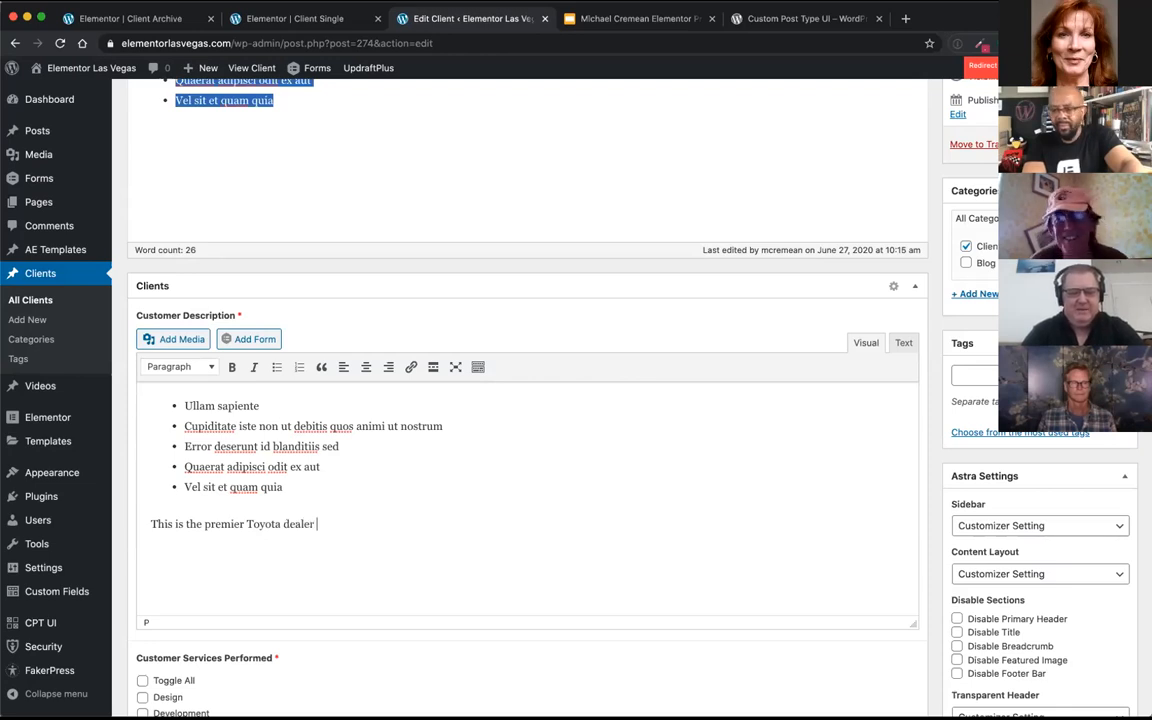
text(in Las Vegas)
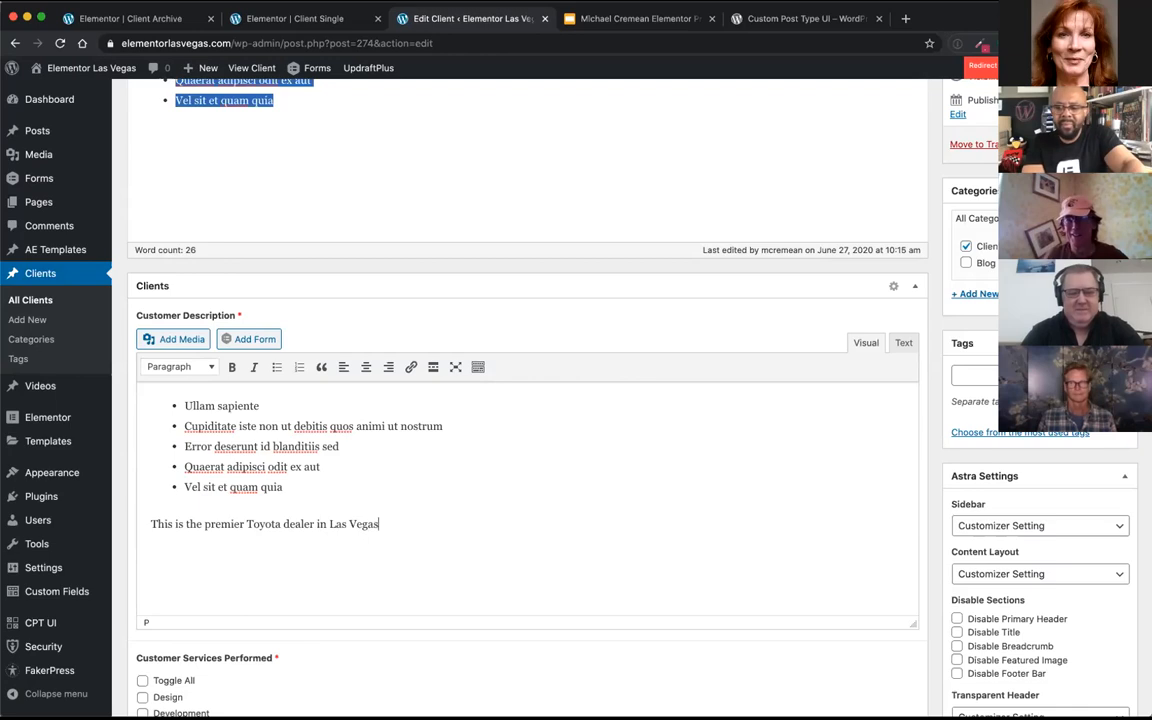
text(.)
scroll(450, 488, down, 4)
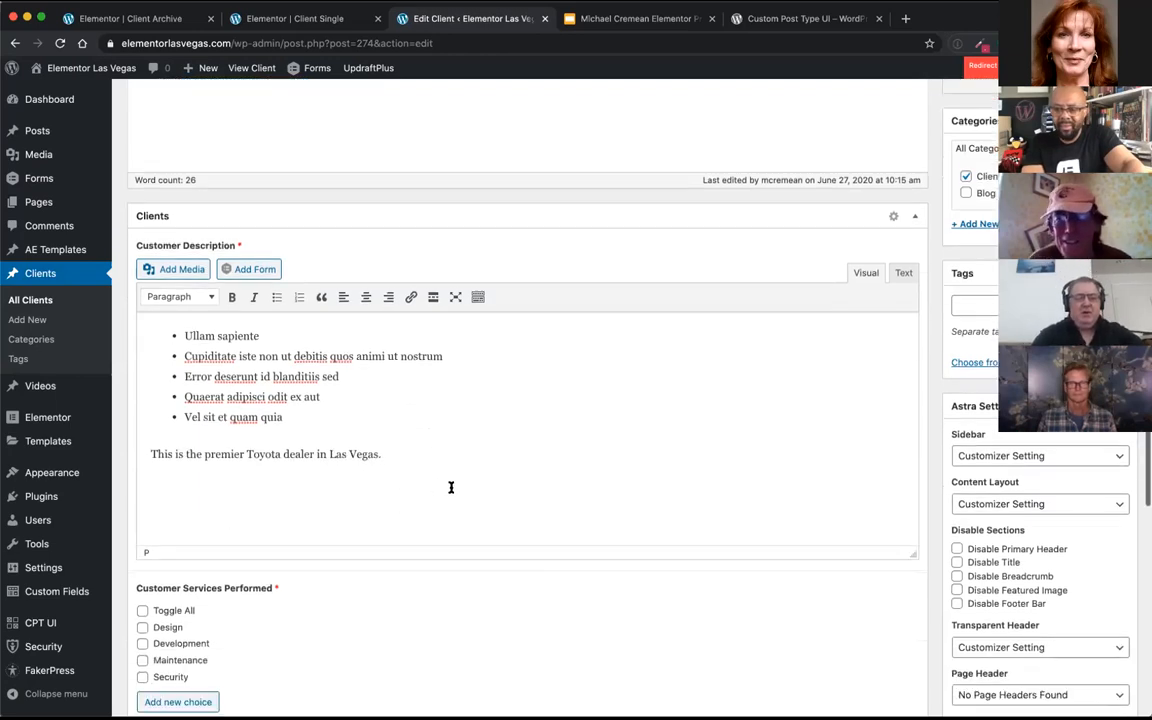
scroll(450, 492, down, 2)
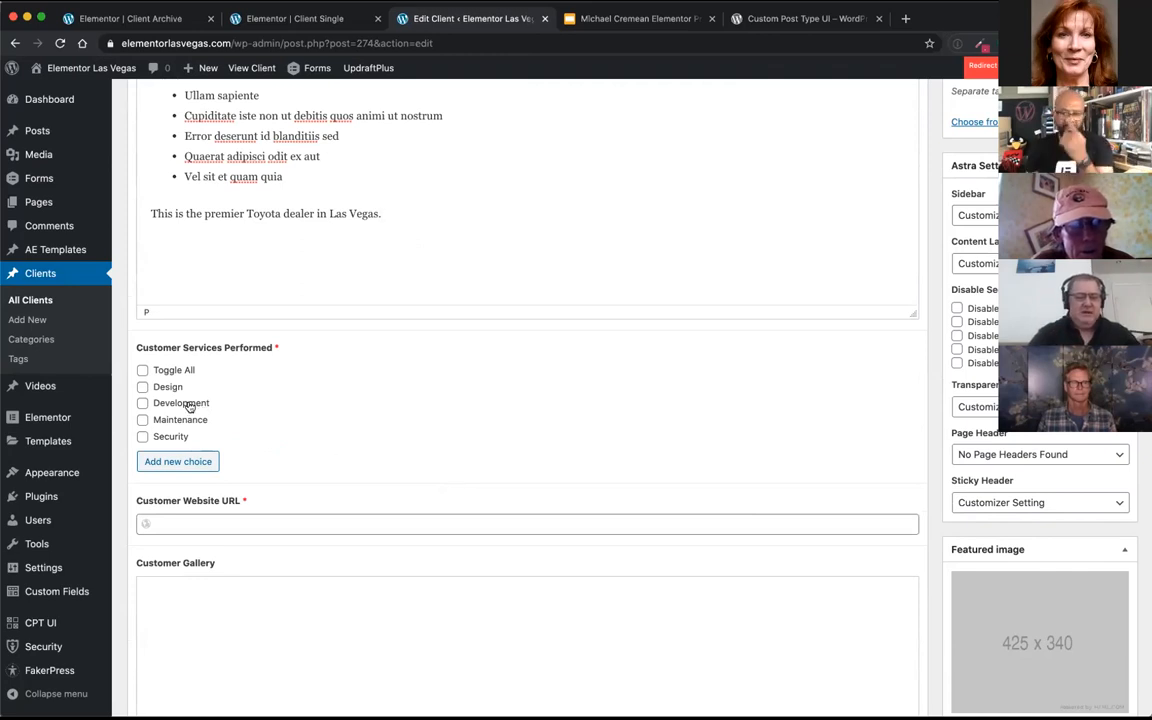
click(143, 388)
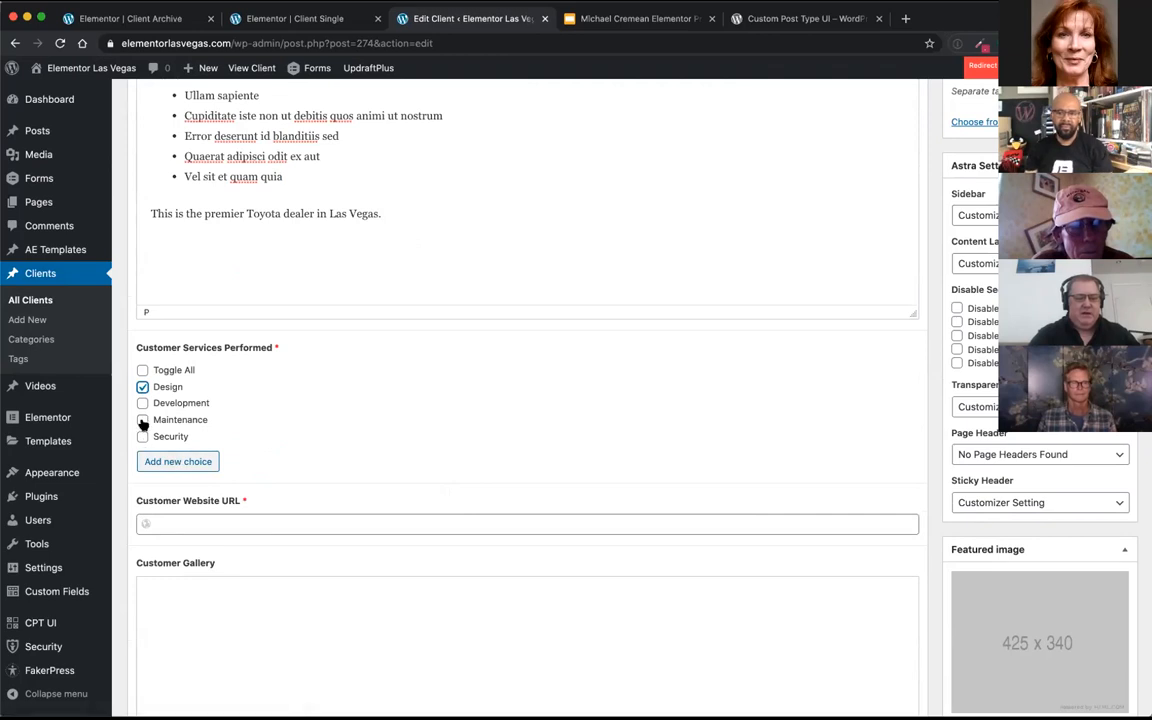
click(142, 421)
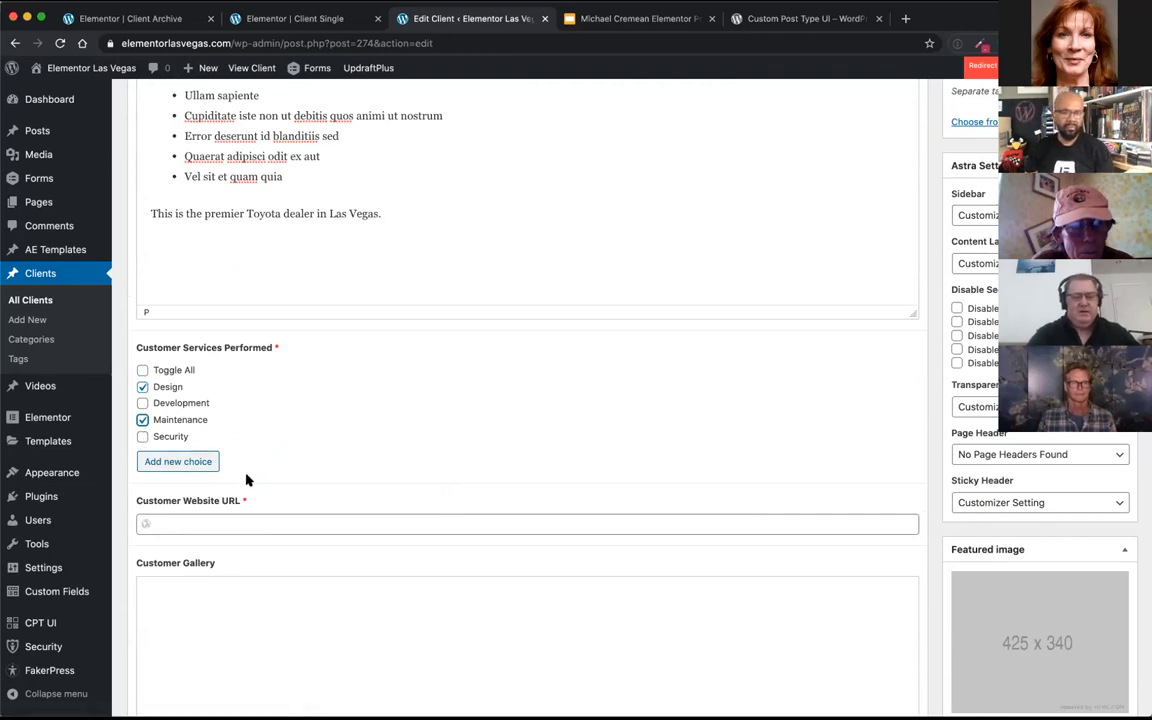
click(209, 523)
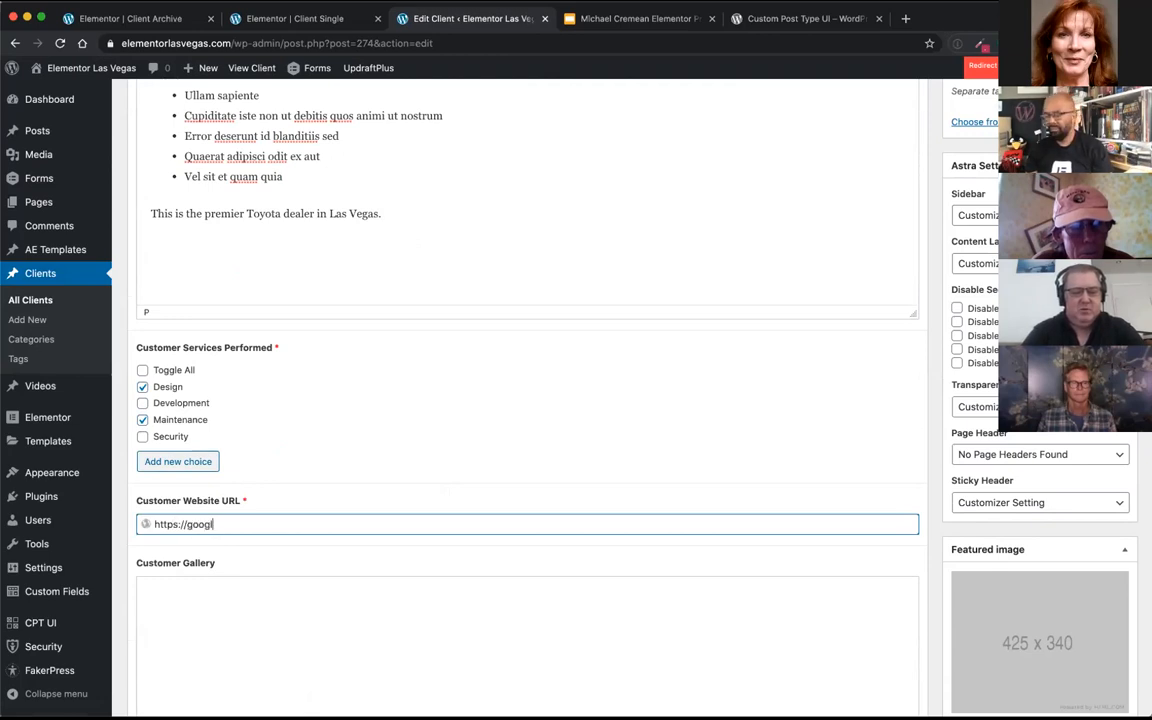
scroll(175, 581, down, 5)
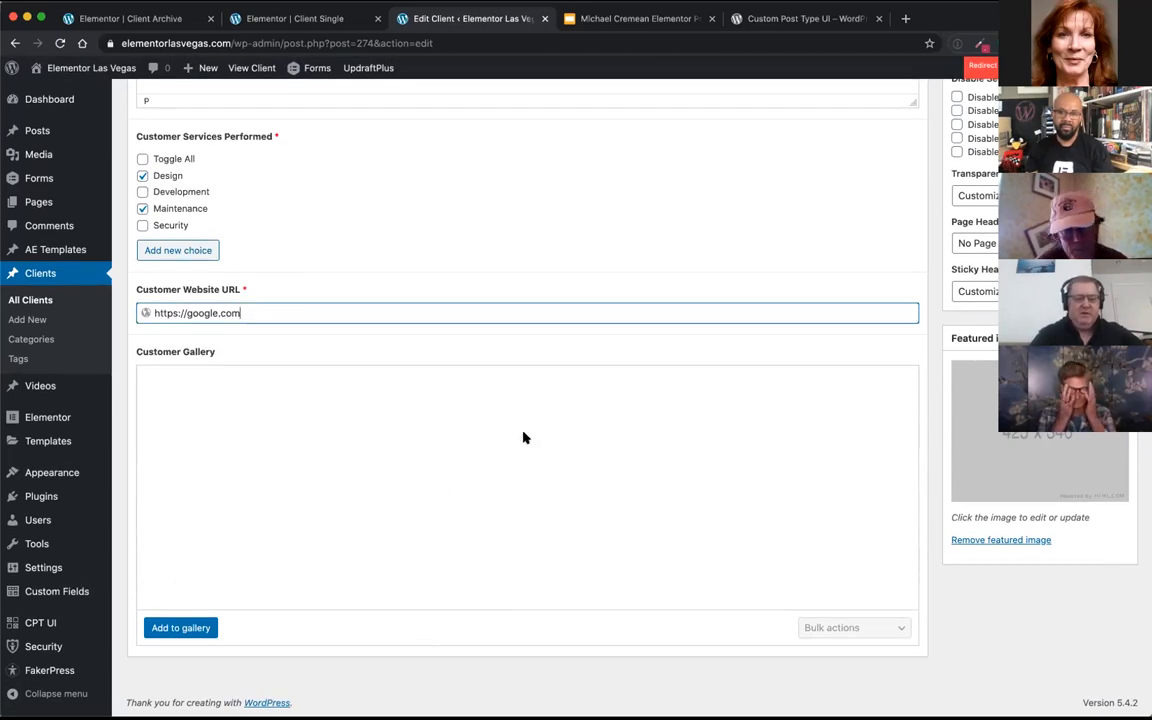
Step: Add the mountain lake, beach couple, cat nose and book reader photos from the media library to the Customer Gallery
click(162, 630)
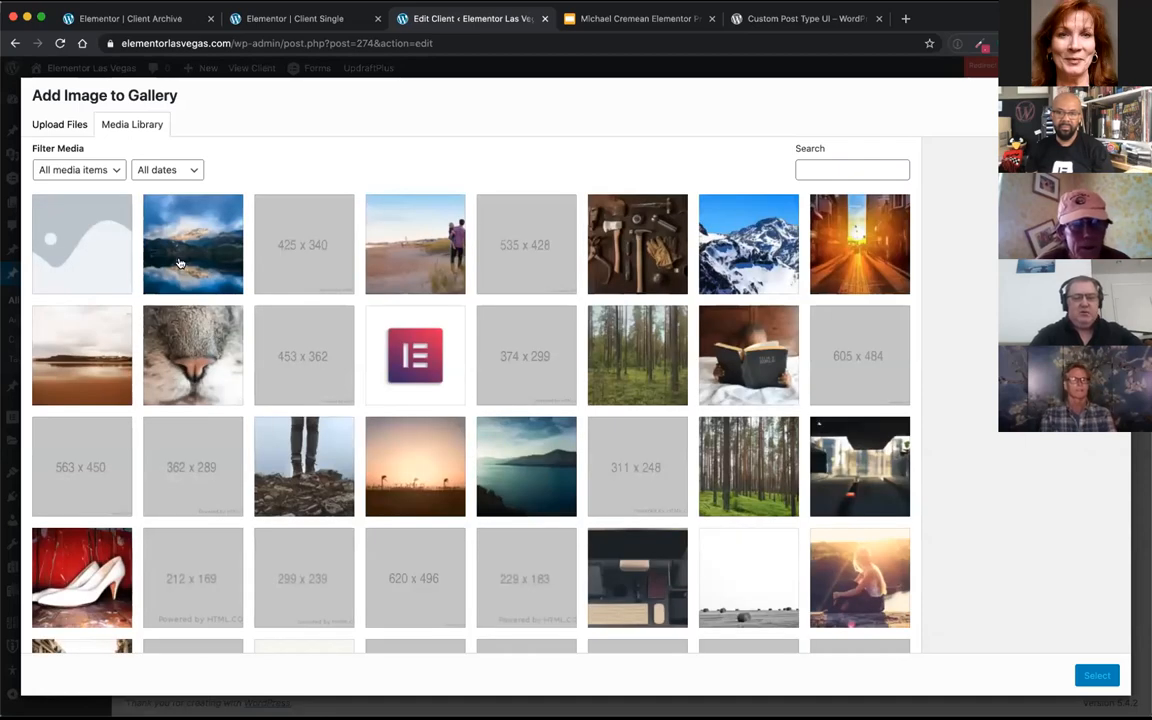
click(193, 282)
click(401, 222)
click(166, 354)
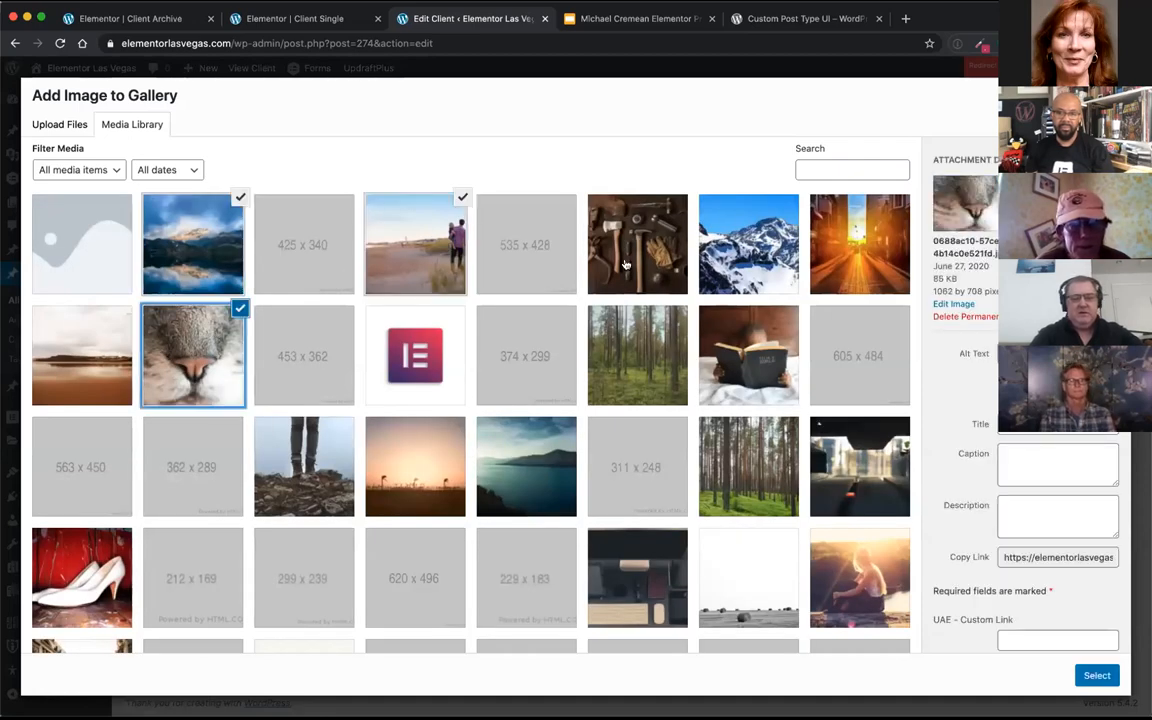
click(750, 362)
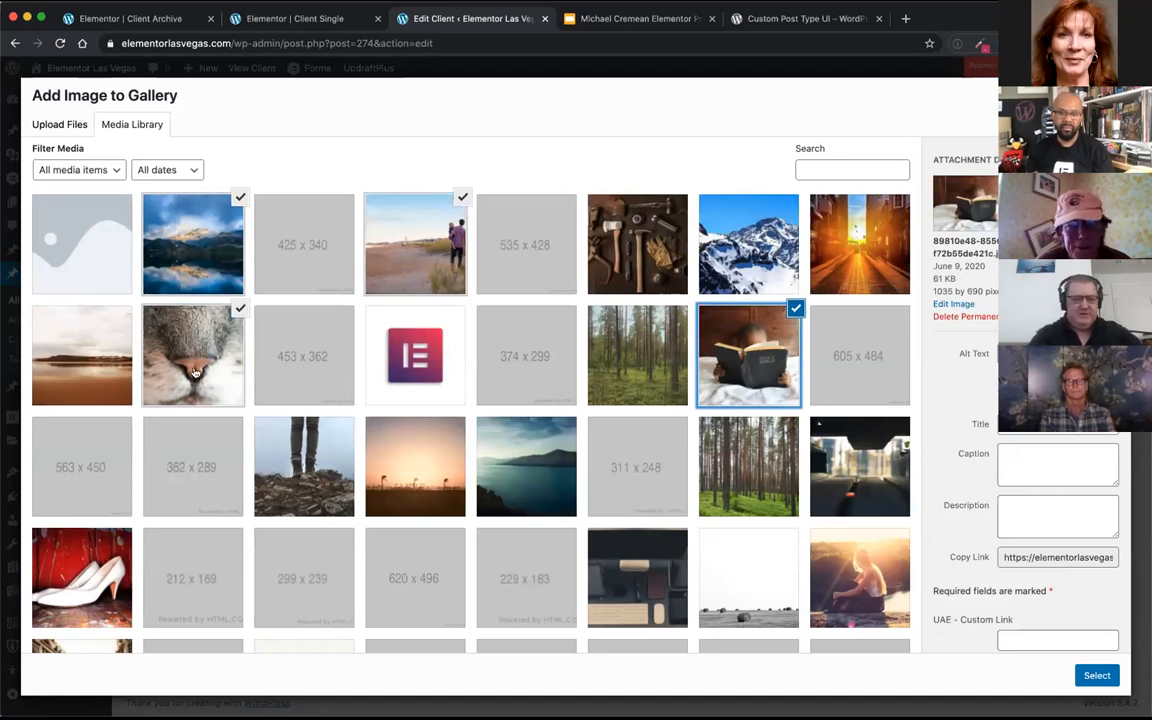
click(1096, 676)
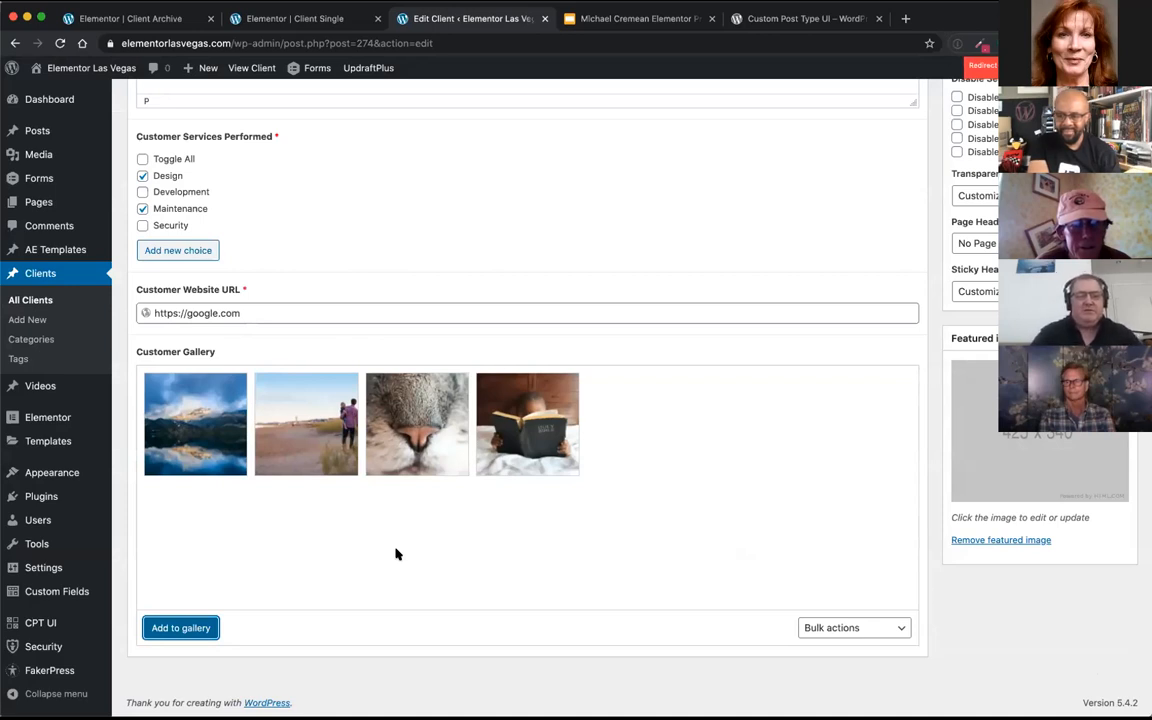
Step: Replace the client's featured image with the dark desk photo showing a keyboard and mouse
scroll(395, 553, up, 10)
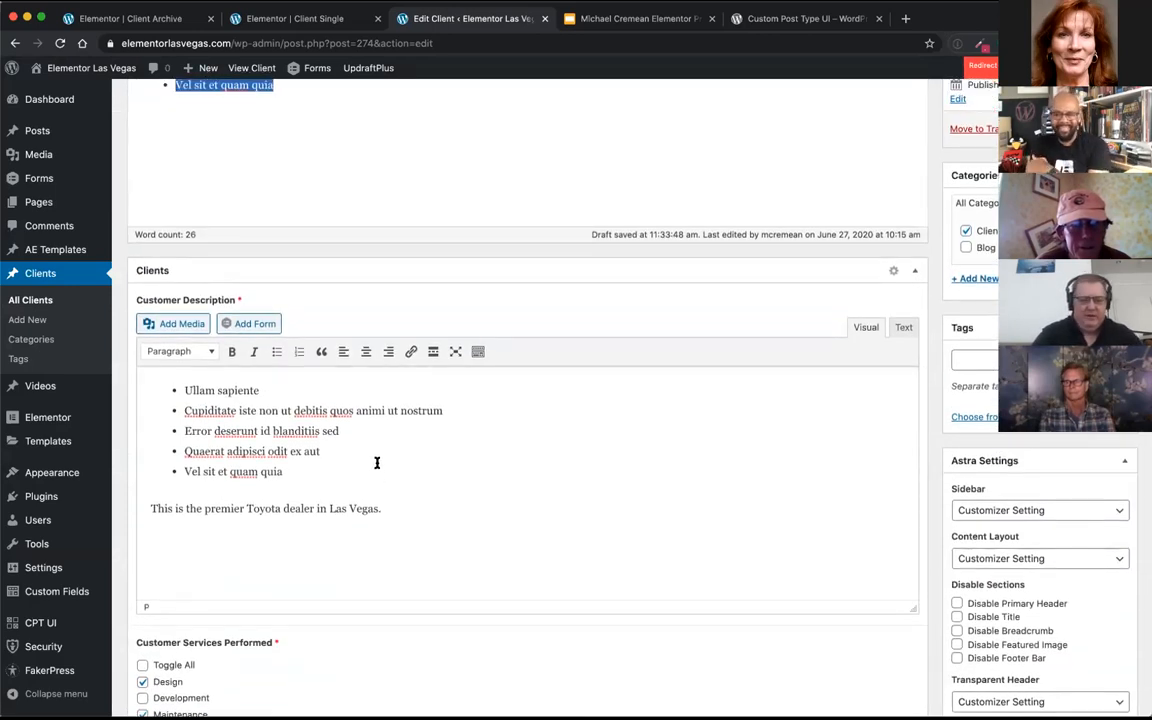
scroll(377, 463, down, 4)
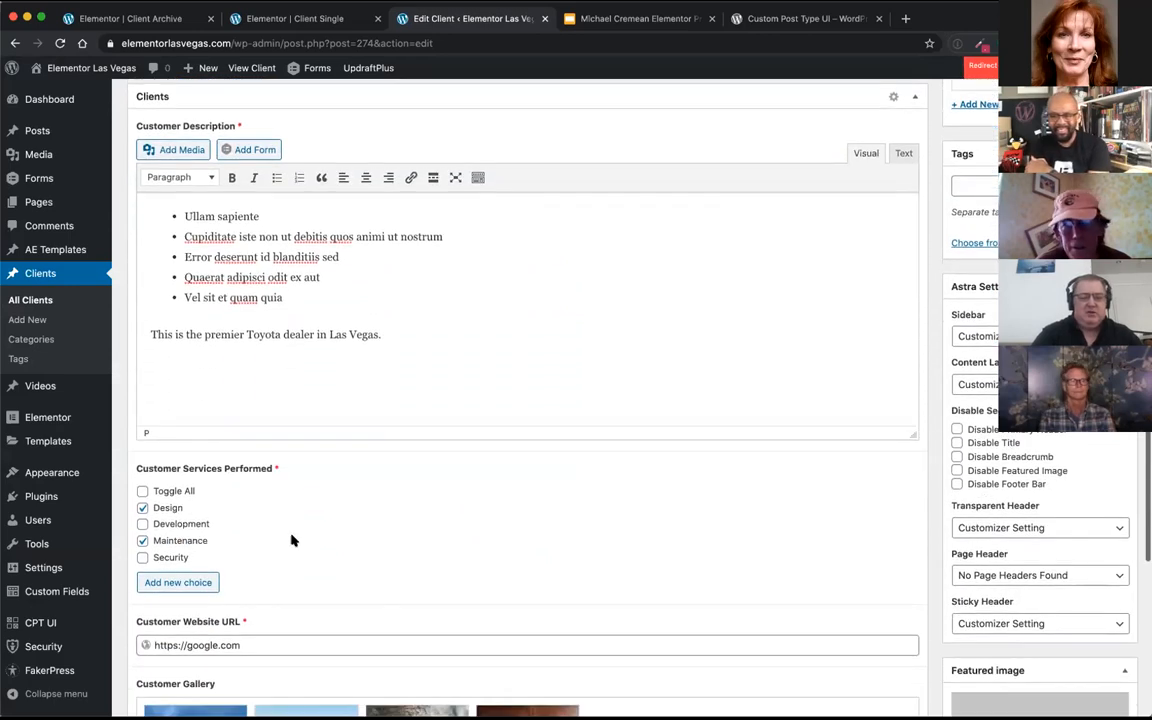
scroll(288, 539, down, 4)
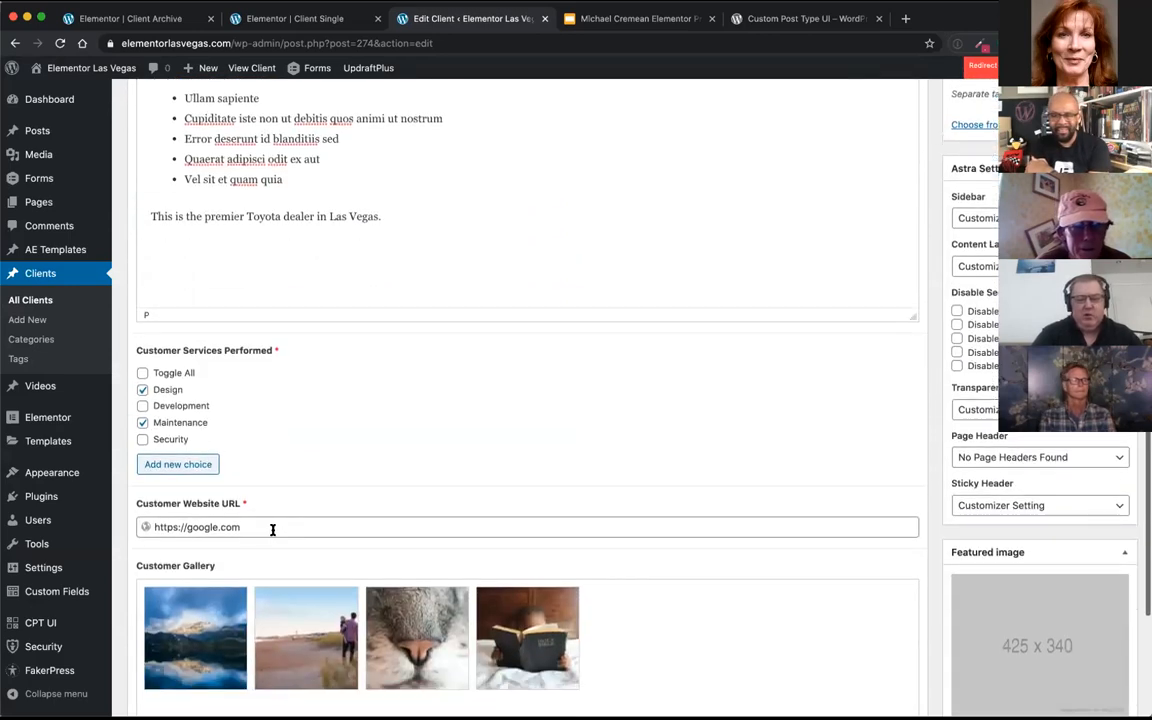
scroll(276, 535, down, 2)
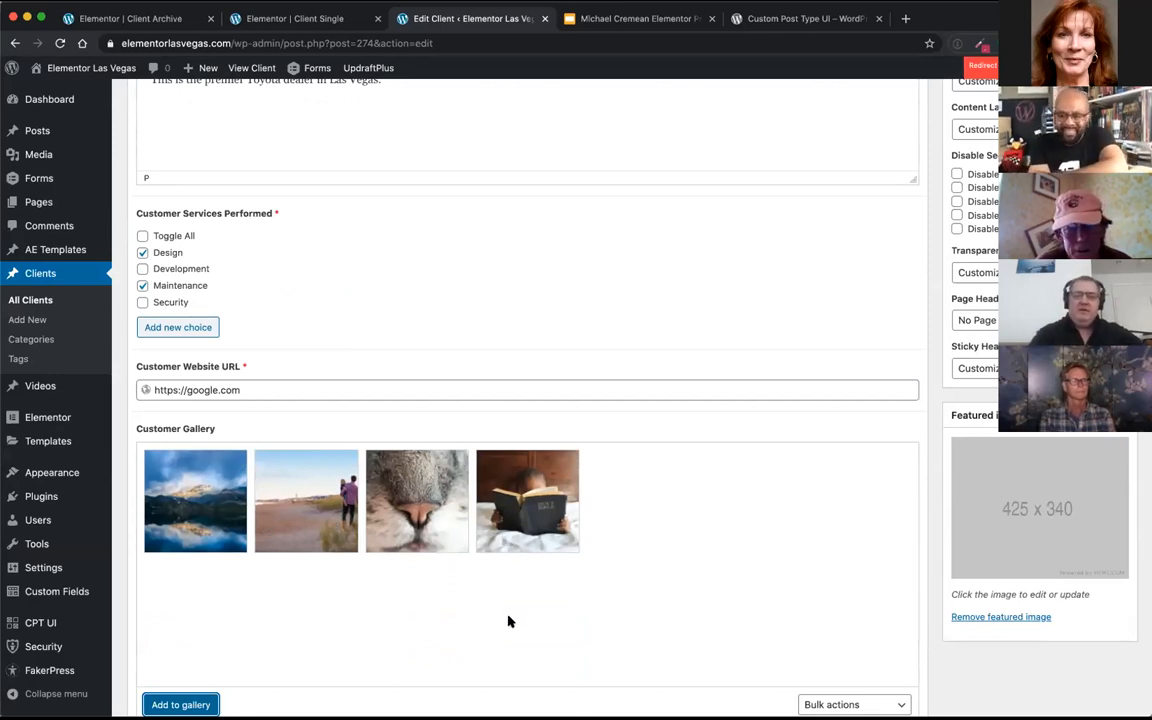
click(1010, 617)
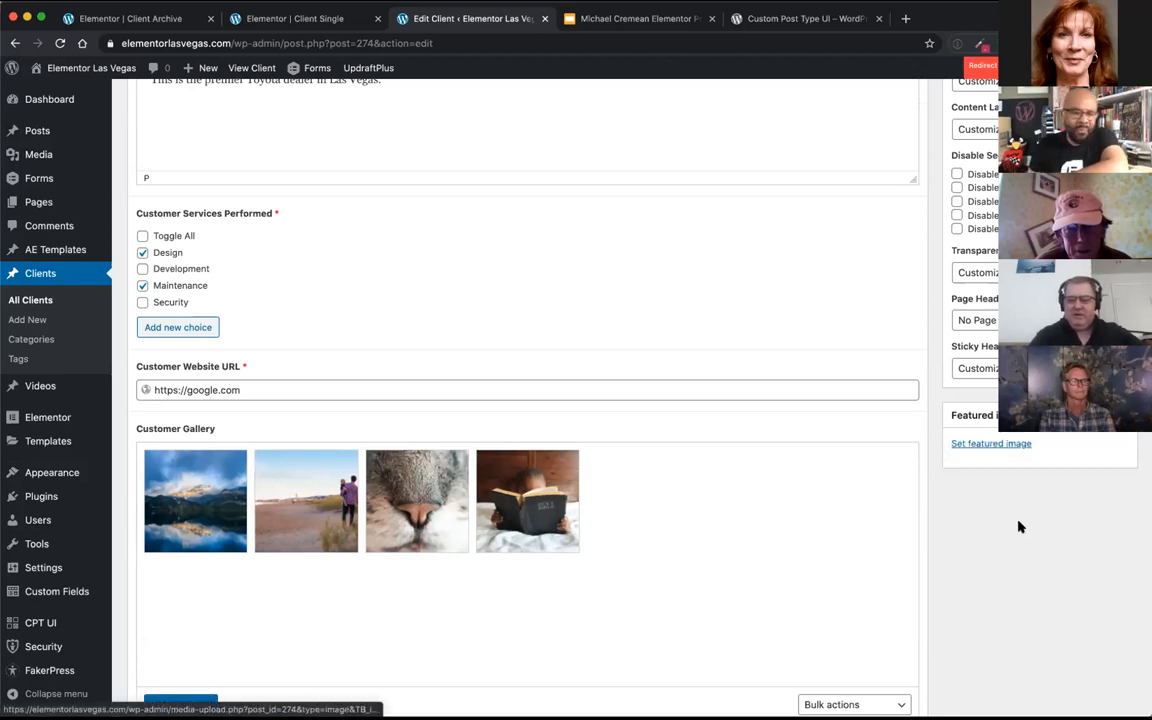
click(1022, 445)
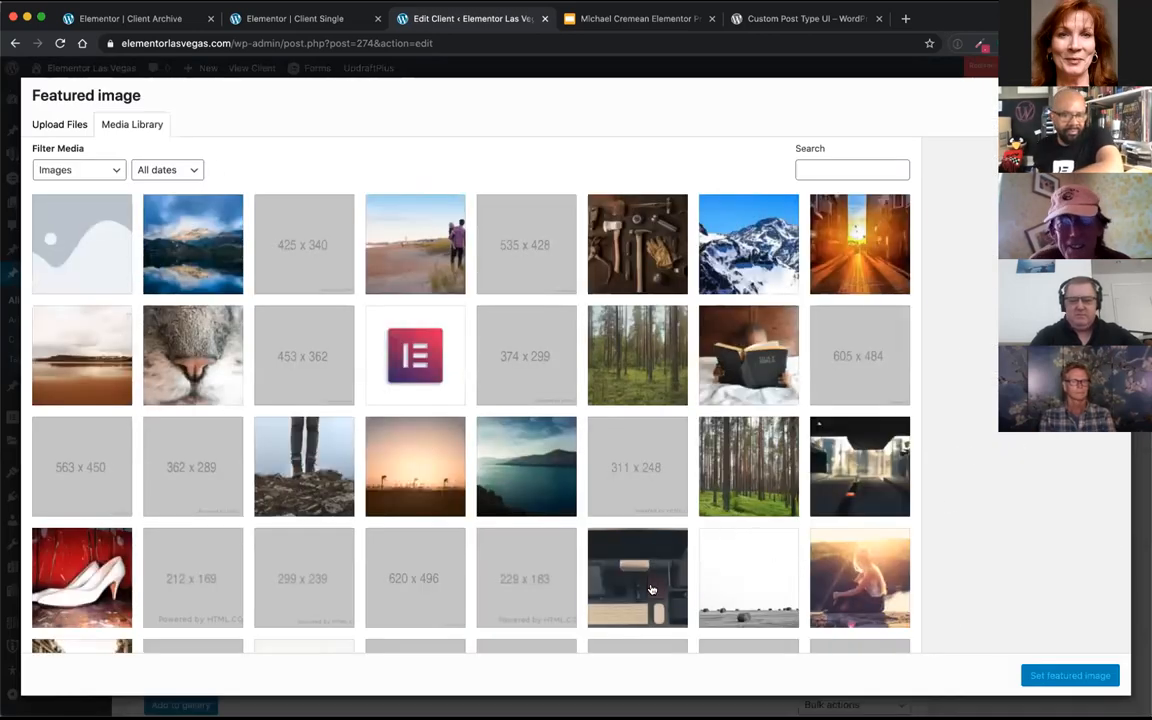
click(597, 533)
click(1056, 675)
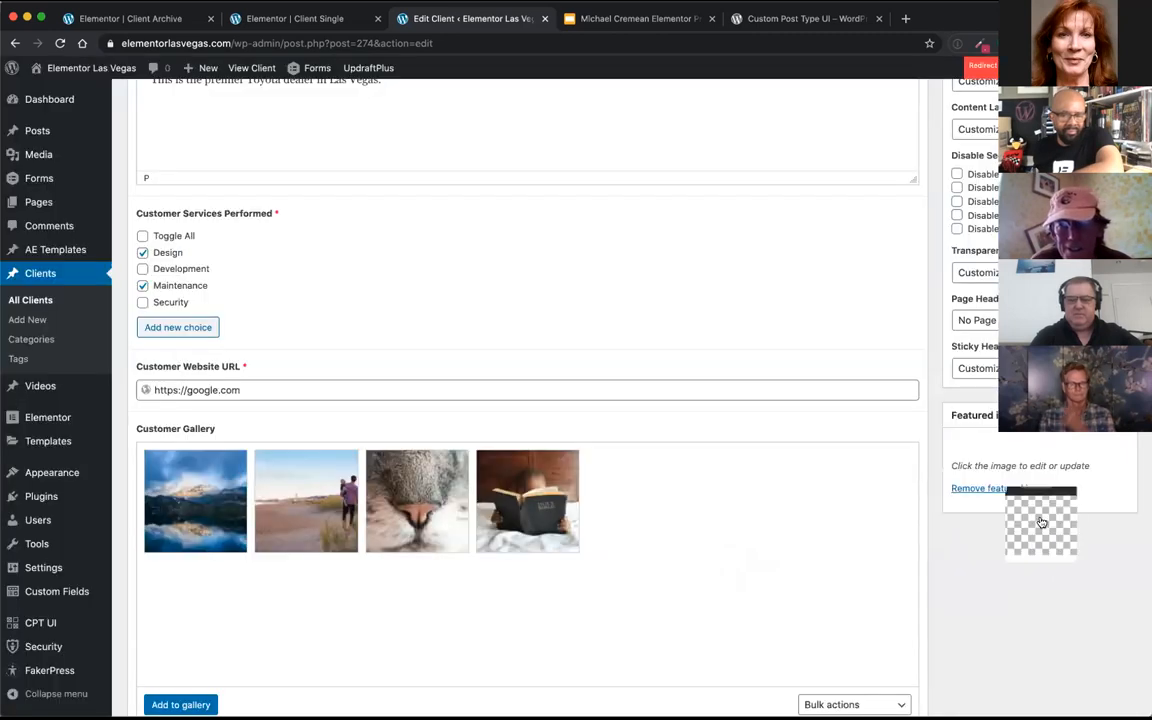
click(1040, 517)
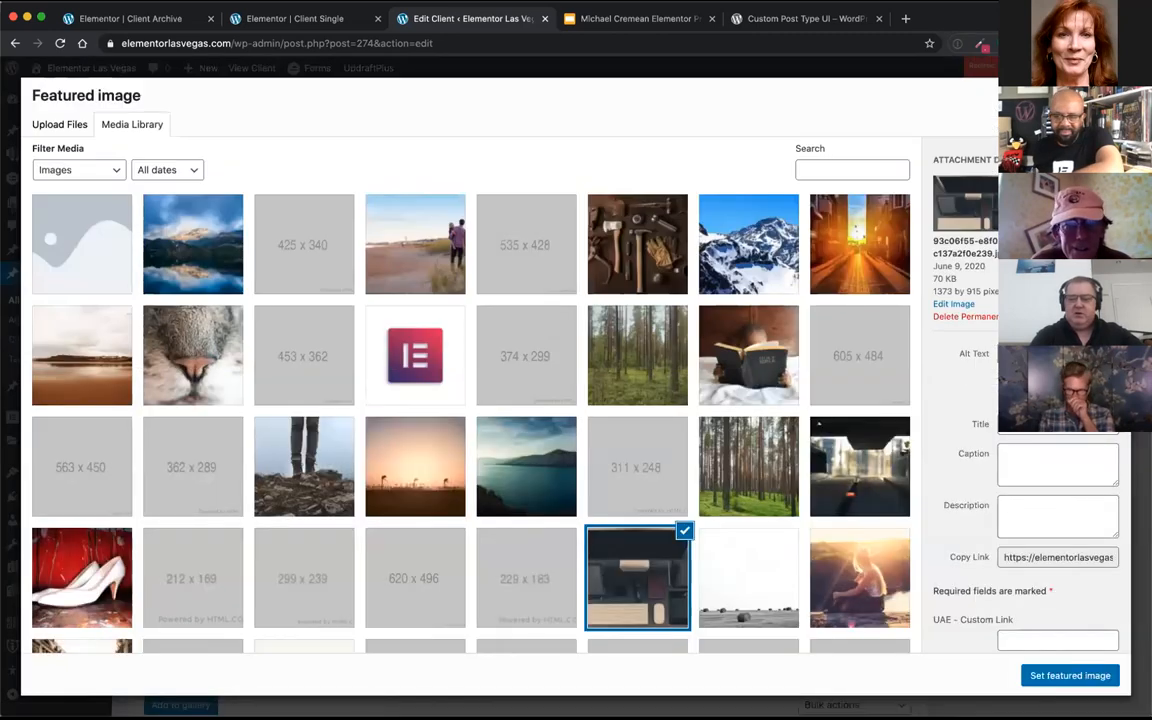
click(1066, 676)
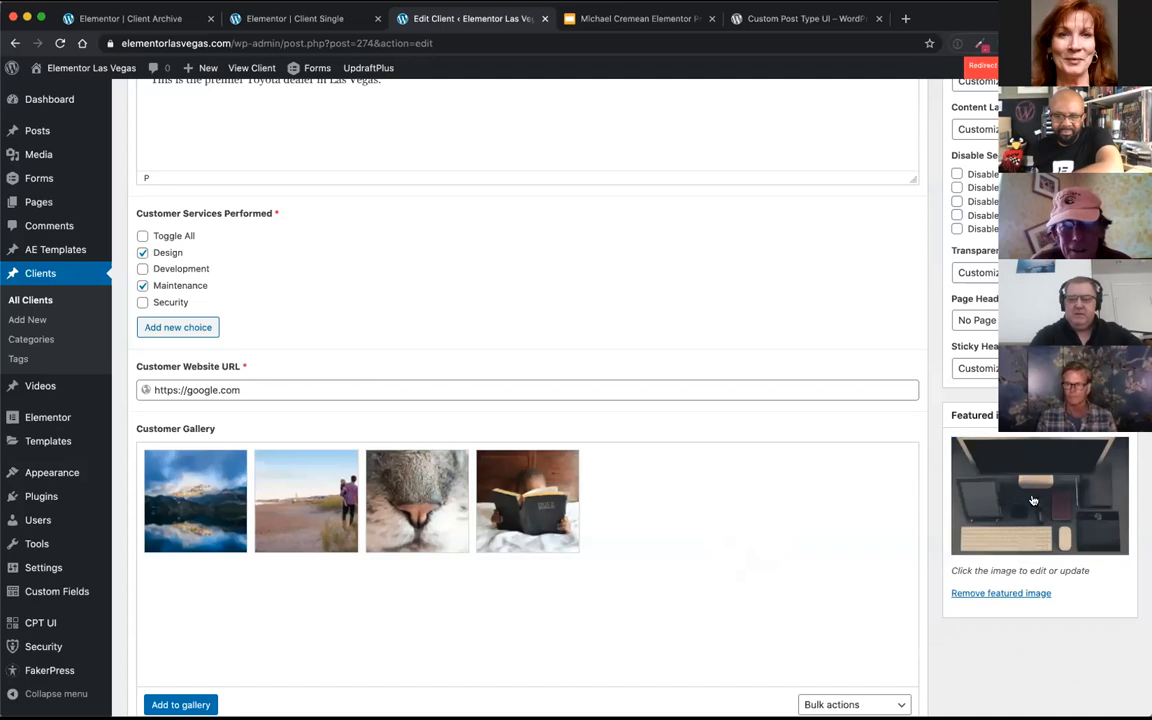
Step: Update the AWESOME CAR DEALER client entry to save its changes
scroll(1033, 501, up, 10)
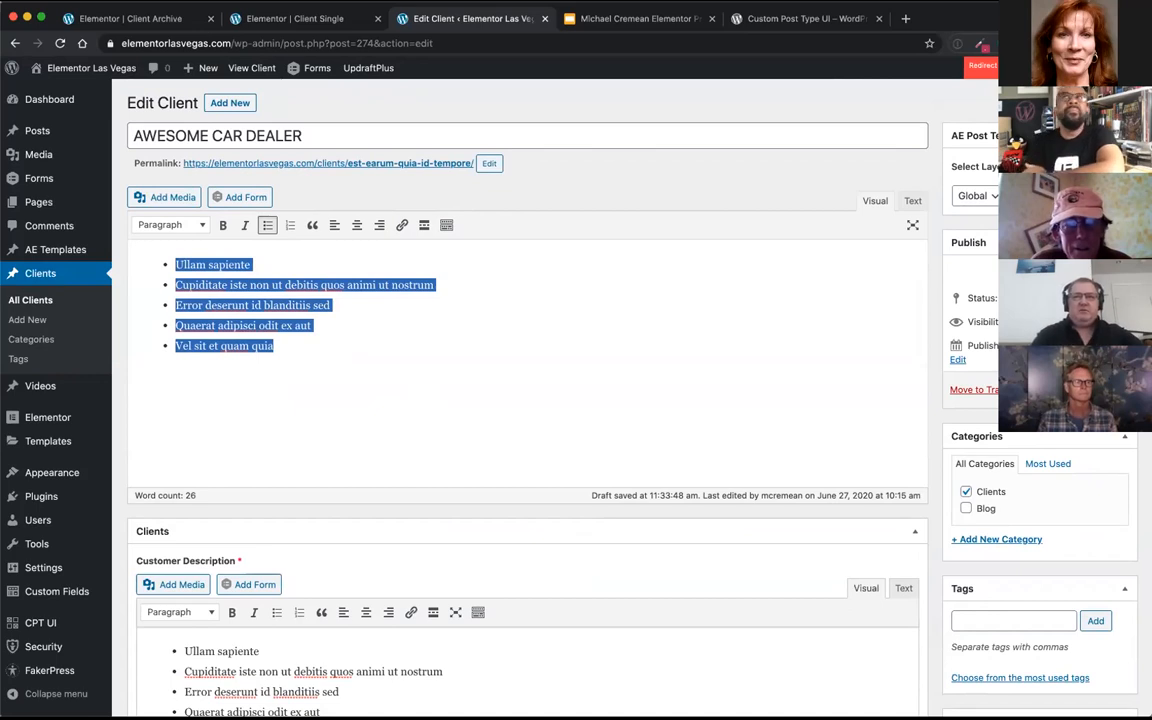
click(1101, 390)
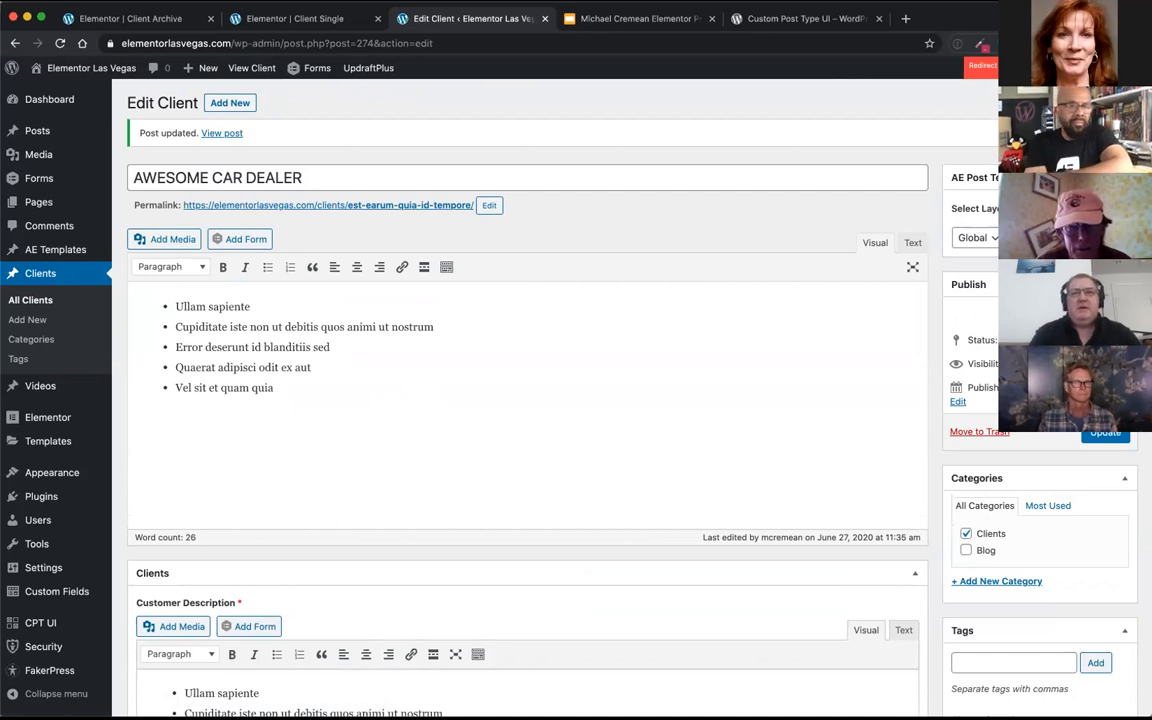
mouse_move(73, 441)
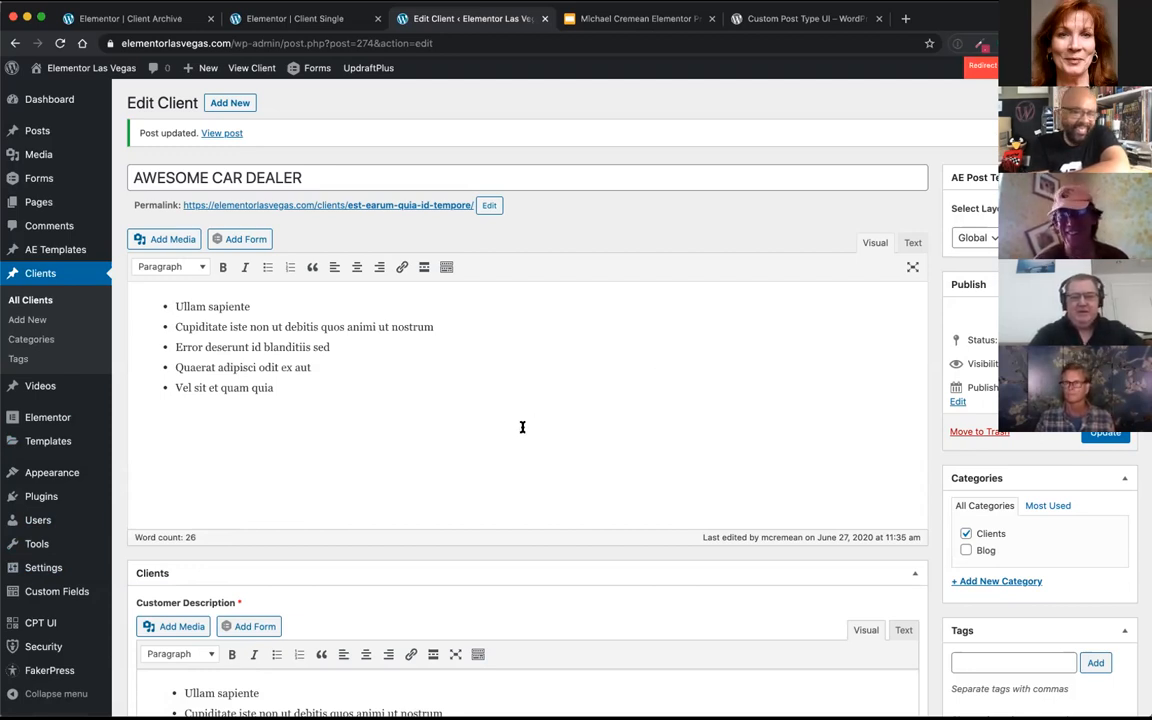
click(1122, 432)
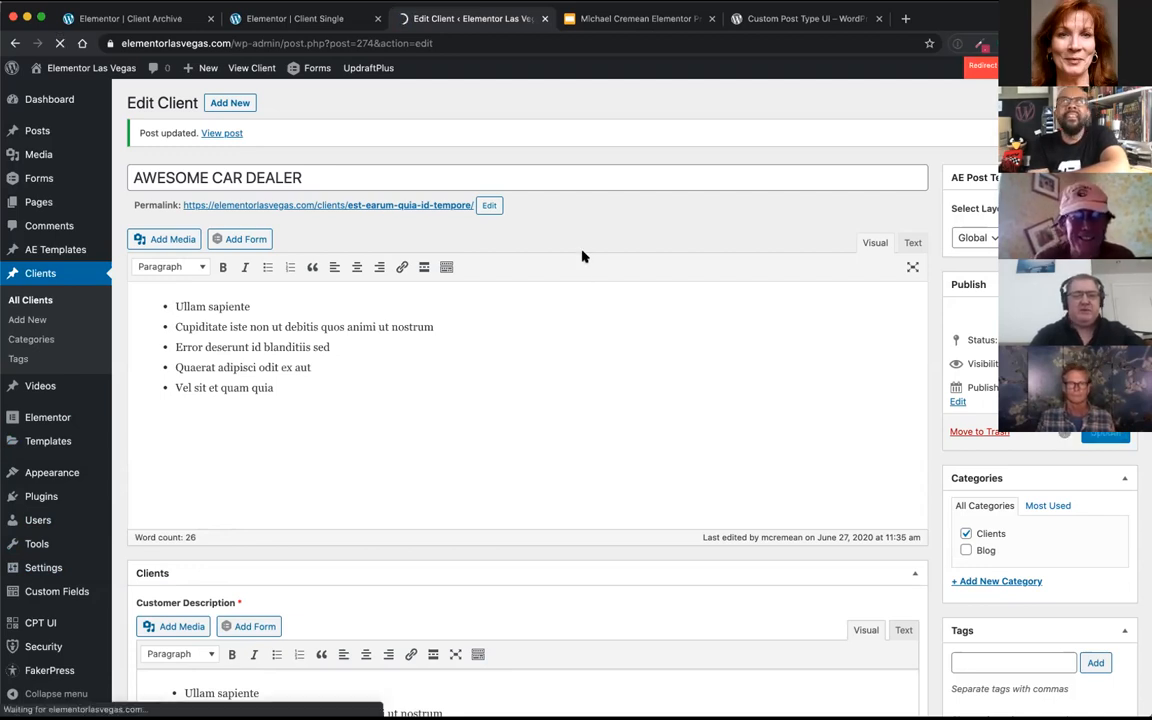
Step: Open the Theme Builder list of Elementor templates
click(142, 446)
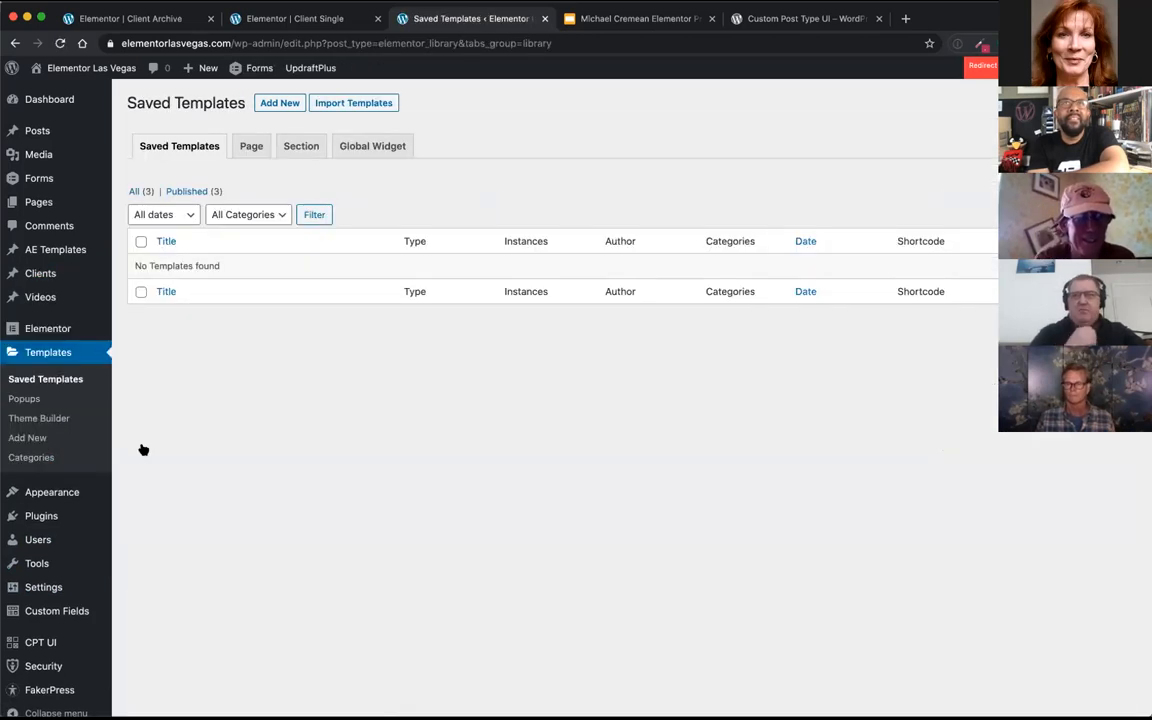
click(52, 419)
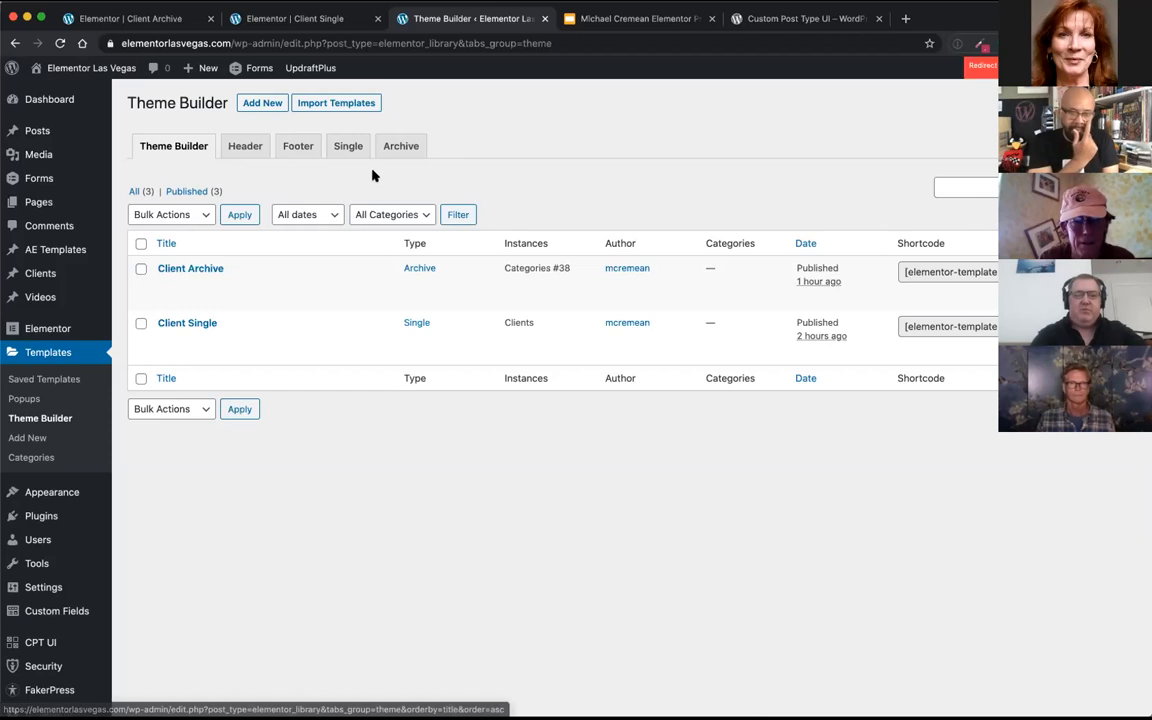
click(260, 104)
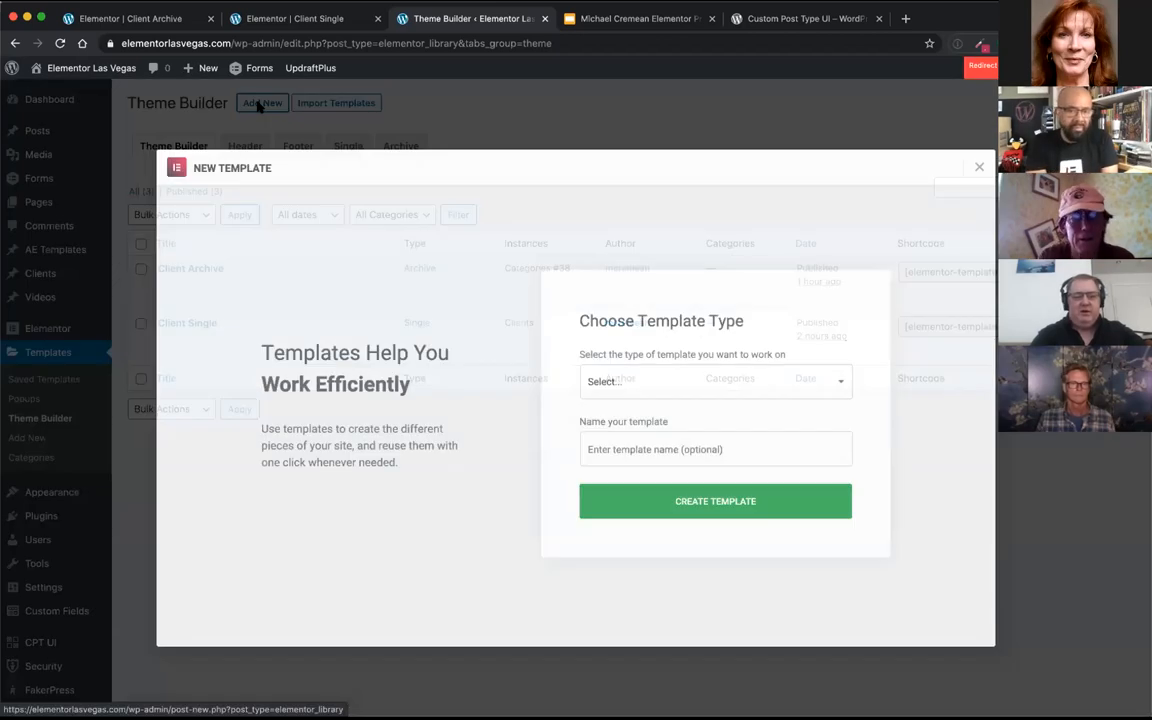
click(633, 384)
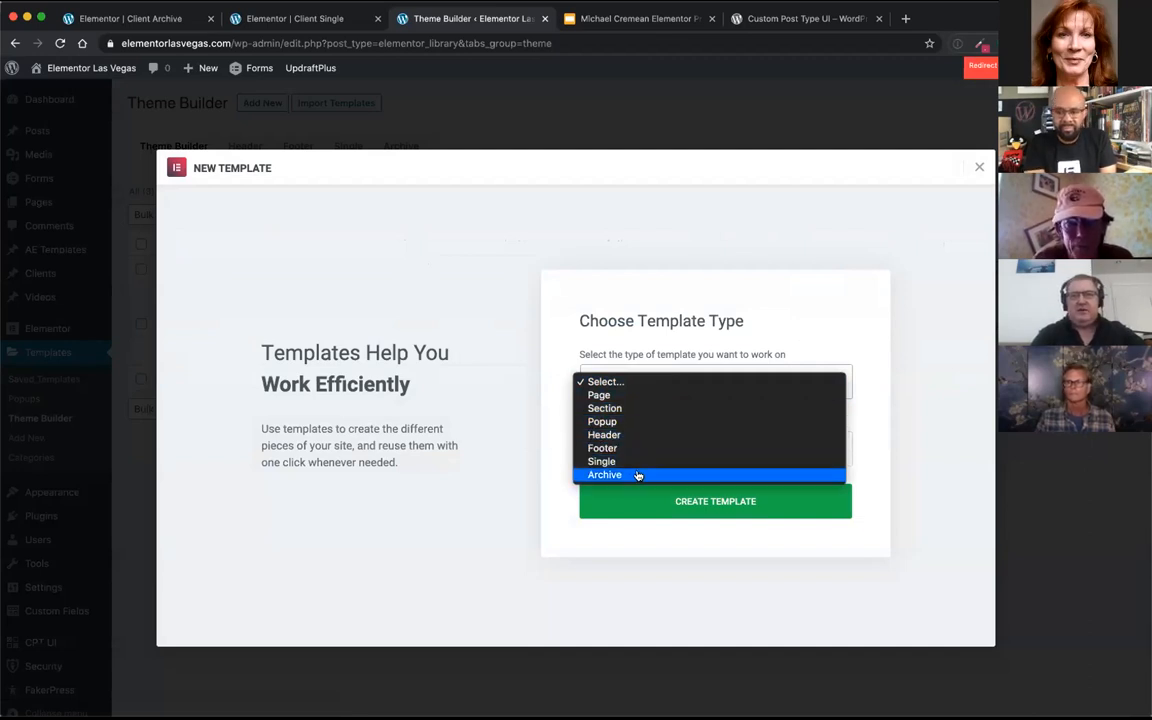
click(636, 385)
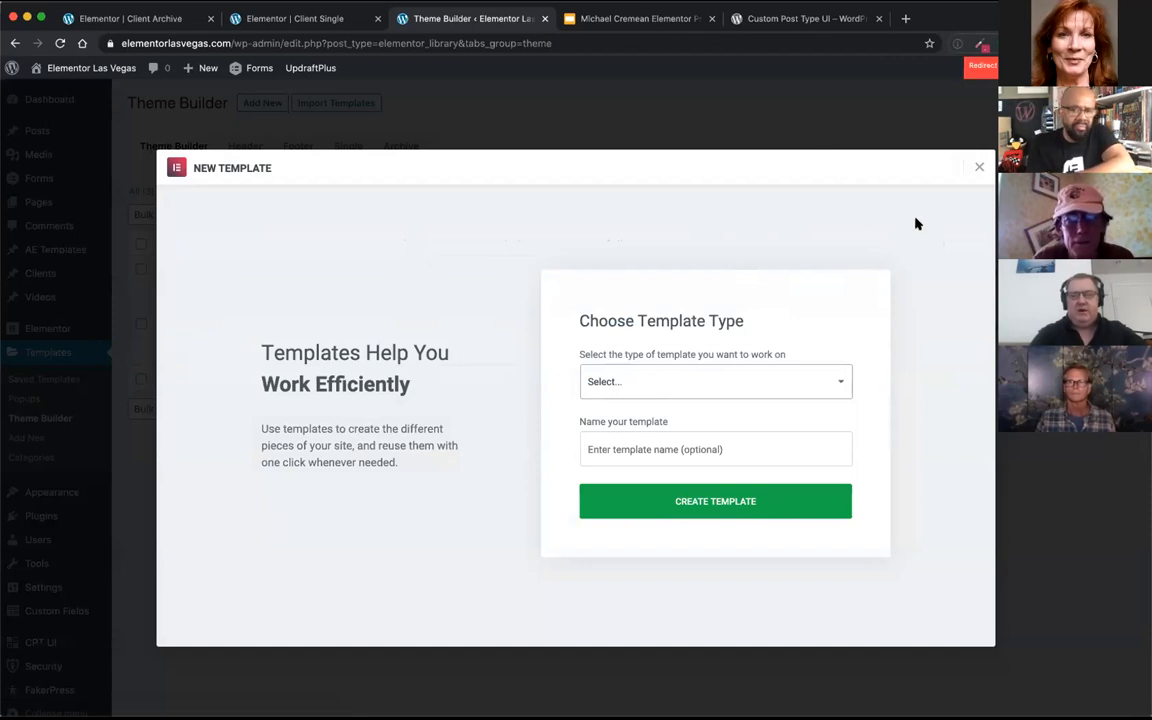
click(673, 394)
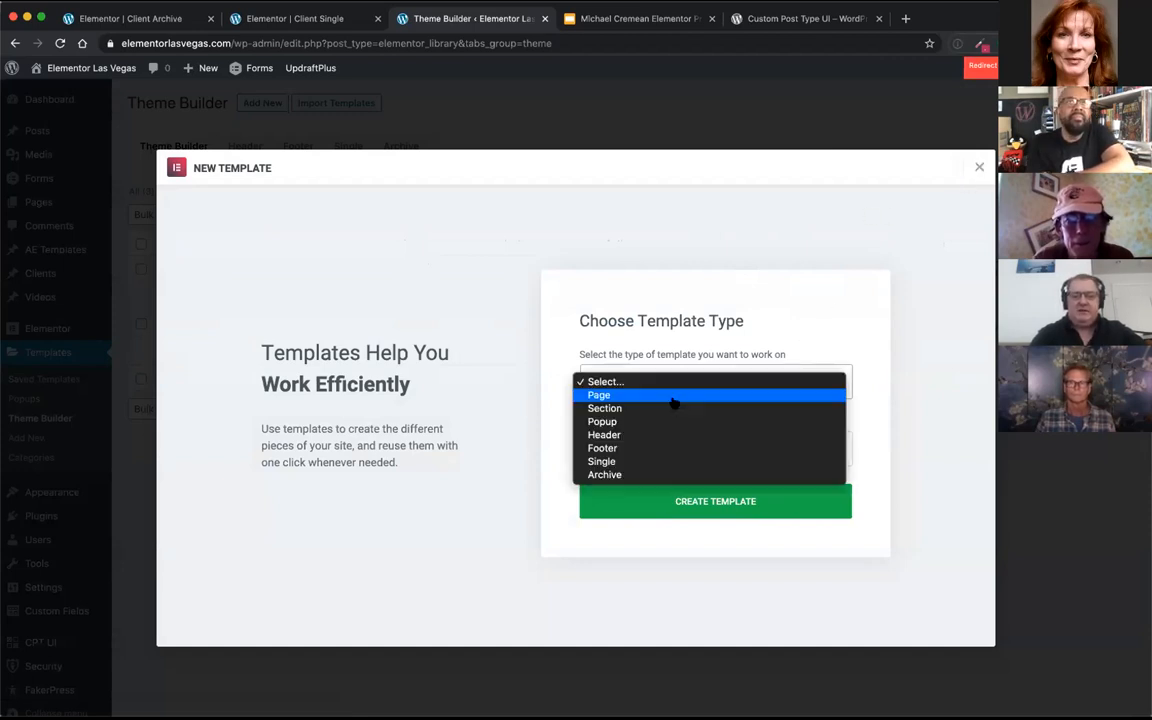
click(658, 475)
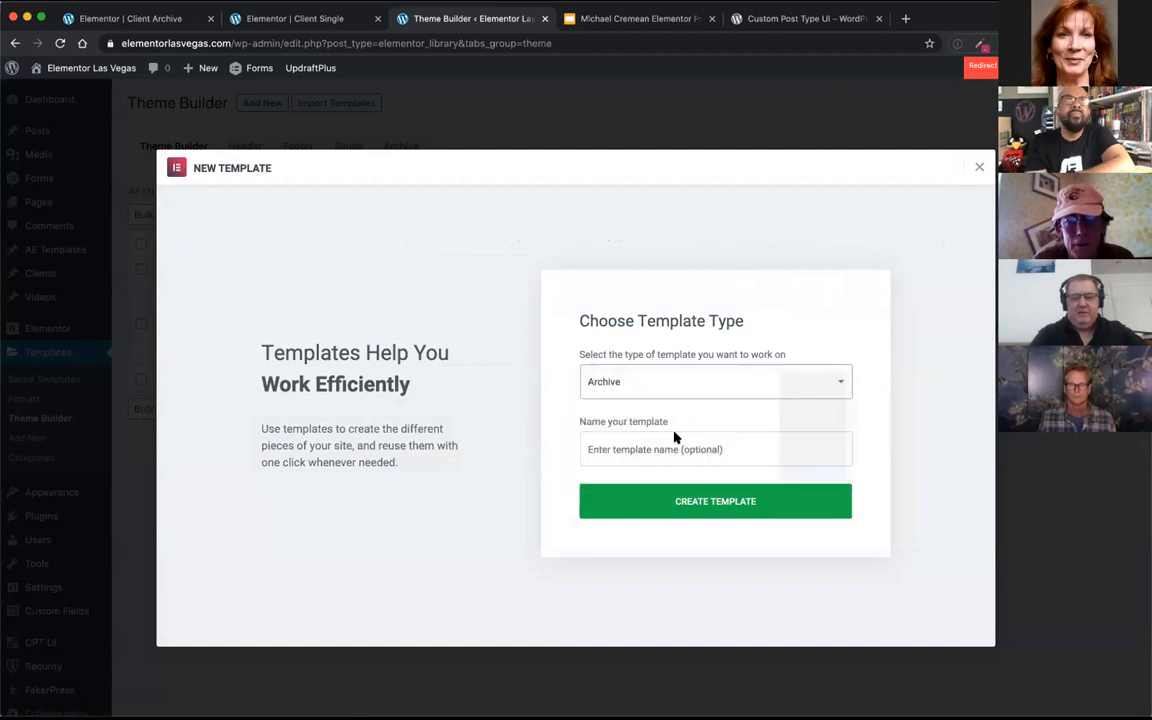
click(977, 168)
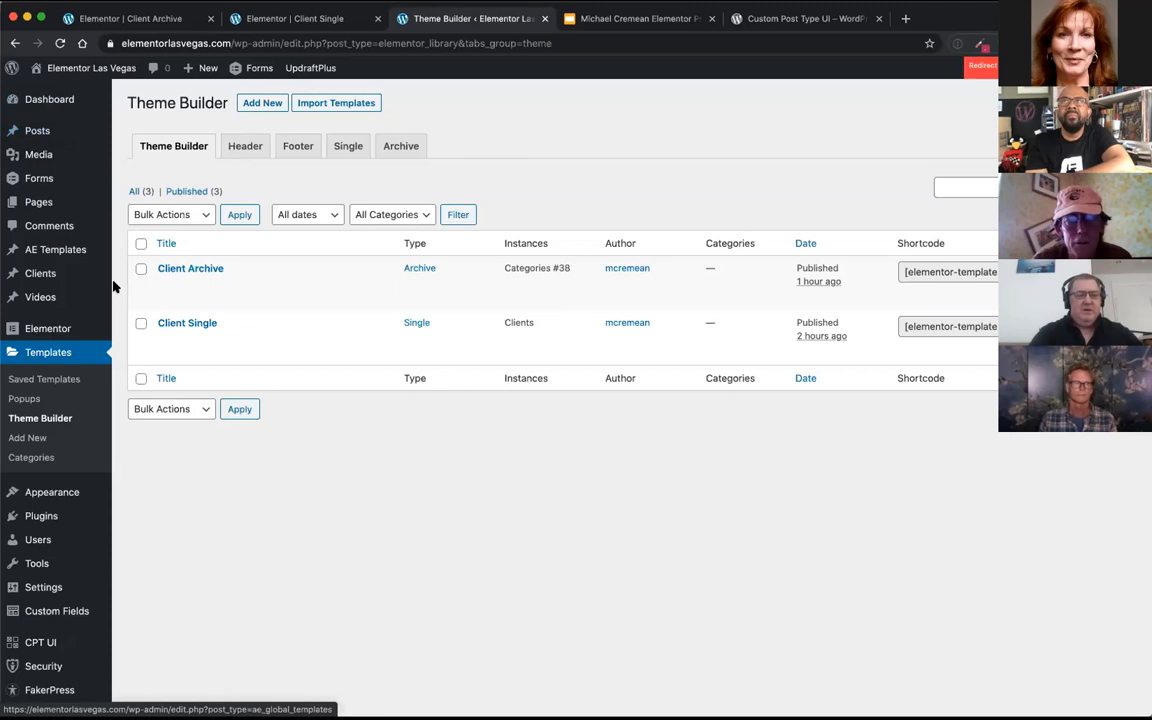
Step: Leave the Client Archive template editor for its live page and open the site's Elementor Client Demo page
mouse_move(38, 278)
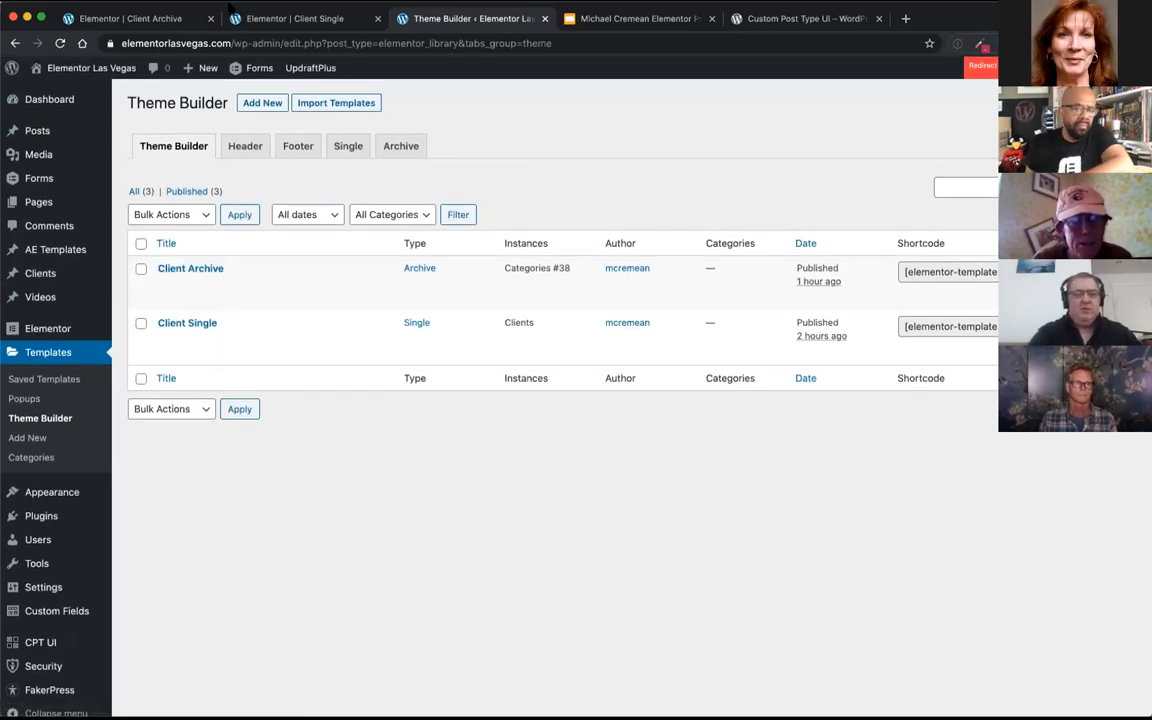
click(150, 18)
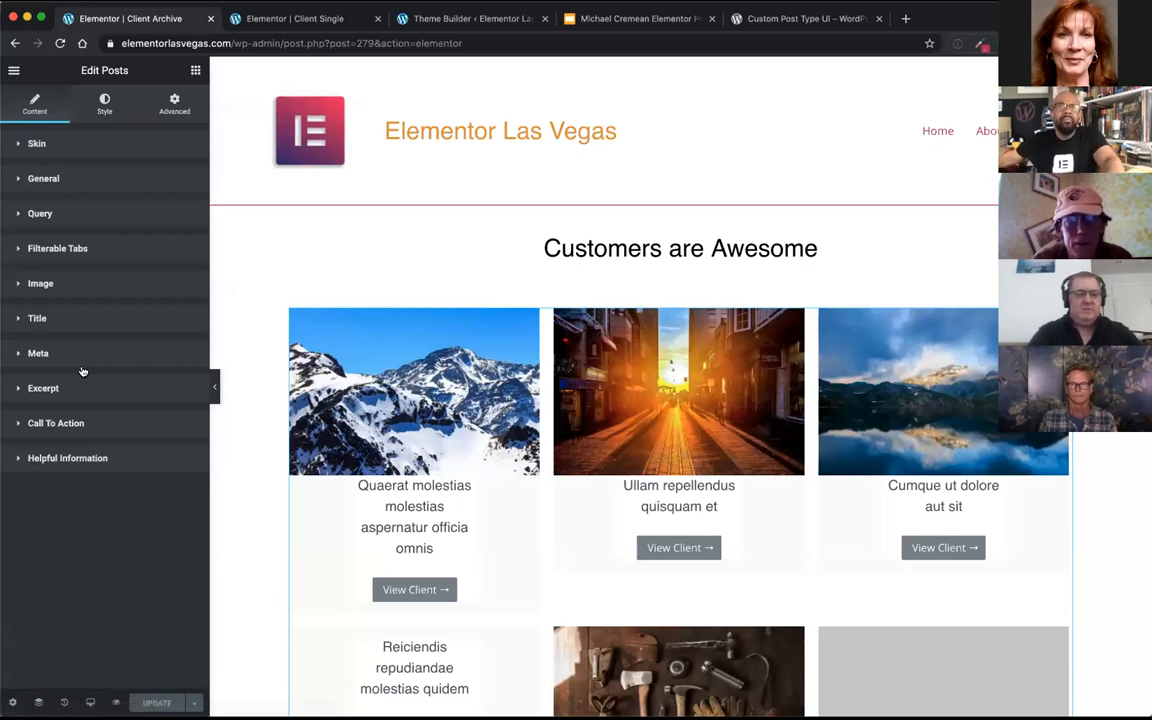
click(13, 70)
click(100, 463)
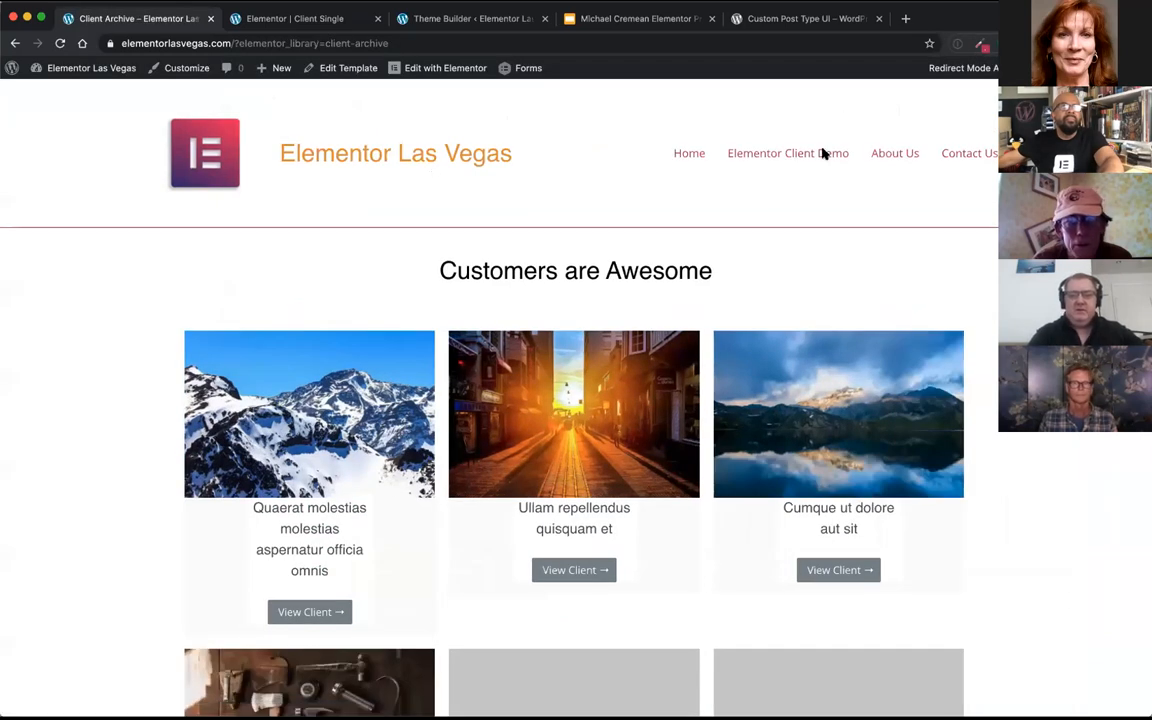
click(820, 155)
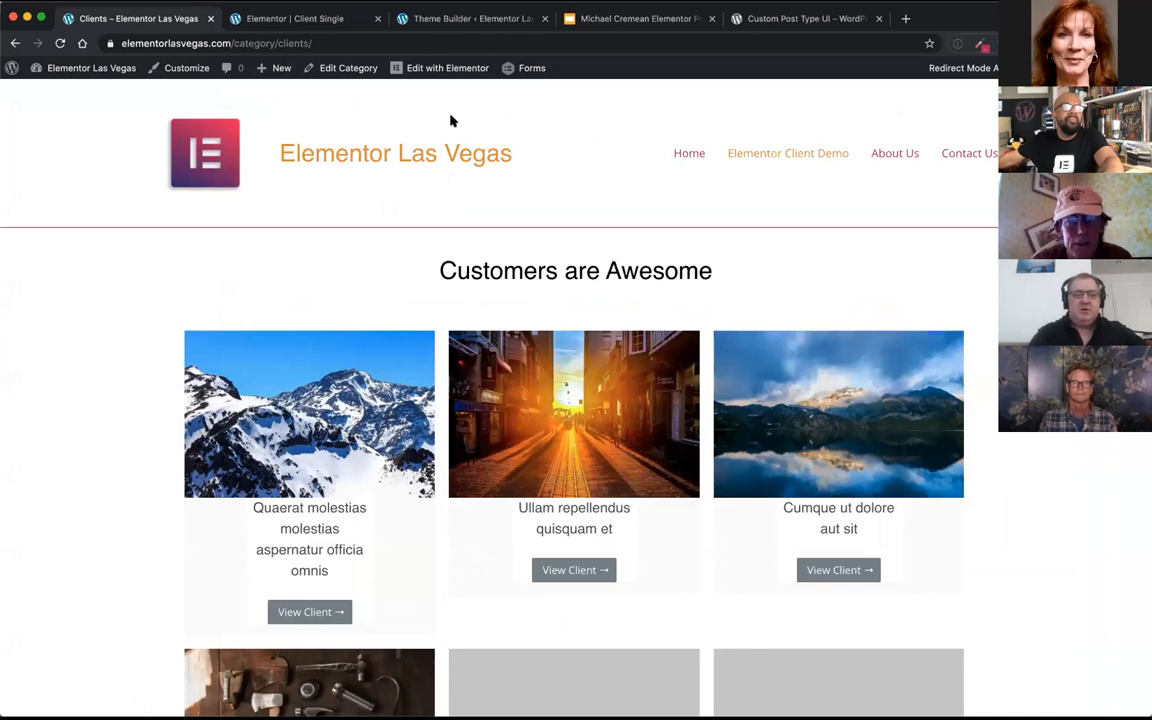
Step: Check the AWESOME CAR DEALER entry on the client archive page and open the Client Archive template in Elementor
mouse_move(421, 80)
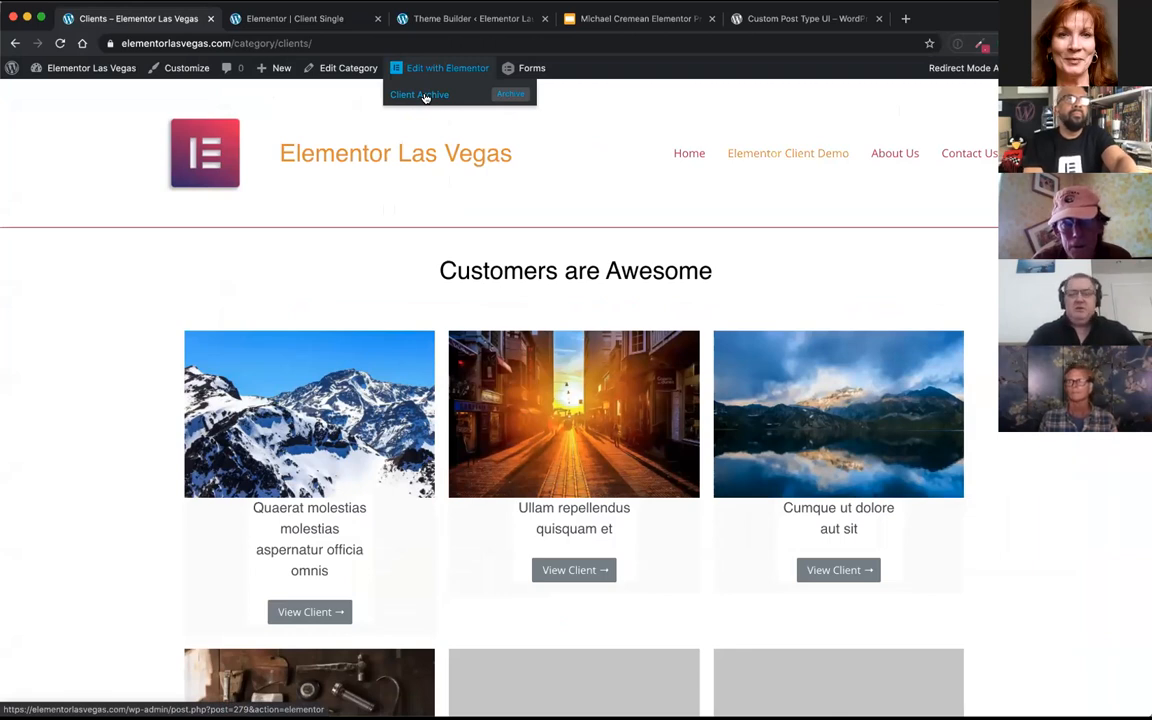
scroll(419, 174, down, 5)
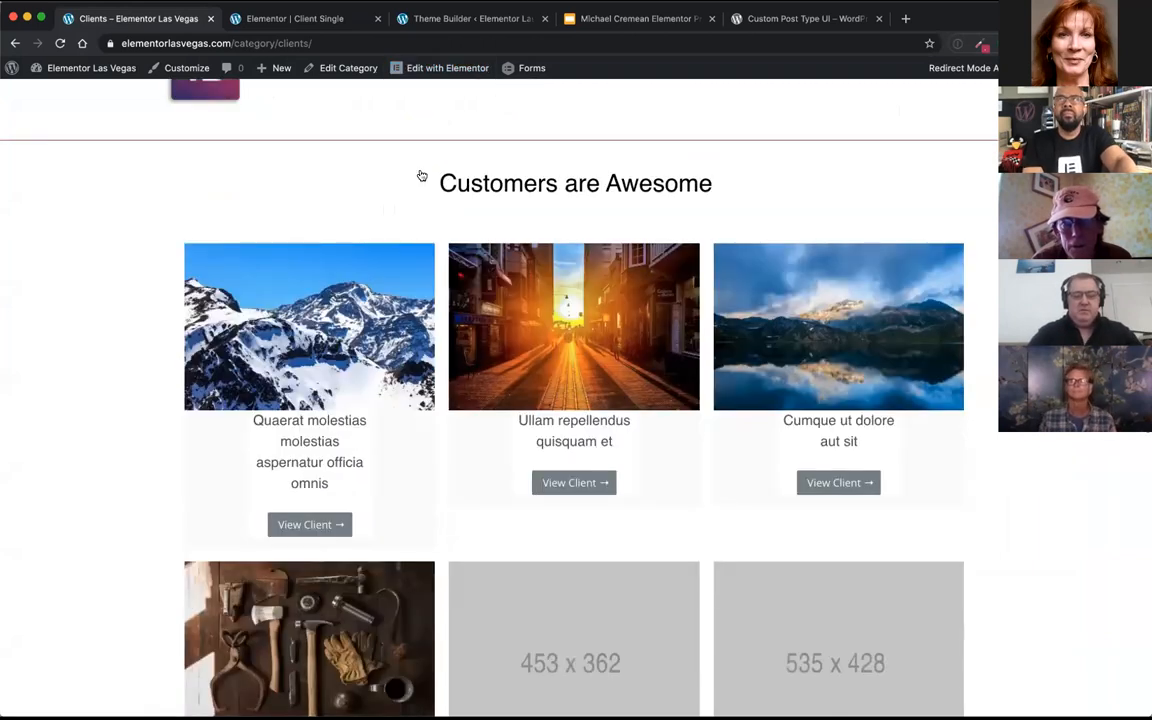
scroll(395, 273, down, 5)
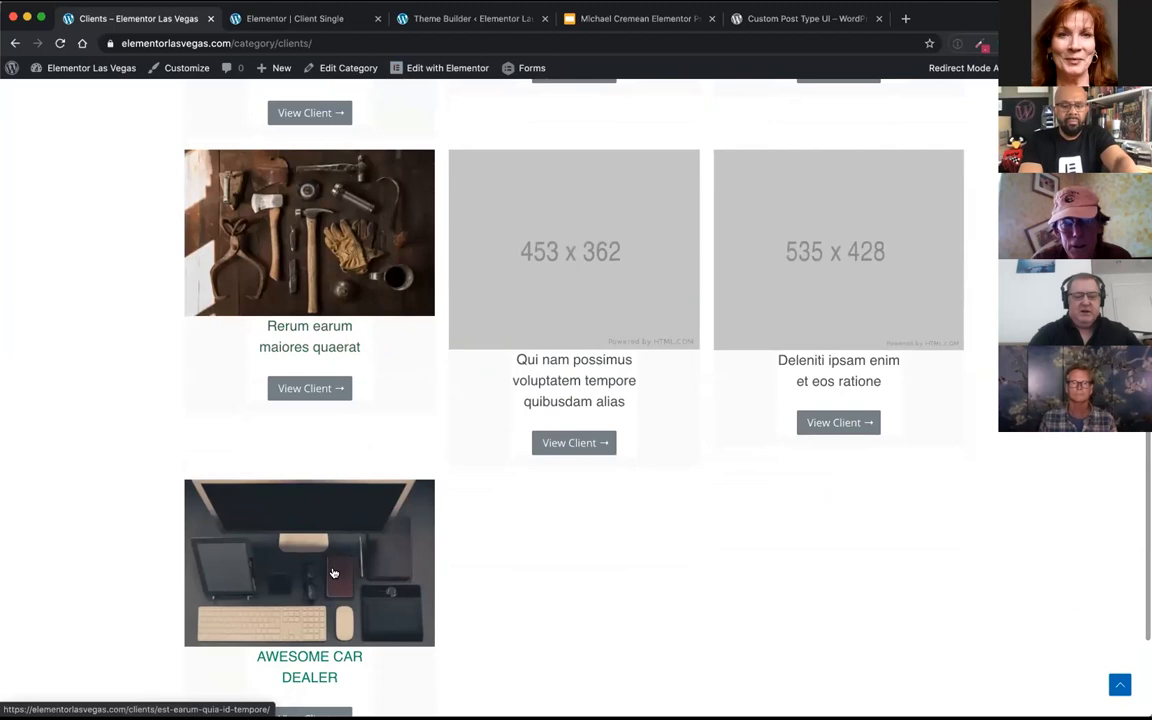
scroll(334, 572, down, 2)
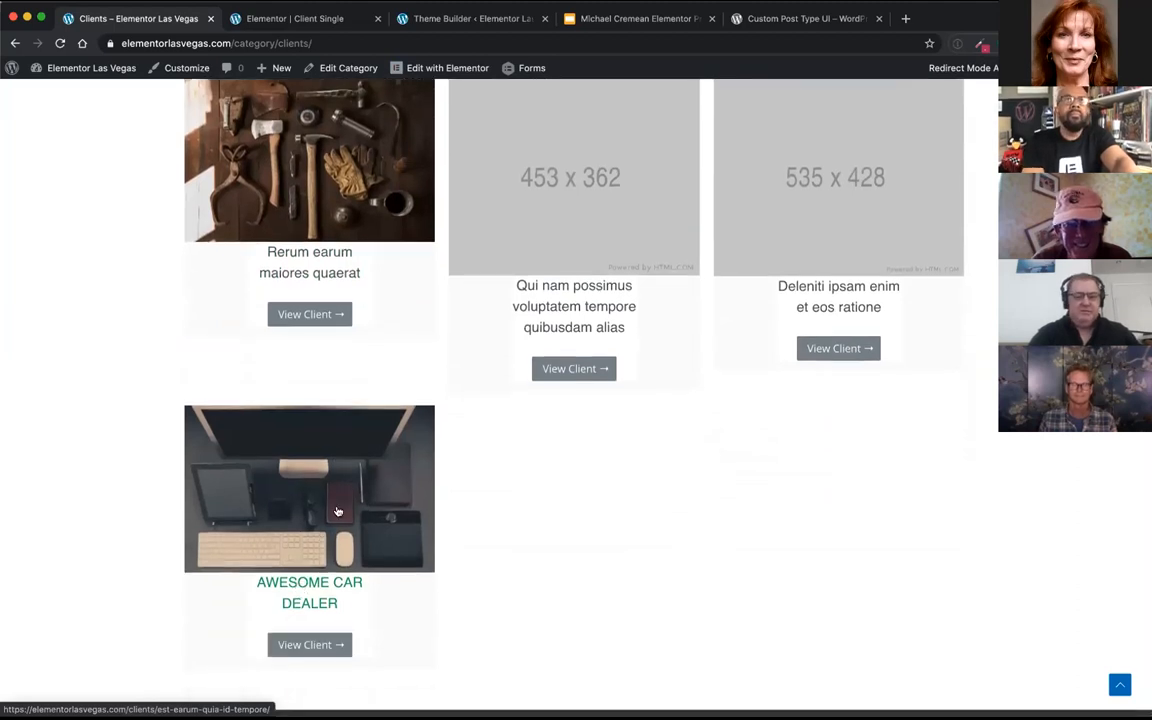
scroll(337, 511, up, 10)
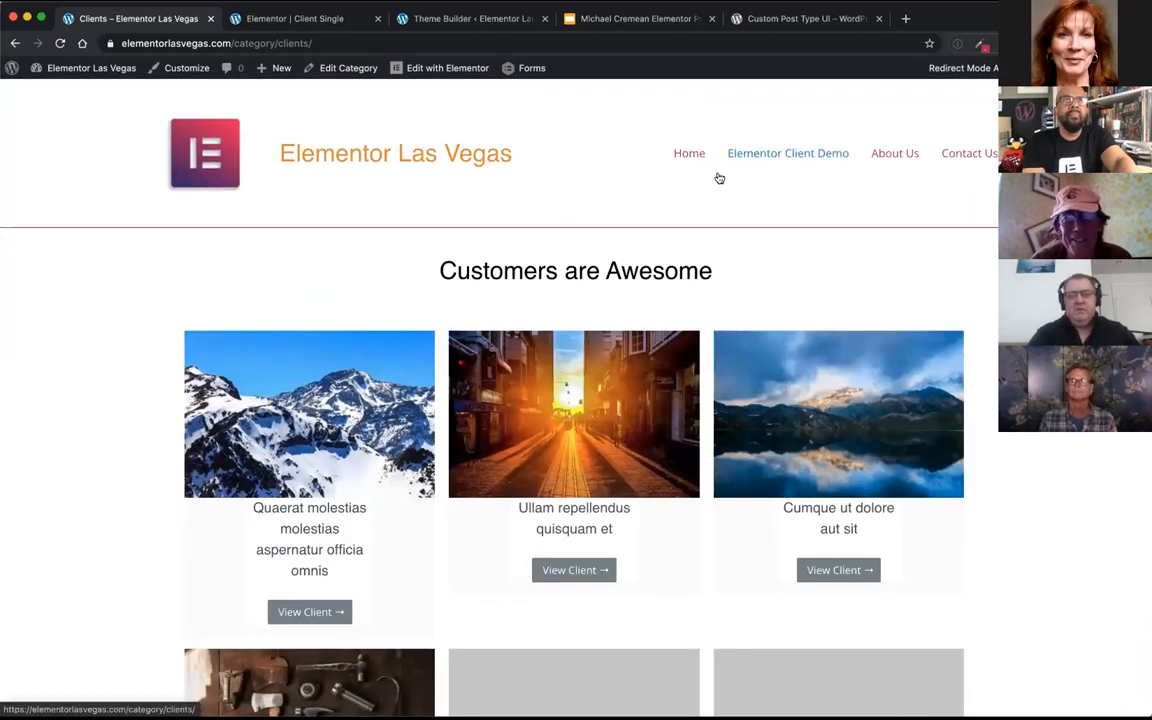
click(420, 95)
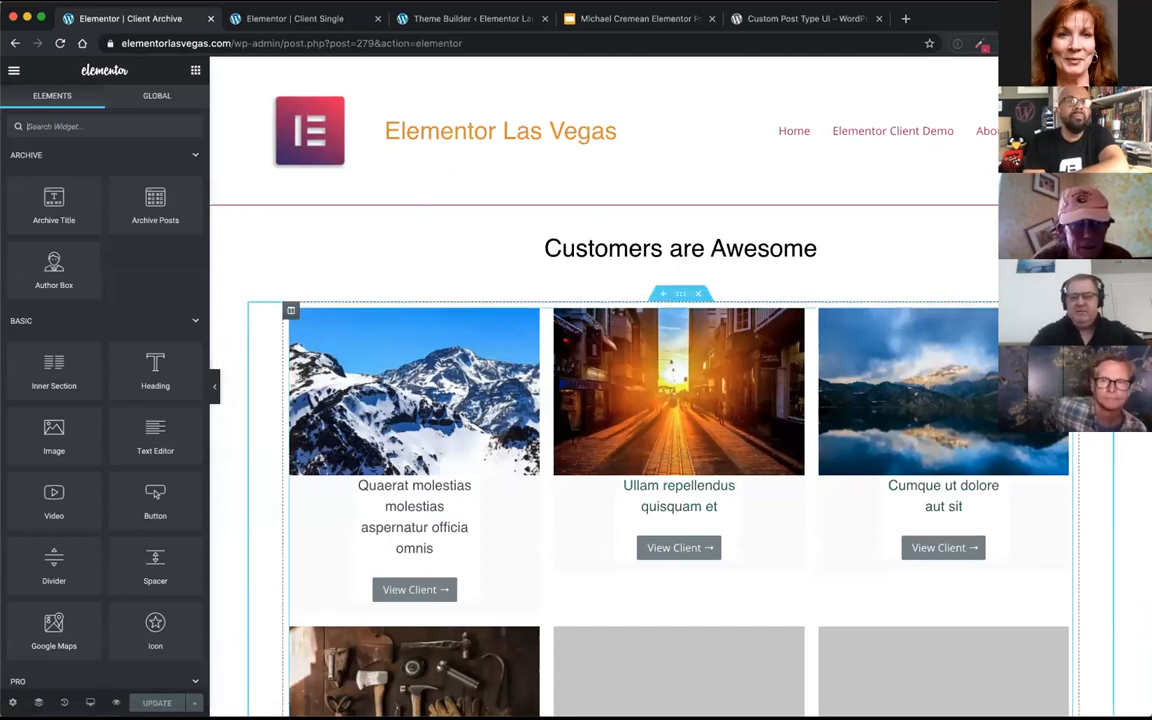
Step: Open the settings of the client posts grid in the Client Archive template
click(655, 515)
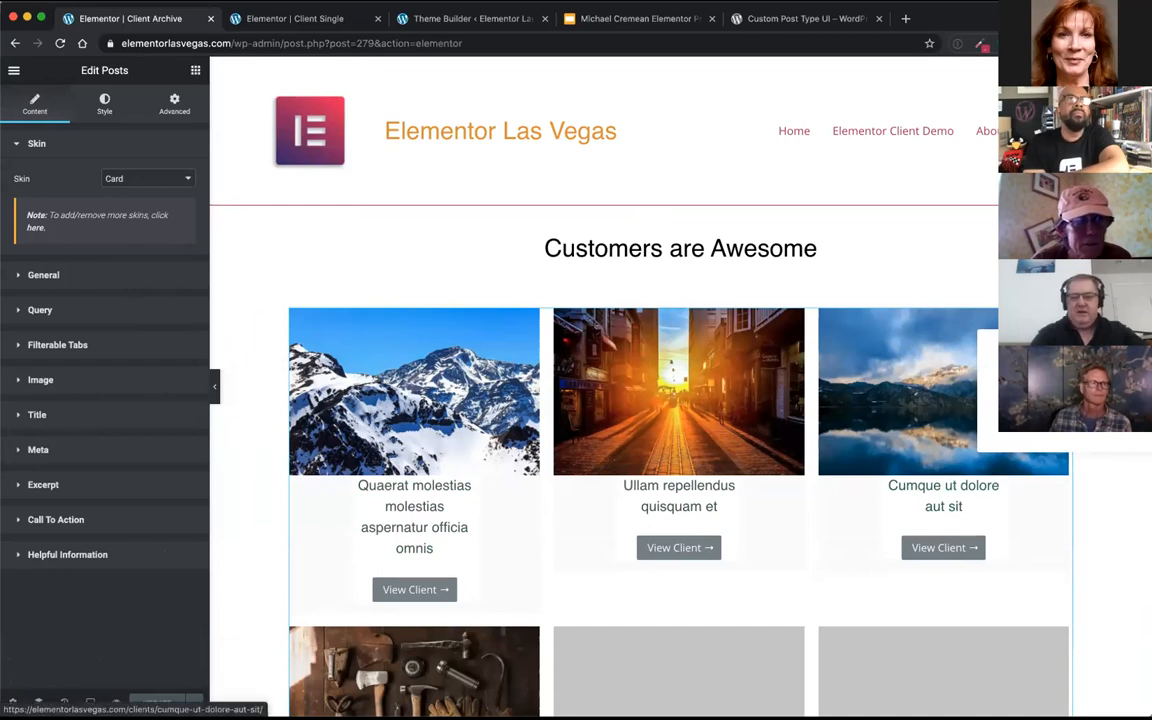
right_click(1060, 318)
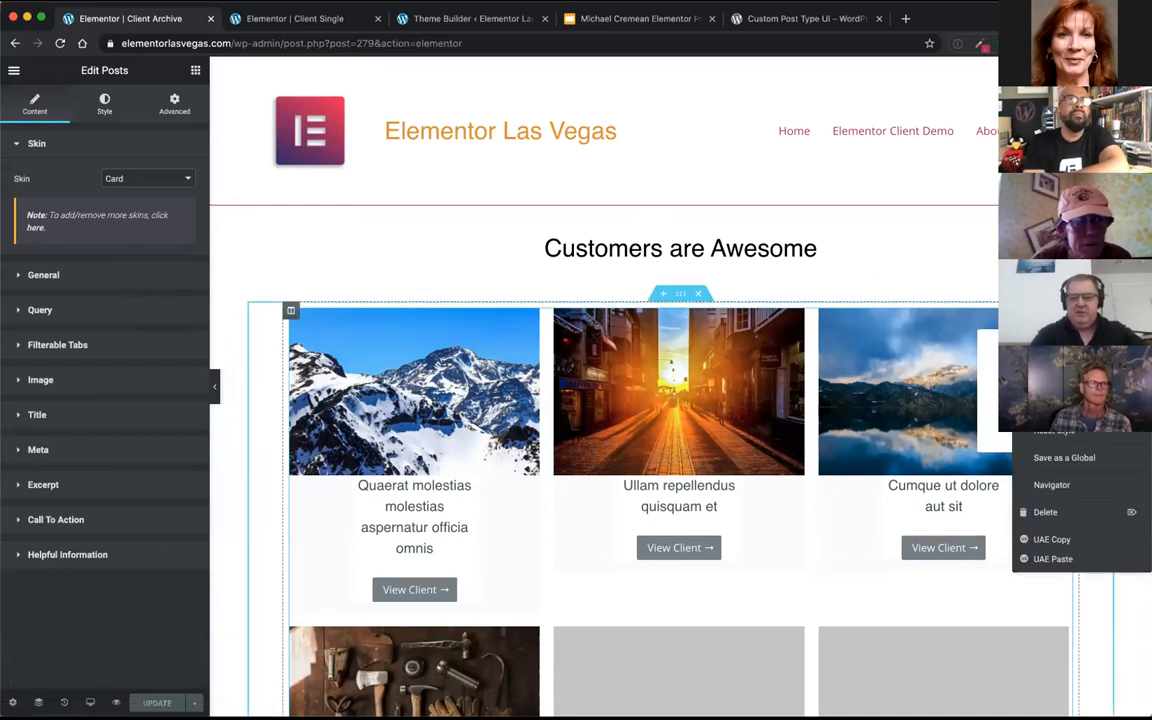
click(1040, 330)
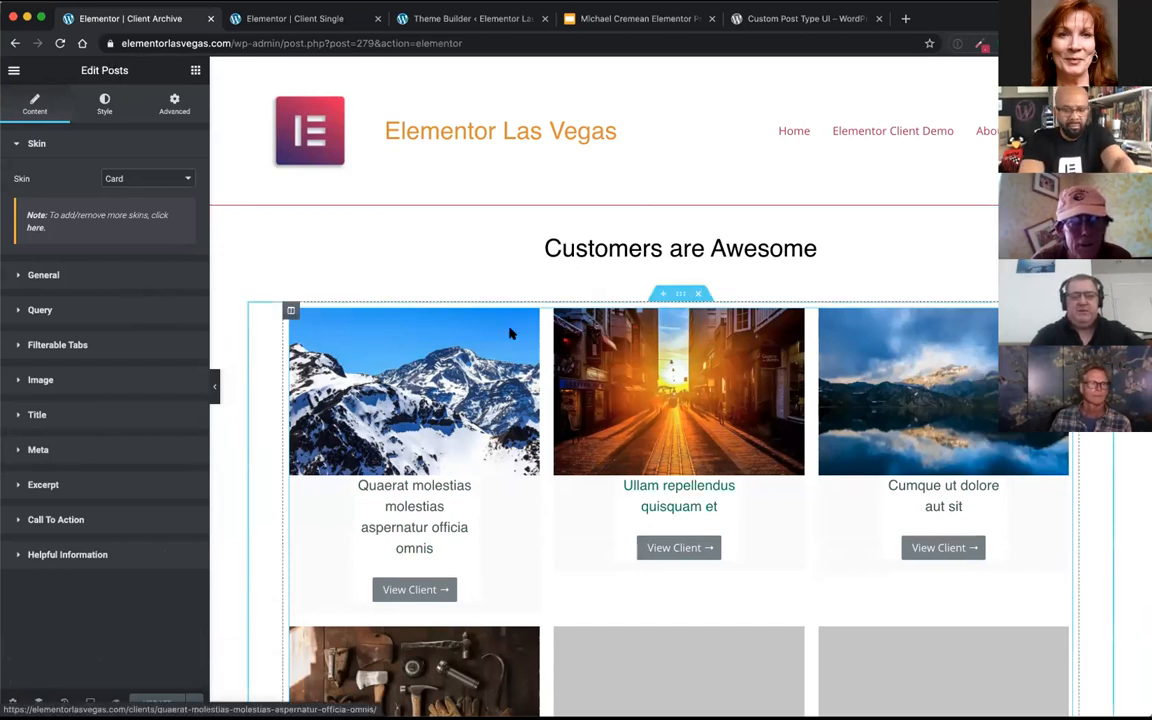
Step: Browse the available Elementor widgets, including the AE Template Elements group
click(194, 70)
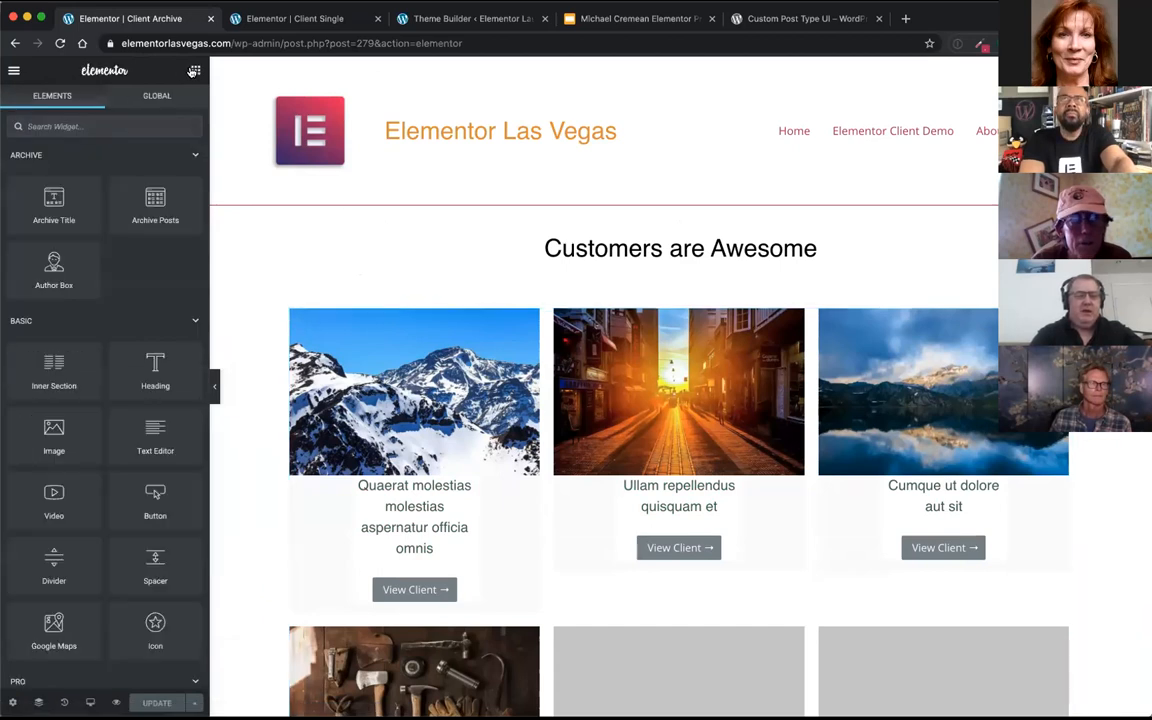
click(188, 157)
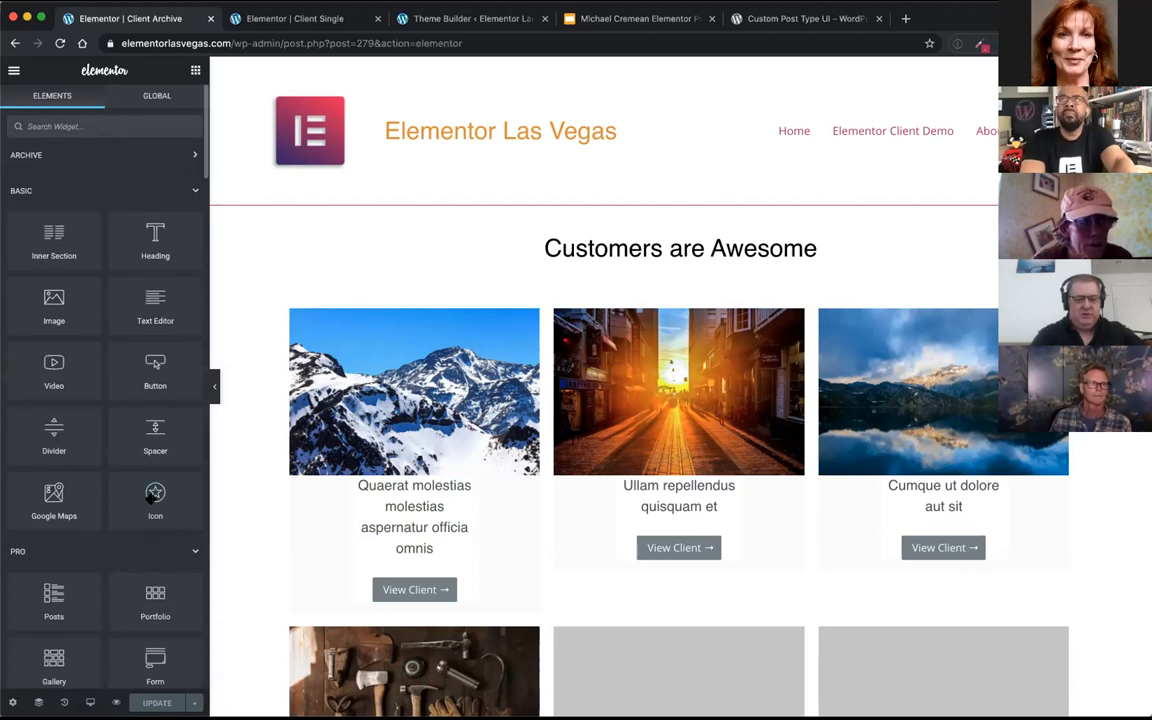
scroll(150, 497, down, 15)
scroll(150, 500, down, 10)
scroll(150, 497, down, 5)
scroll(150, 498, down, 5)
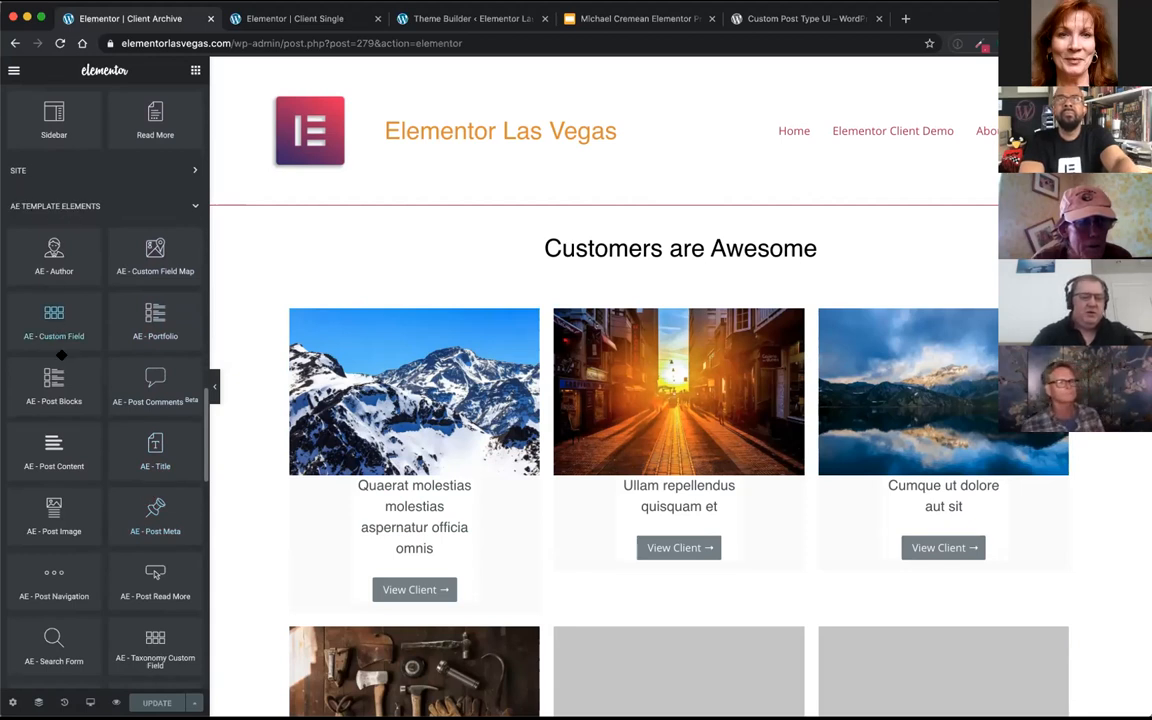
scroll(58, 380, up, 1)
scroll(58, 386, down, 2)
scroll(58, 386, down, 5)
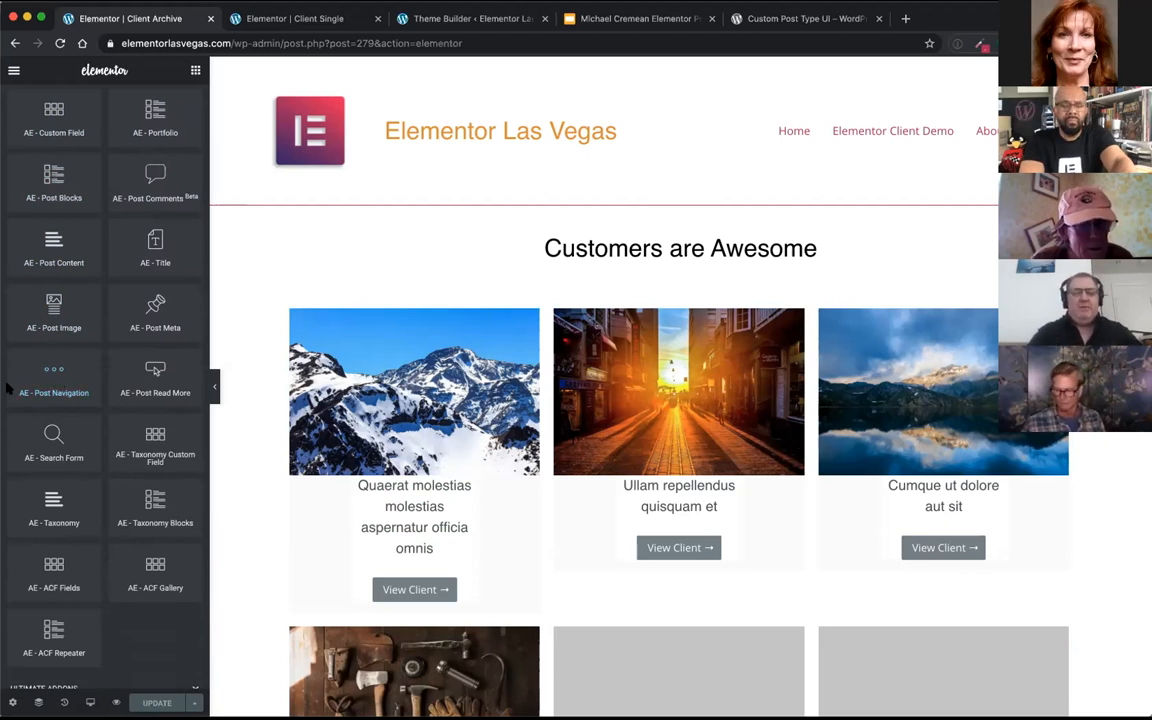
scroll(75, 352, up, 10)
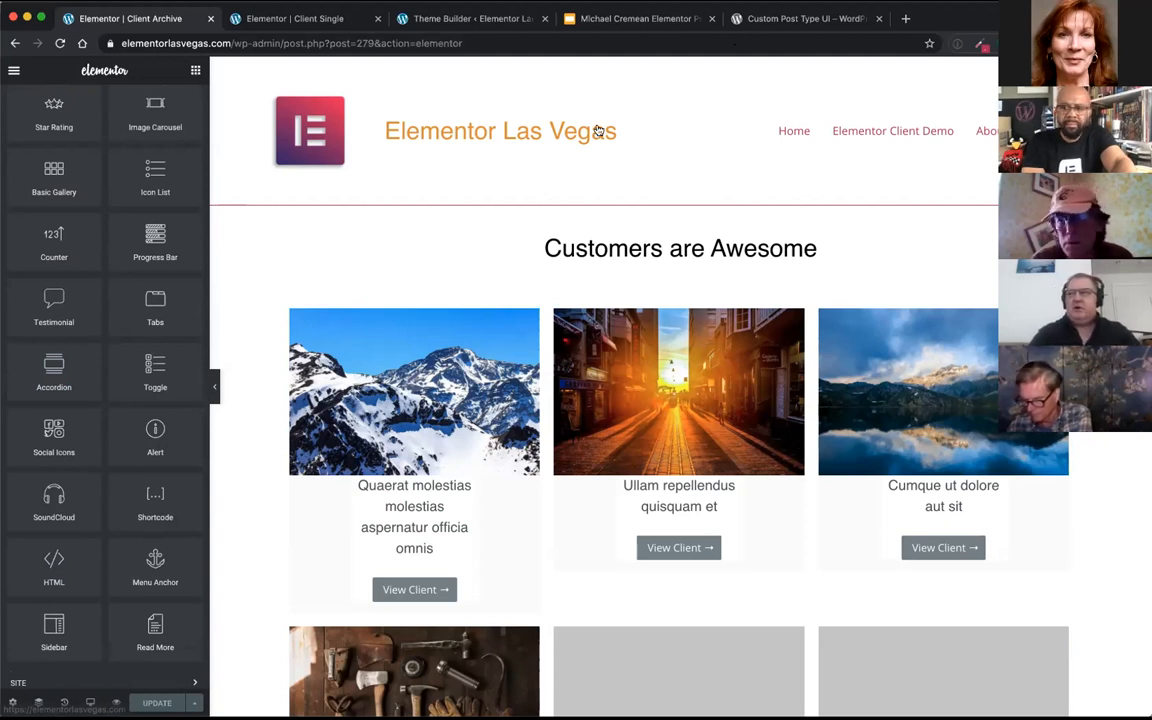
Step: Switch to the presentation slide, open its Anywhere Elementor plugin link and read the plugin's description
click(610, 18)
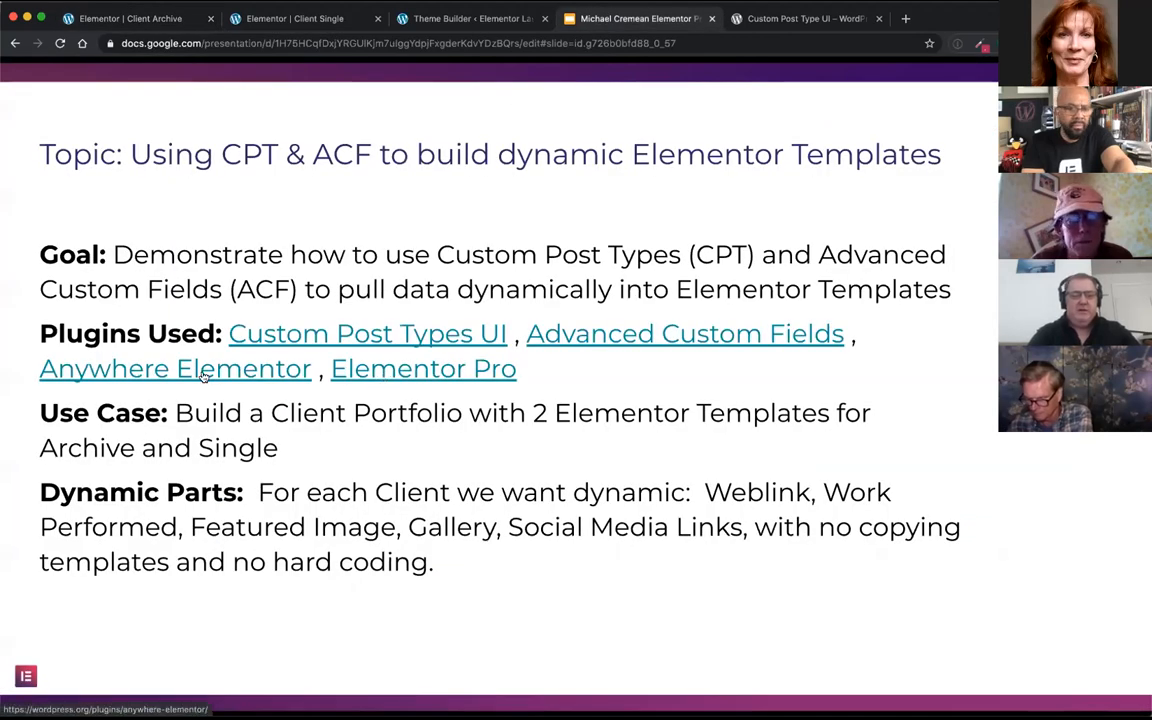
click(203, 374)
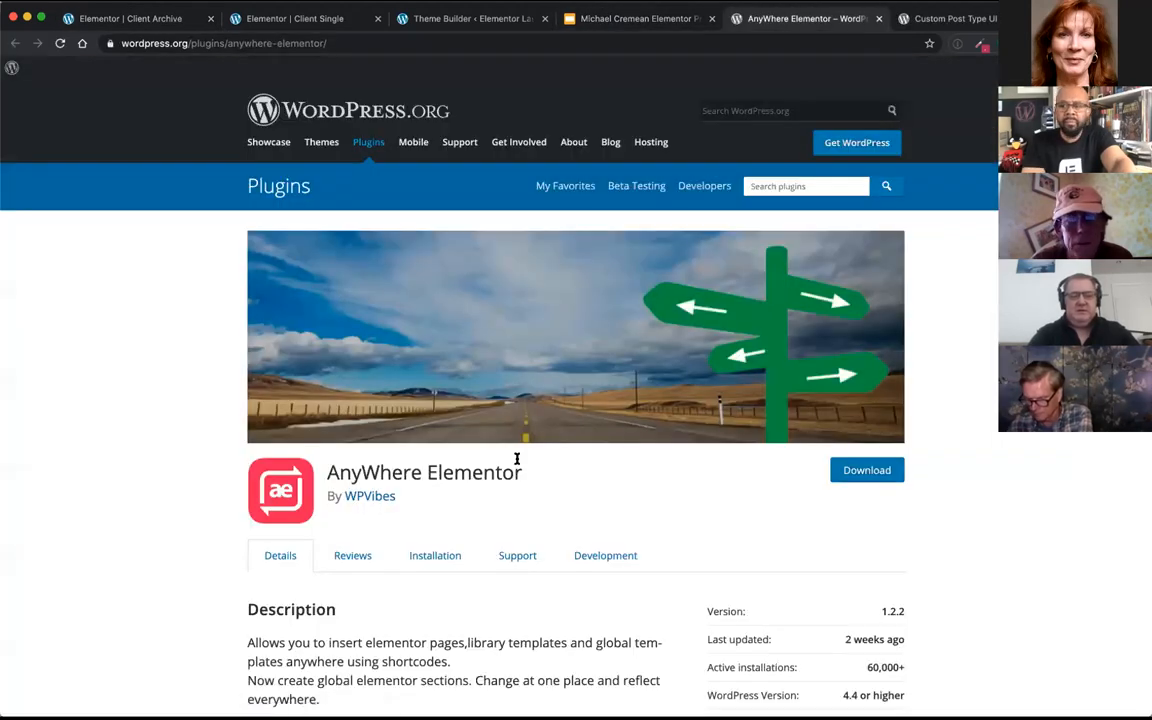
scroll(517, 473, down, 1)
scroll(517, 473, down, 1)
scroll(517, 473, up, 2)
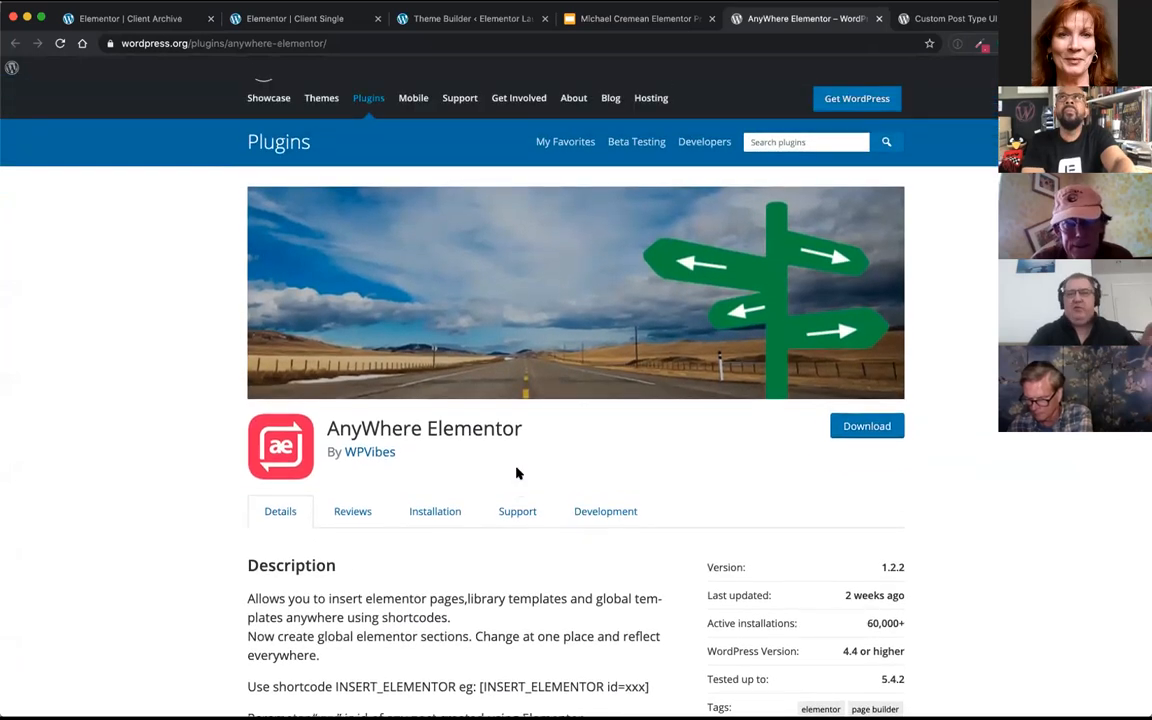
scroll(442, 592, down, 5)
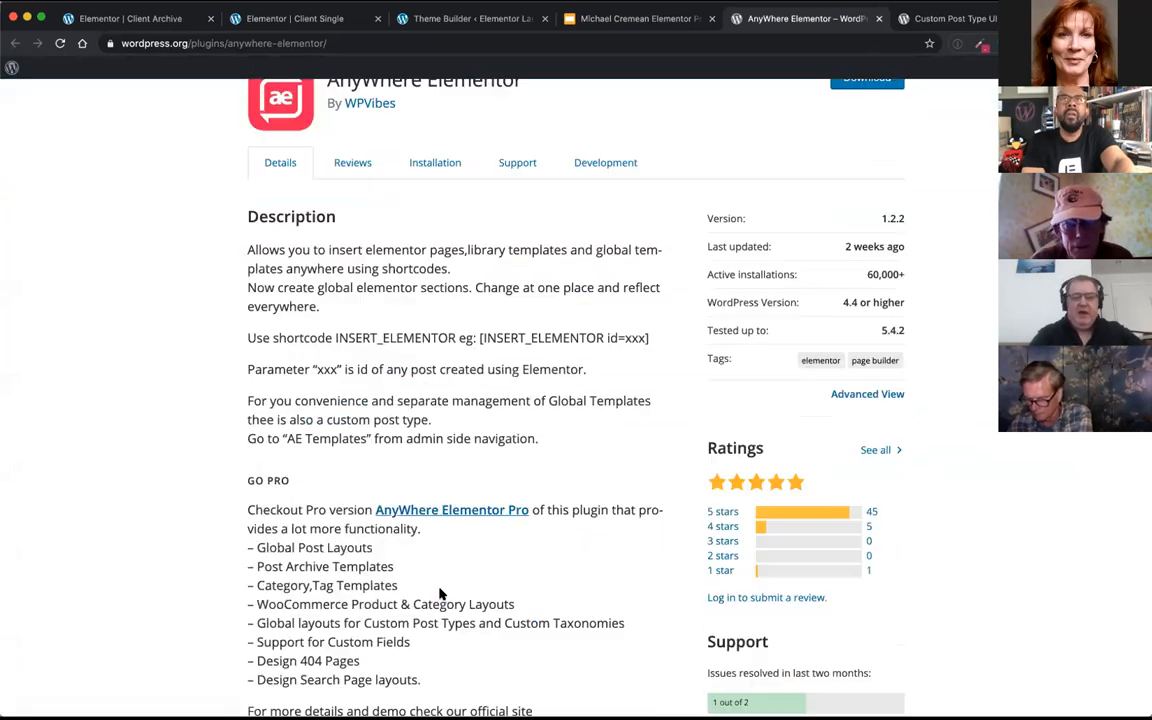
Step: Open the AnyWhere Elementor Pro product page and review its pricing plans
click(456, 452)
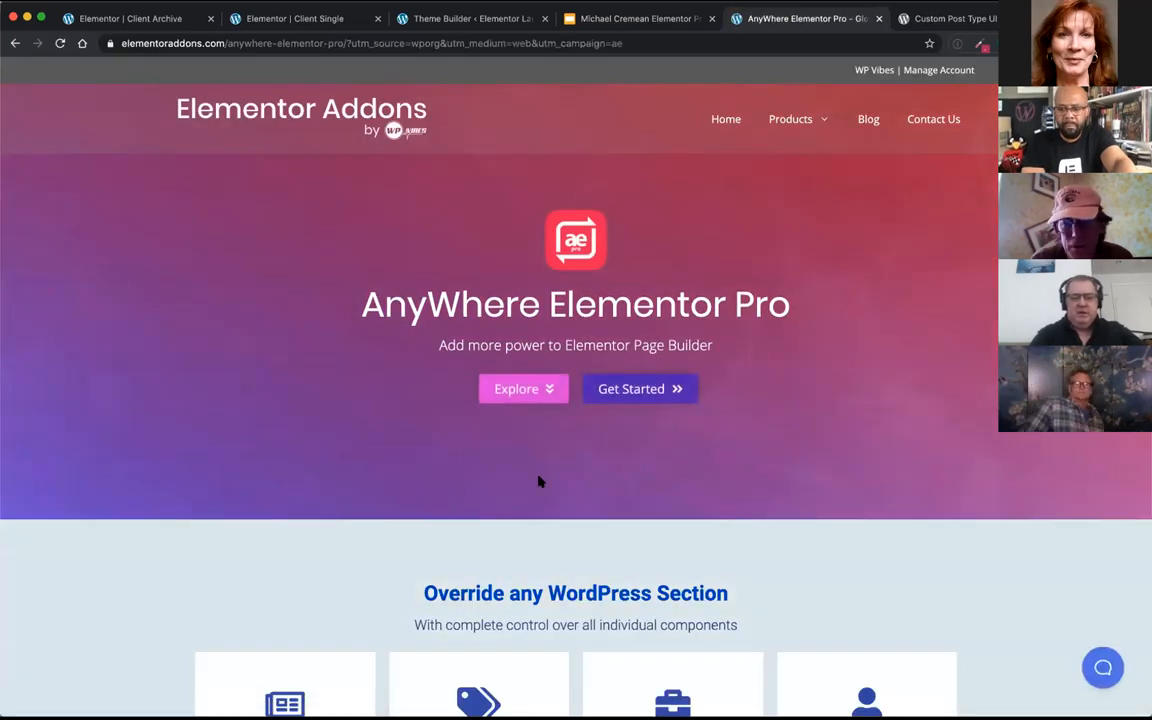
scroll(540, 478, down, 3)
scroll(557, 431, up, 1)
scroll(648, 244, up, 1)
scroll(643, 226, down, 15)
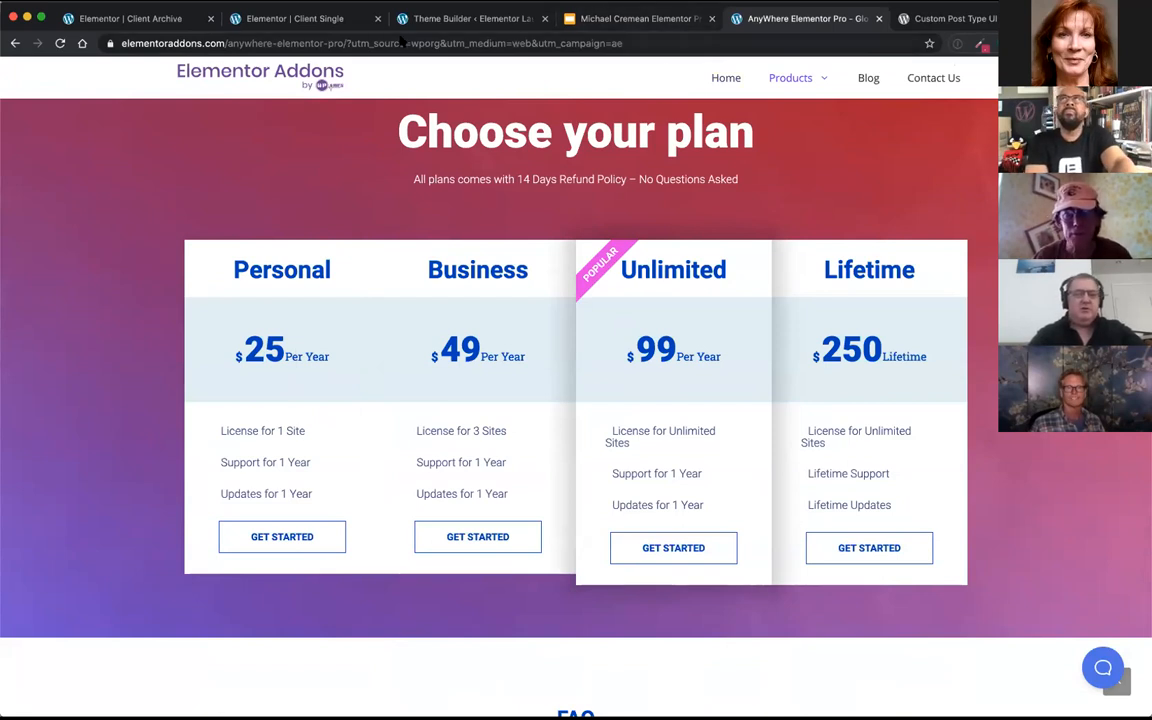
Step: Return to the Client Archive template and open the Query settings of its posts grid
click(289, 20)
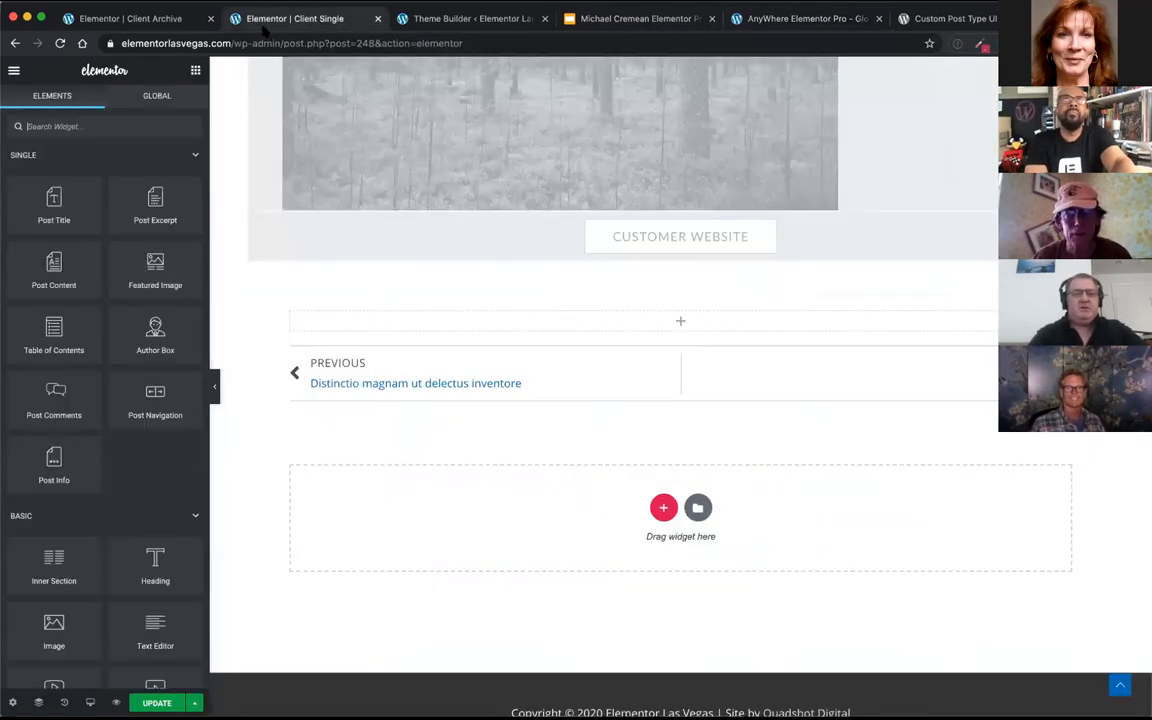
click(156, 17)
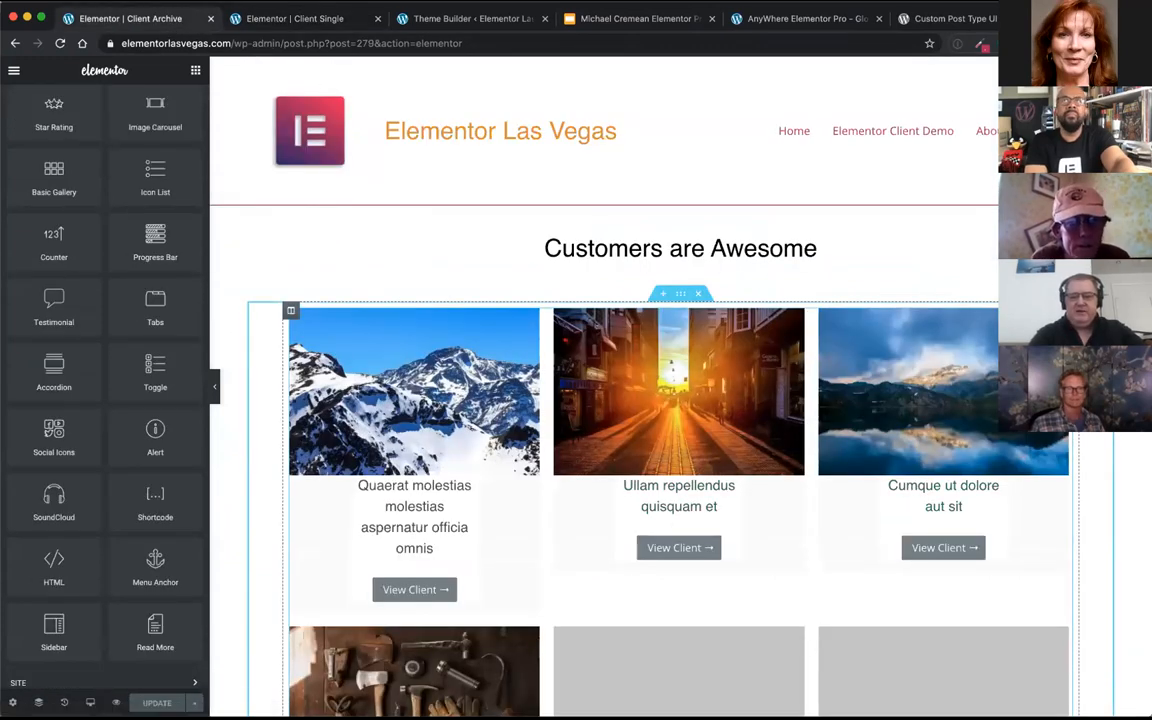
click(290, 310)
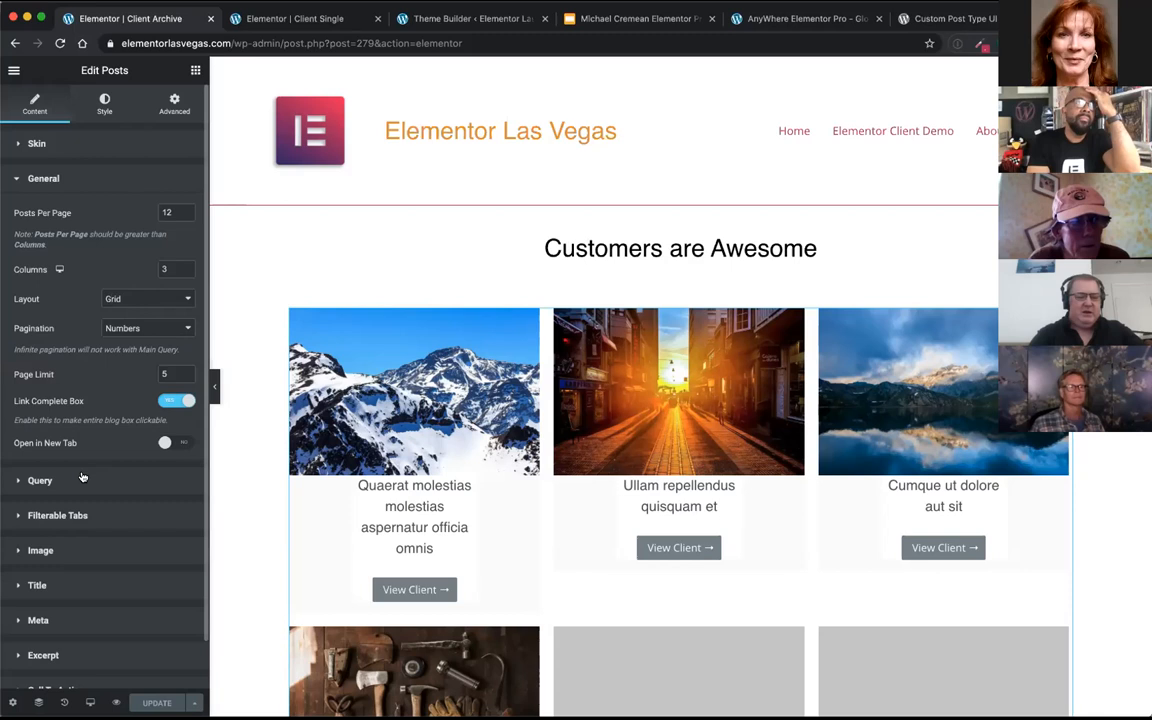
click(40, 480)
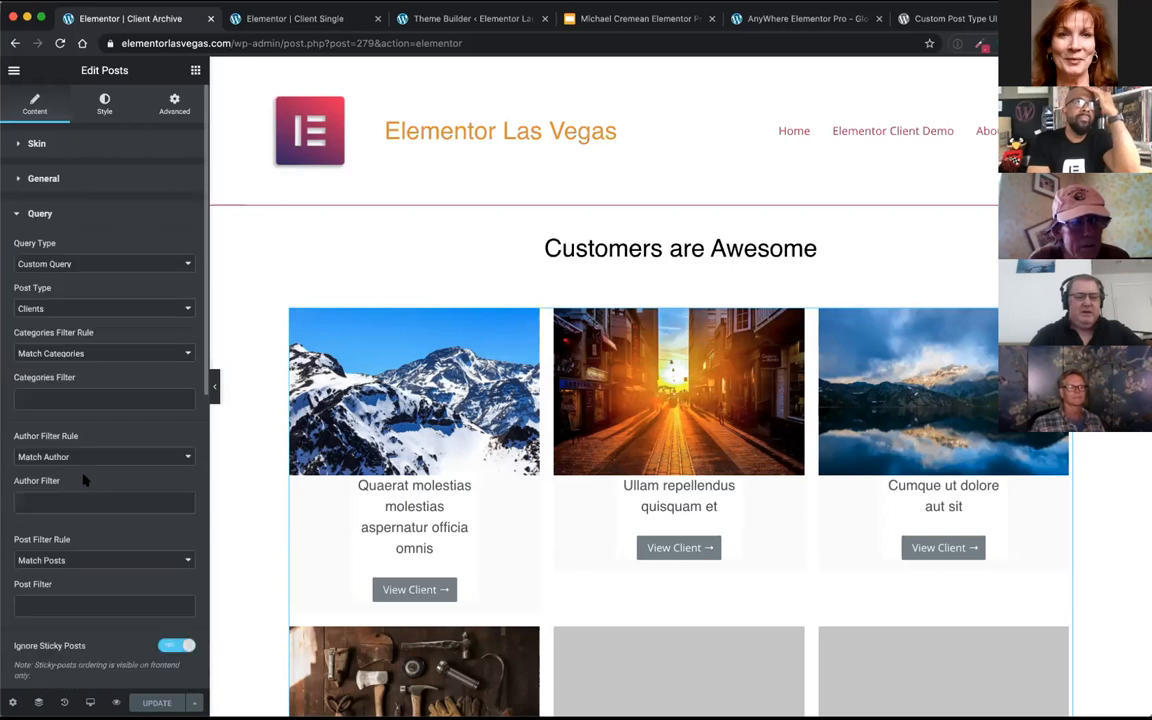
Step: Try Posts as the query's post type, restore it to Clients and collapse the Query settings
click(75, 310)
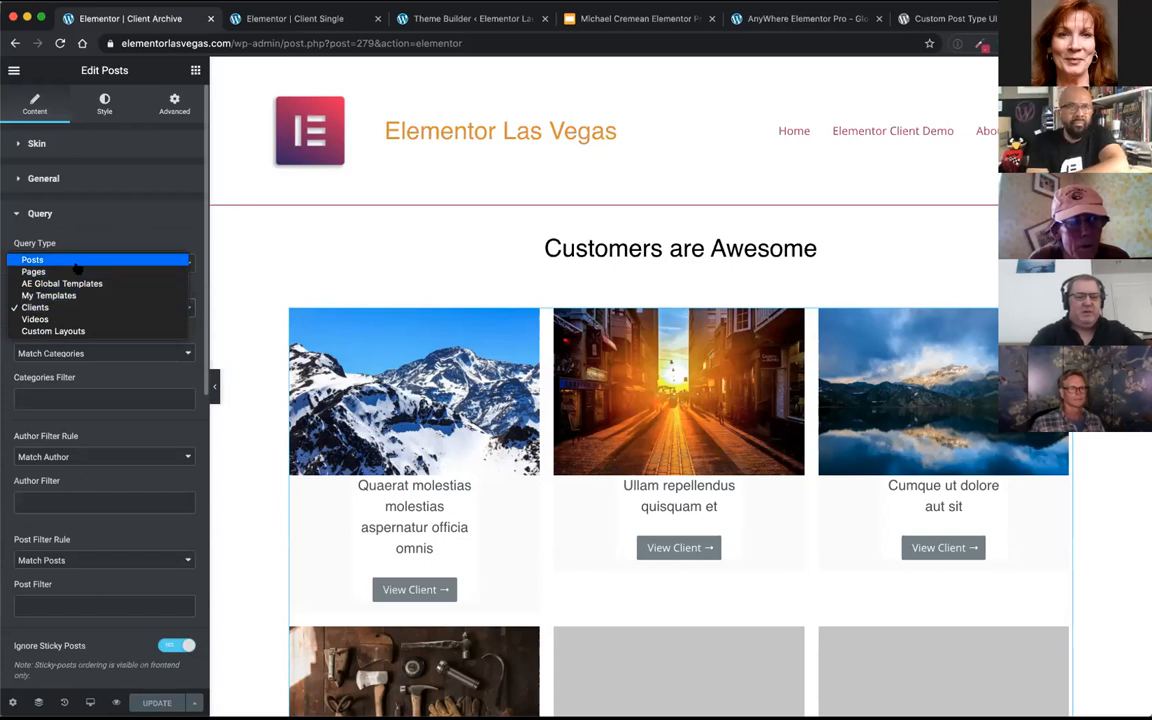
click(76, 262)
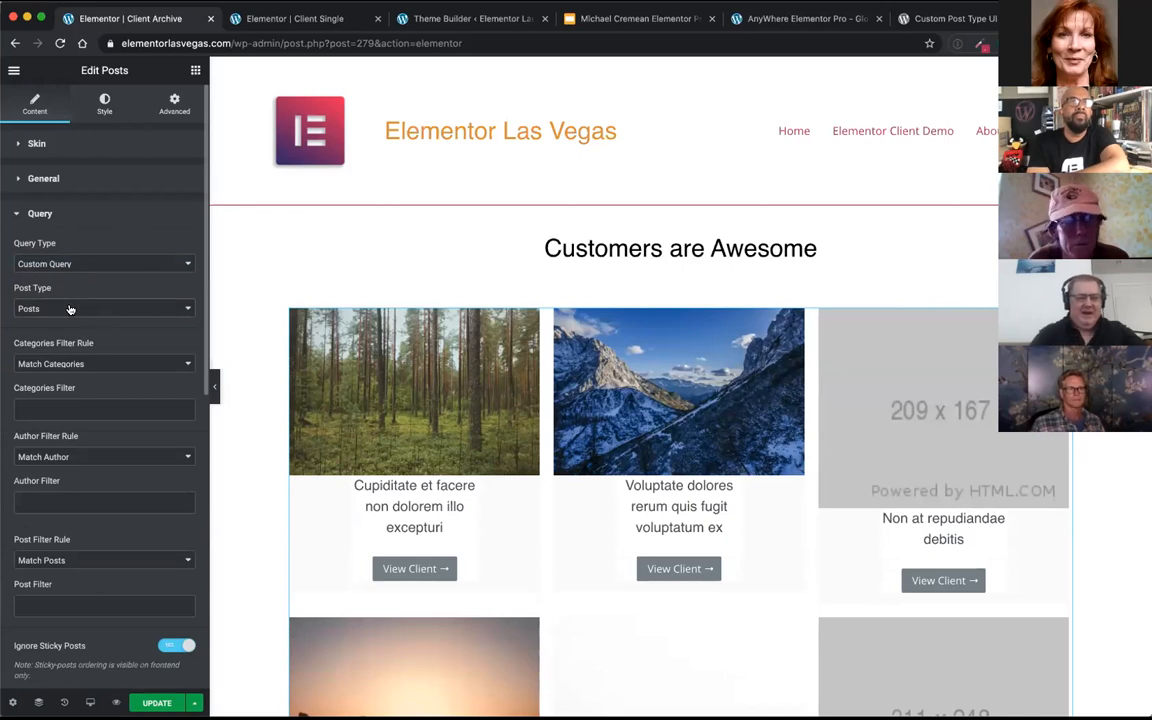
click(70, 309)
click(69, 357)
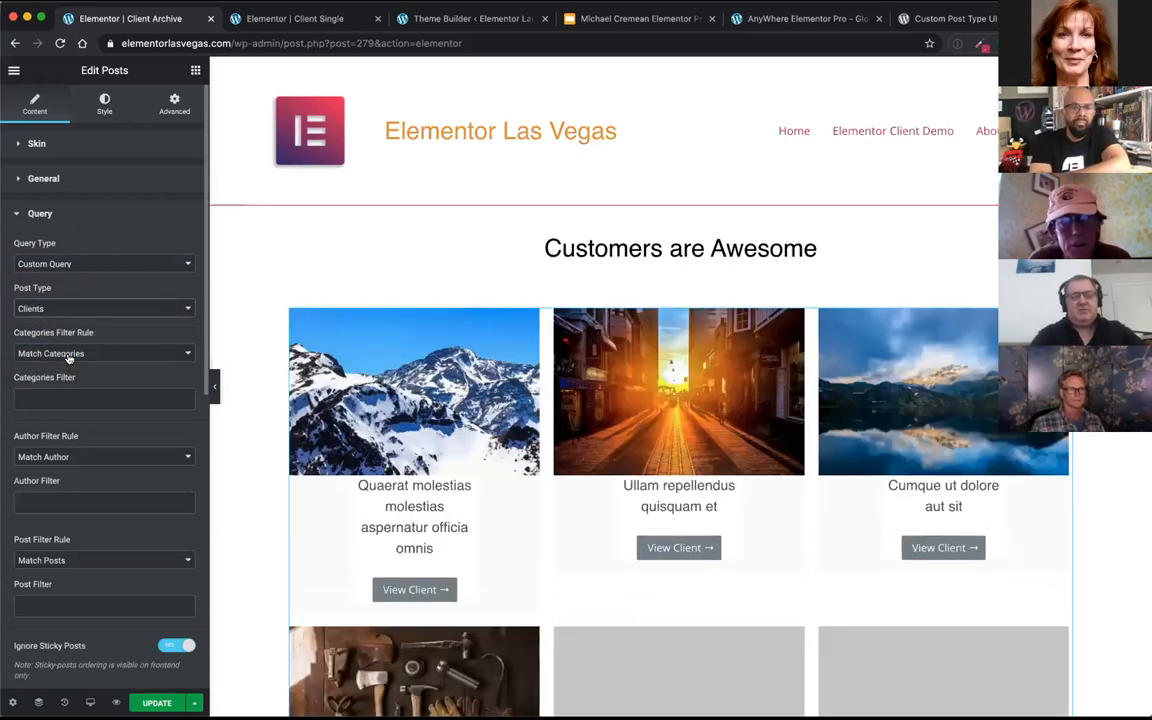
click(84, 219)
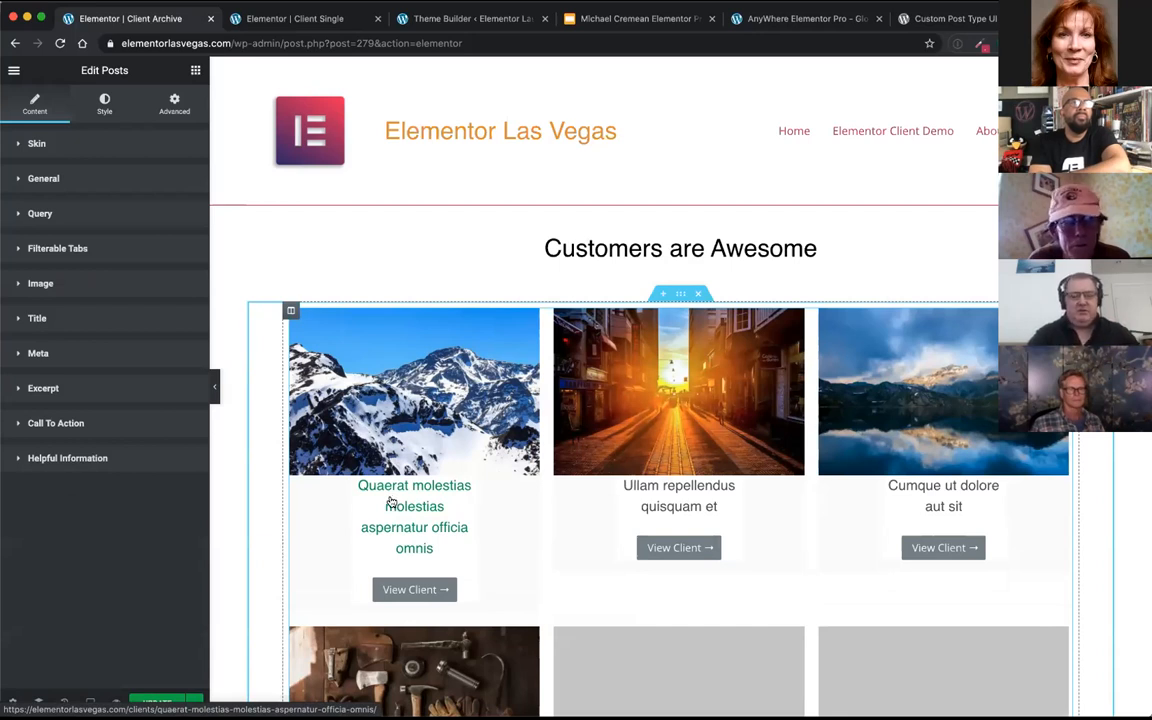
Step: Look over the client grid and check the template's display conditions without changing them
scroll(395, 500, down, 5)
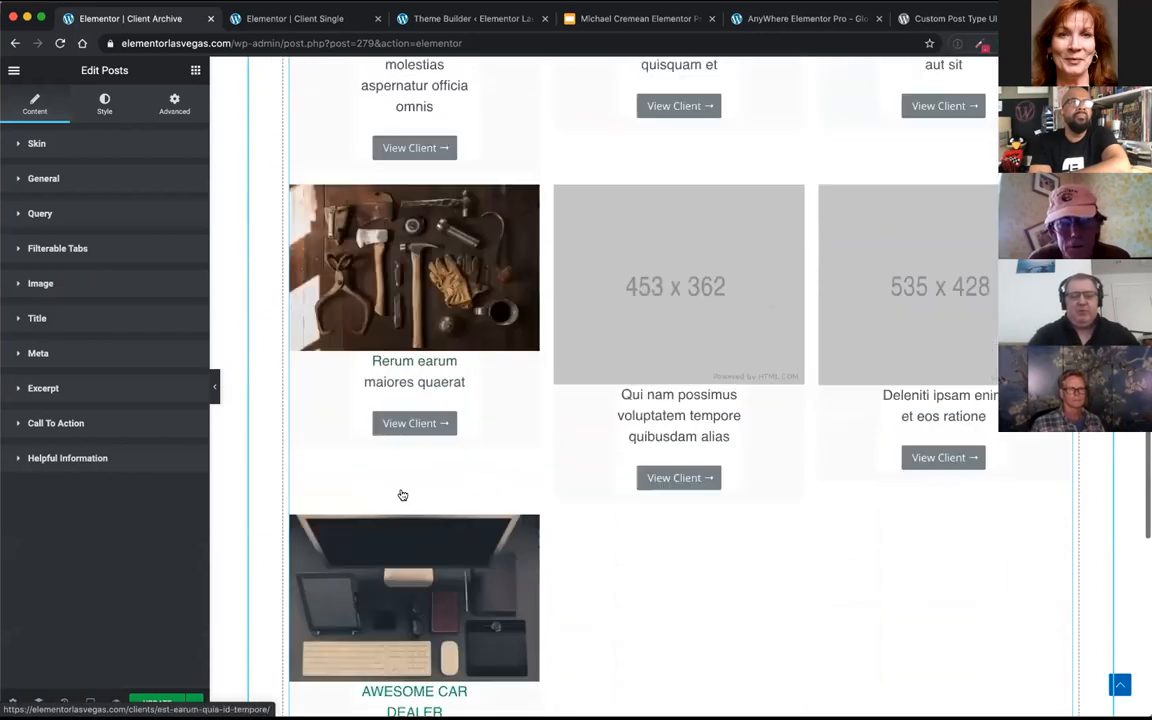
scroll(402, 495, up, 5)
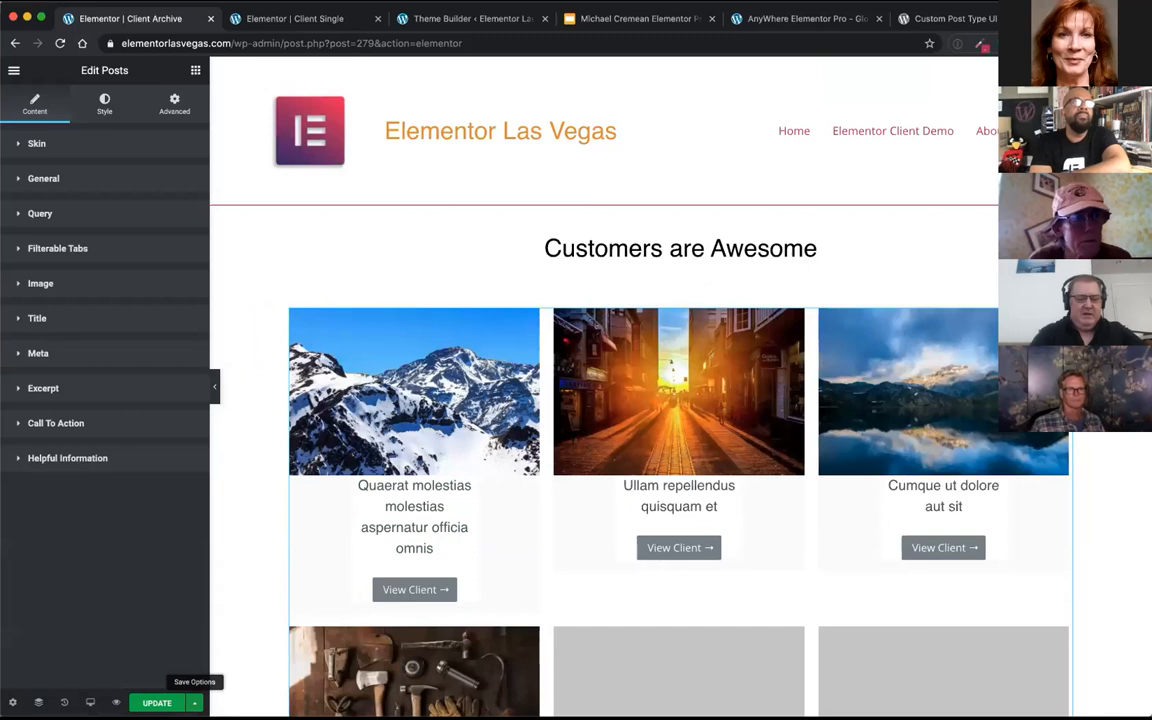
click(194, 703)
click(110, 640)
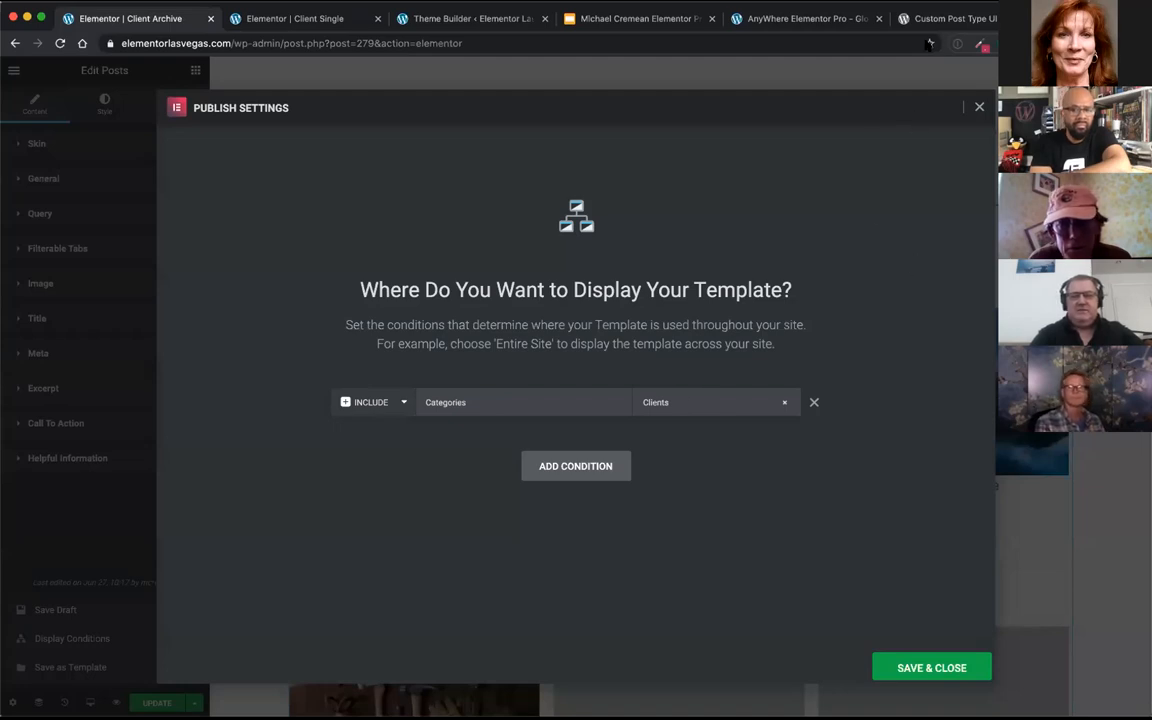
click(979, 108)
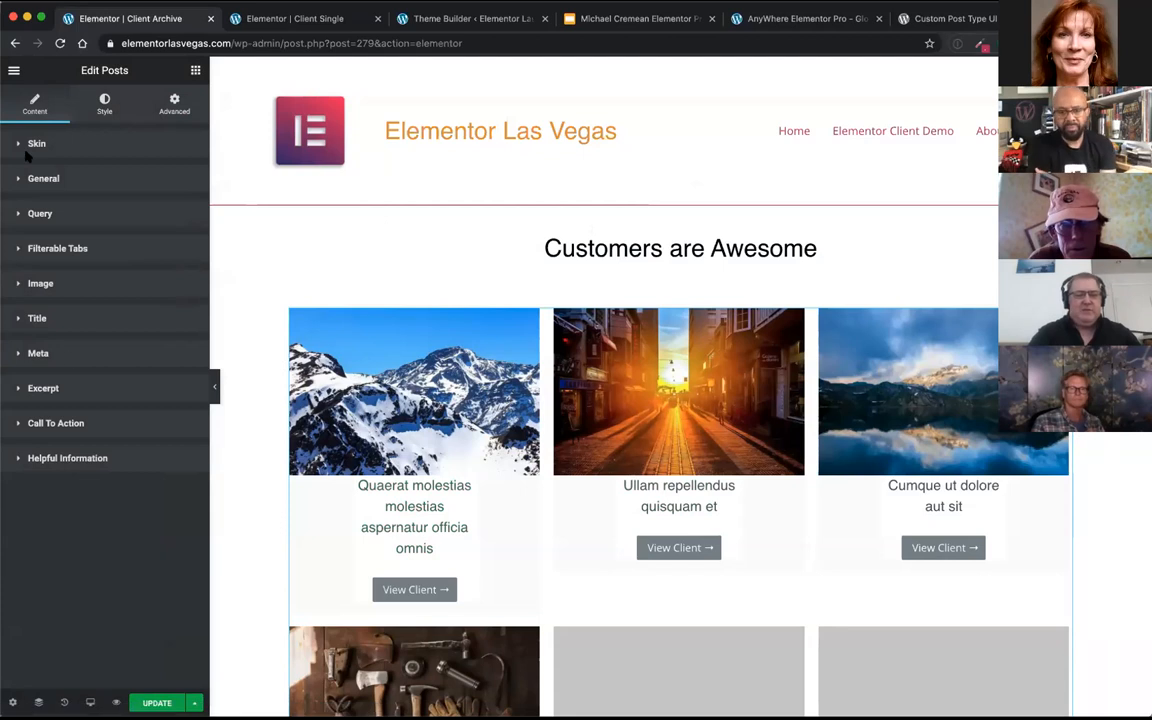
Step: Leave the editor for the live Client Archive page and open the AWESOME CAR DEALER client
click(17, 71)
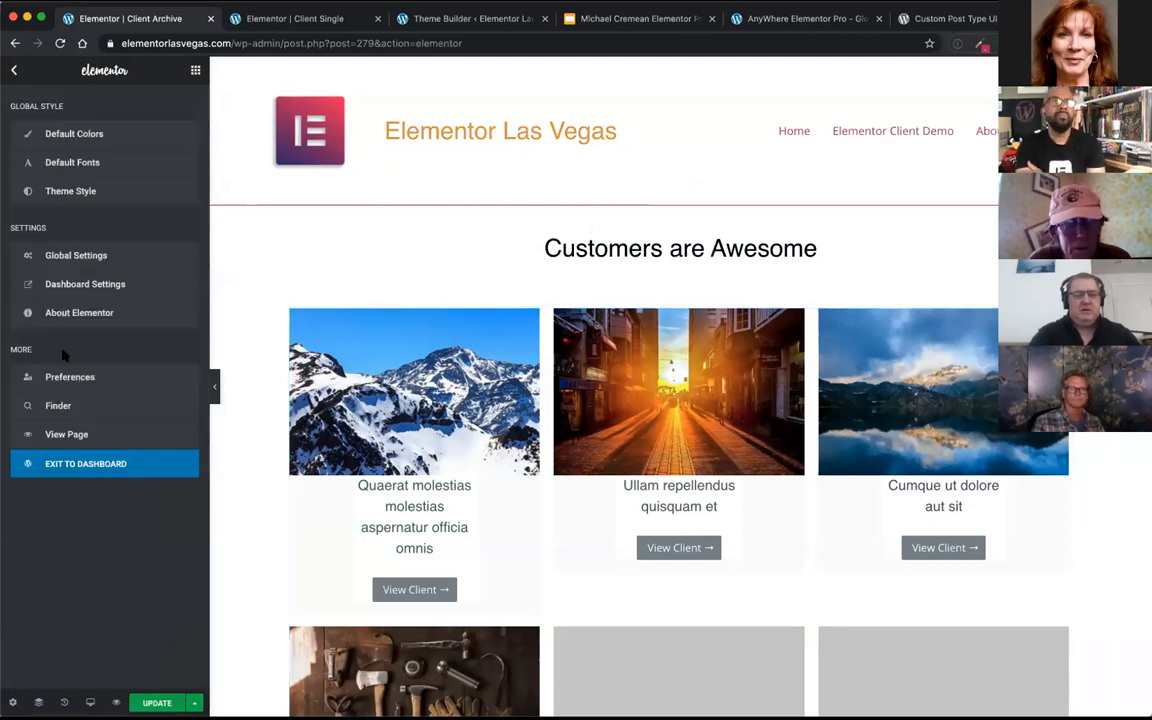
click(73, 437)
click(683, 240)
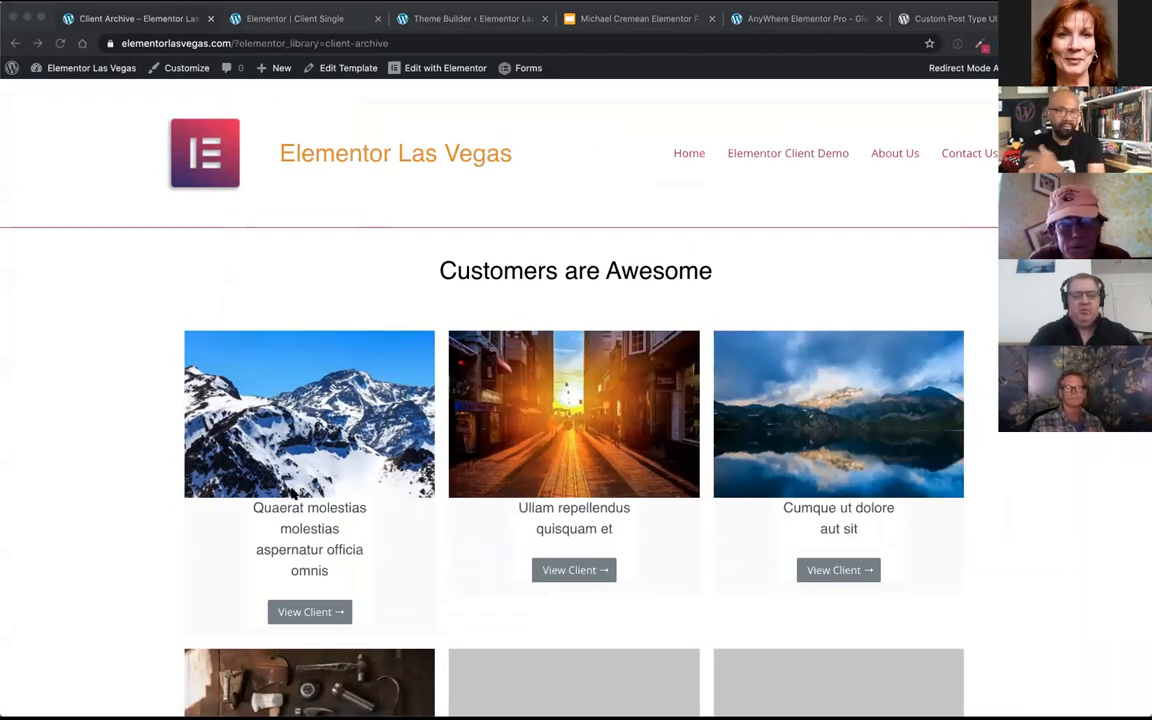
click(317, 612)
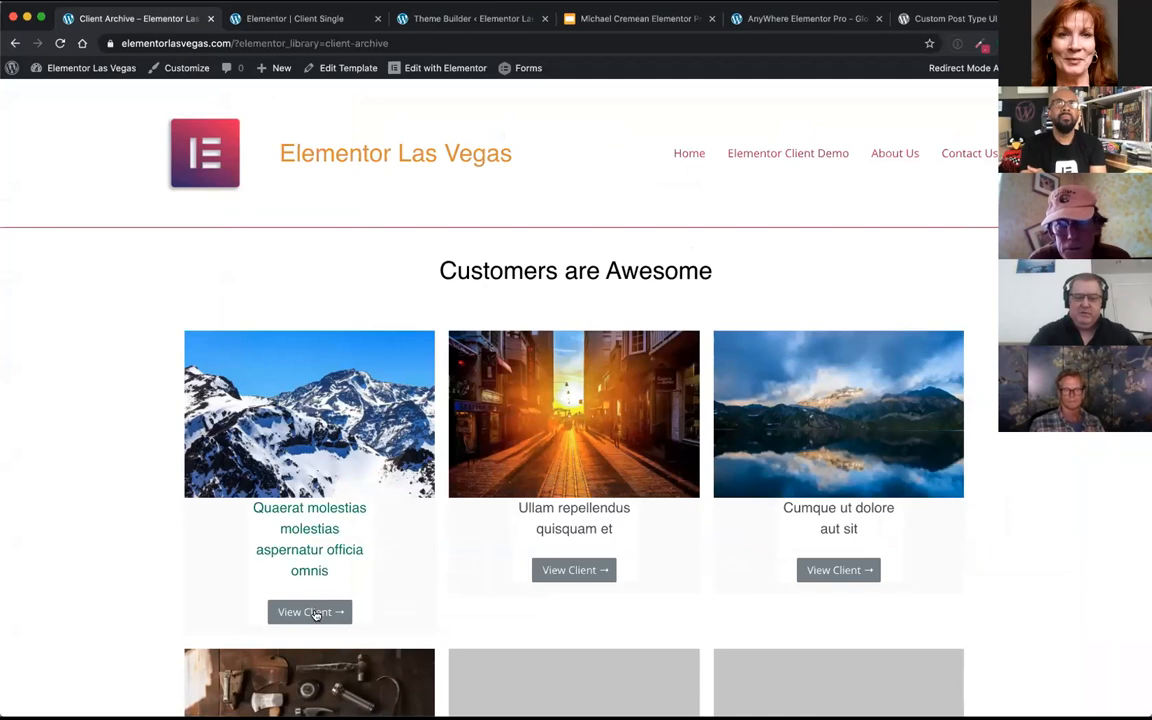
scroll(329, 501, down, 10)
click(323, 572)
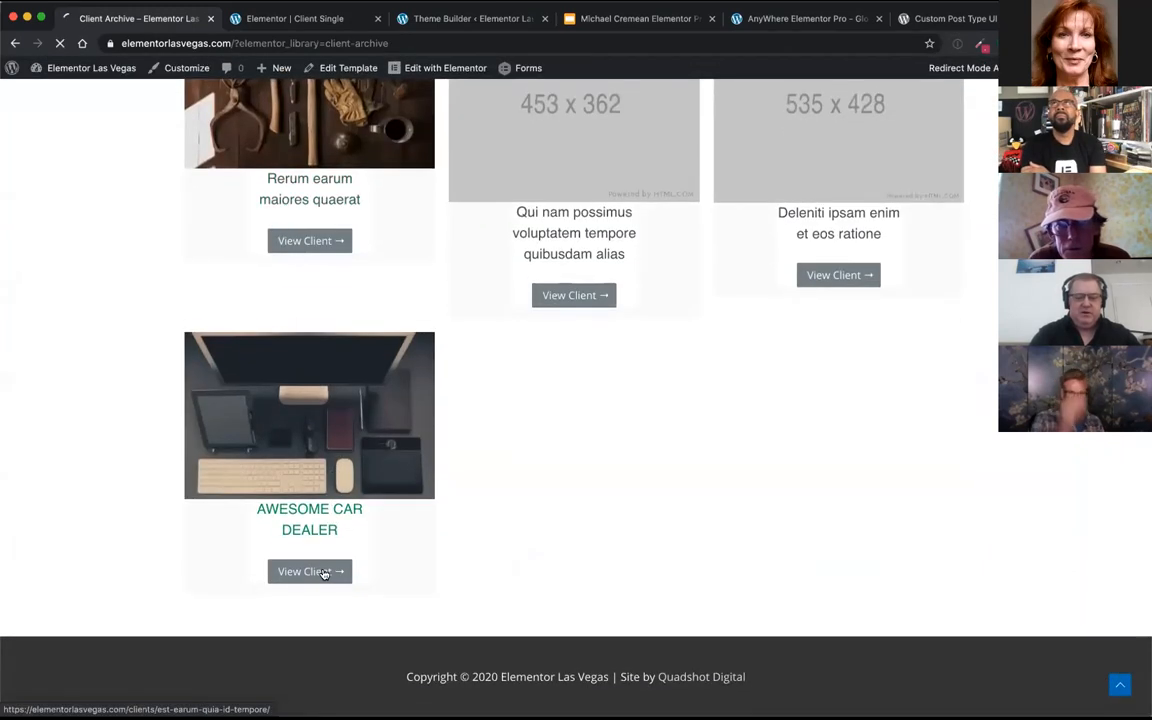
Step: Review the image, services, text and gallery on the AWESOME CAR DEALER page and open its customer website link
scroll(475, 459, down, 5)
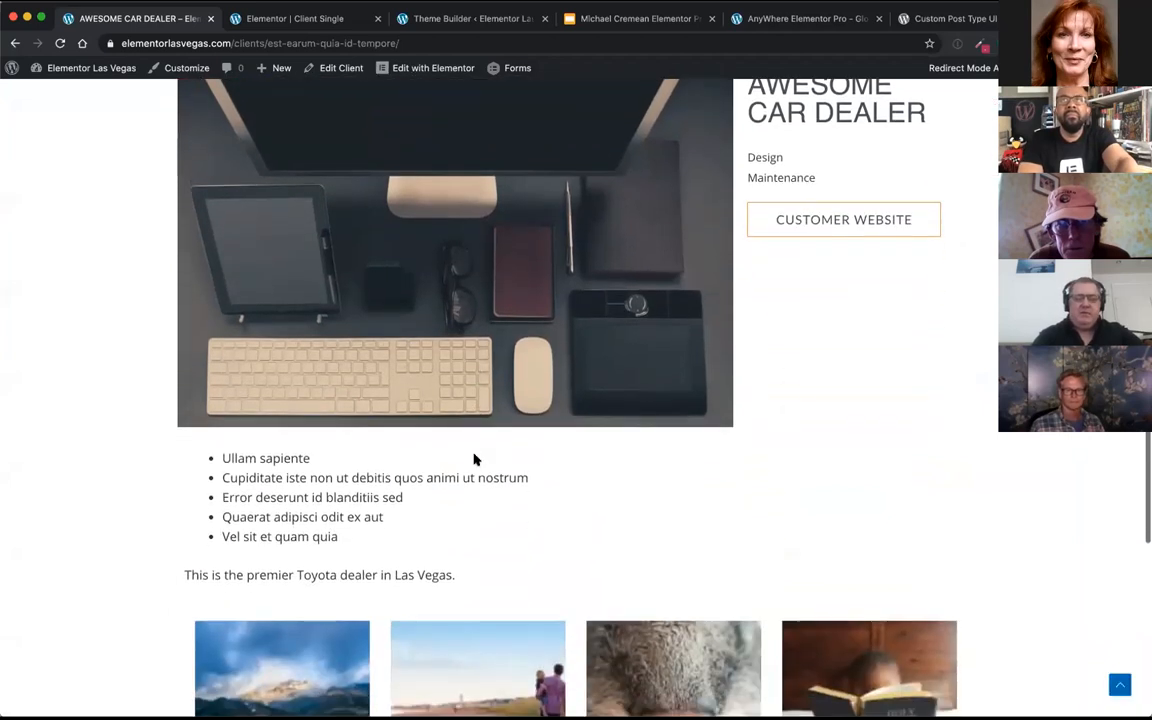
scroll(474, 459, up, 1)
scroll(473, 458, up, 4)
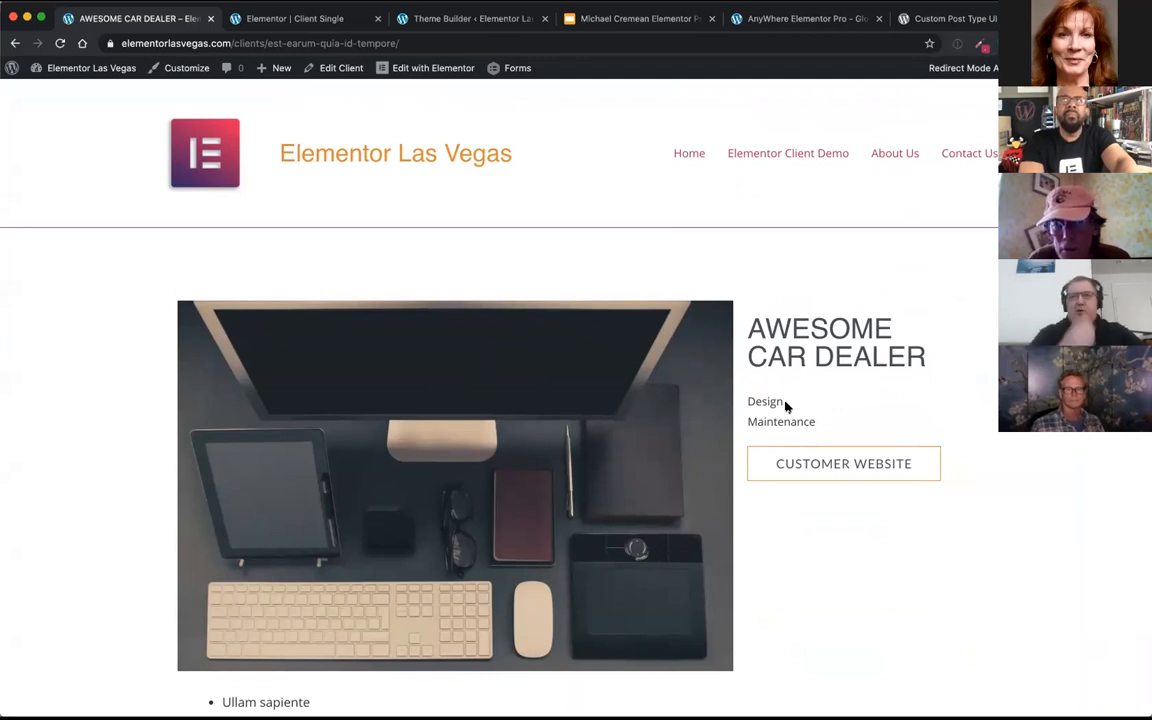
scroll(785, 404, down, 2)
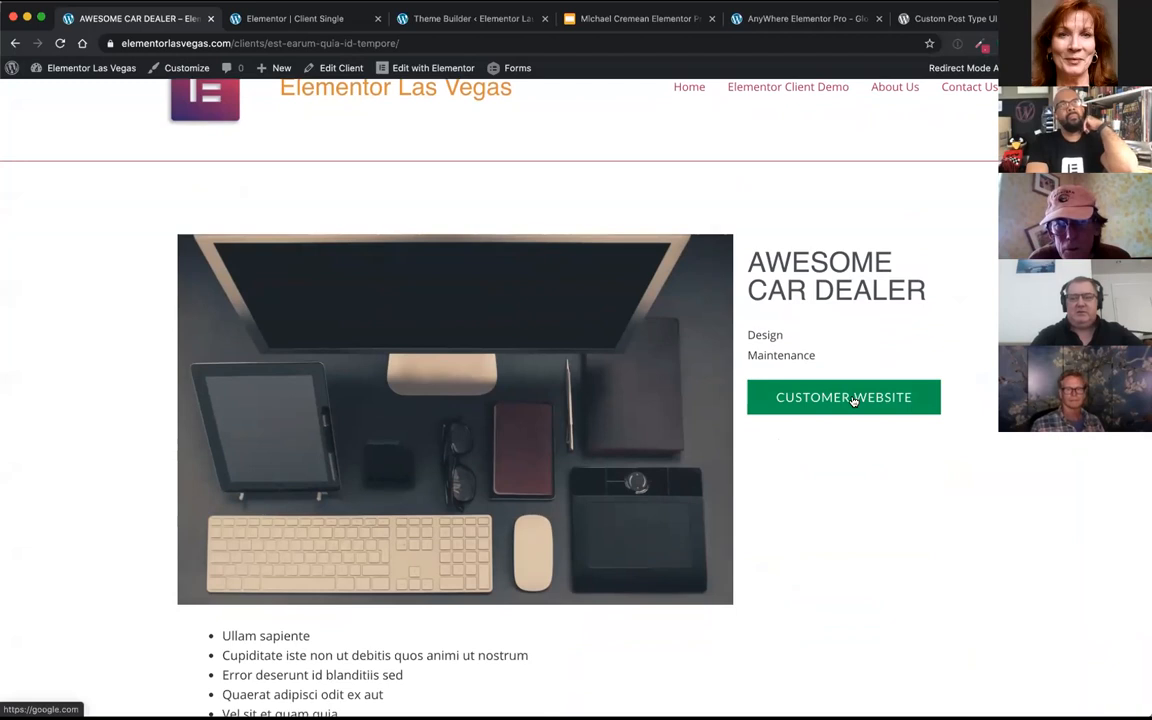
scroll(802, 517, down, 5)
scroll(805, 519, up, 5)
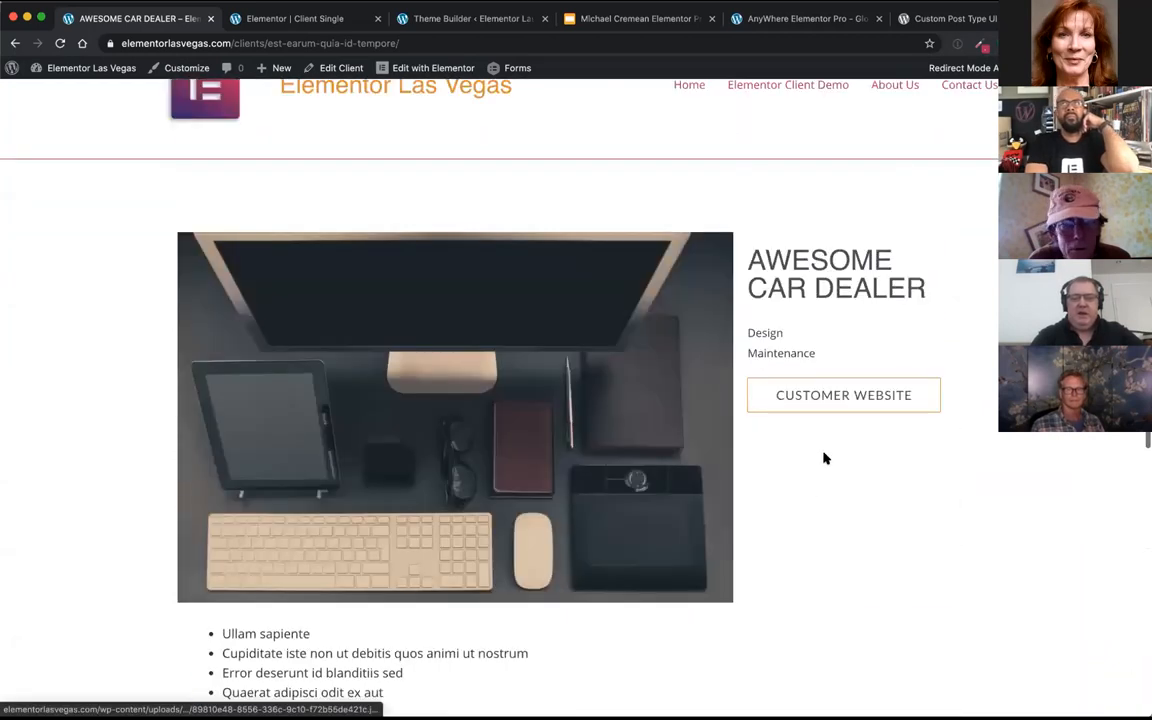
click(830, 424)
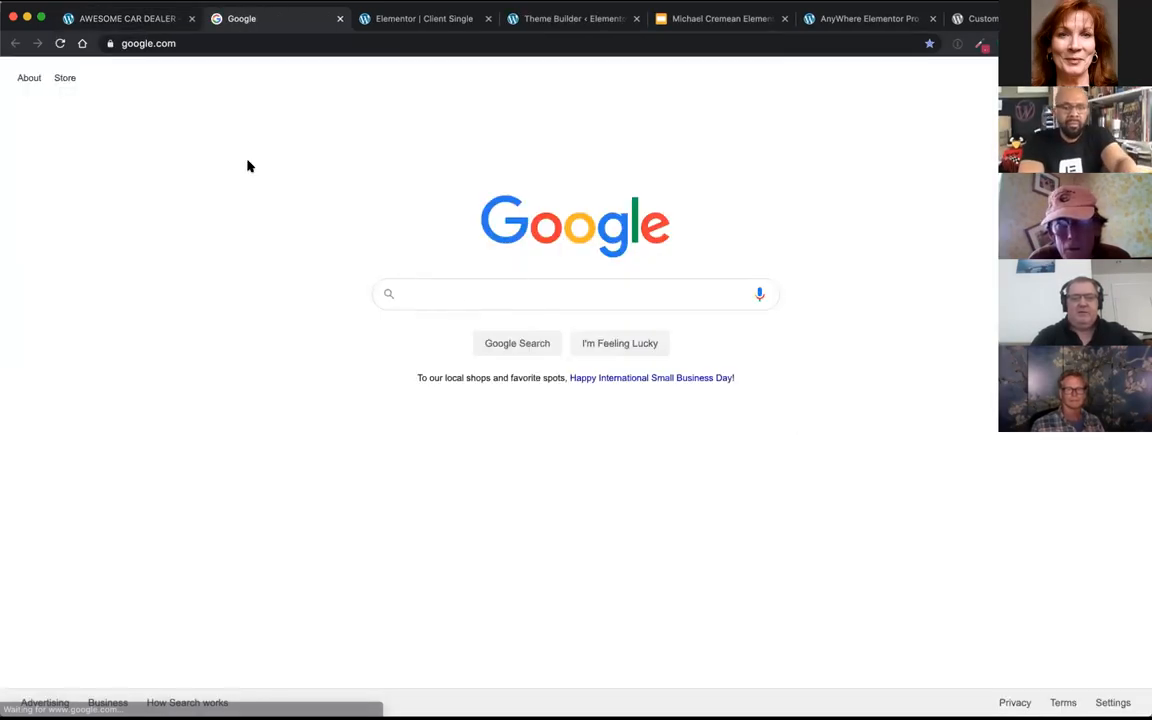
Step: Close the Google page, return to the AWESOME CAR DEALER page and browse its gallery images in the enlarged view
click(340, 20)
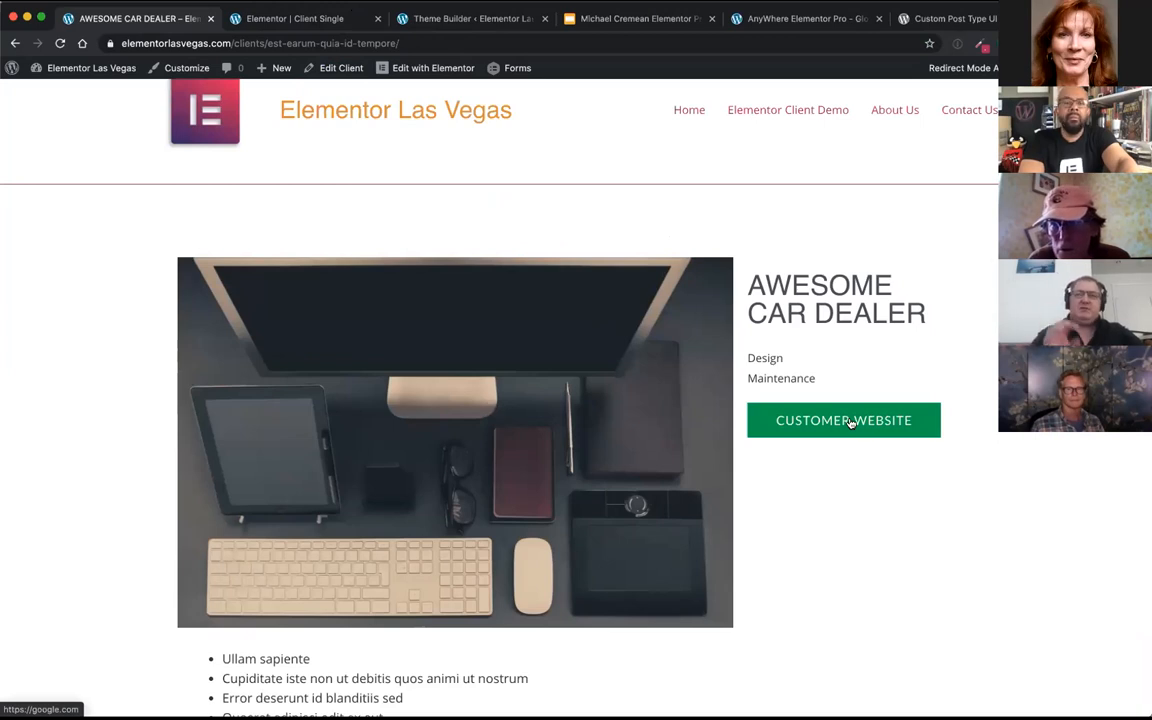
scroll(427, 414, down, 3)
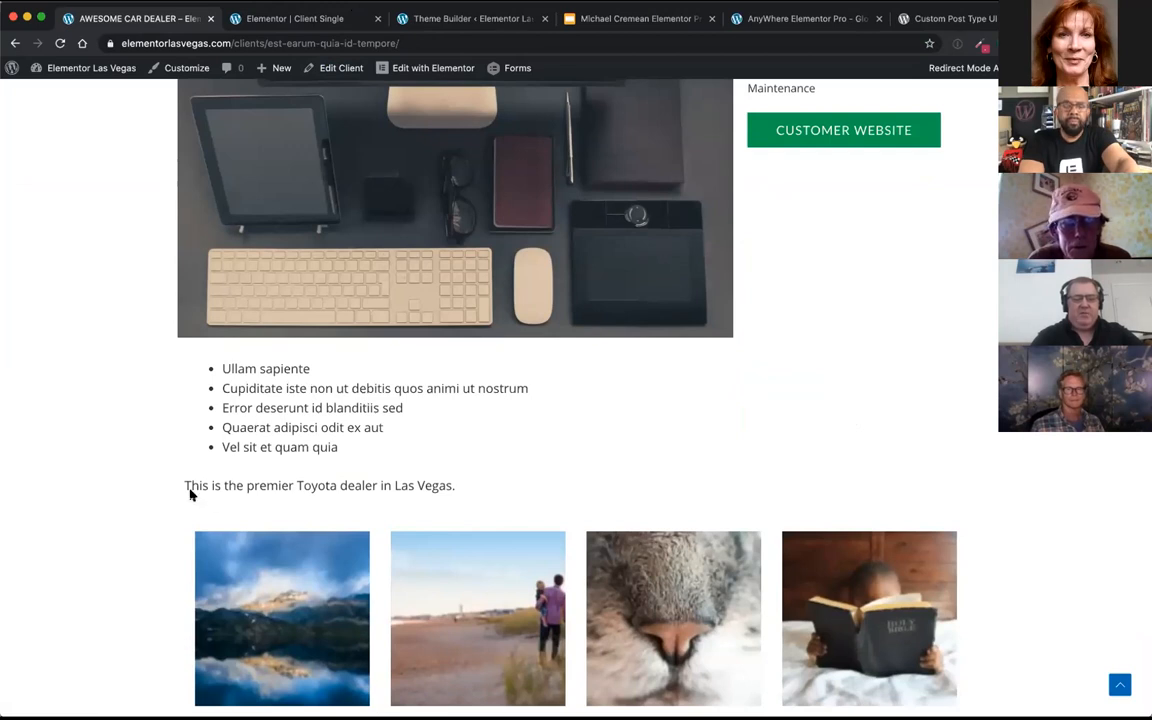
scroll(439, 463, down, 3)
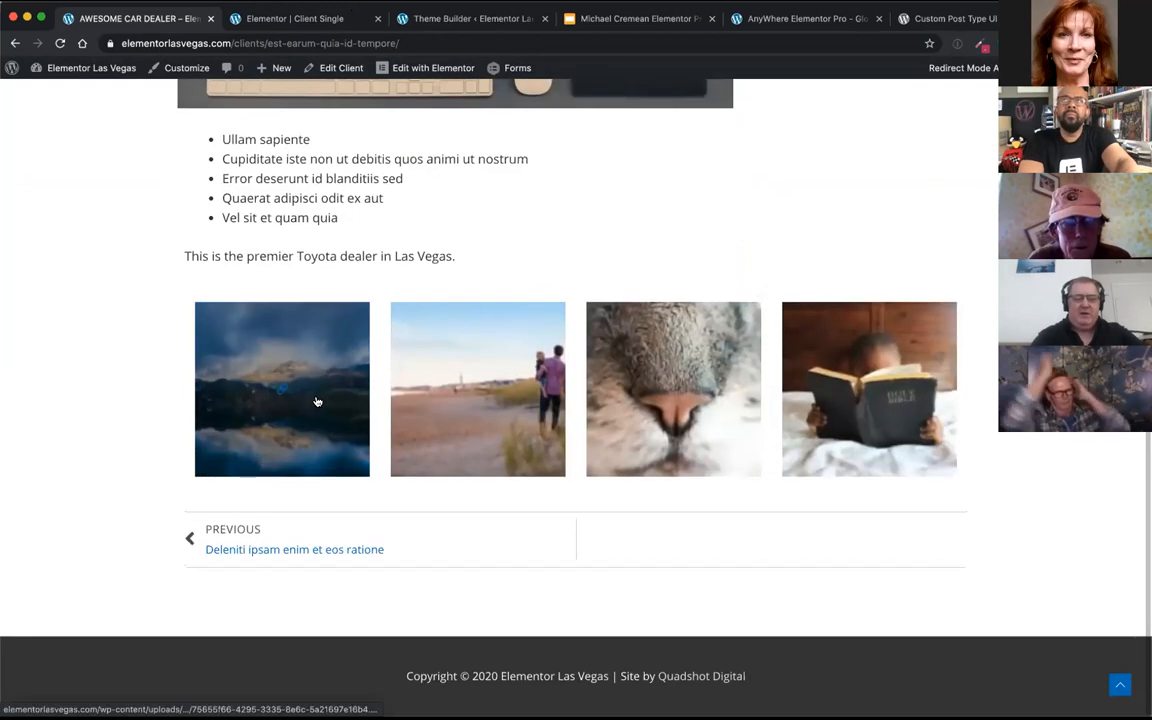
click(319, 399)
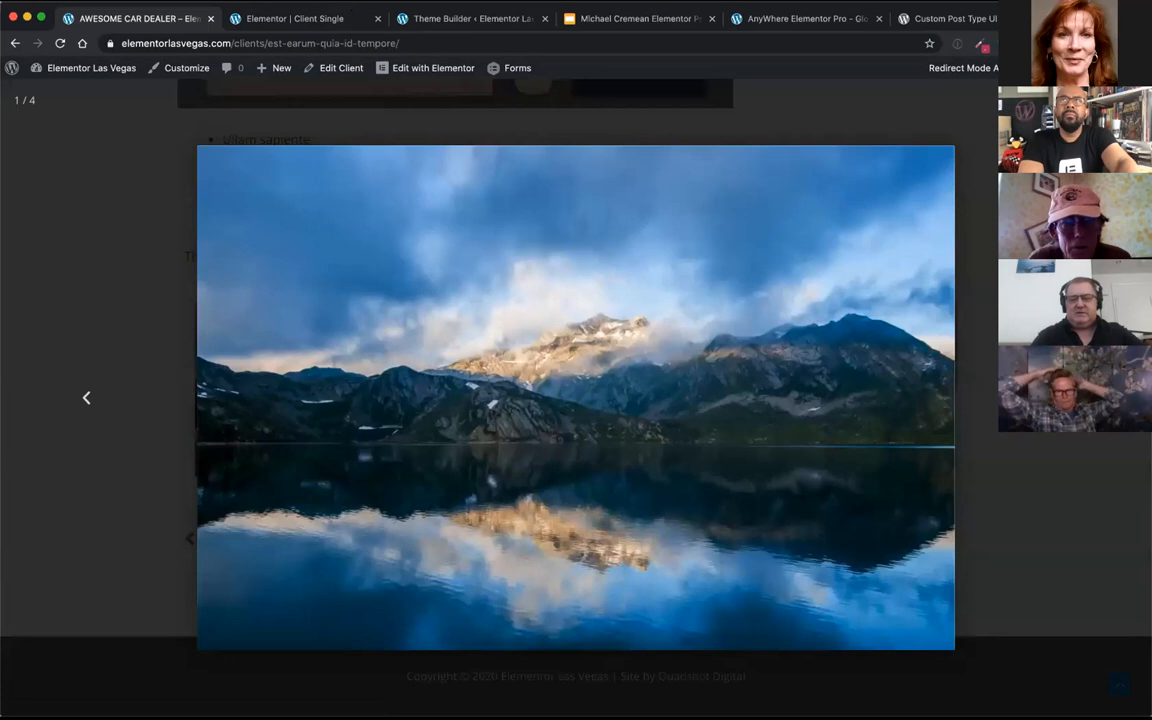
key(Right)
key(Right)
key(Right)
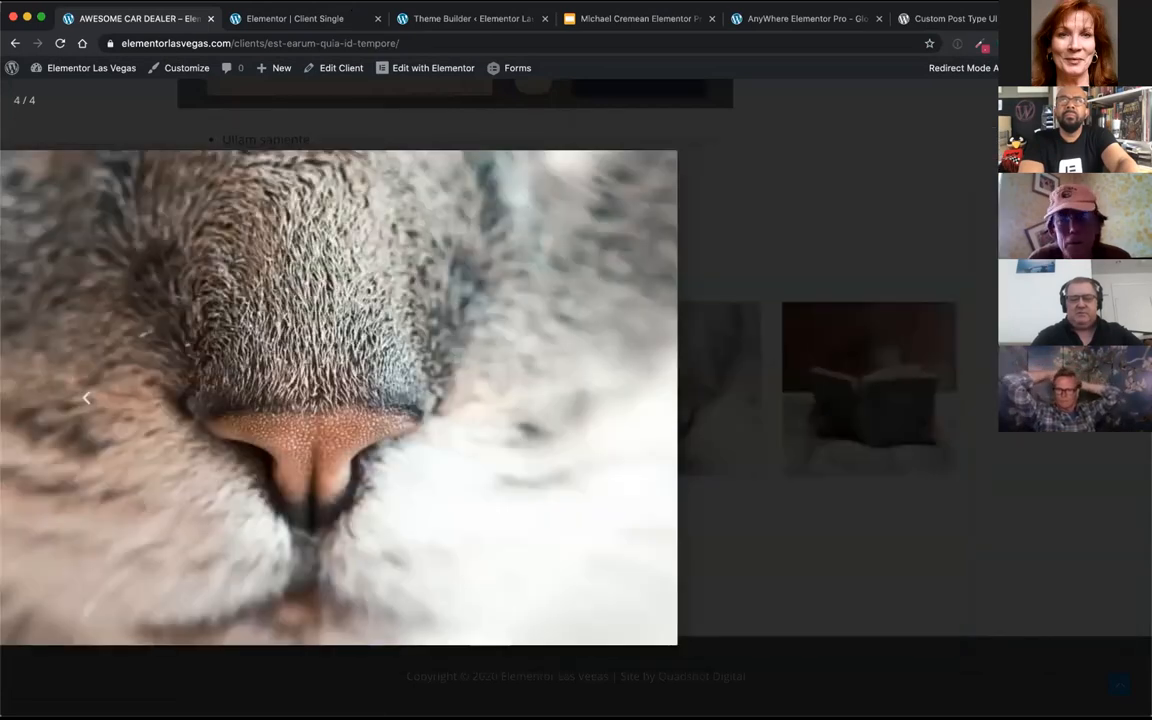
key(Right)
key(Right)
key(Right)
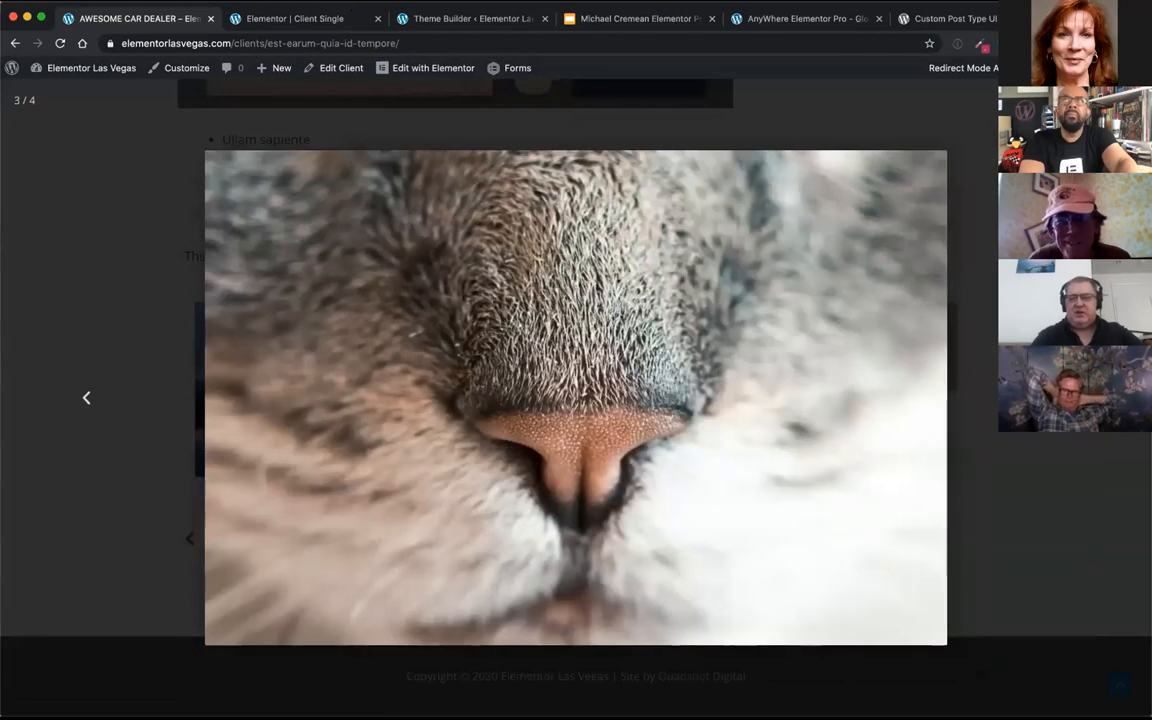
key(Escape)
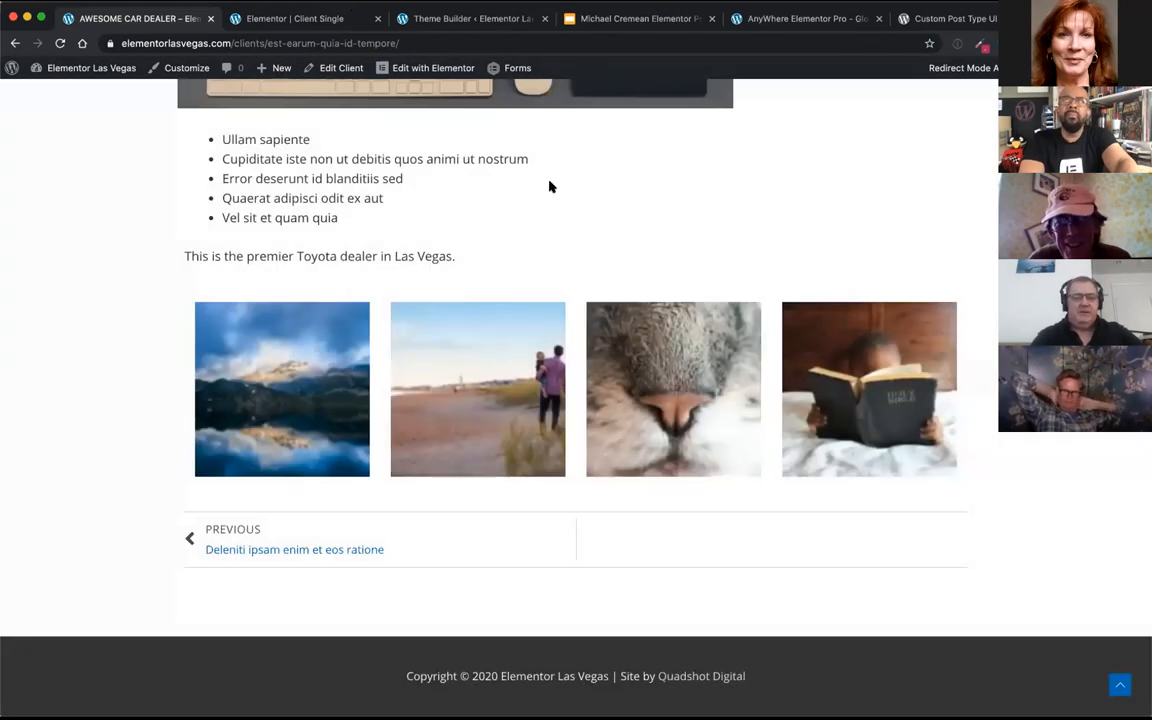
Step: Open the Client Single template behind this client page in the Elementor editor and look over its layout
scroll(518, 220, up, 6)
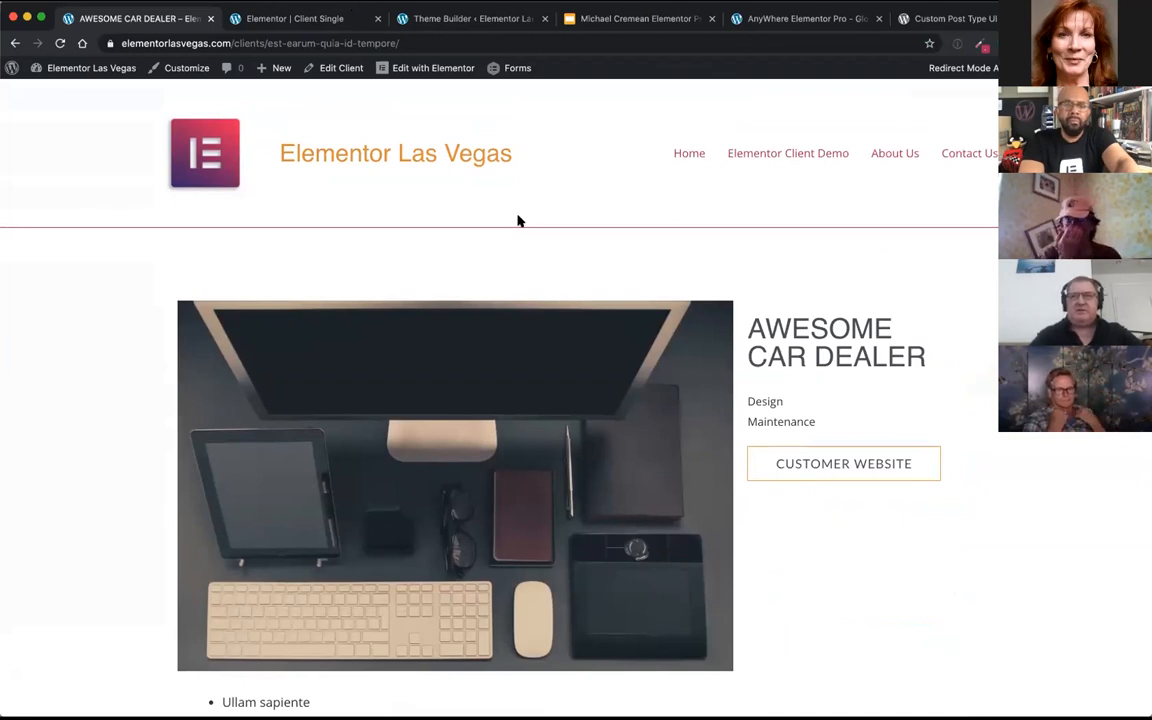
mouse_move(432, 75)
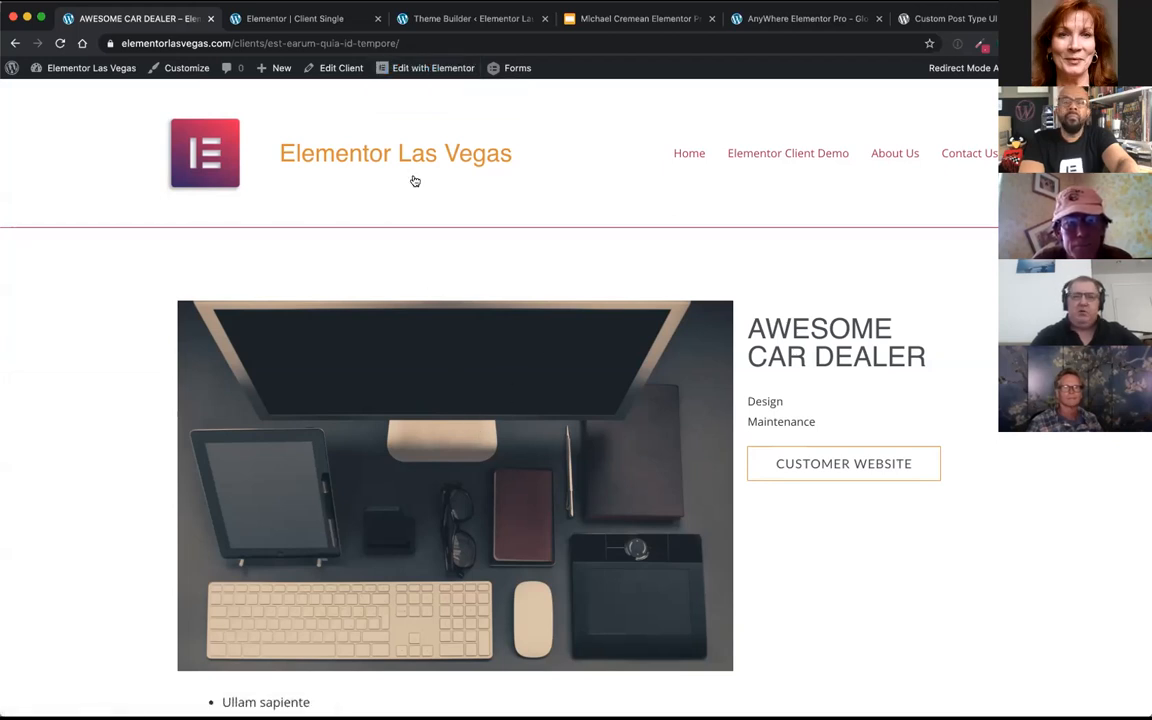
click(414, 95)
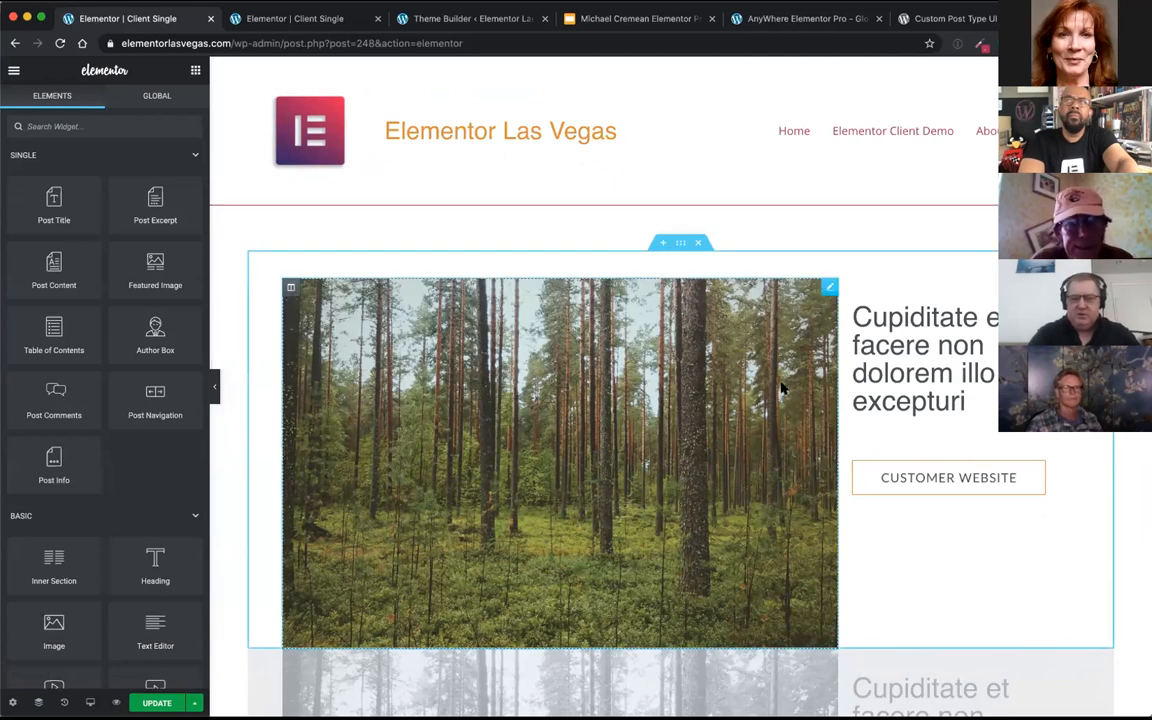
mouse_move(833, 367)
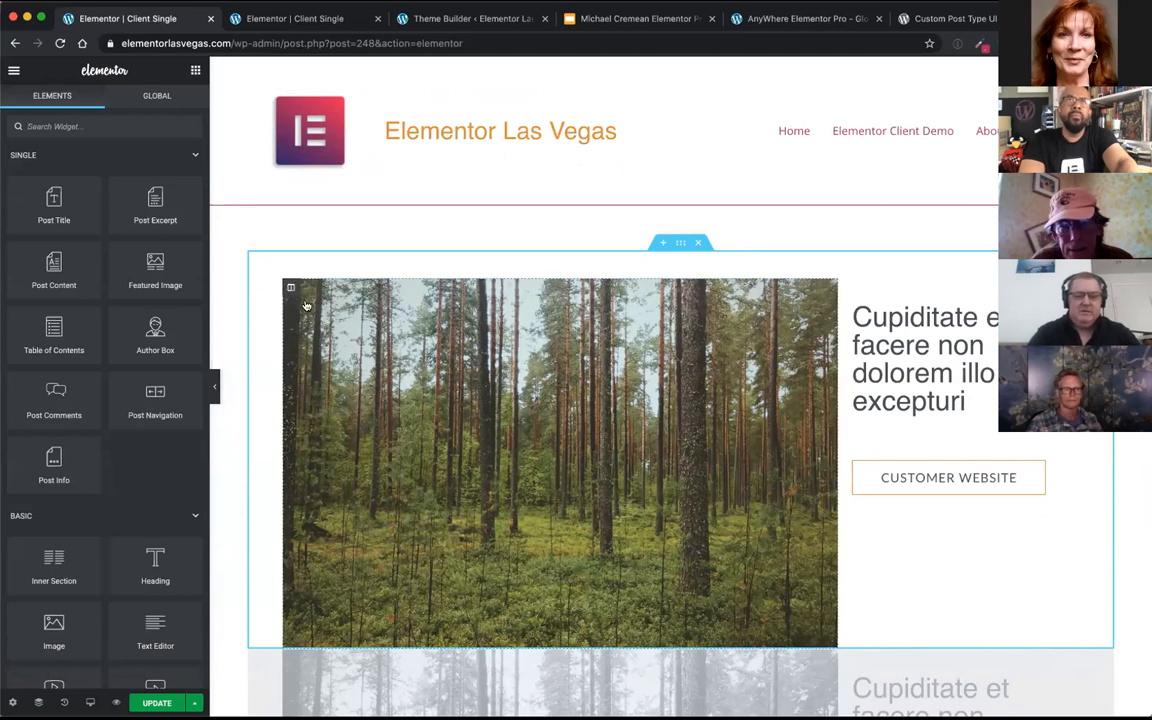
scroll(532, 532, down, 3)
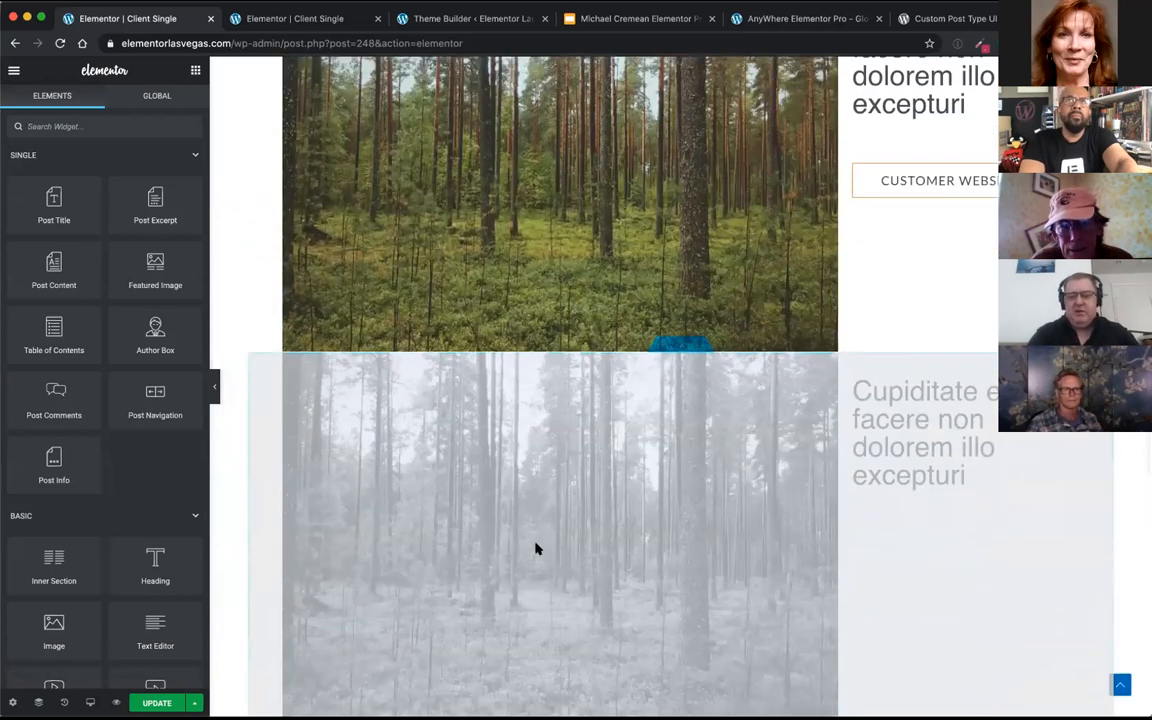
scroll(535, 548, up, 3)
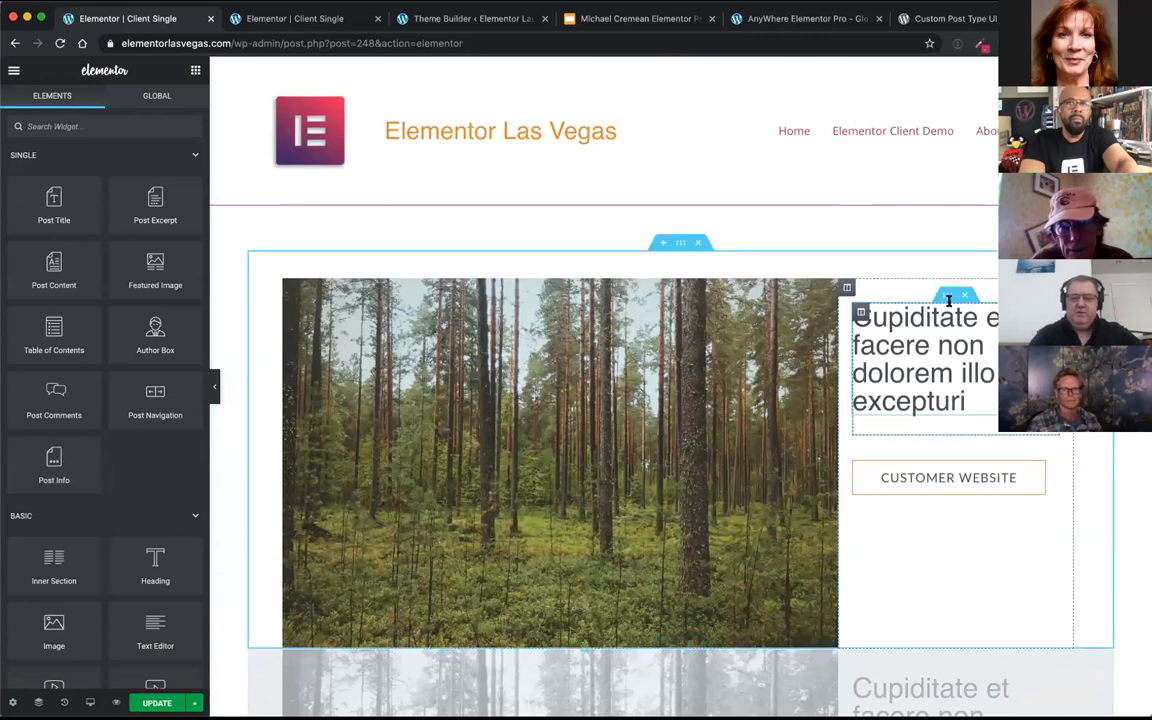
Step: Move the post title into a new single-column section above the client image, and narrow the image's column
click(661, 248)
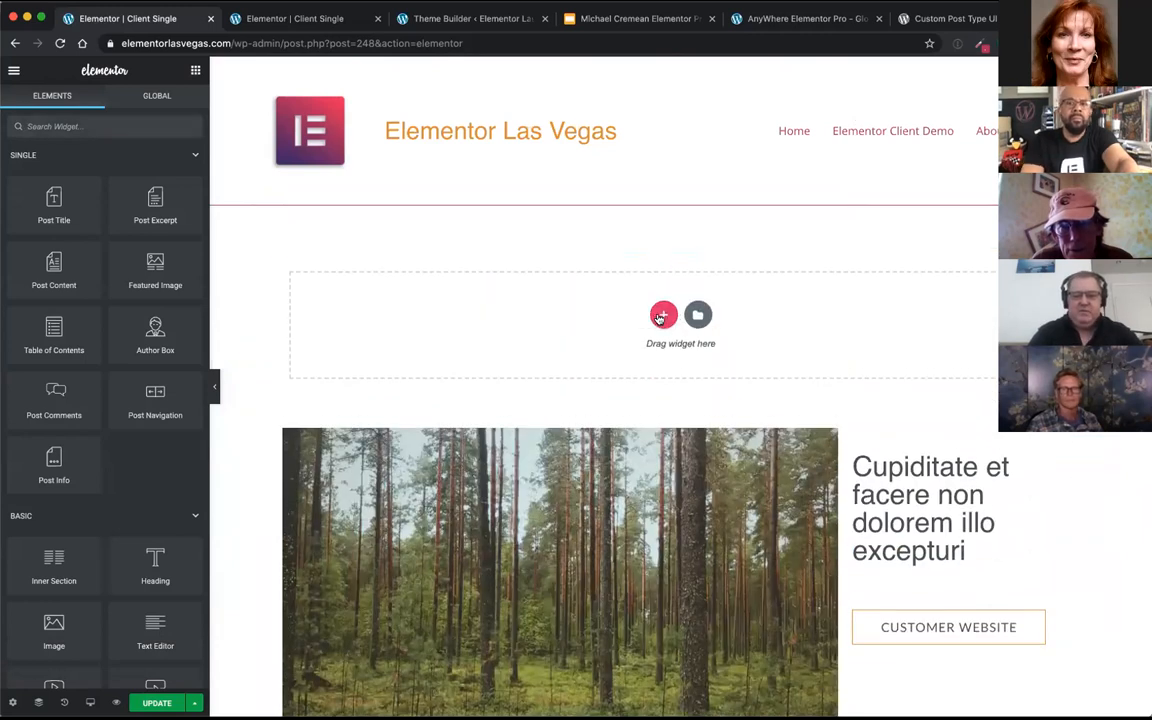
click(661, 316)
click(466, 346)
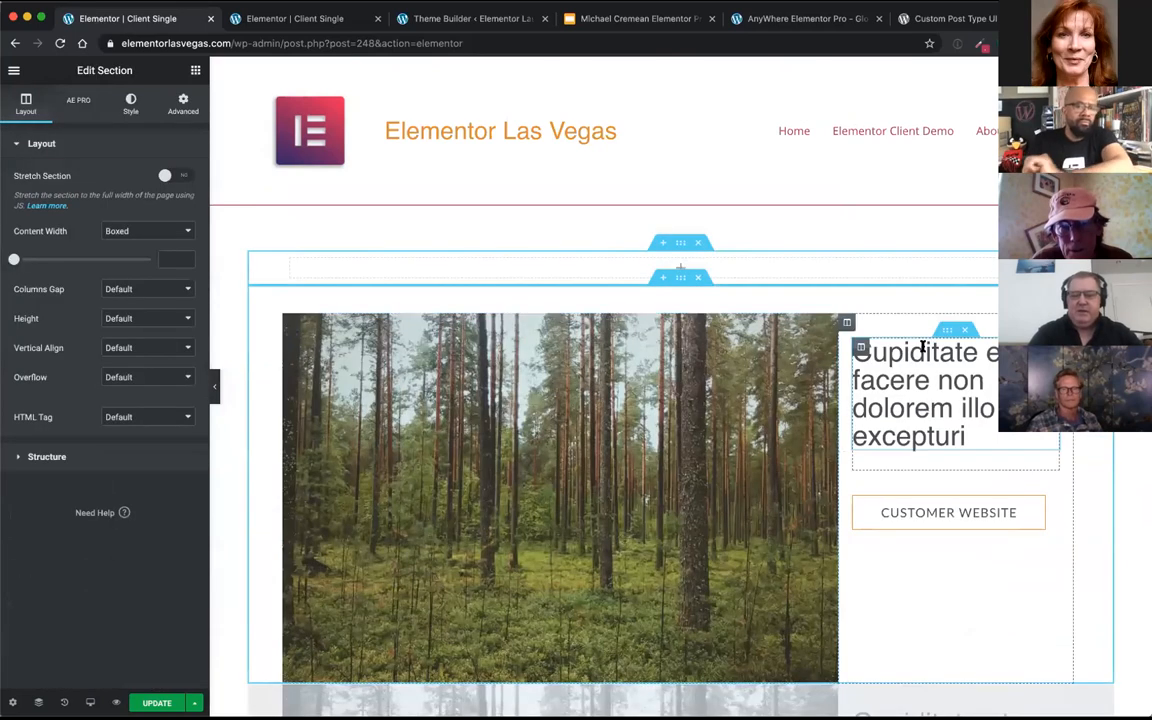
drag(915, 385, 722, 261)
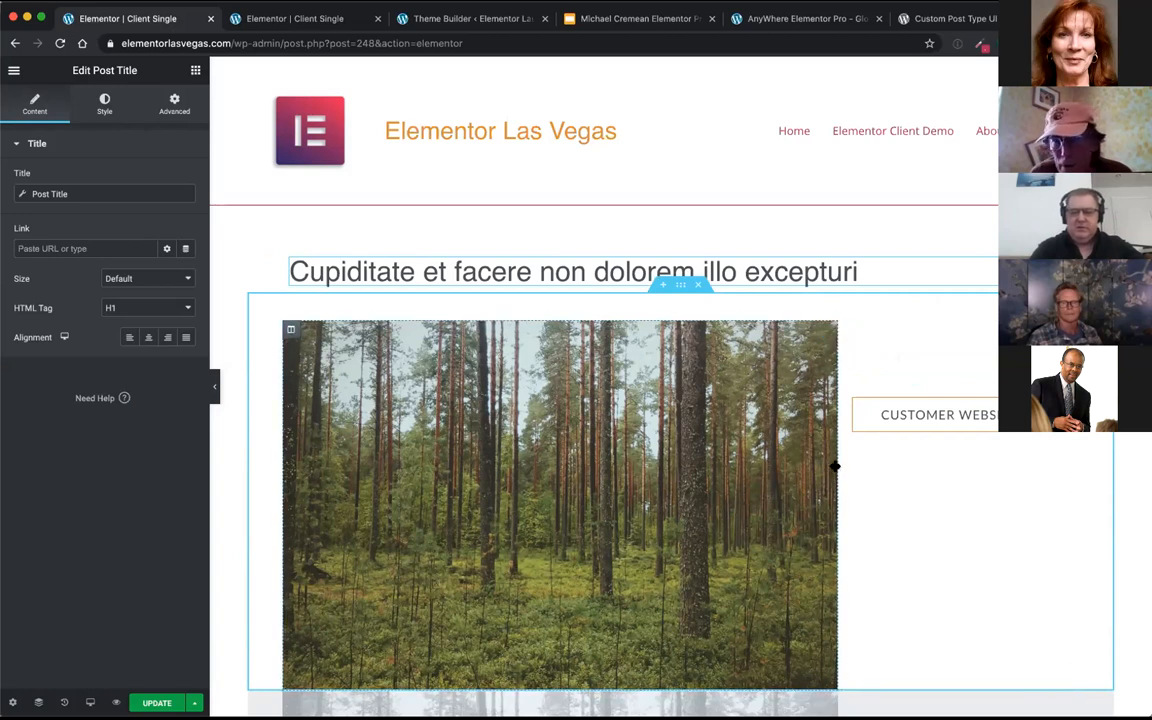
drag(837, 470, 697, 481)
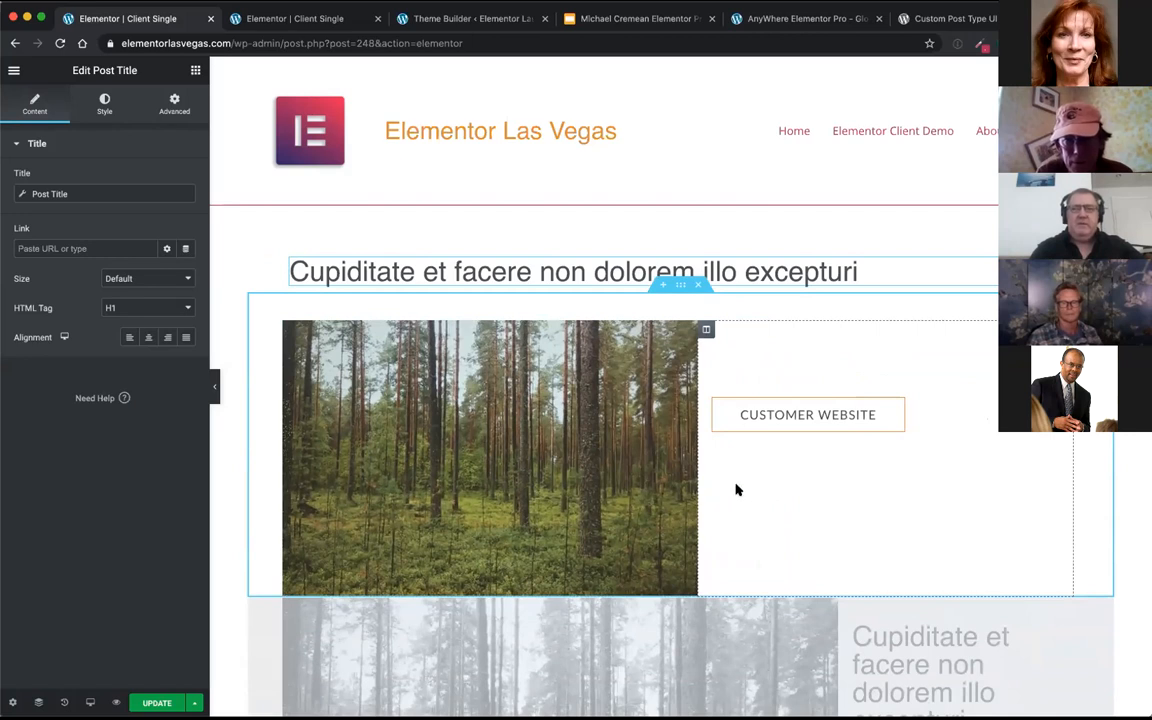
Step: Find the Heading widget and add it above the CUSTOMER WEBSITE button
click(195, 71)
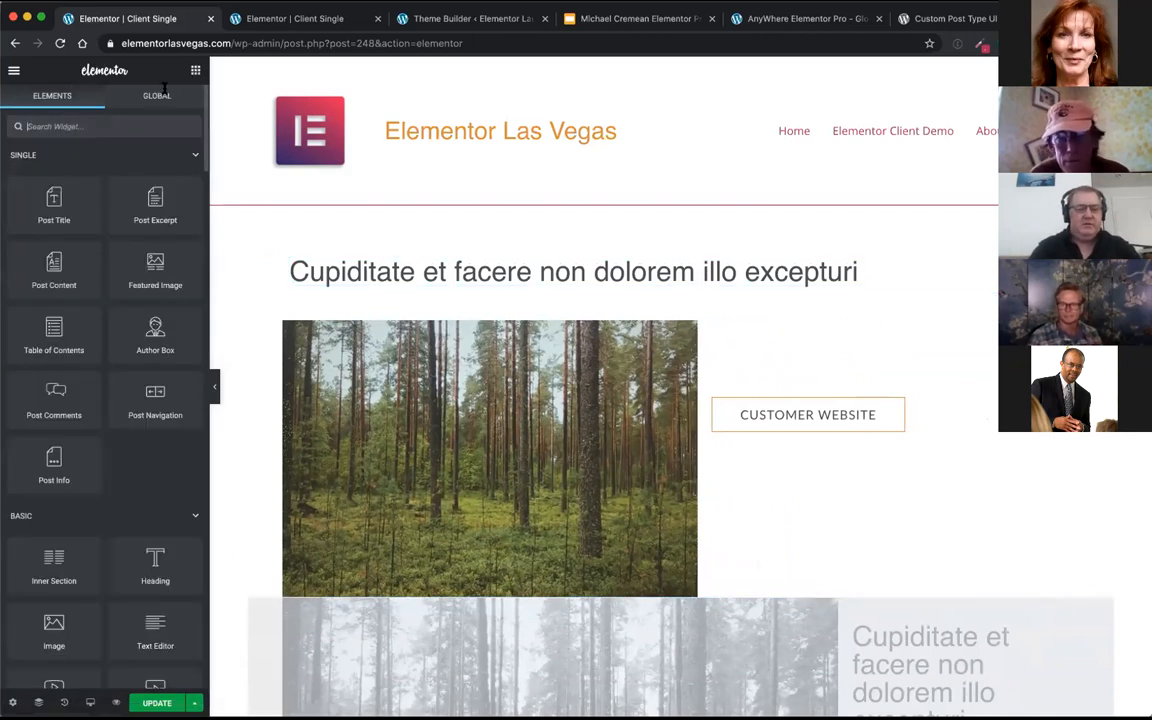
click(112, 124)
text(head)
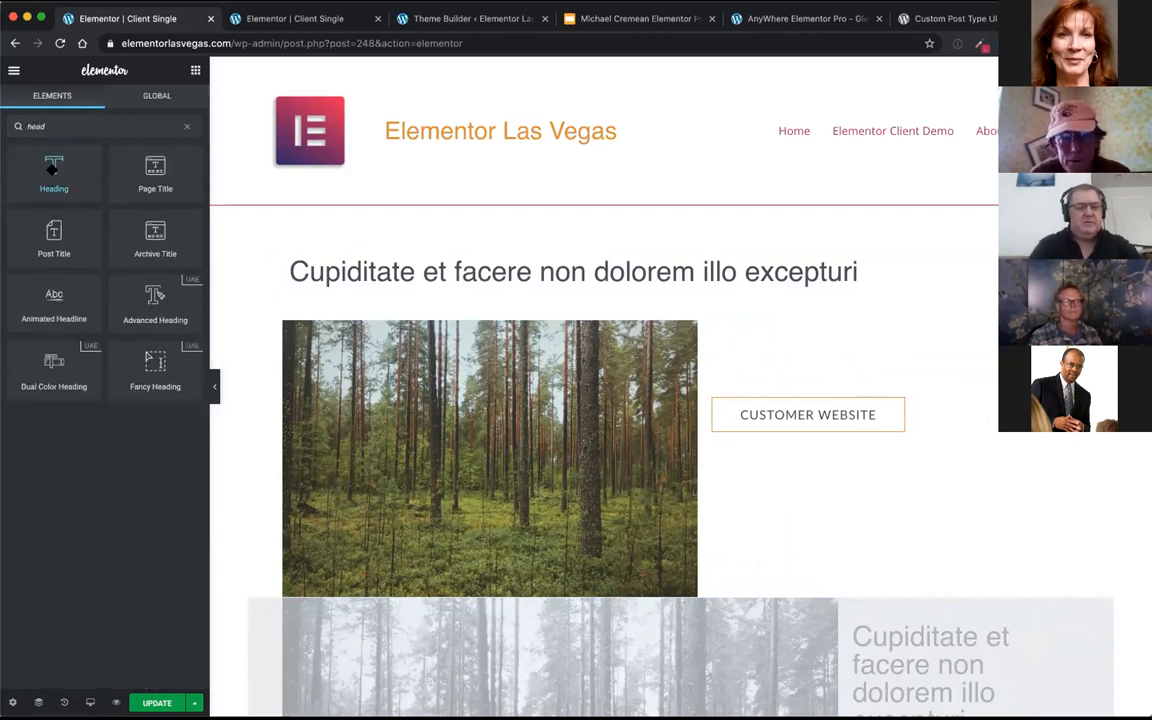
drag(54, 172, 818, 364)
Step: Replace the new heading's placeholder text with "Work We Performed"
triple_click(803, 378)
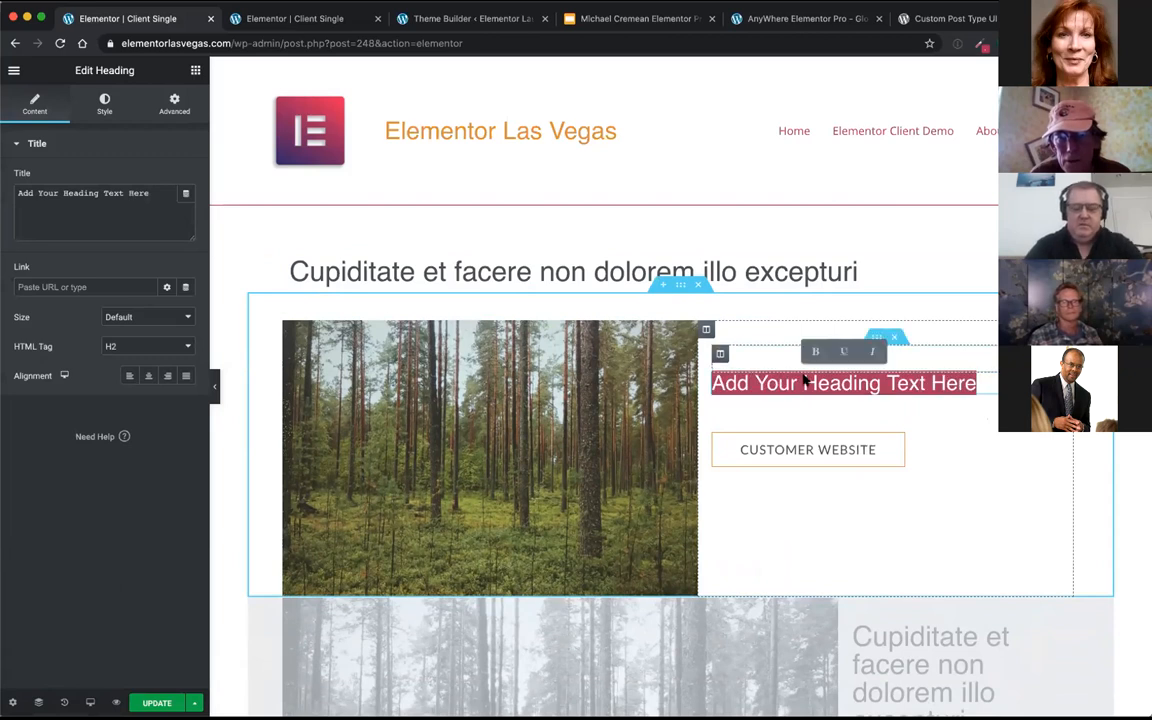
text(QWo)
key(BackSpace)
key(BackSpace)
key(BackSpace)
text(Work We)
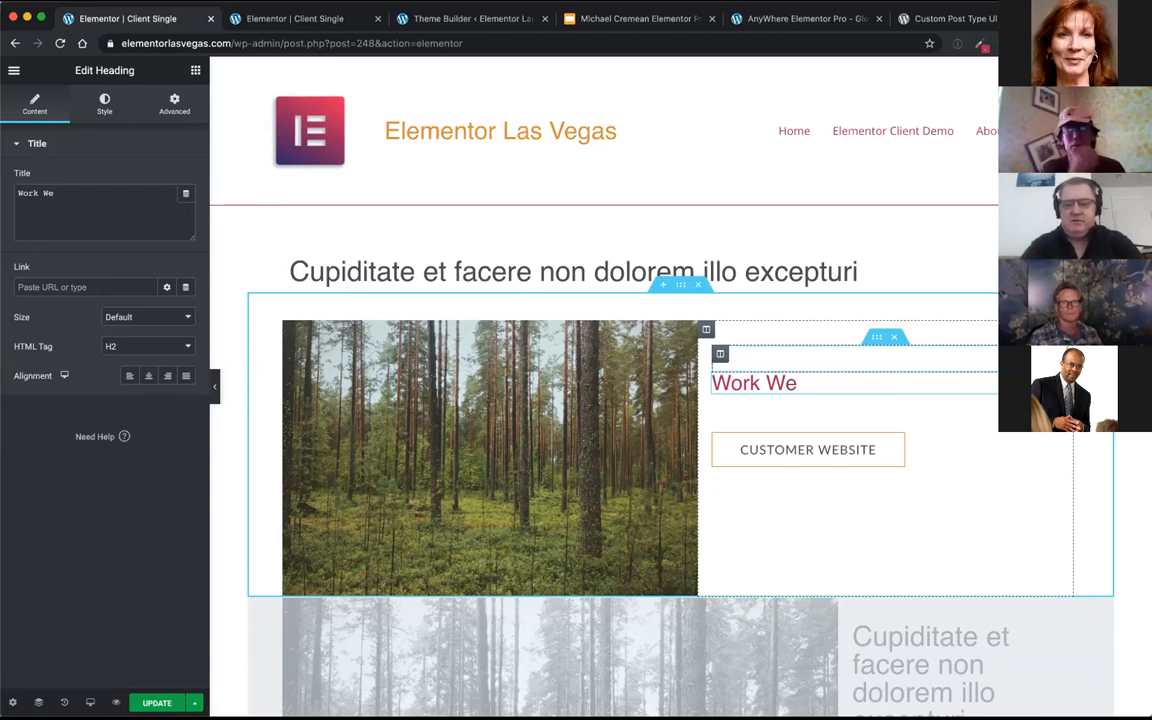
text(Per)
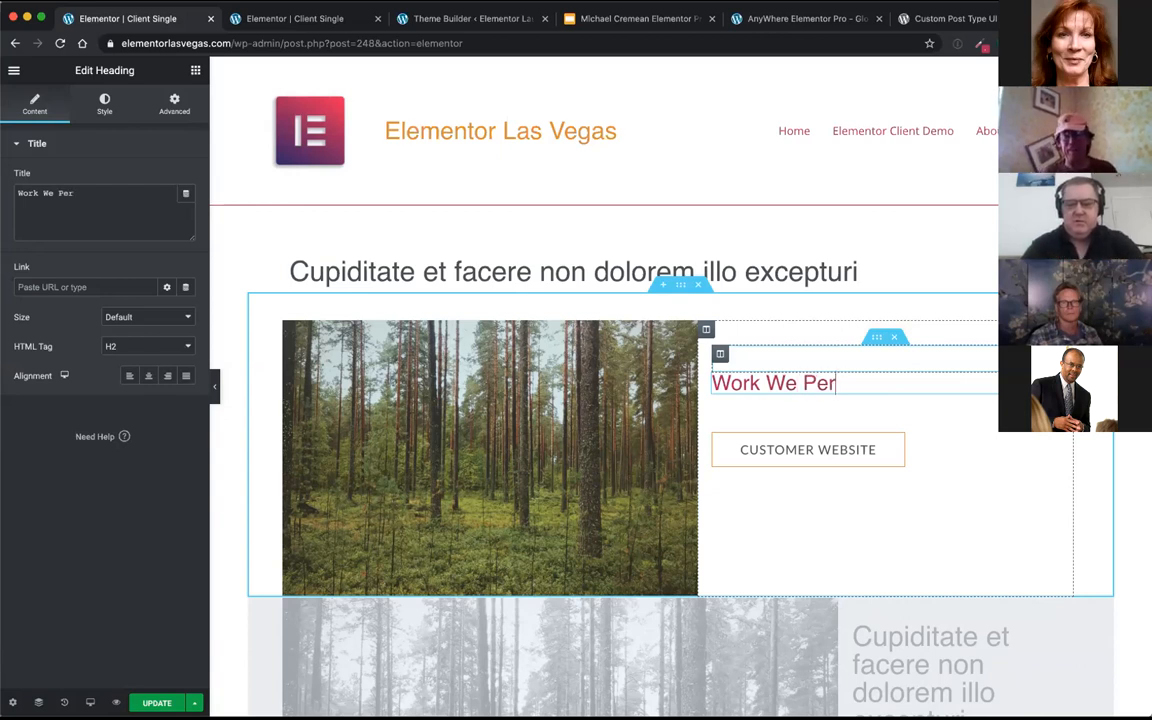
text(formed)
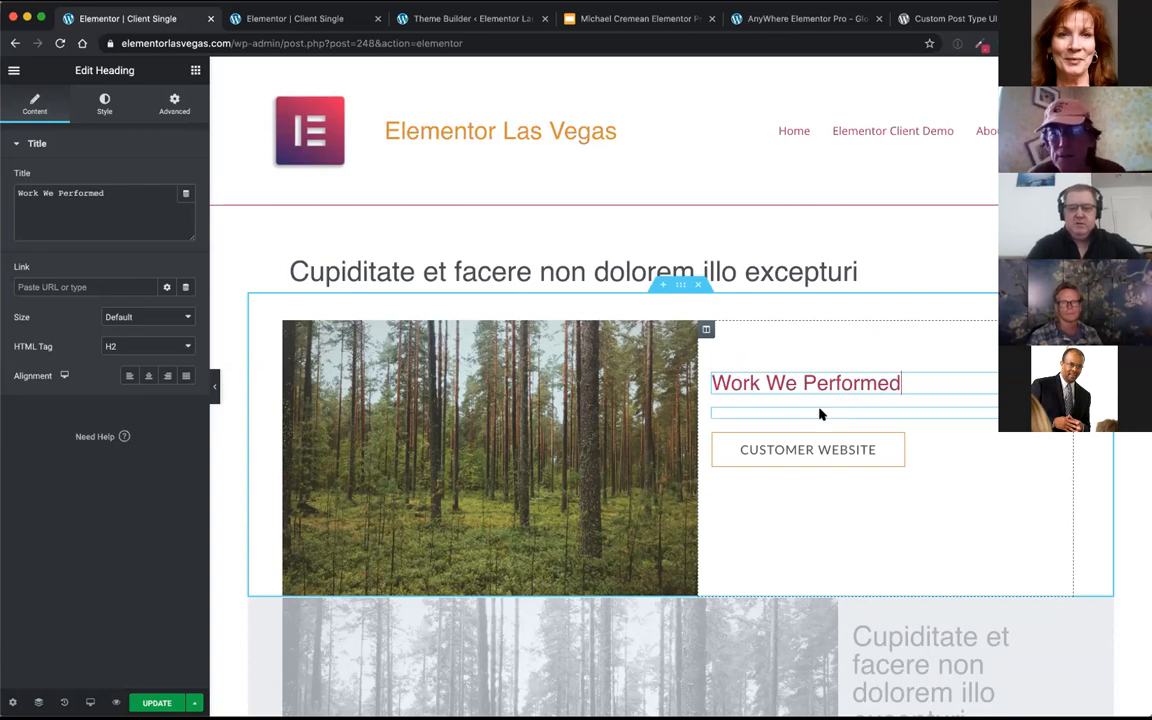
Step: Inspect the empty text widget under the Work We Performed heading, including its context options and available dynamic tags
click(819, 413)
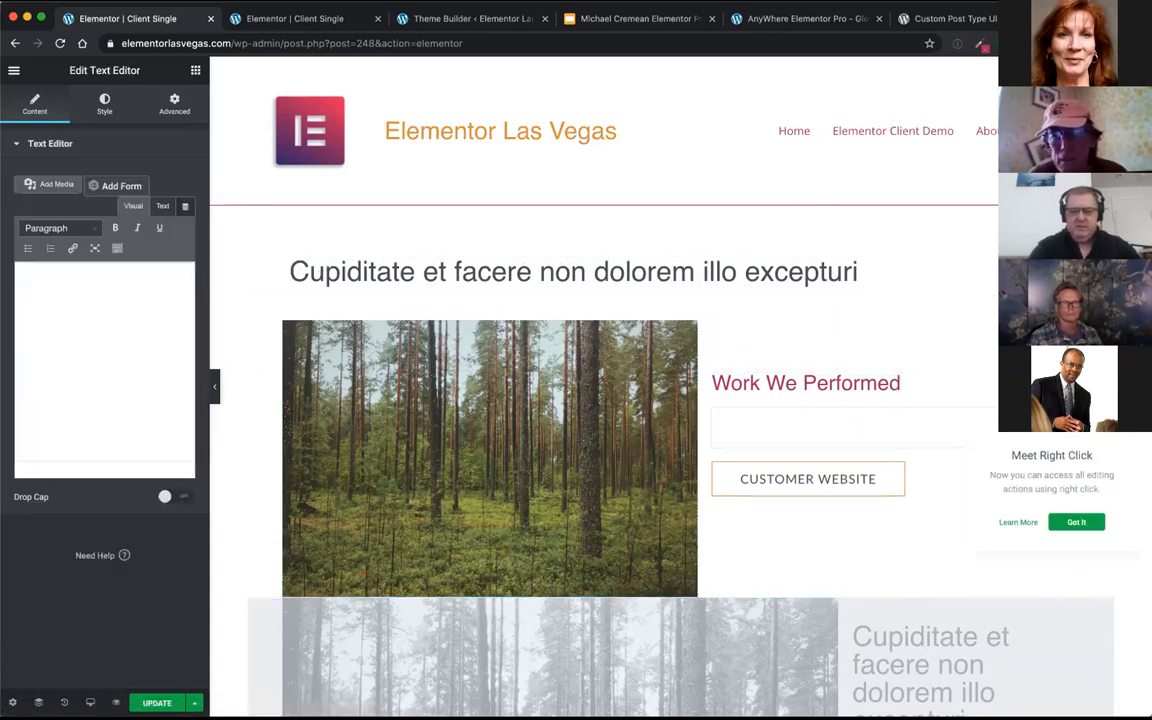
right_click(1010, 433)
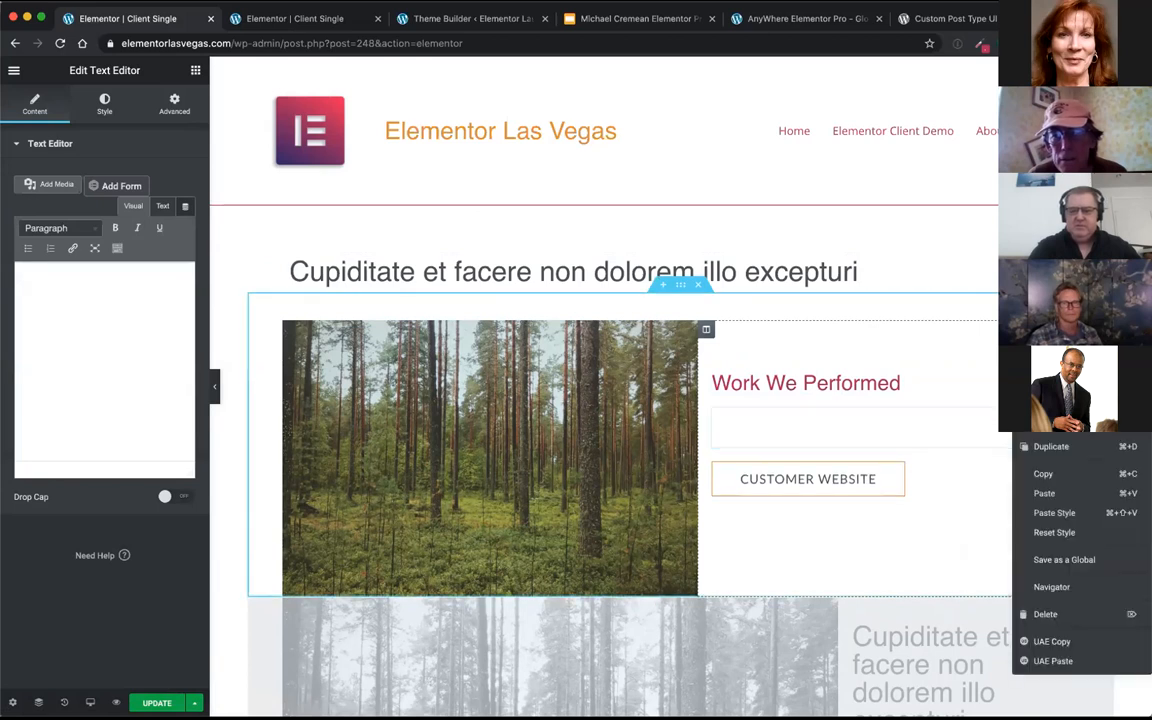
click(1032, 614)
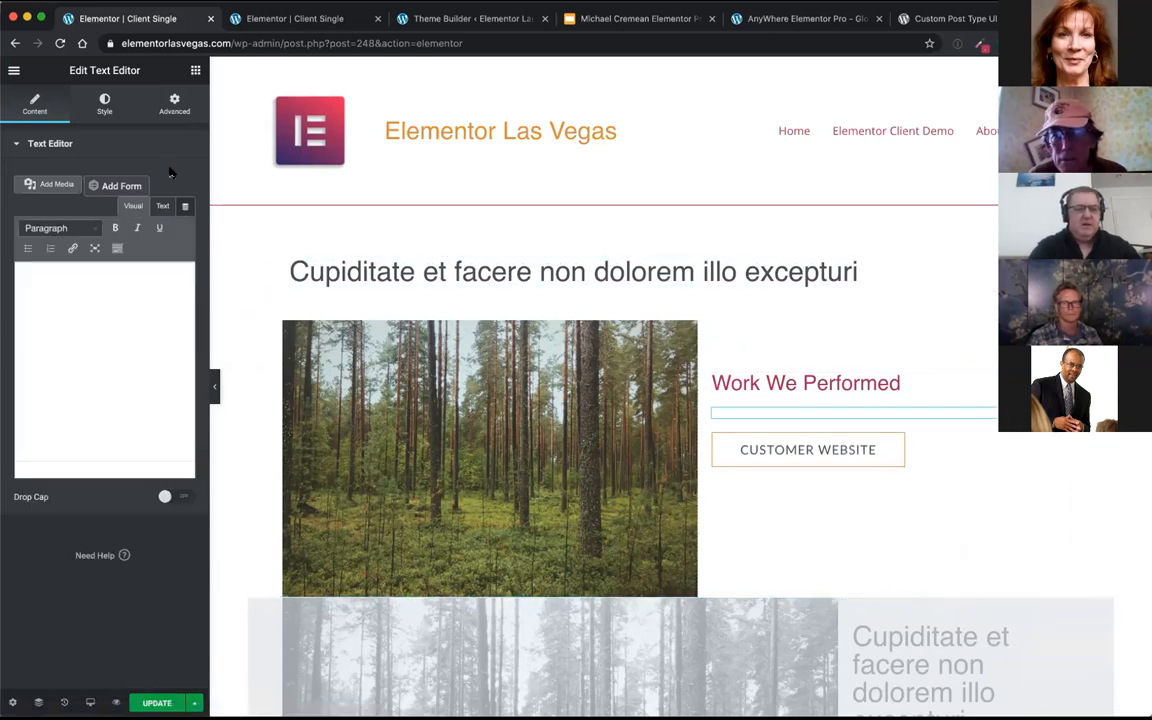
click(183, 207)
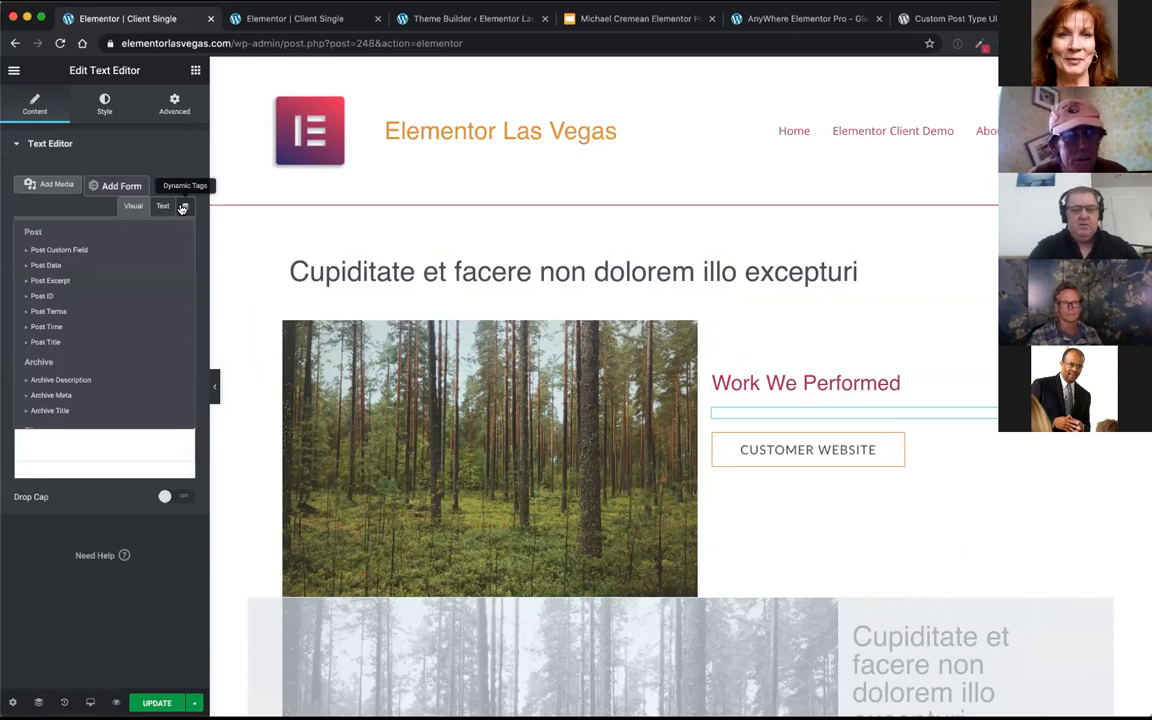
click(173, 156)
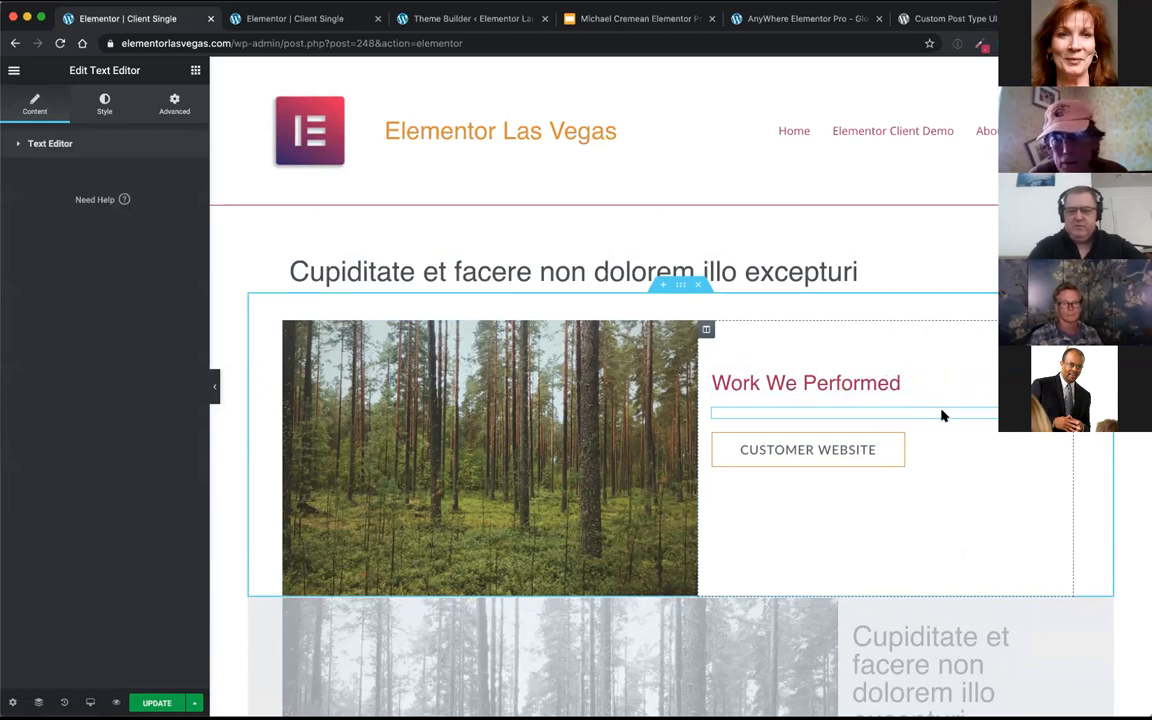
click(941, 412)
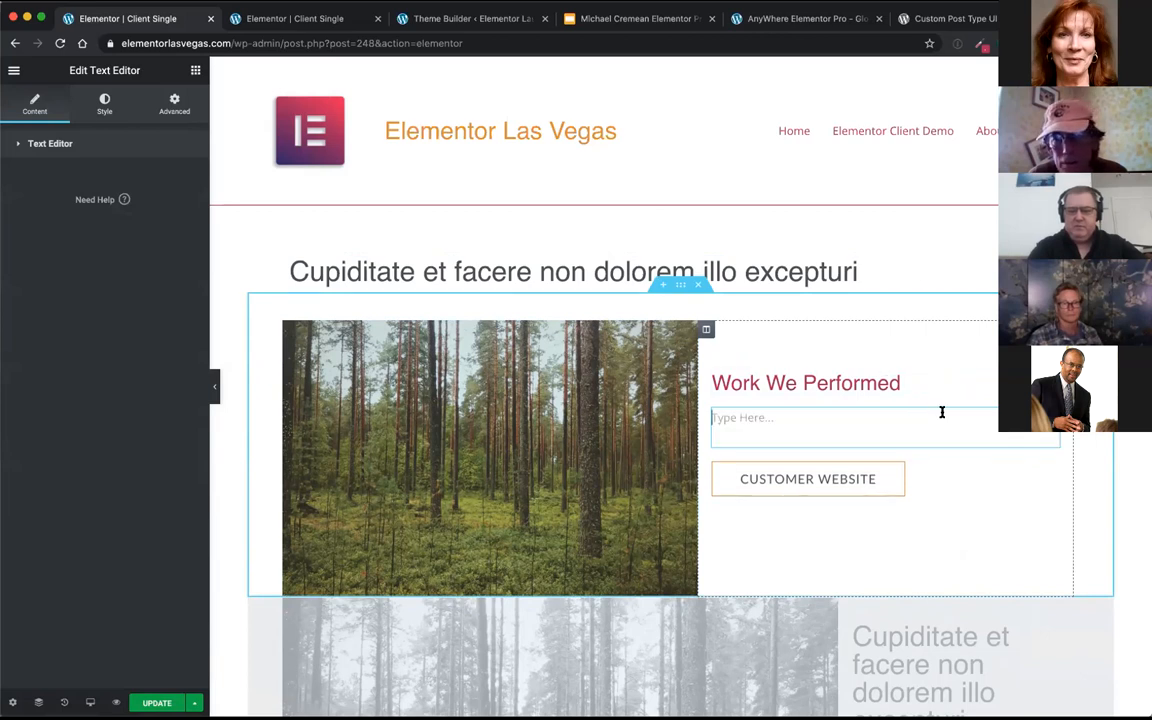
Step: Look through the available widgets and search them for "acf"
click(195, 71)
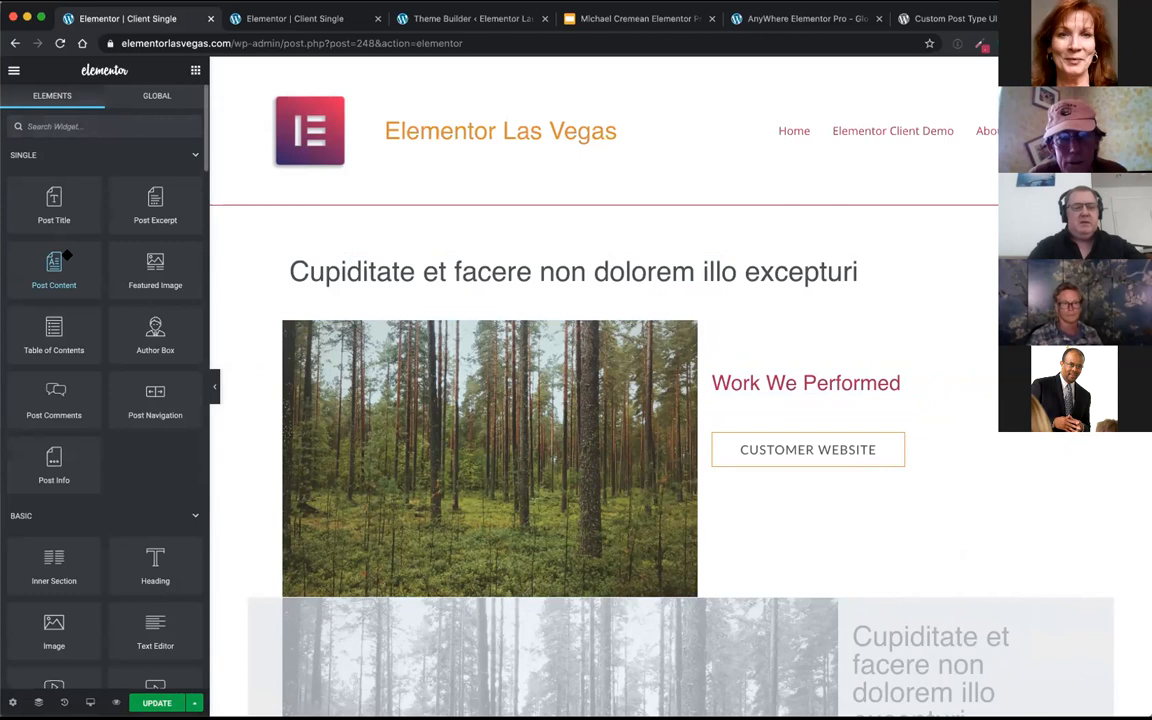
scroll(142, 270, down, 10)
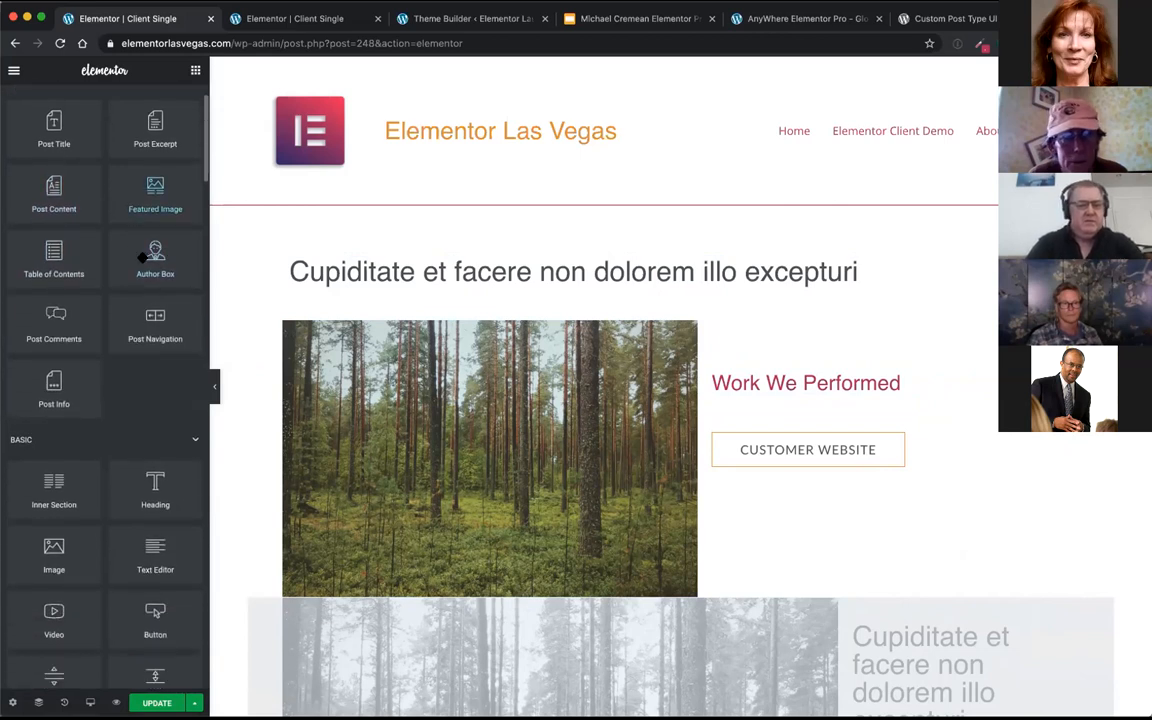
scroll(143, 258, down, 6)
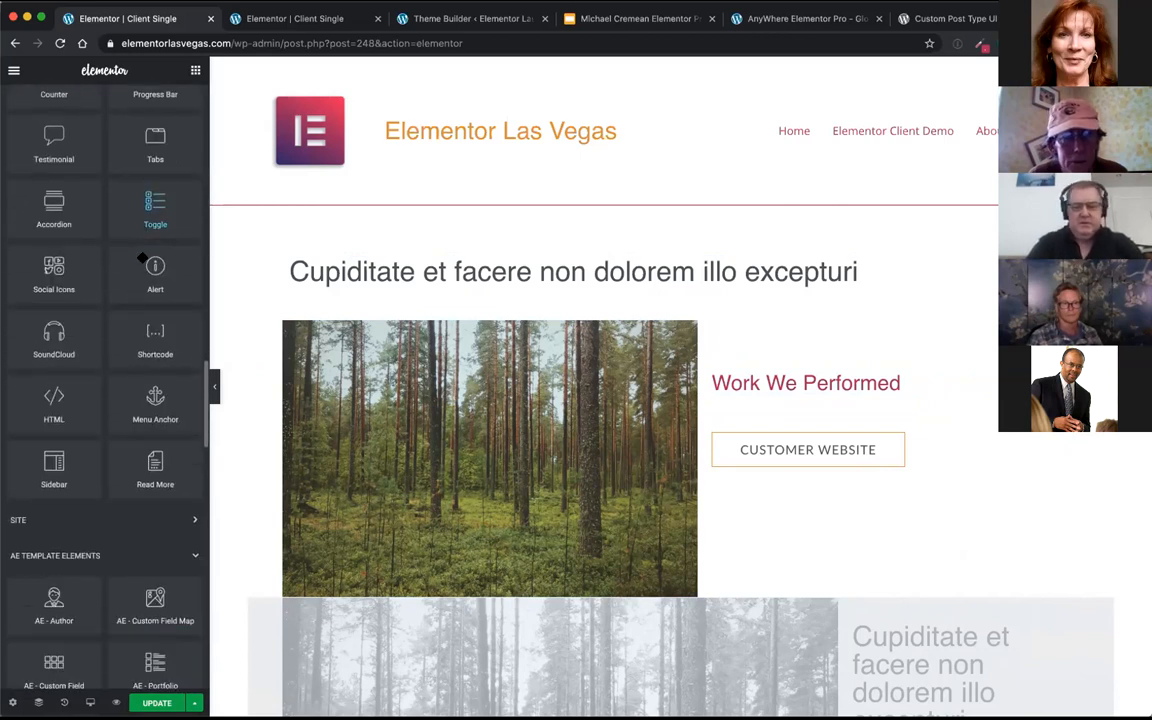
scroll(88, 193, up, 10)
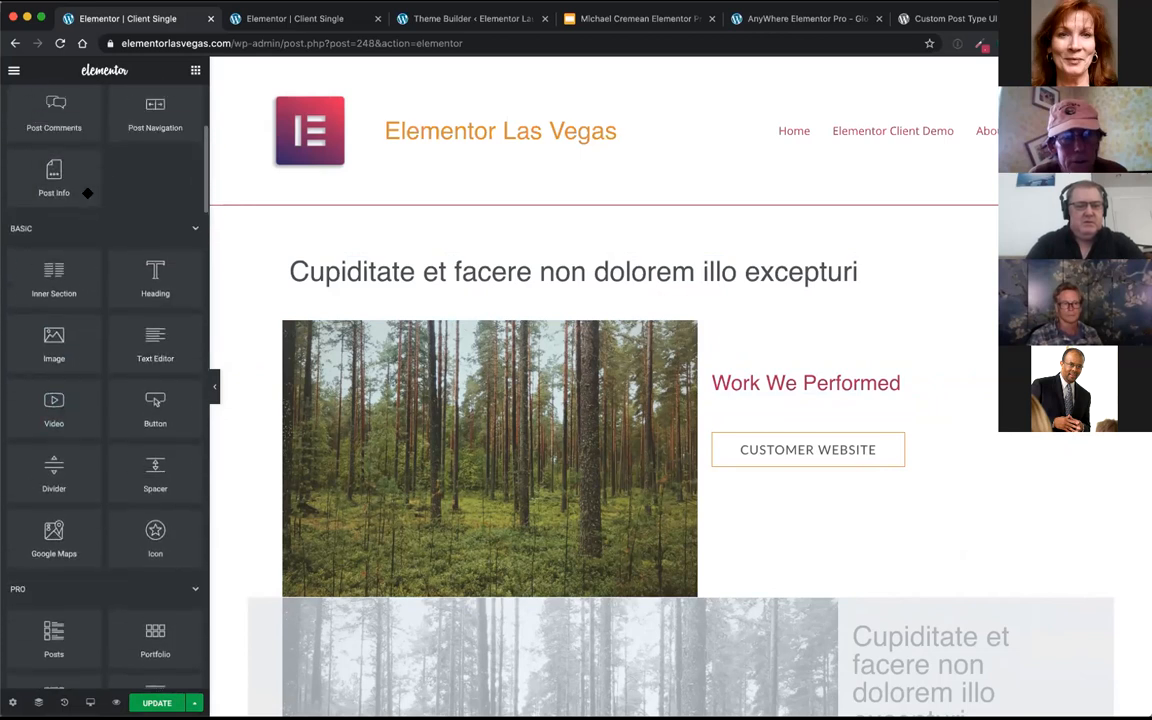
scroll(88, 193, up, 3)
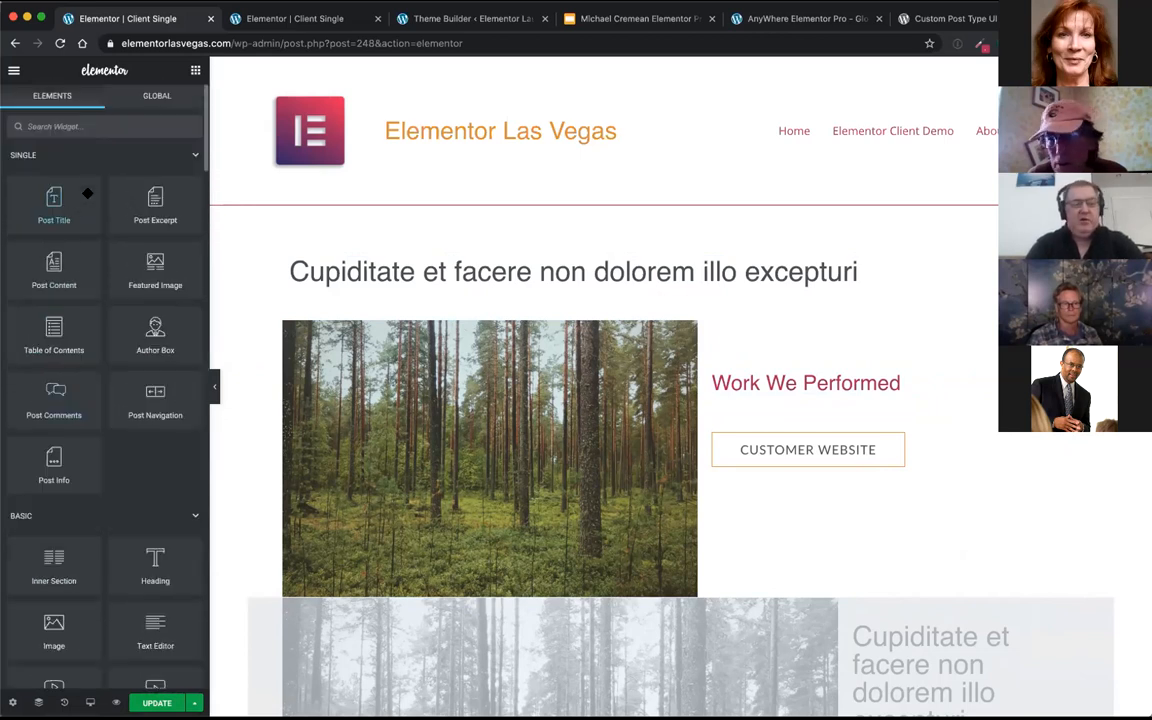
click(72, 128)
text(acf)
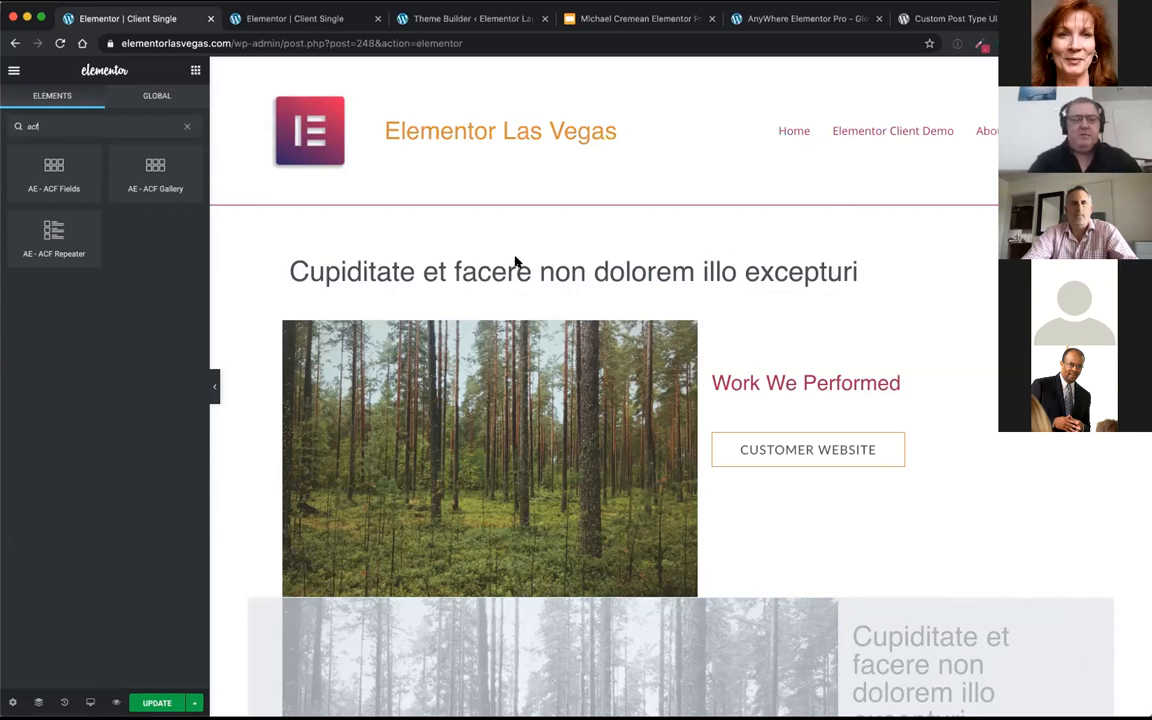
click(806, 385)
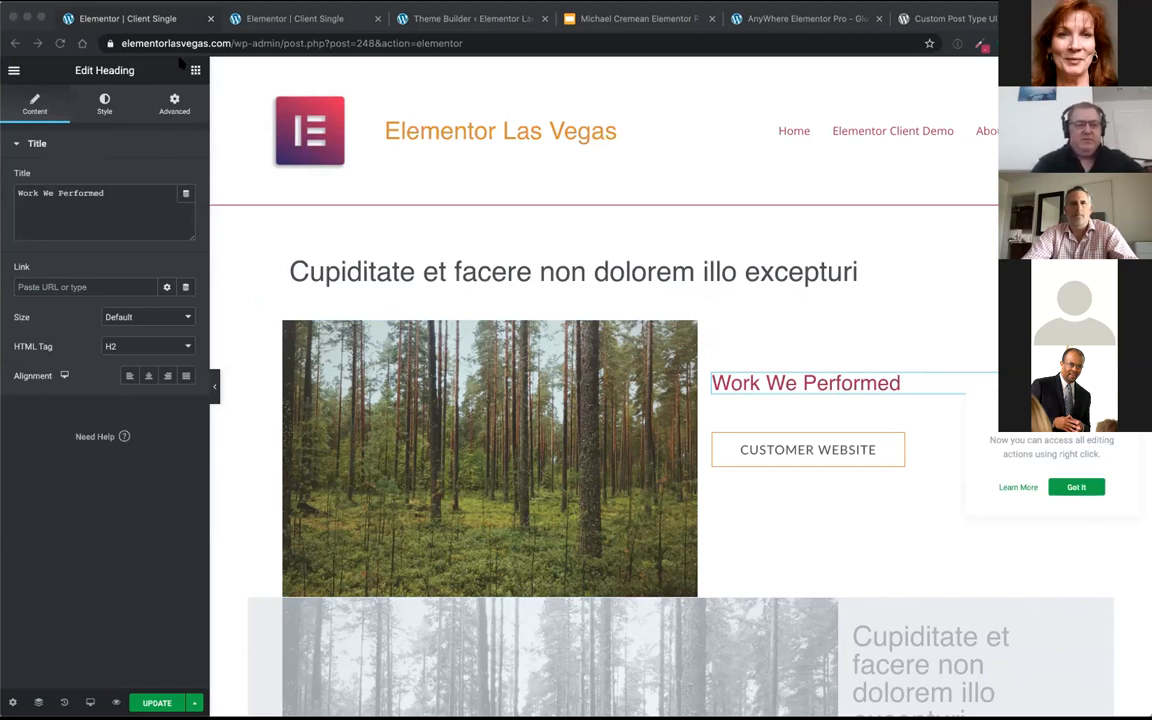
click(281, 24)
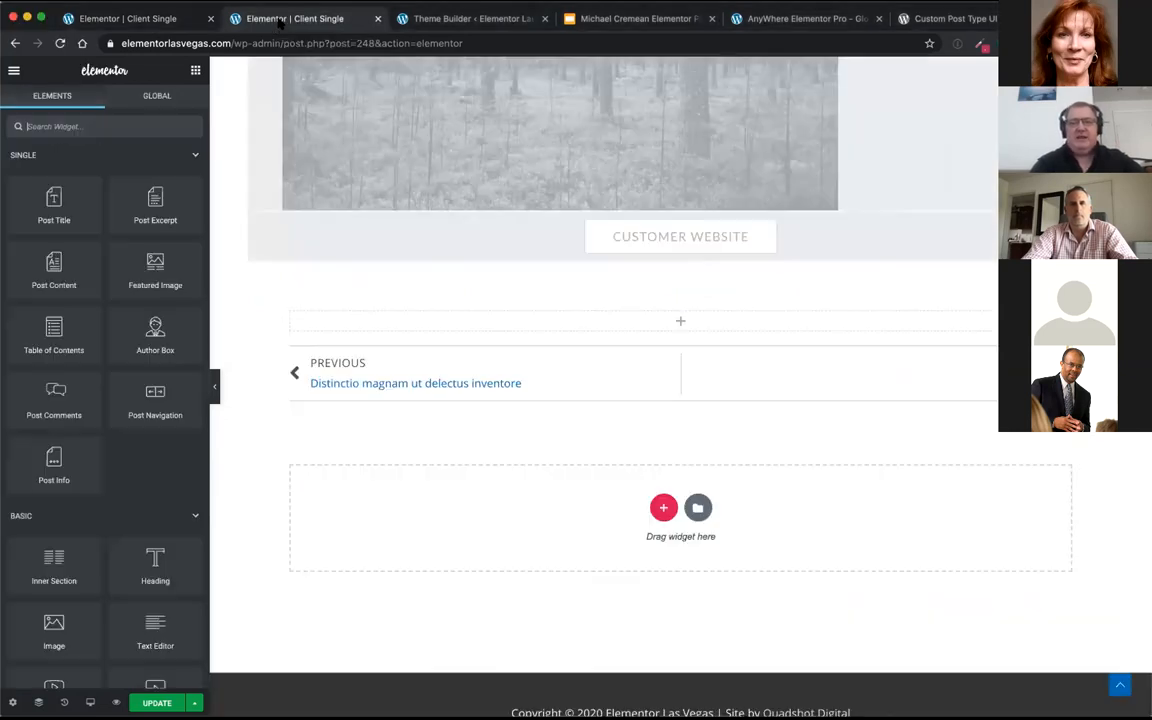
click(150, 18)
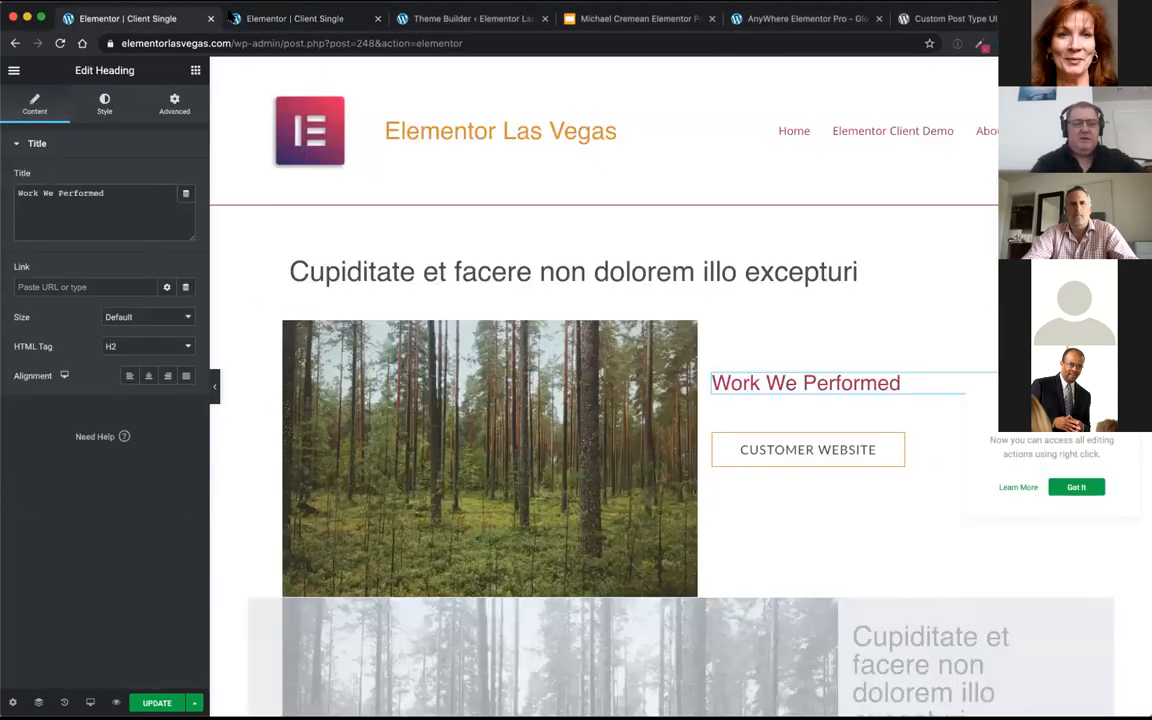
Step: Open the Clients field group in the WordPress admin's custom fields to check how its customer fields are defined
click(416, 24)
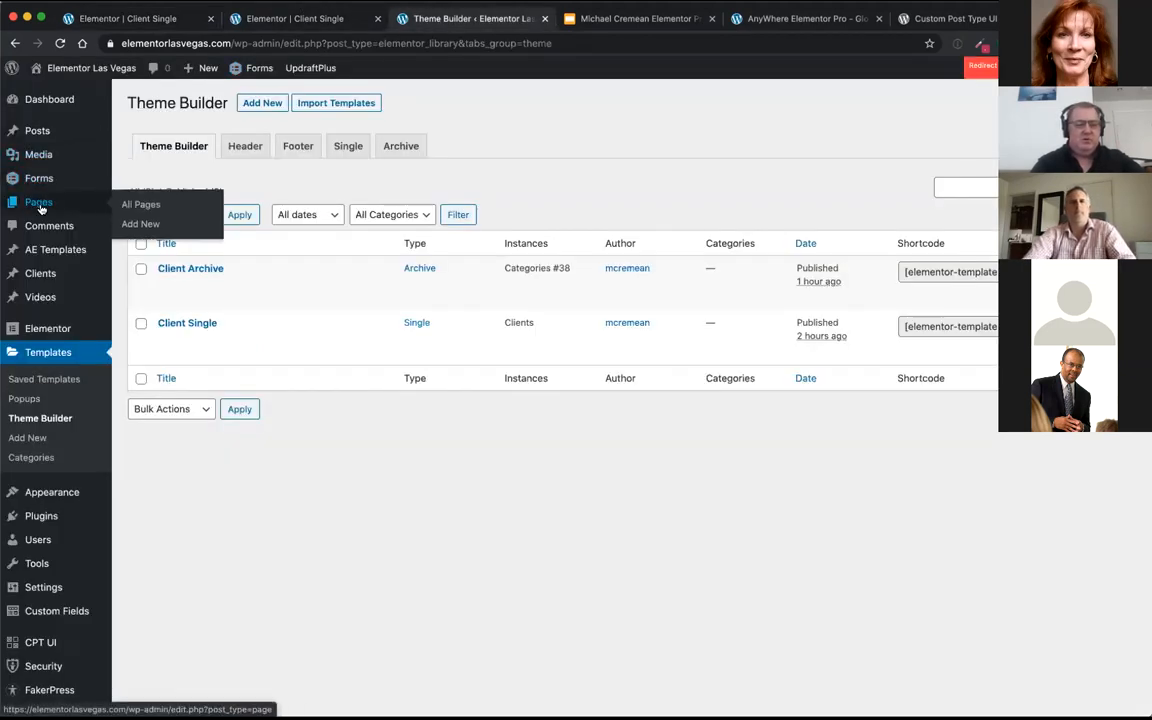
click(42, 274)
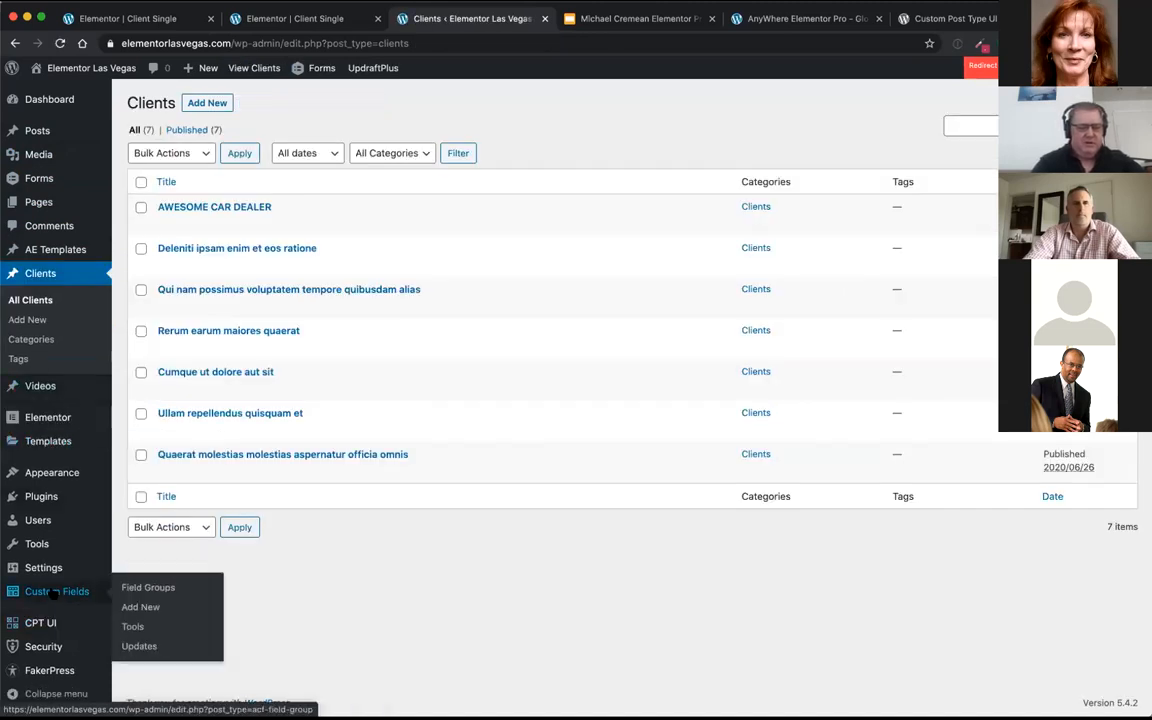
click(51, 590)
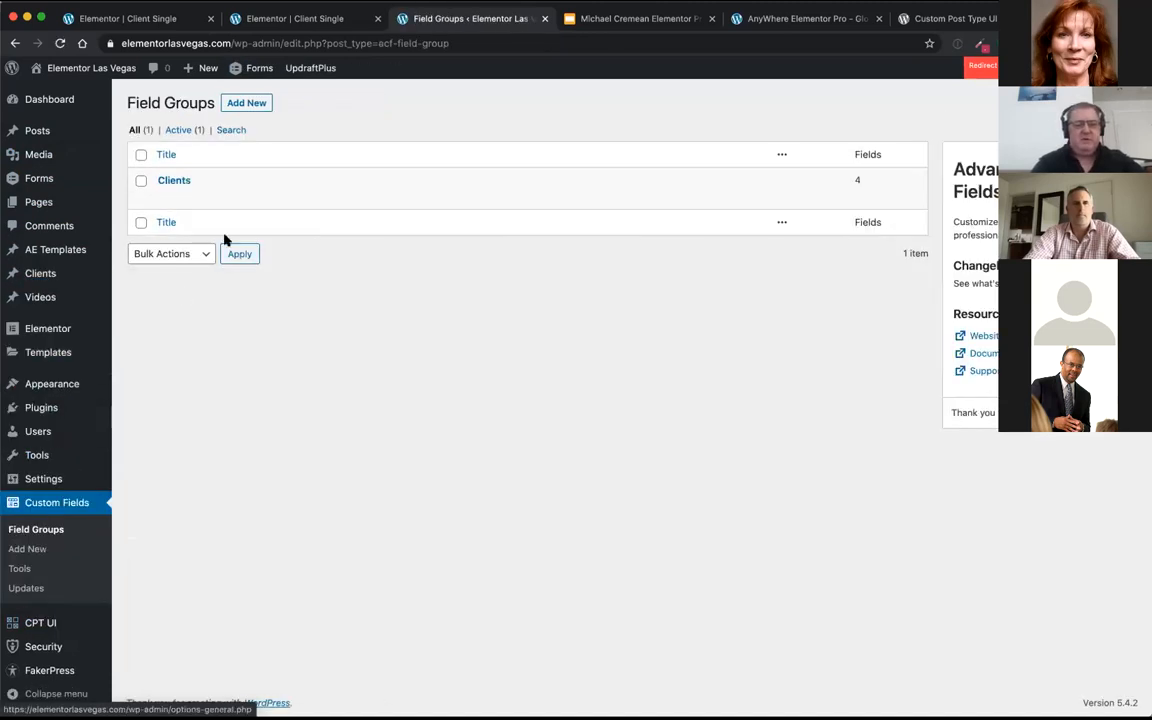
click(177, 181)
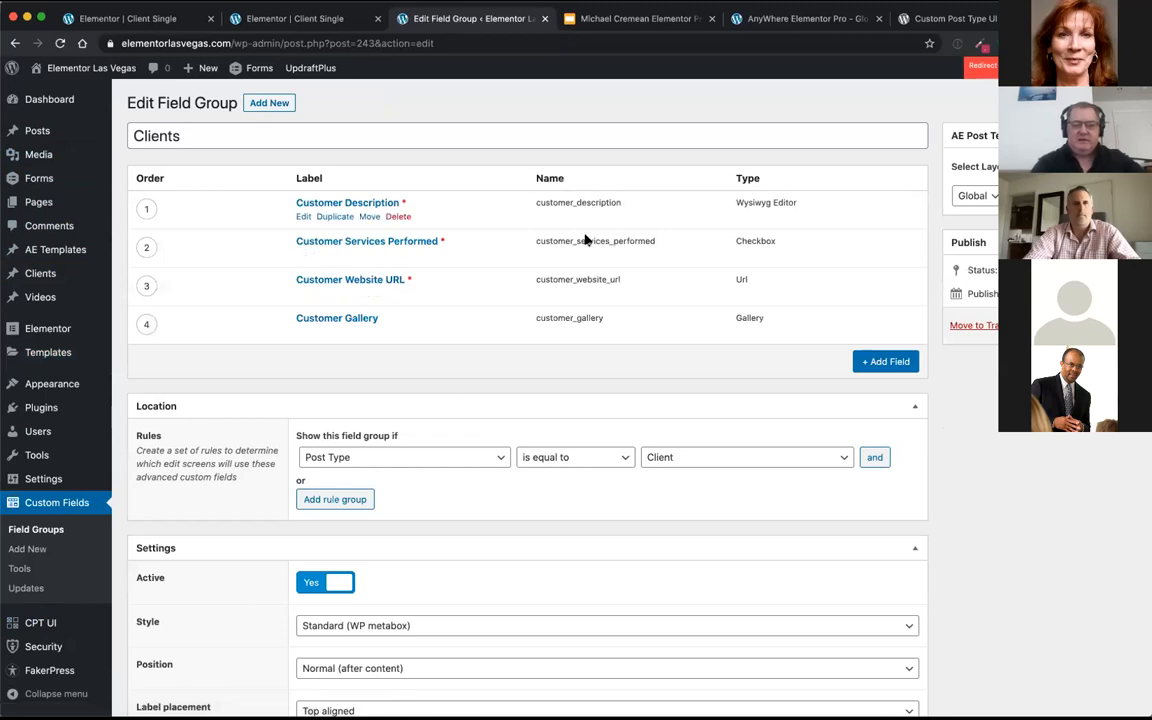
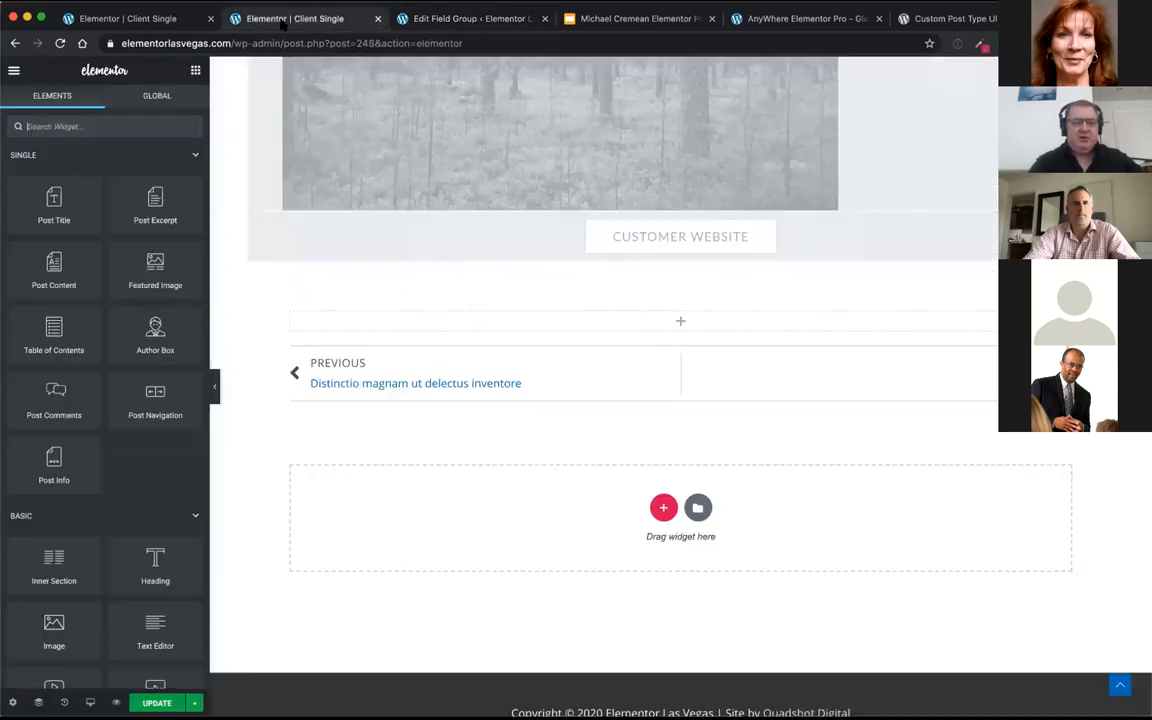
Step: Close the duplicate Client Single editor without saving its changes and return to the one containing the Work We Performed heading
click(284, 22)
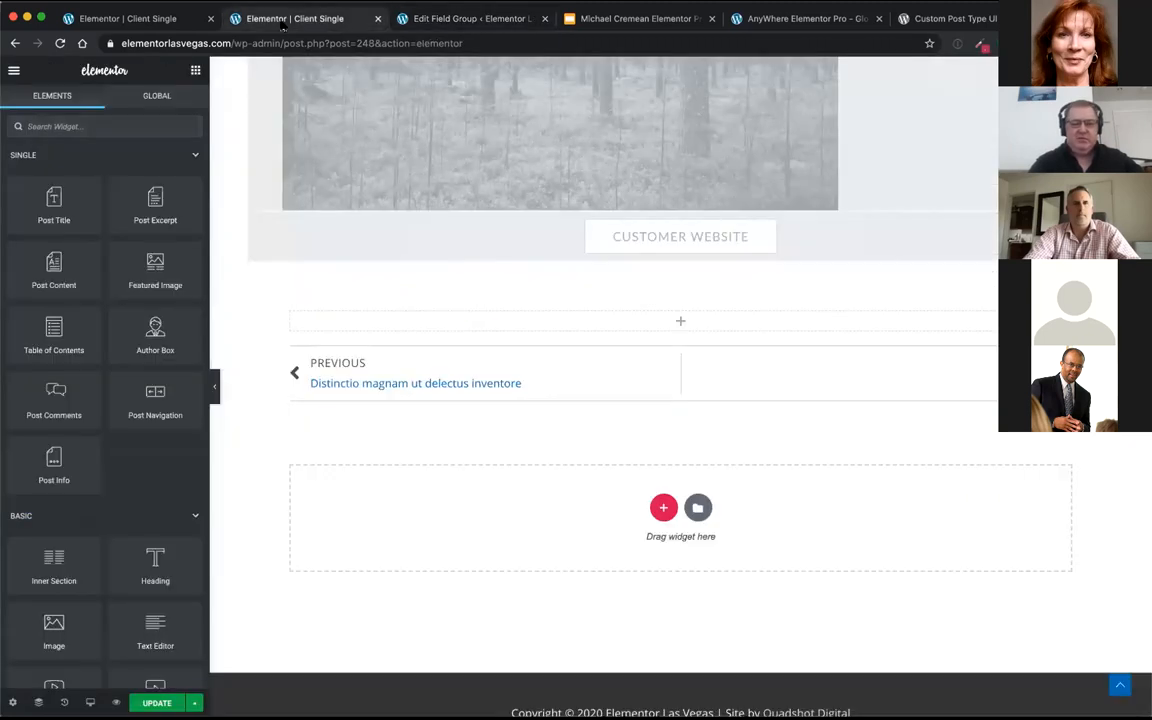
scroll(591, 270, up, 10)
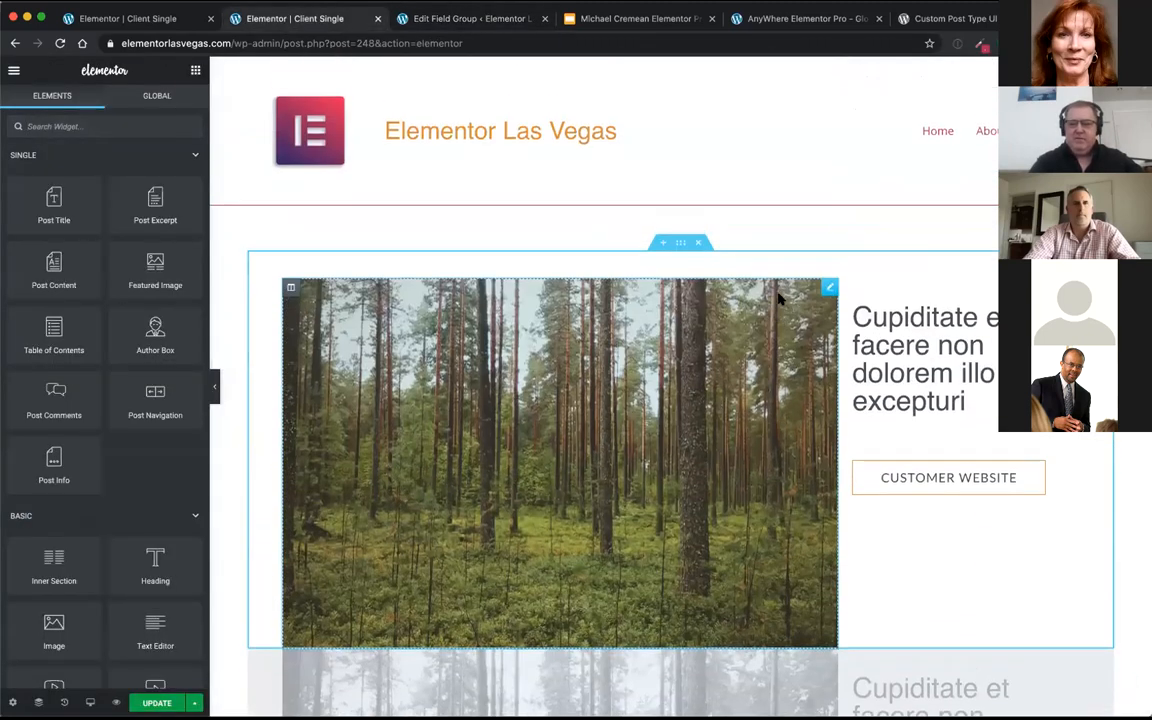
click(377, 18)
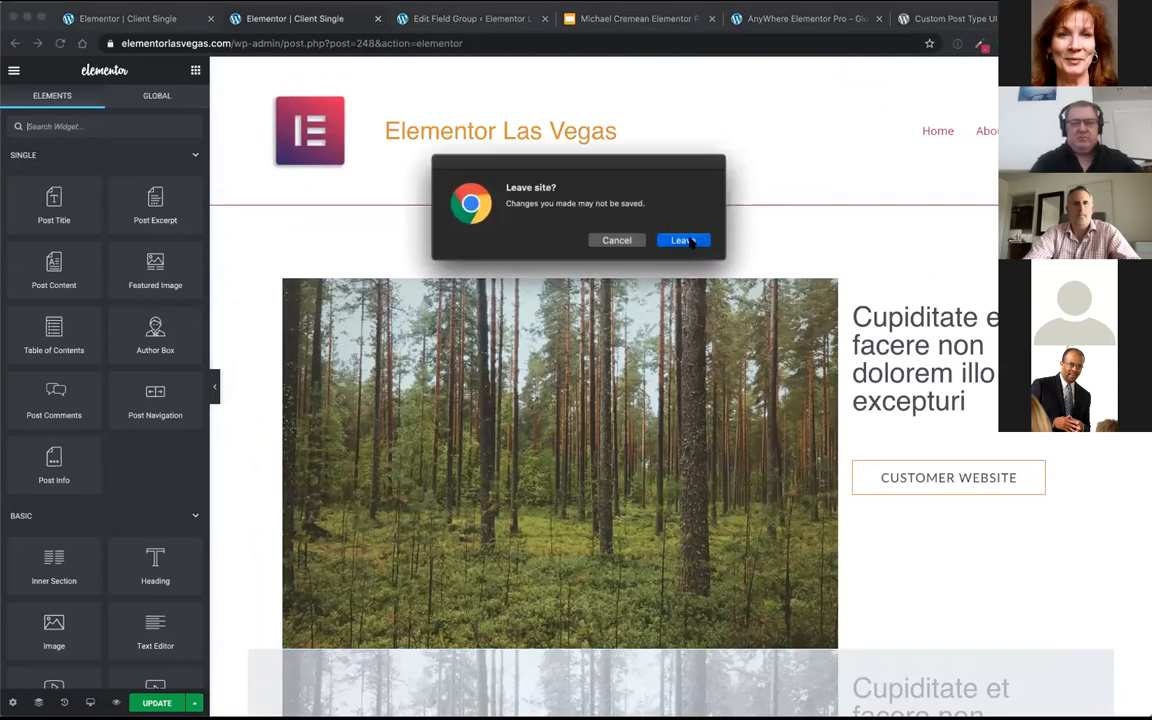
click(681, 240)
click(127, 18)
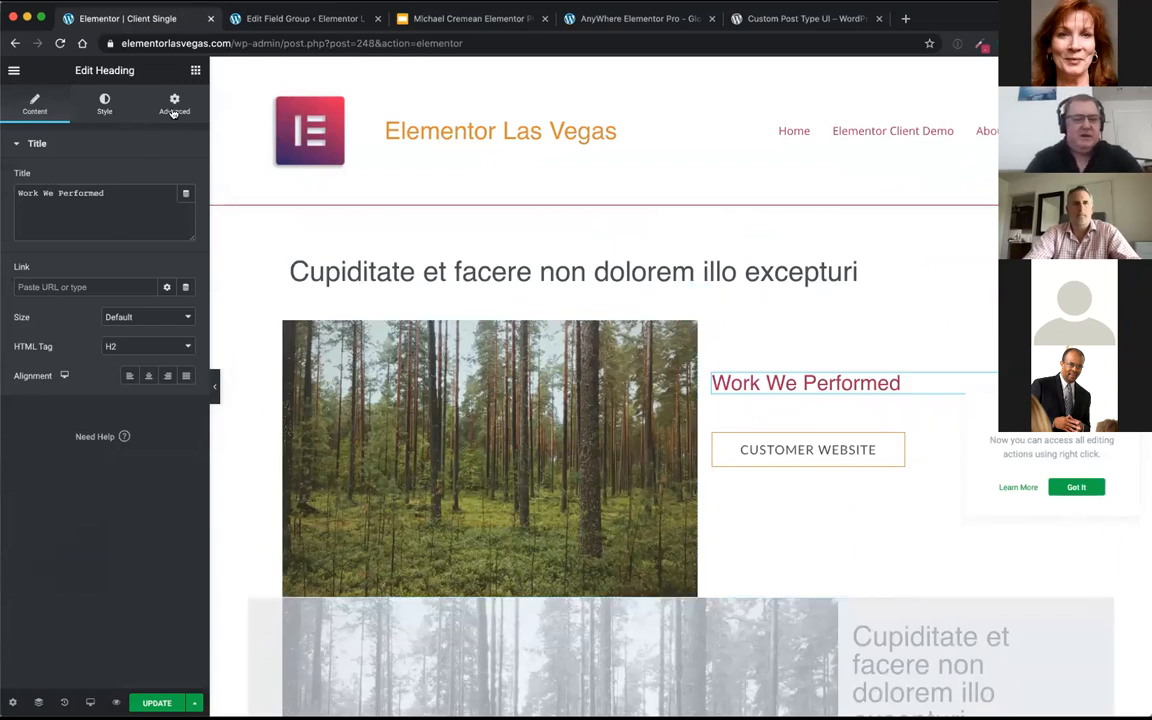
Step: Find the AE - ACF Fields widget with the search "acf" and place it between the Work We Performed heading and the Customer Website button
click(190, 69)
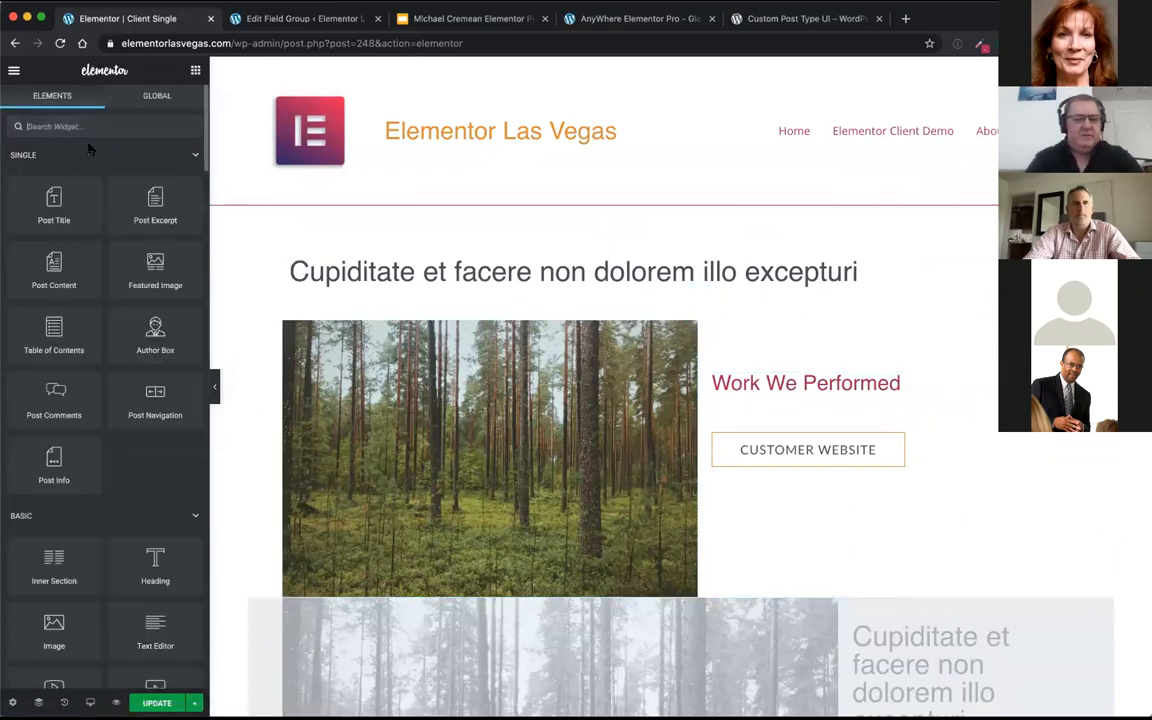
text(acf)
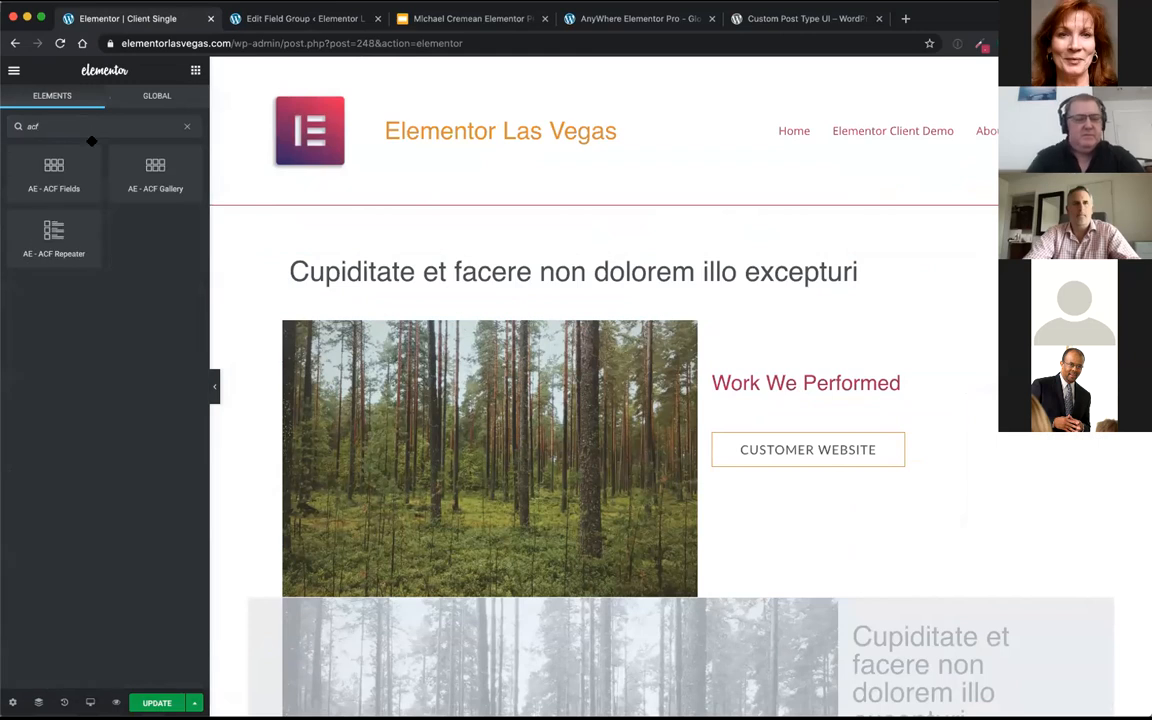
drag(49, 173, 805, 412)
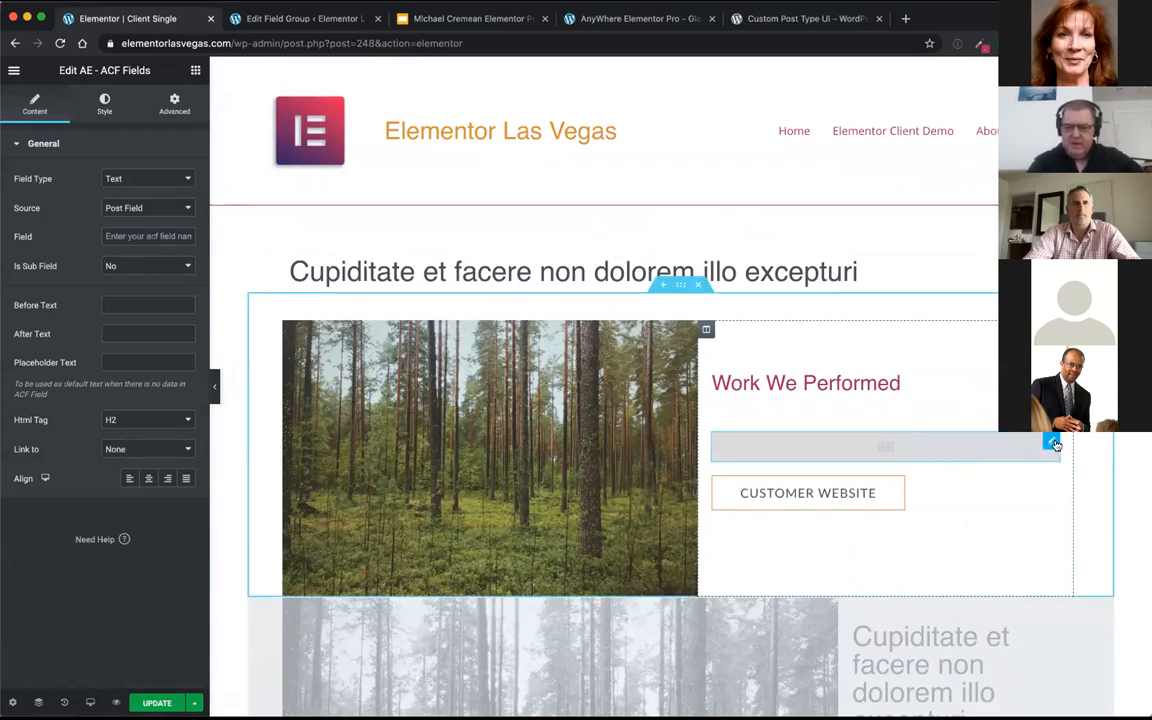
right_click(1050, 443)
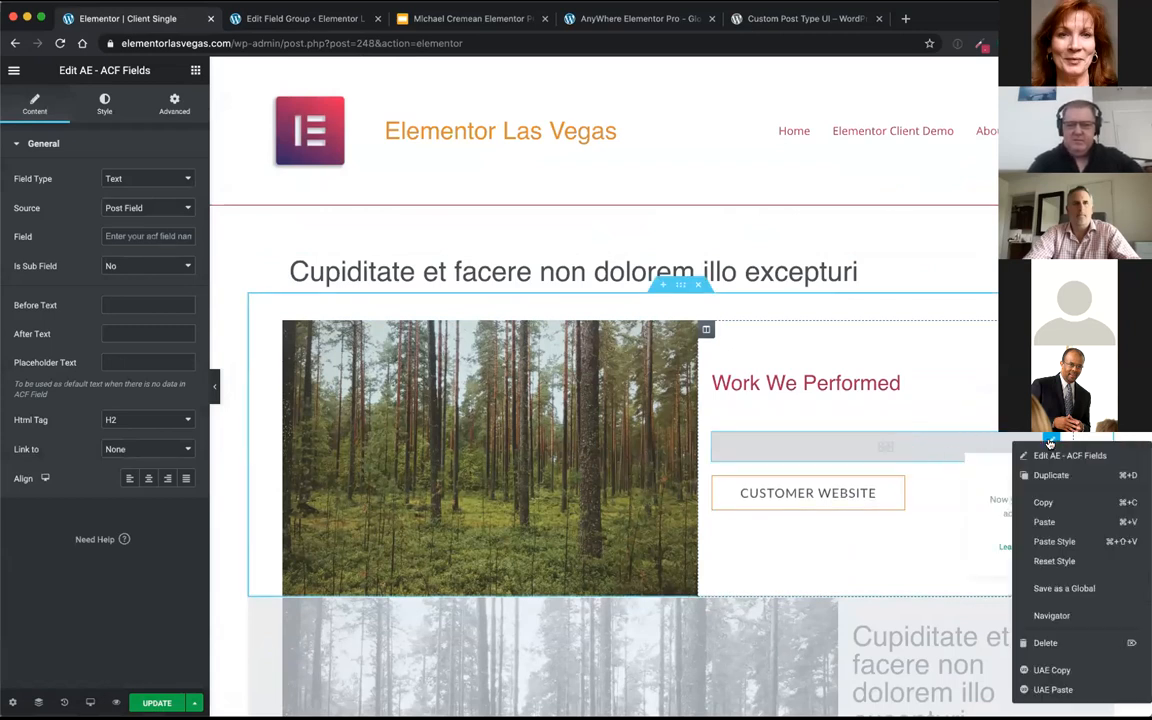
click(1088, 450)
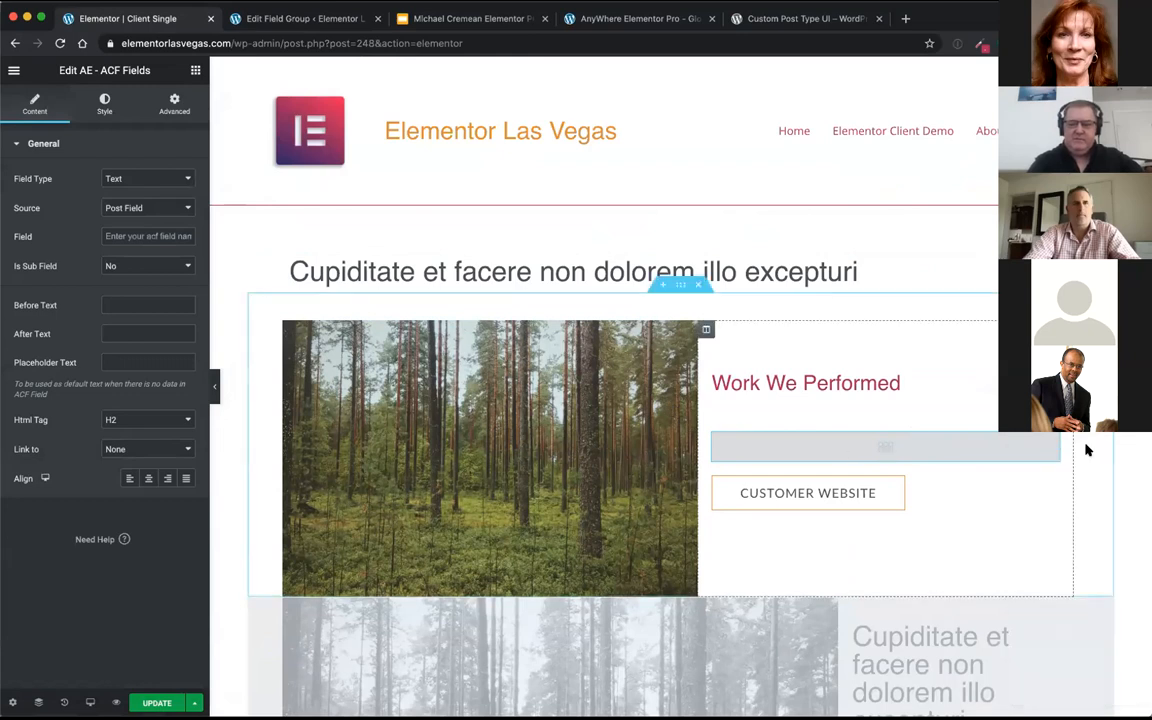
Step: Set the new ACF Fields widget's field type to Checkbox and keep Post Field as its source
click(145, 180)
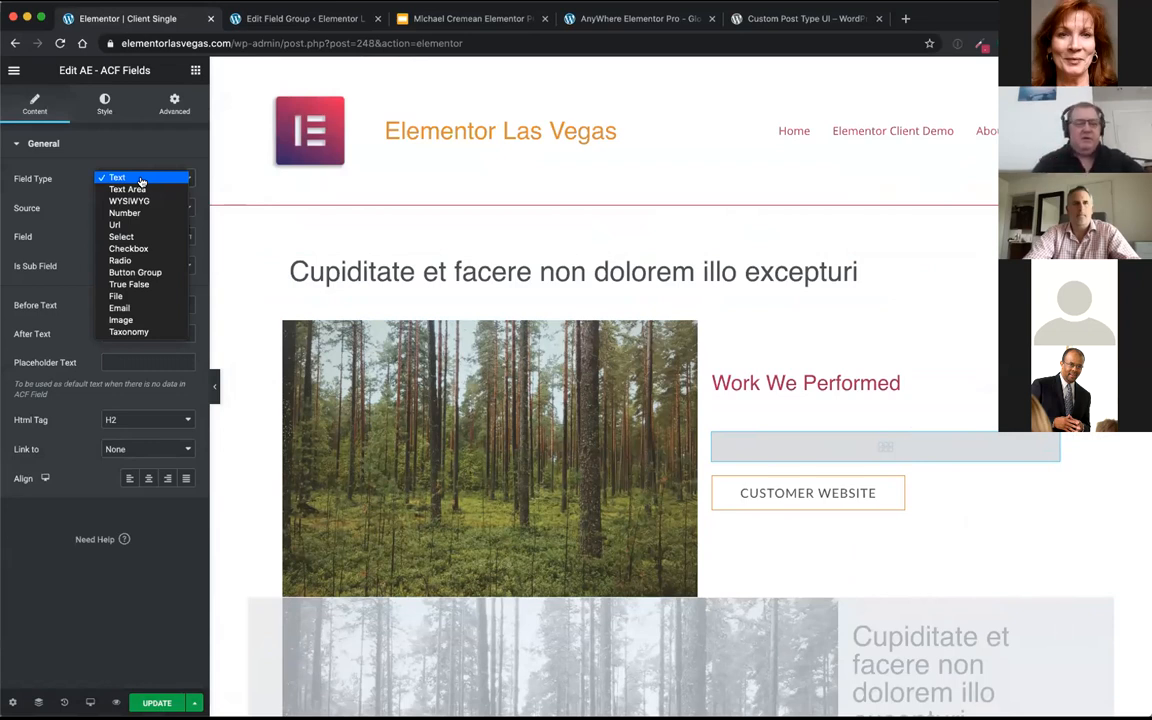
click(130, 249)
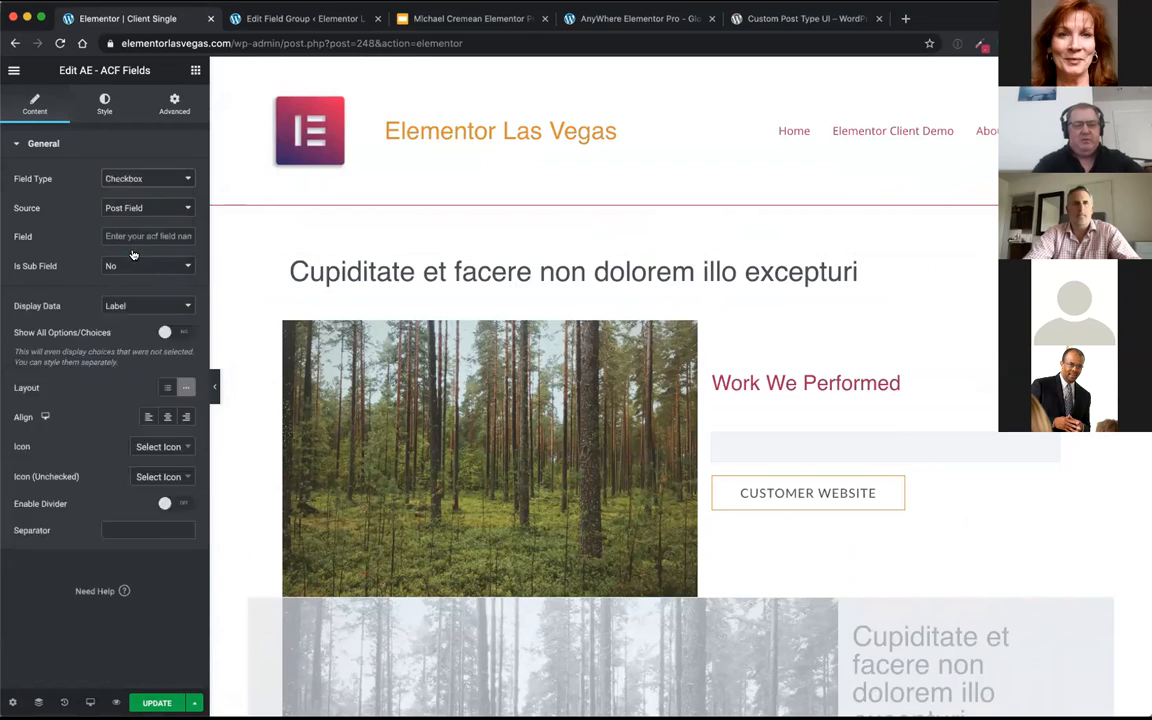
click(131, 208)
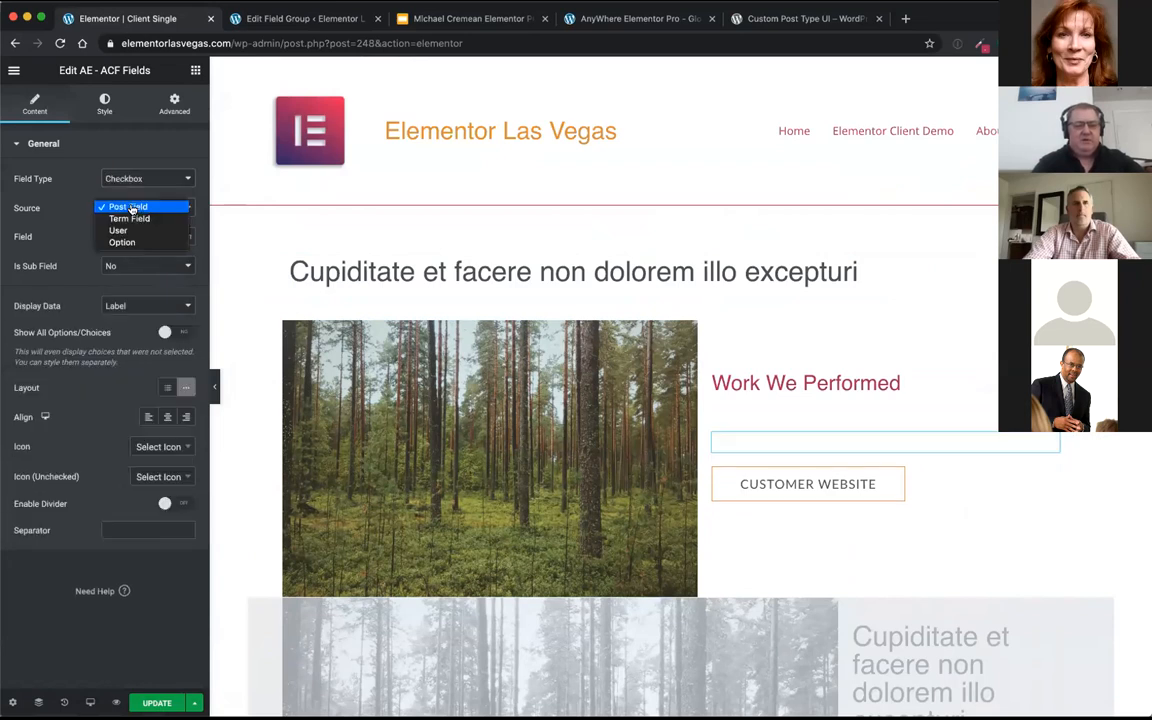
click(131, 208)
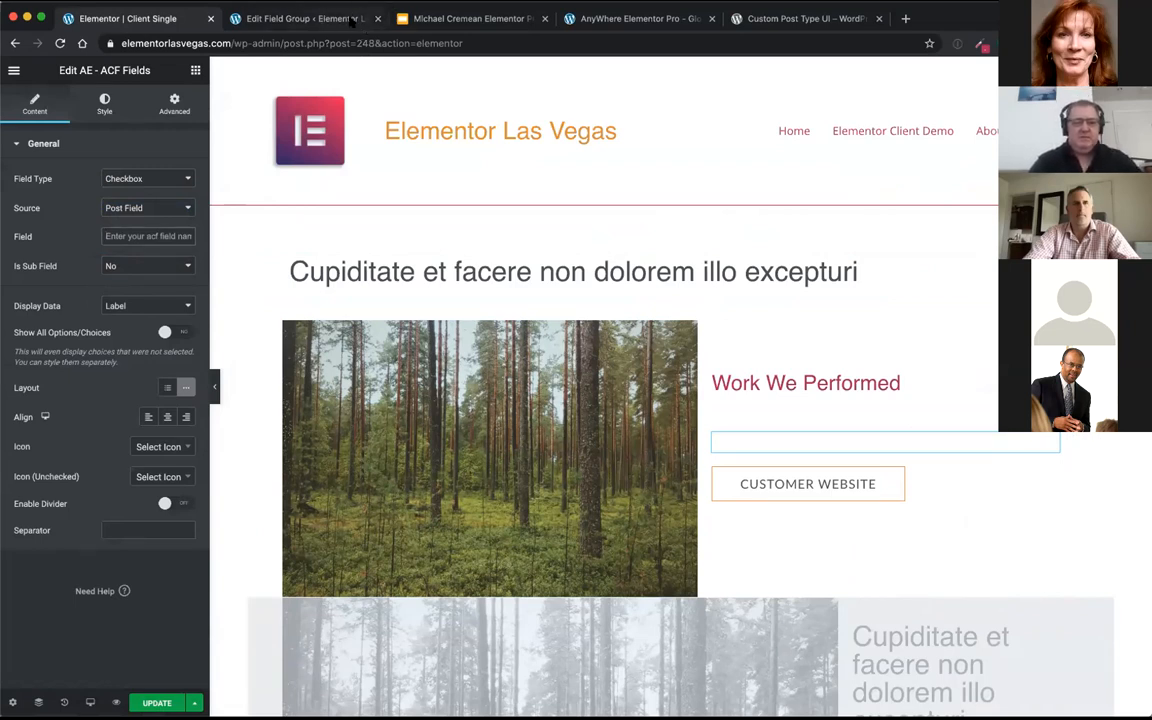
Step: Copy the name customer_services_performed from the Clients field group and enter it as the ACF Fields widget's field
click(306, 18)
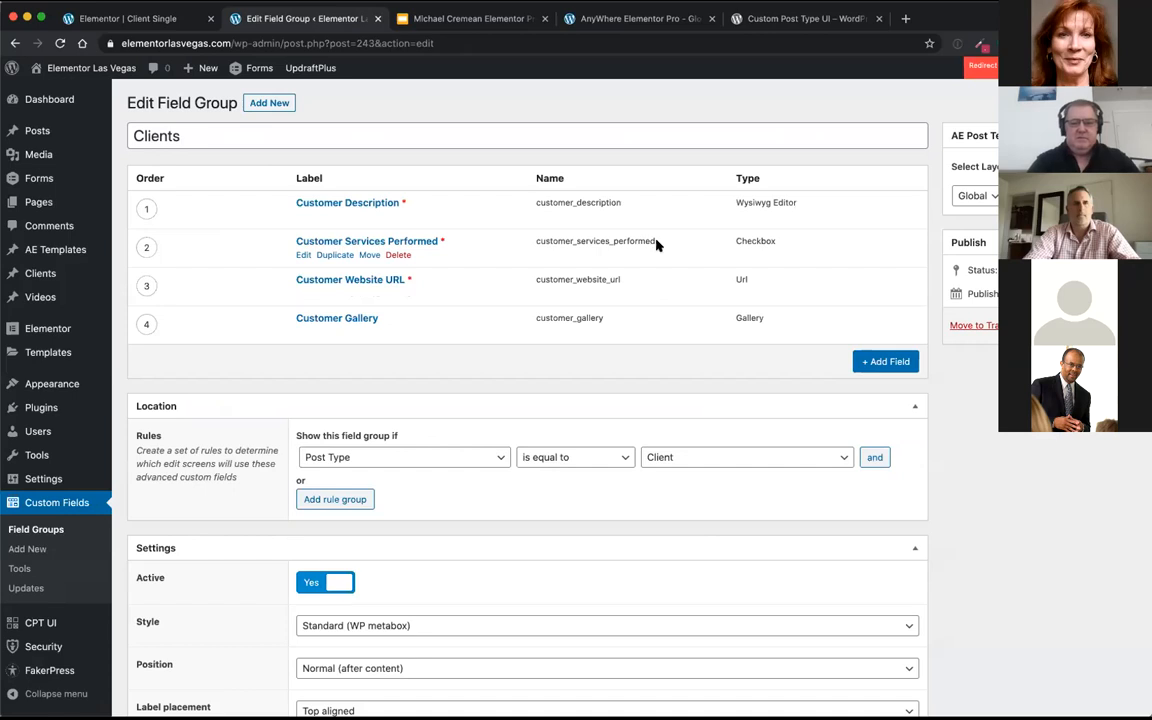
drag(656, 243, 530, 247)
key(ctrl+c)
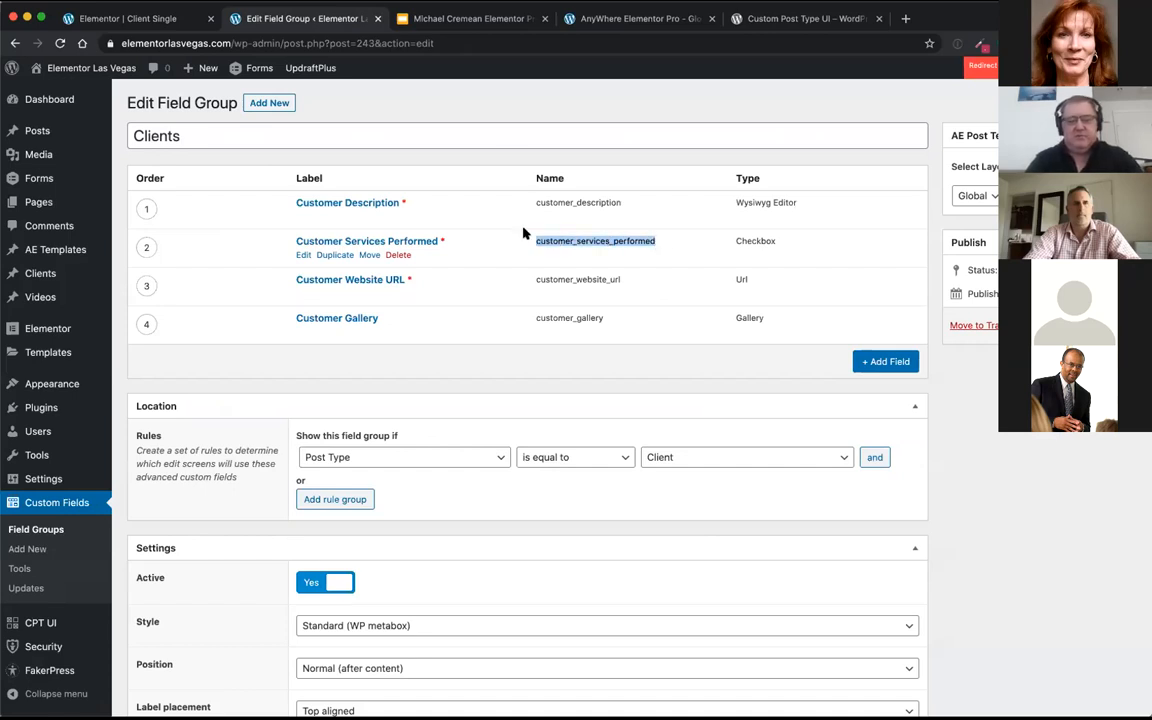
click(168, 20)
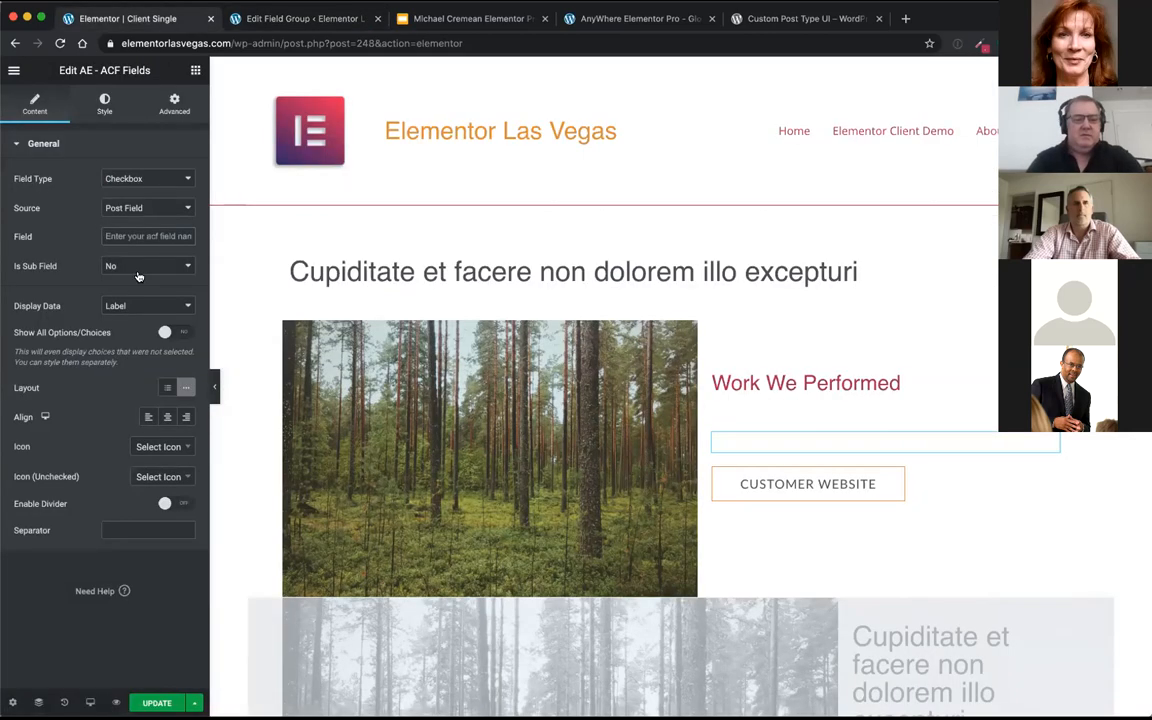
click(126, 237)
key(ctrl+v)
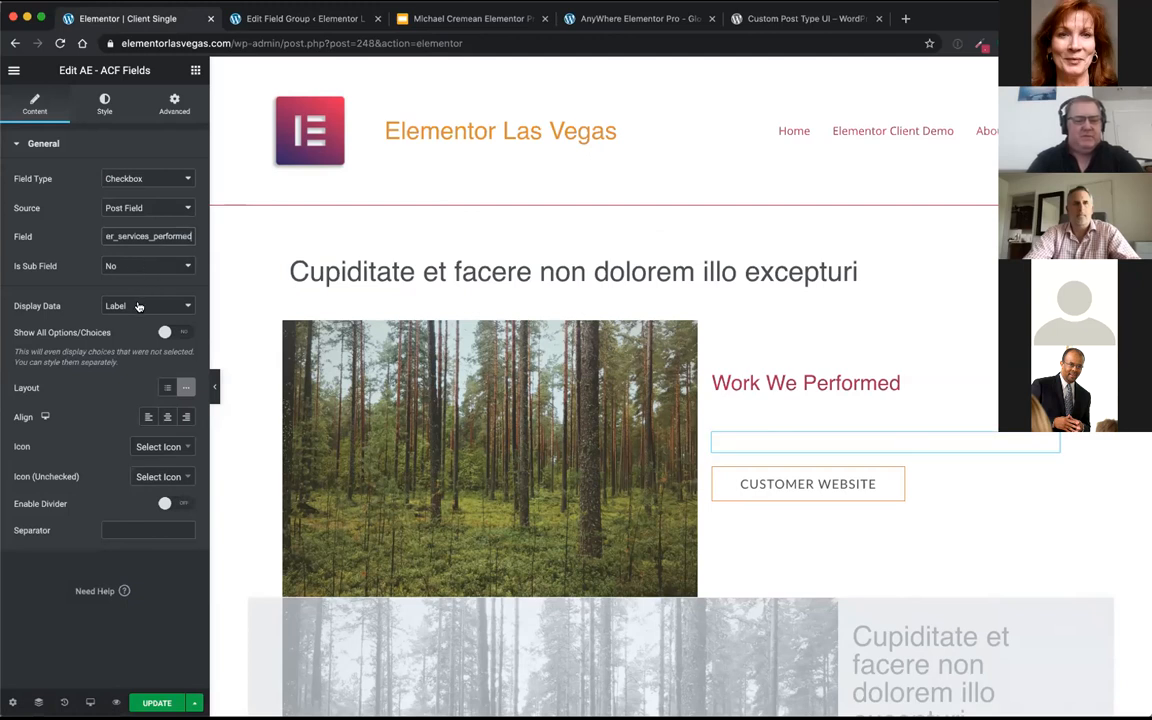
Step: Give the services checkbox list a vertical layout, left alignment and the arrow-right icon, leaving the unchecked icon unset
click(166, 388)
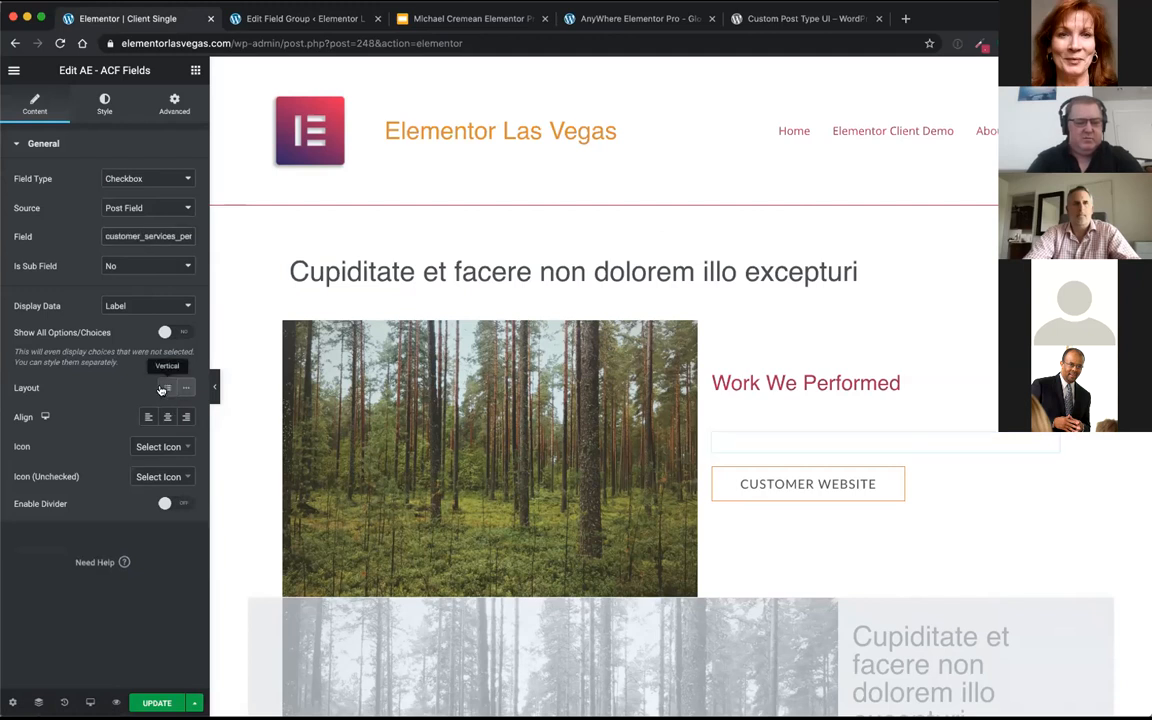
click(149, 417)
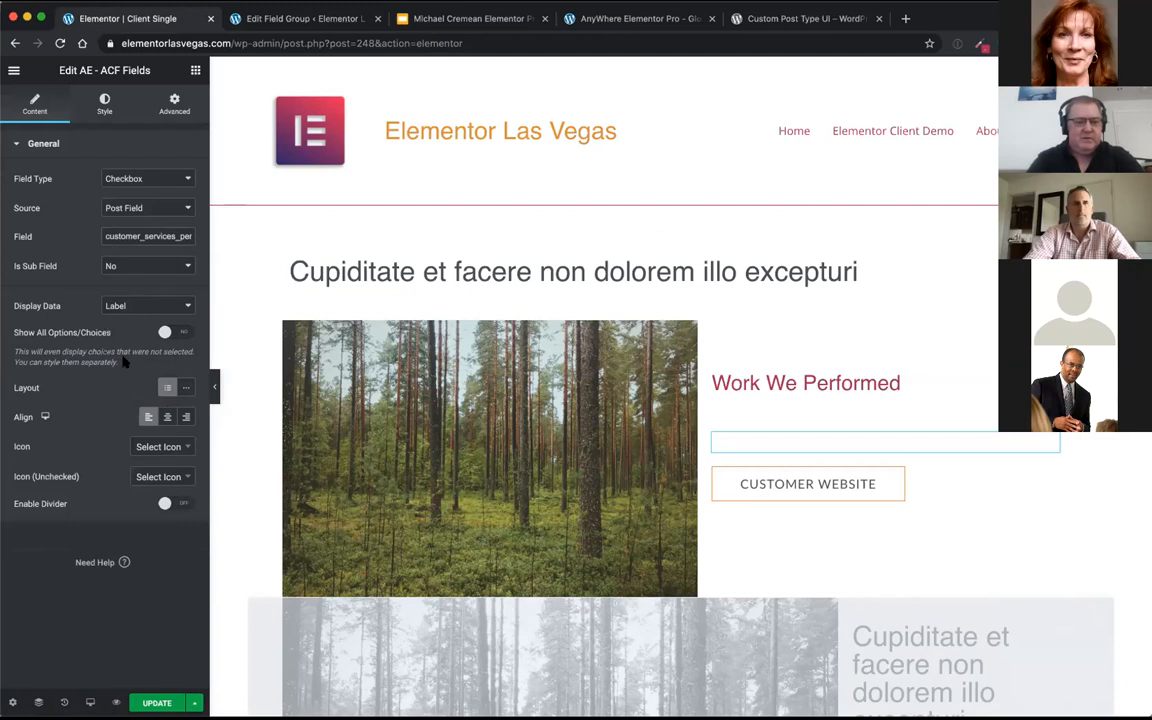
click(173, 450)
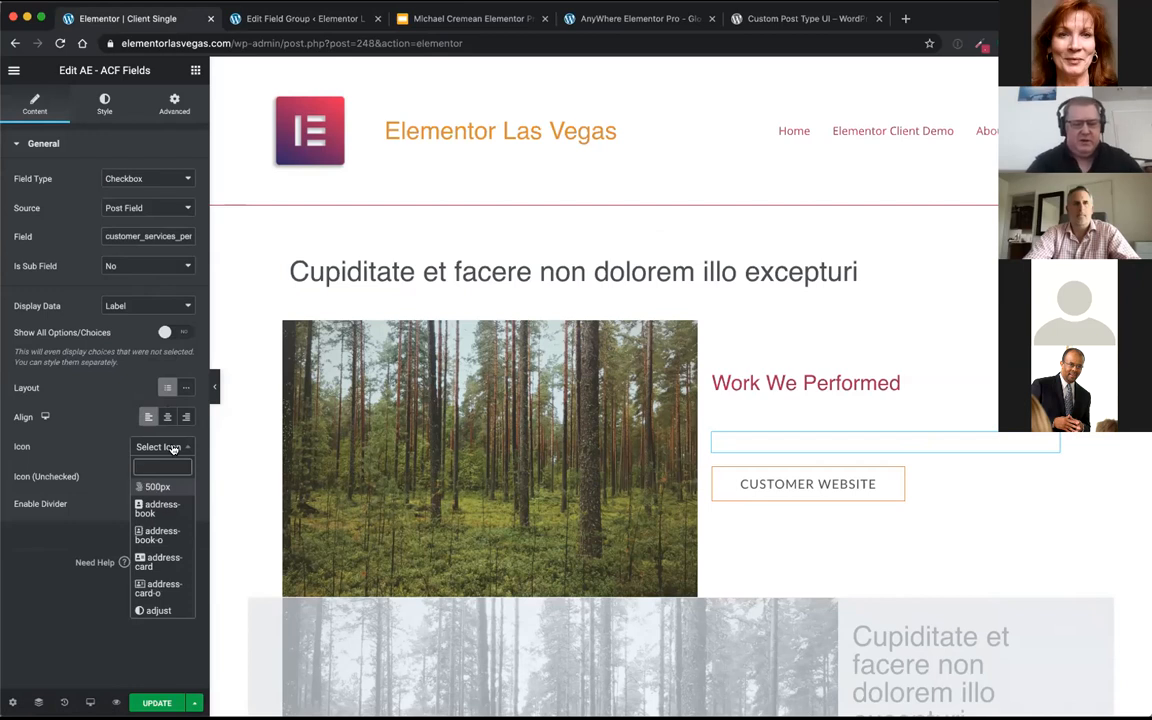
text(arrod)
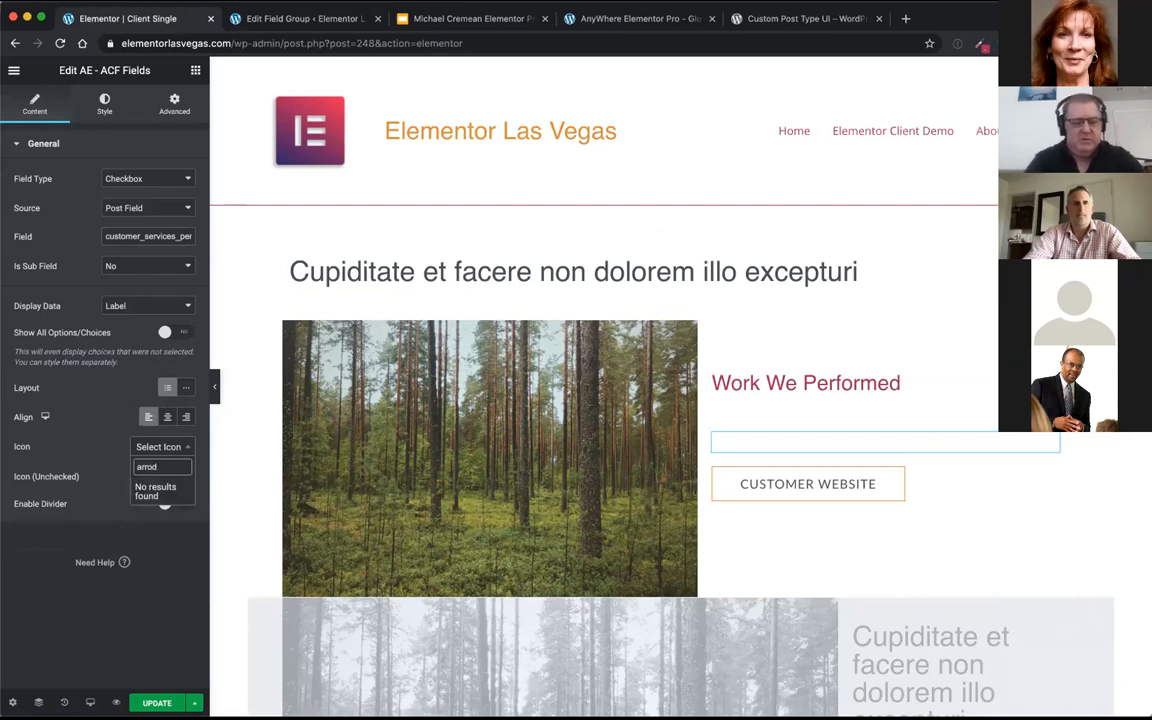
key(BackSpace)
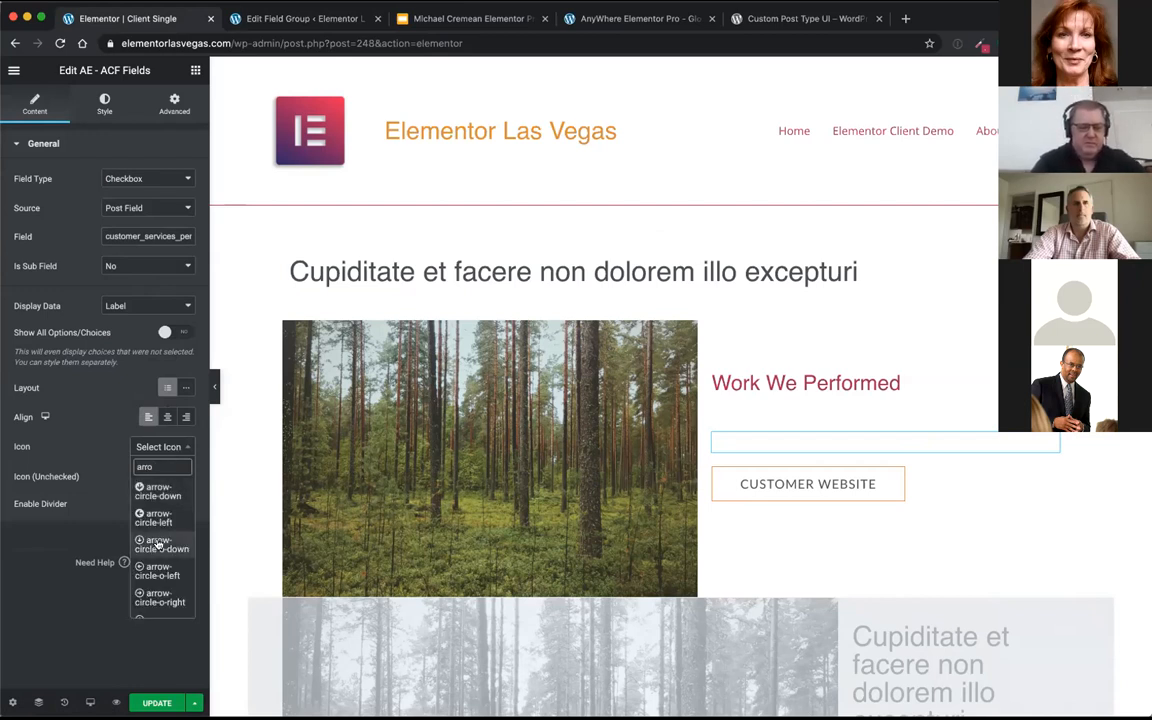
scroll(157, 537, down, 1)
scroll(157, 537, down, 4)
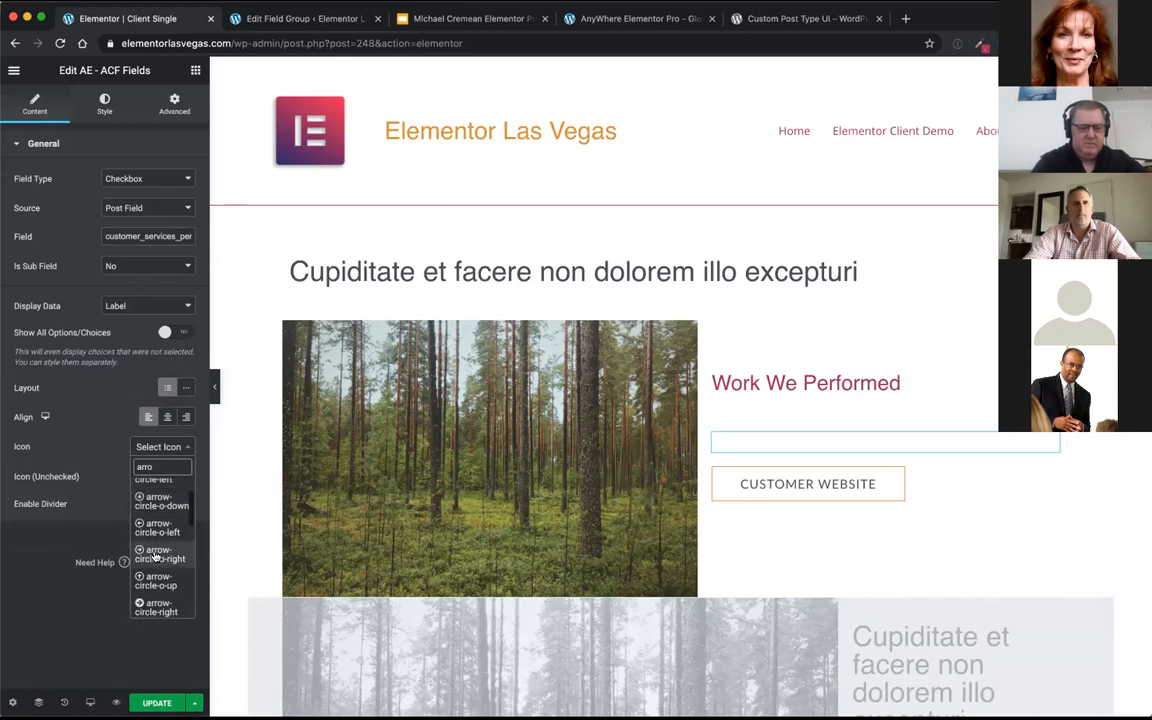
scroll(155, 540, down, 1)
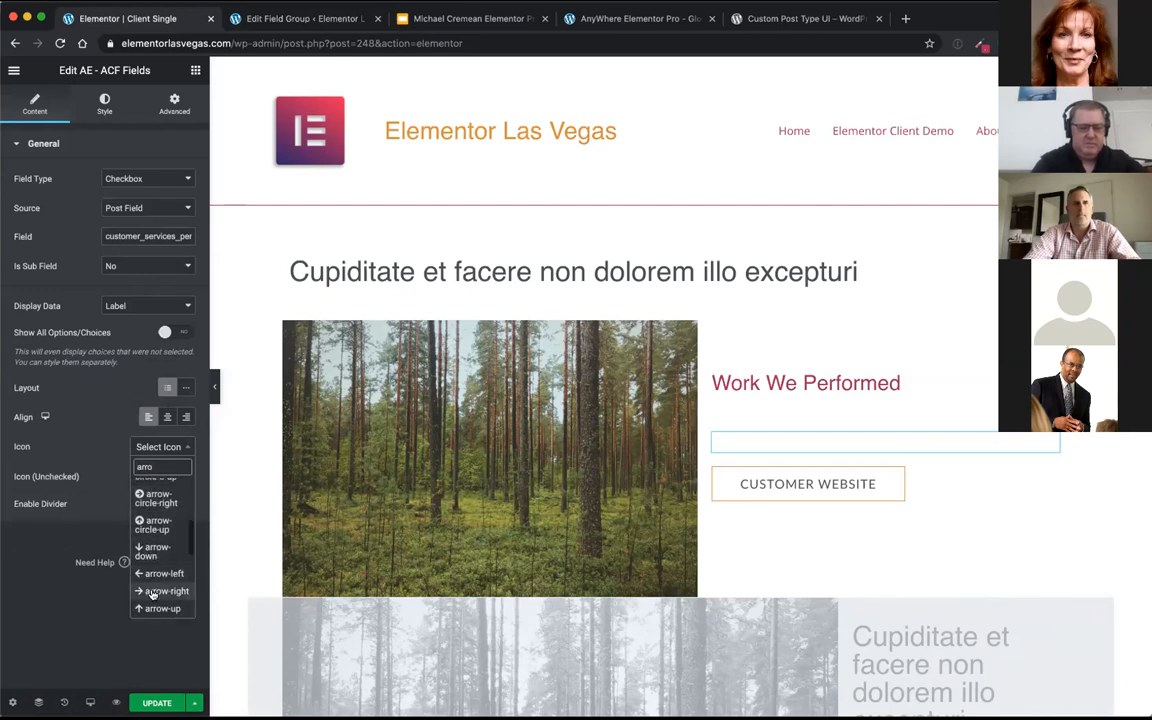
click(155, 591)
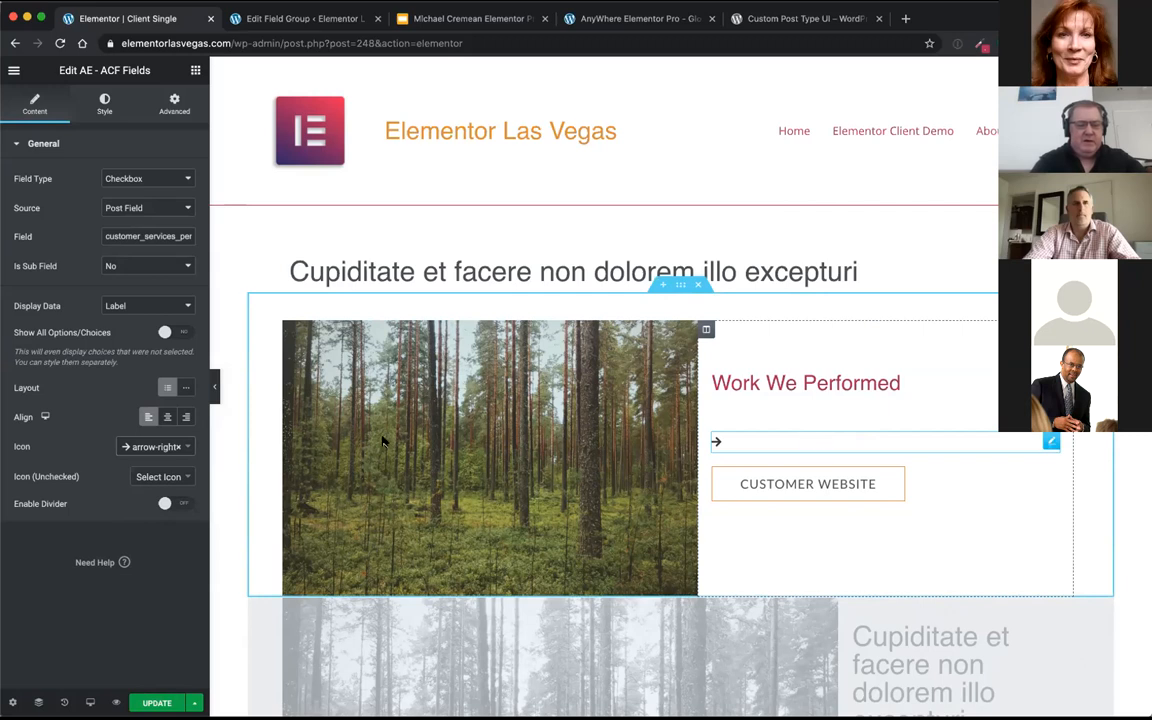
click(157, 476)
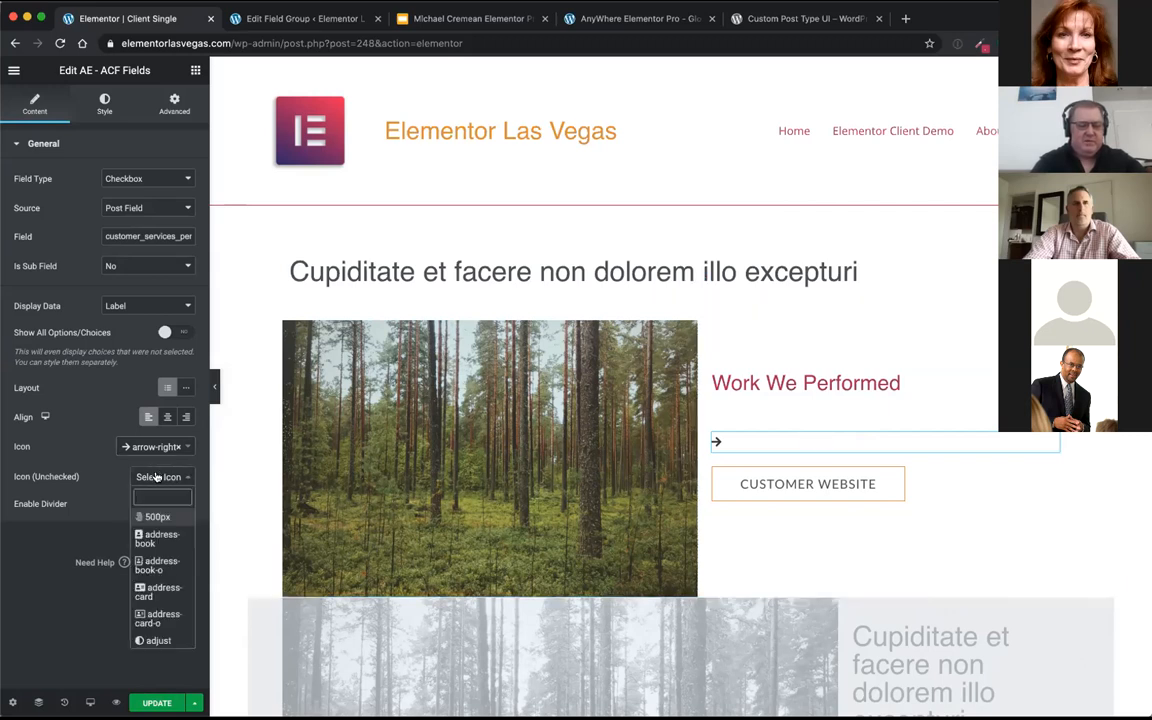
click(156, 477)
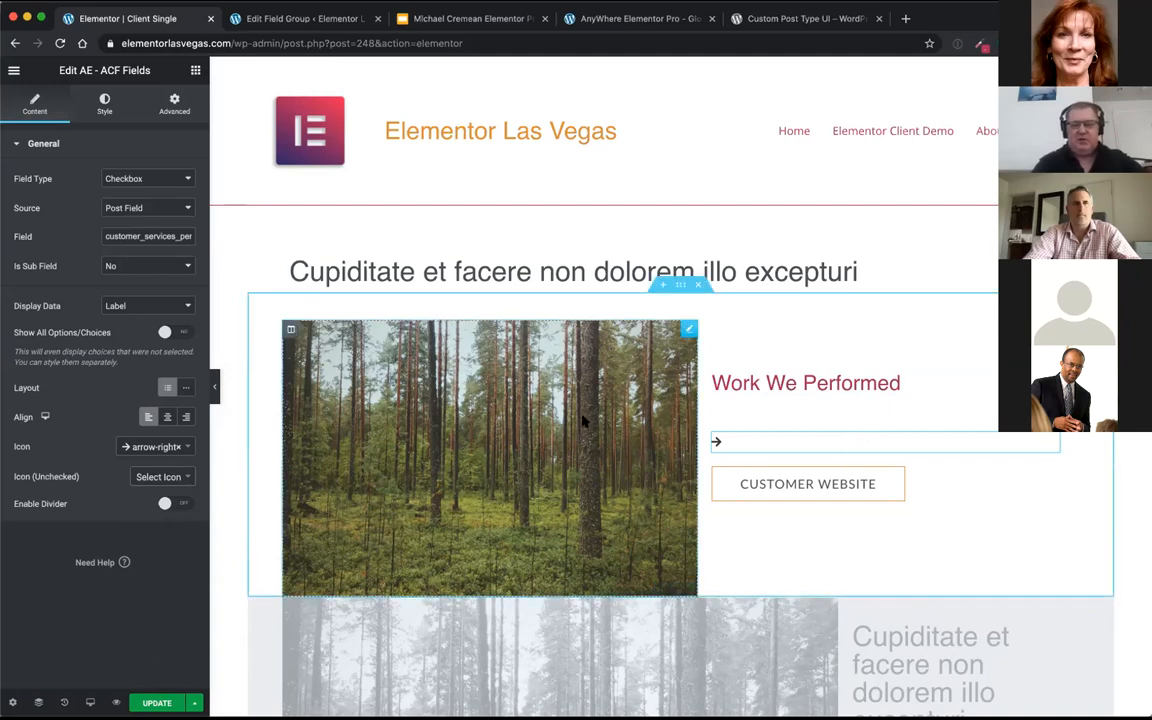
Step: Inspect the Customer Website button's dynamic link and its ACF URL field key, and reopen the services widget's settings
scroll(600, 415, down, 3)
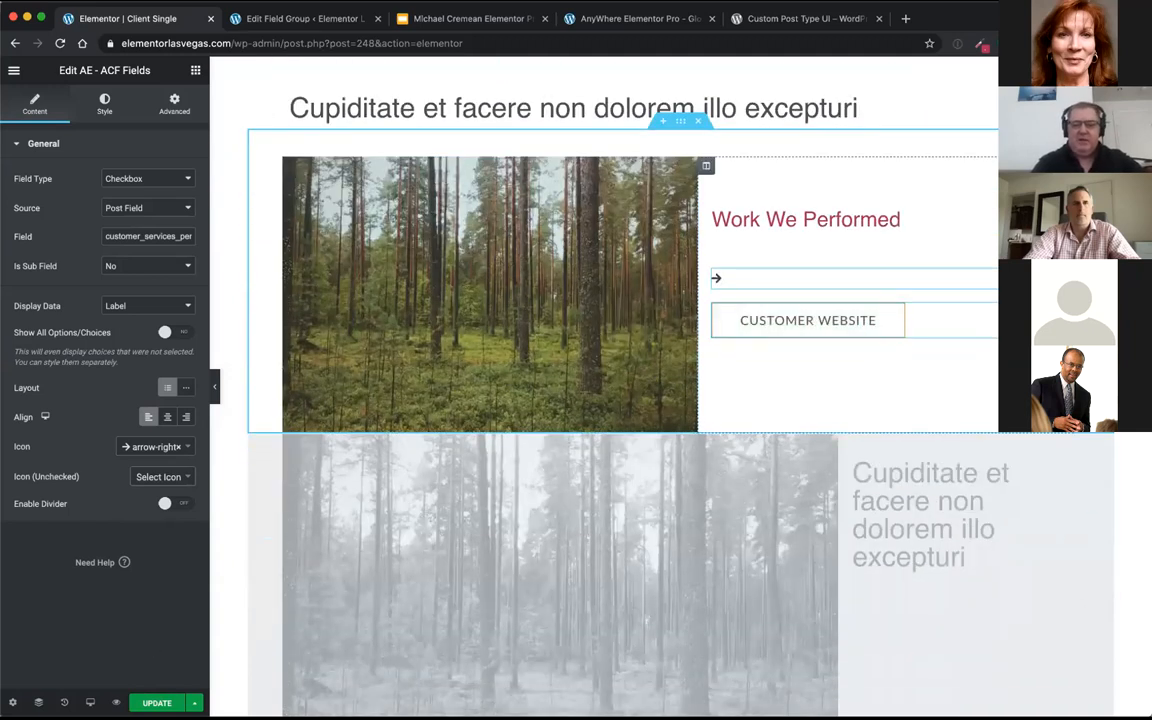
click(1058, 311)
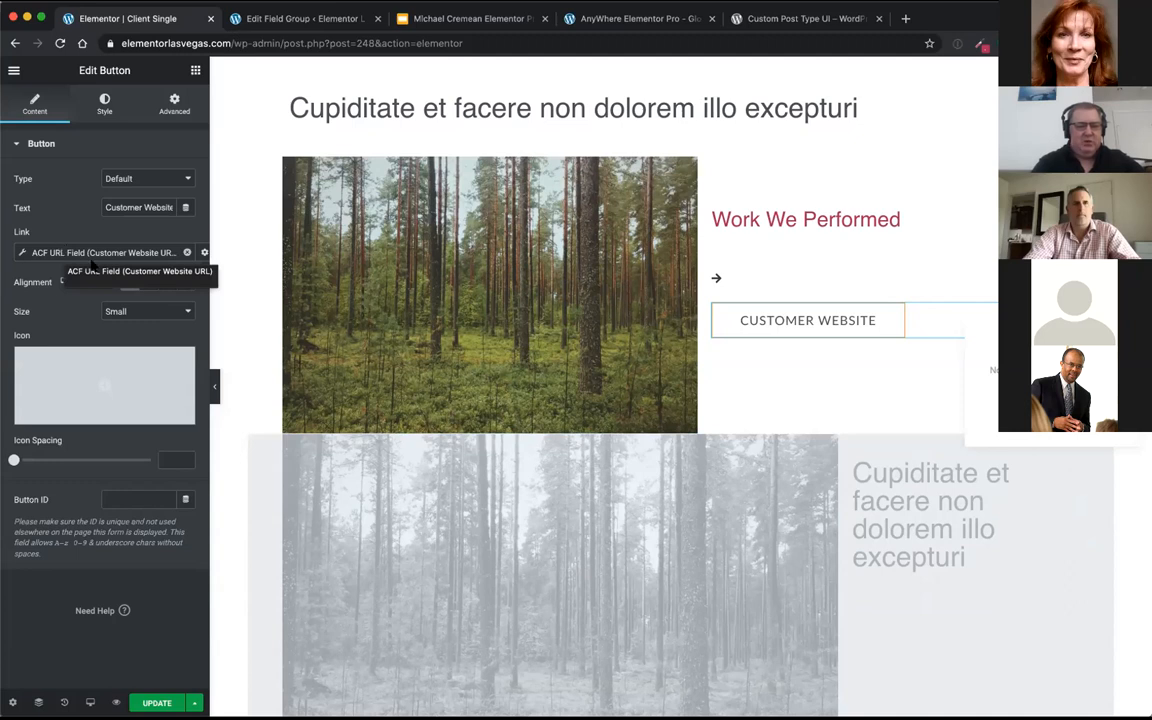
click(142, 251)
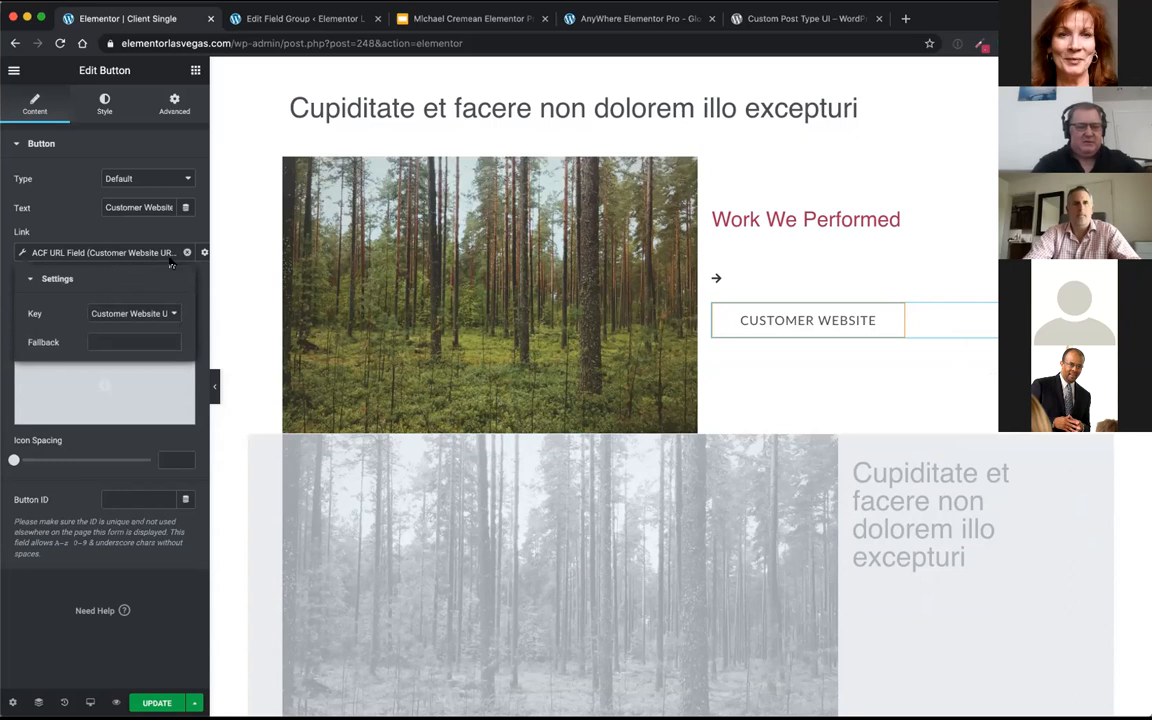
click(135, 313)
click(136, 313)
click(101, 234)
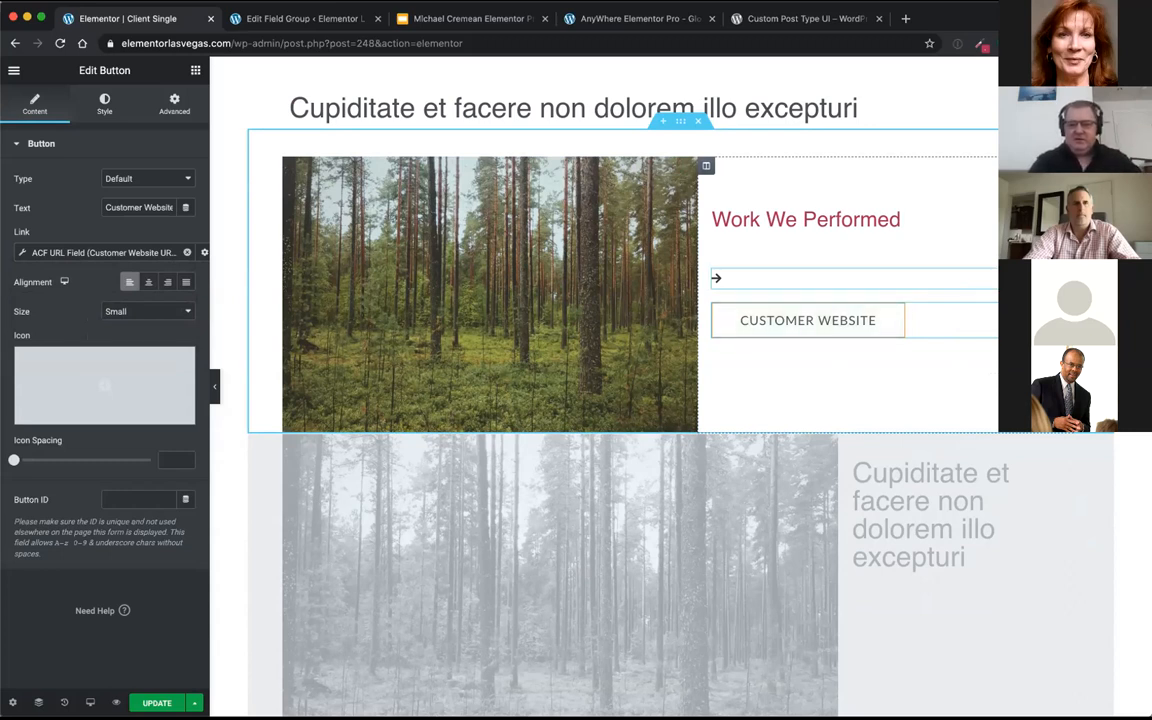
click(760, 278)
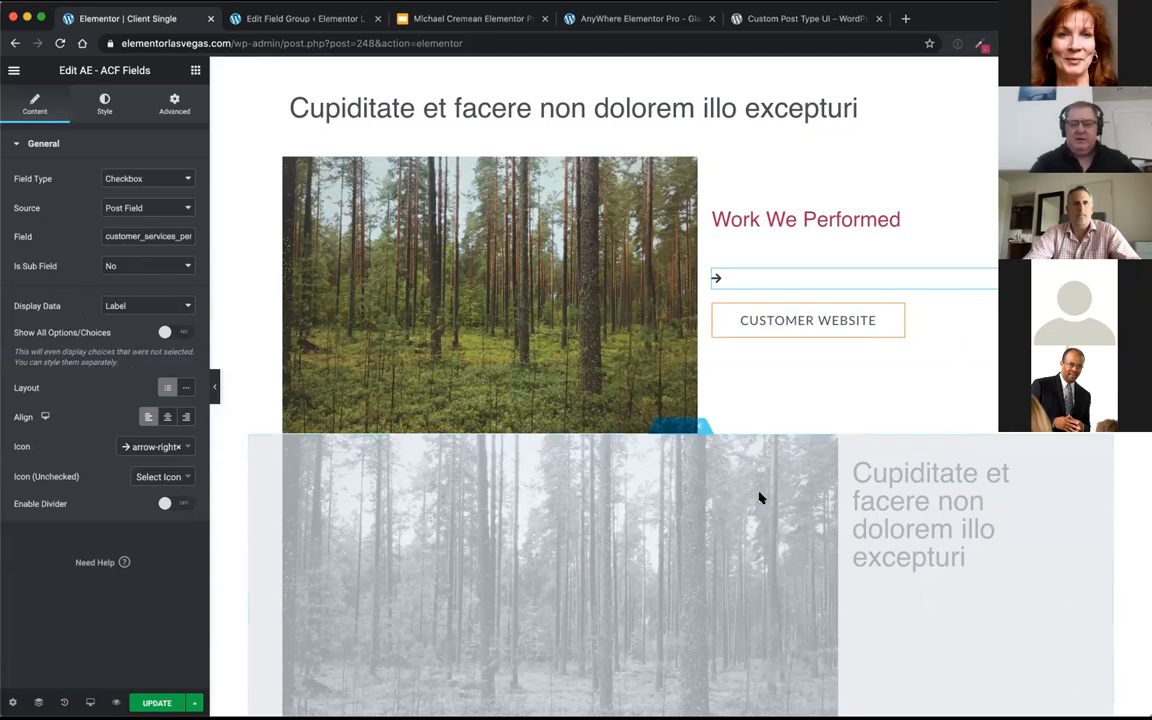
Step: Add an AE - ACF Gallery widget to the empty section above the post navigation and open its settings
scroll(759, 497, down, 1)
scroll(759, 497, down, 5)
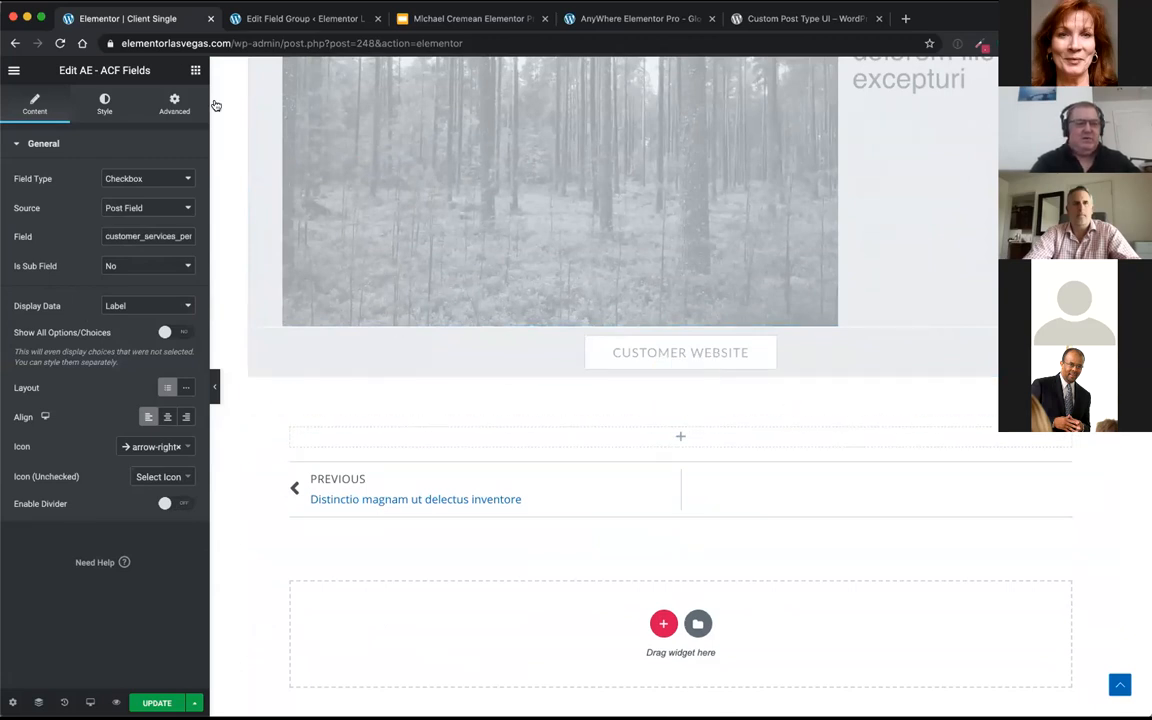
click(195, 70)
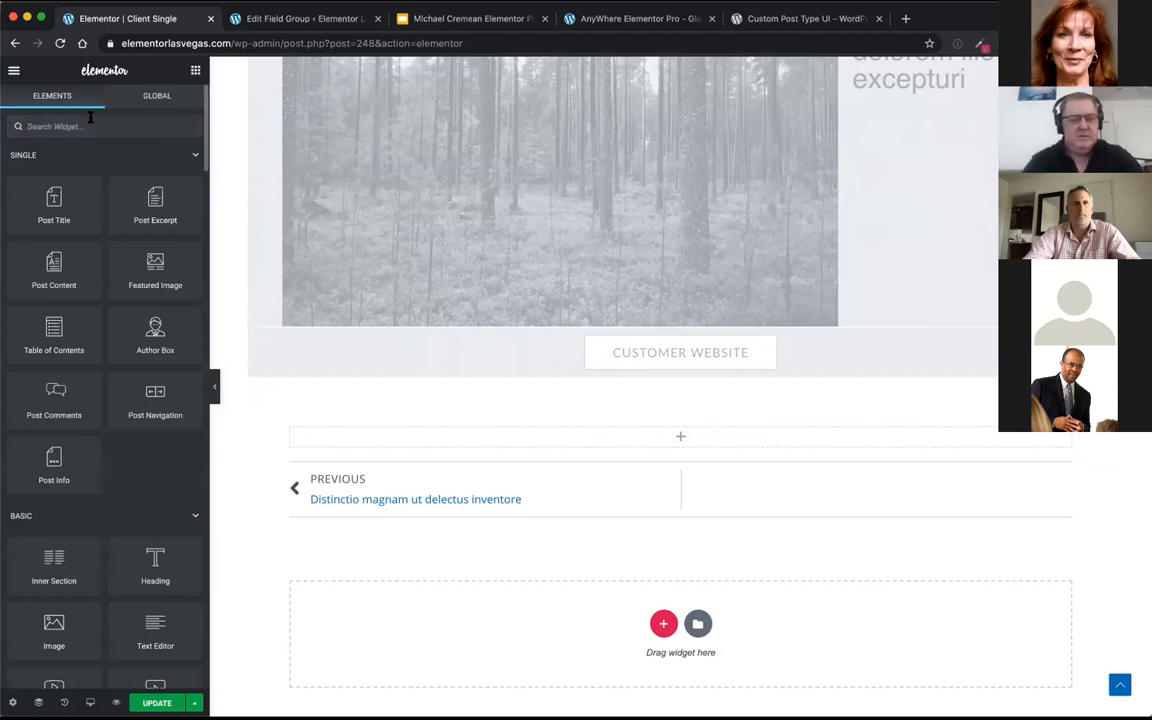
text(ac)
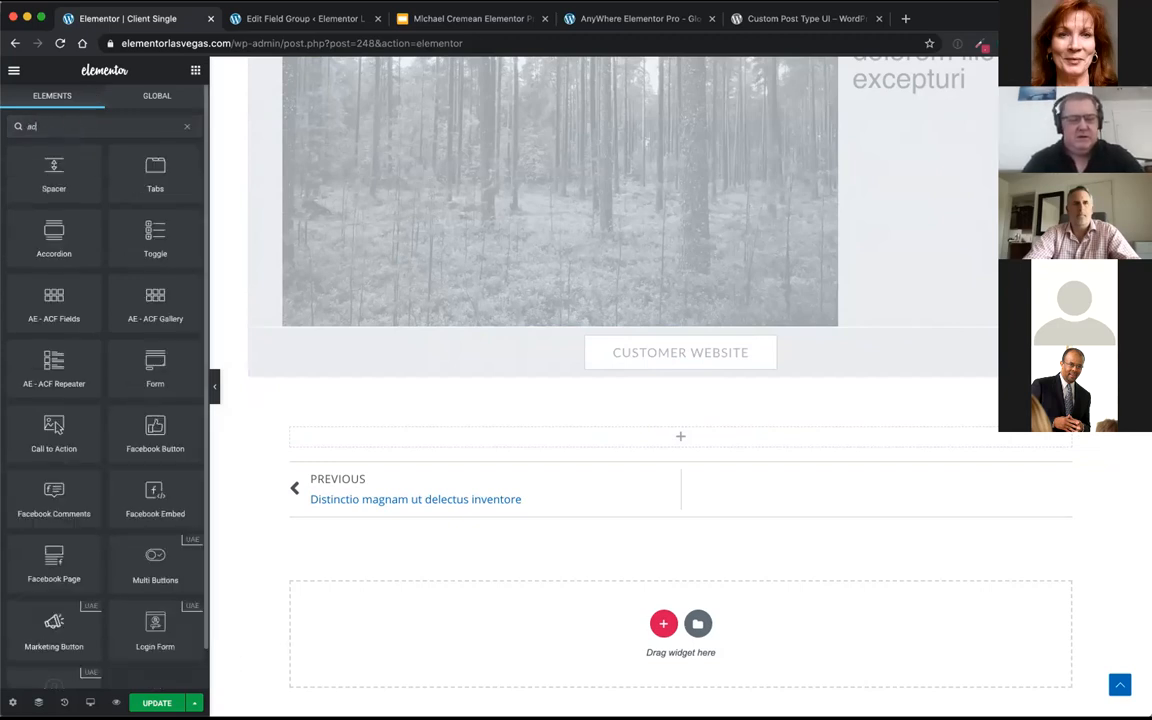
text(f)
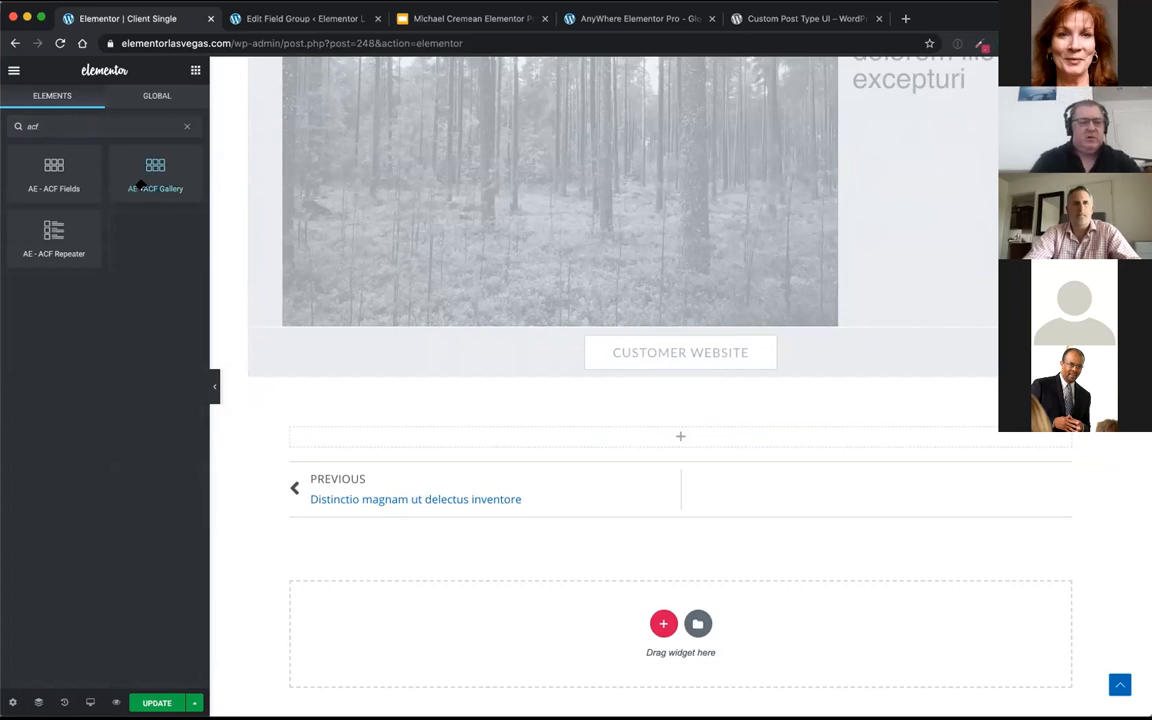
drag(143, 187, 664, 450)
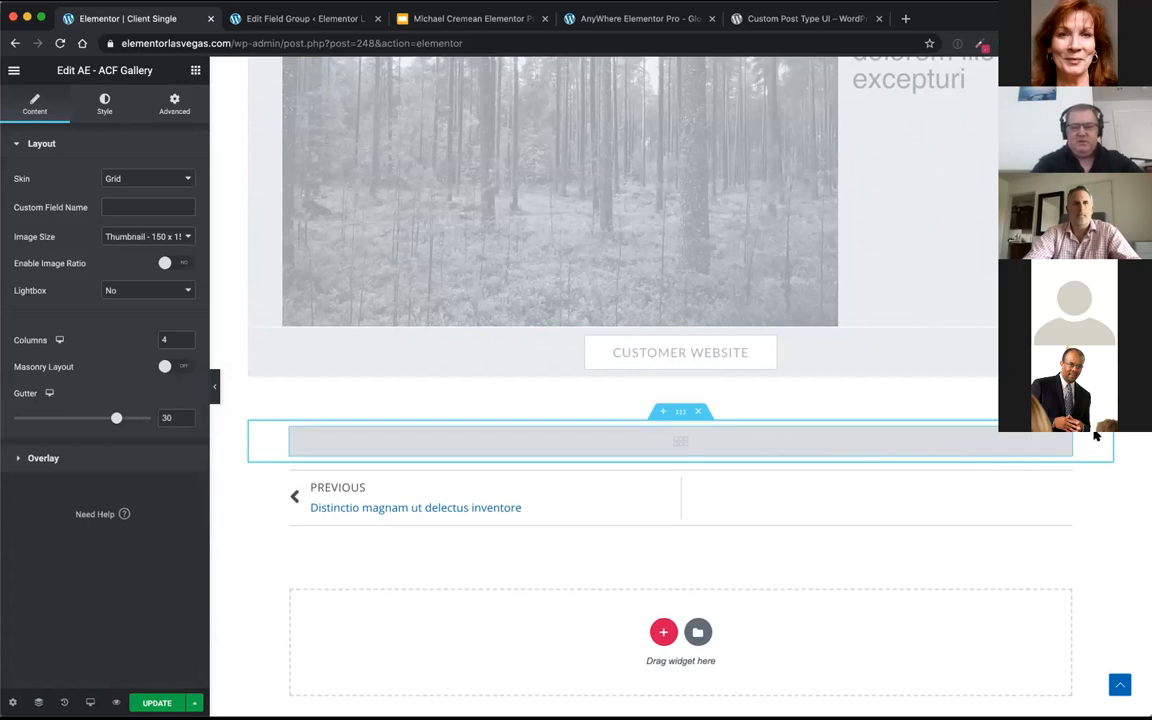
right_click(1061, 441)
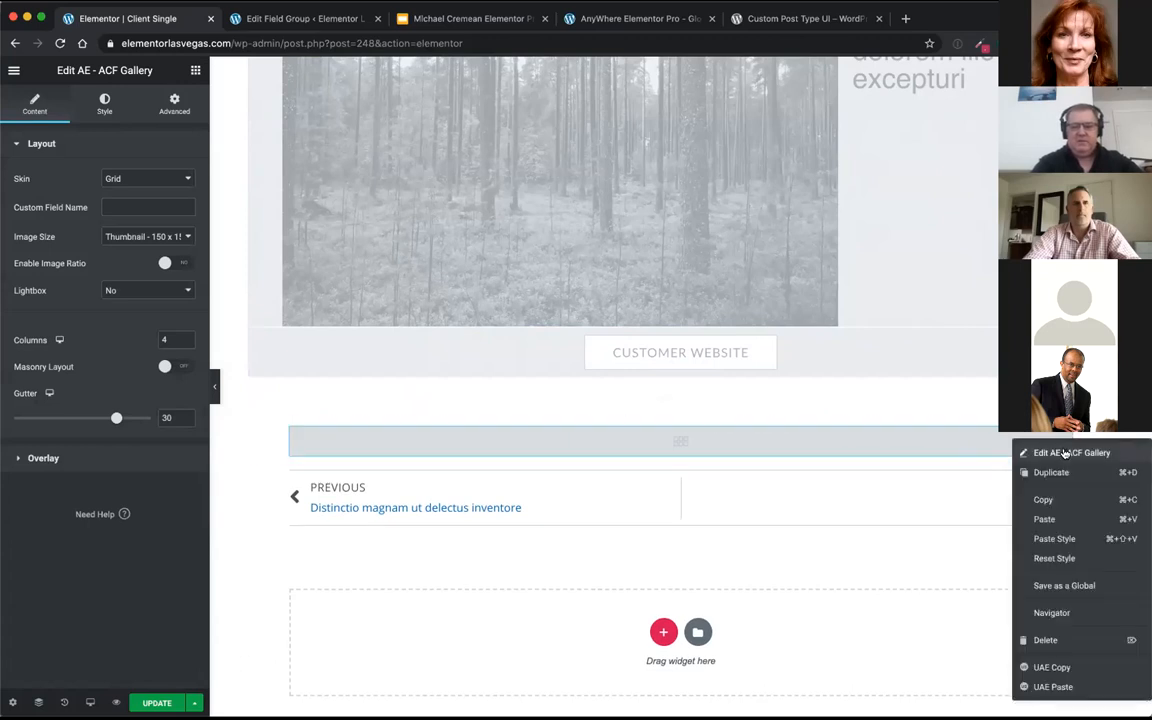
click(1040, 447)
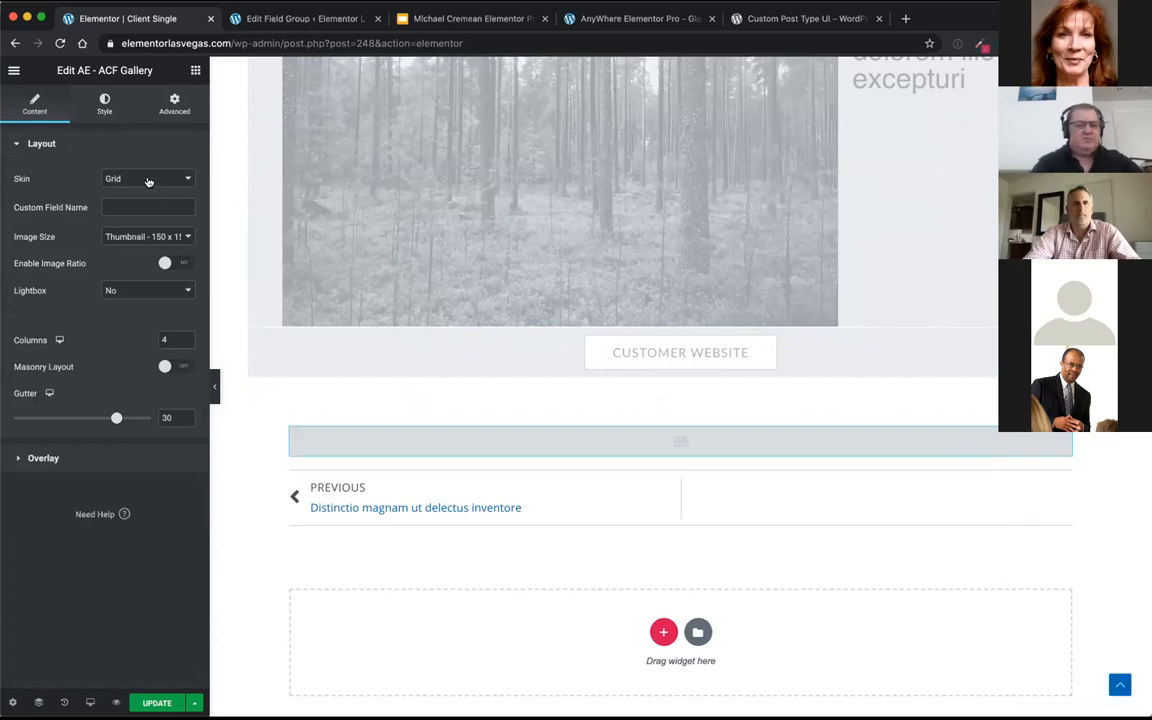
Step: Set the ACF Gallery widget's skin to Carousel
click(148, 180)
click(148, 181)
click(148, 179)
click(144, 190)
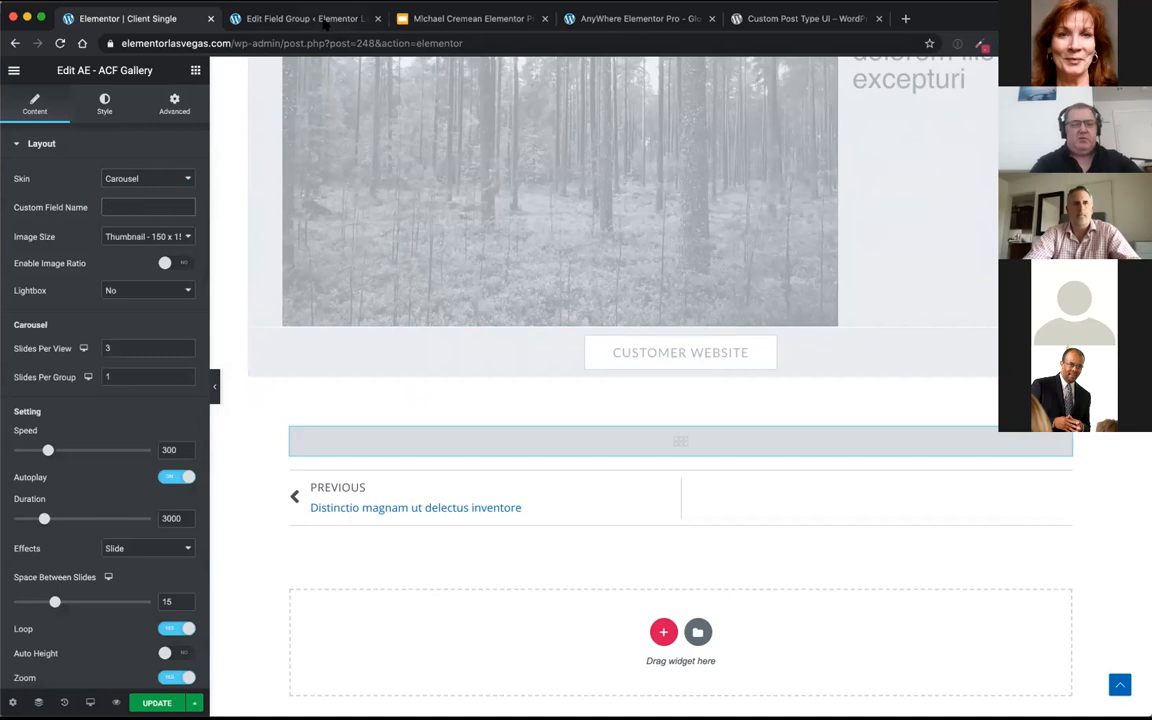
Step: Copy the name customer_gallery from the Clients field group and enter it as the gallery widget's custom field name
click(326, 23)
drag(607, 319, 532, 321)
key(ctrl+c)
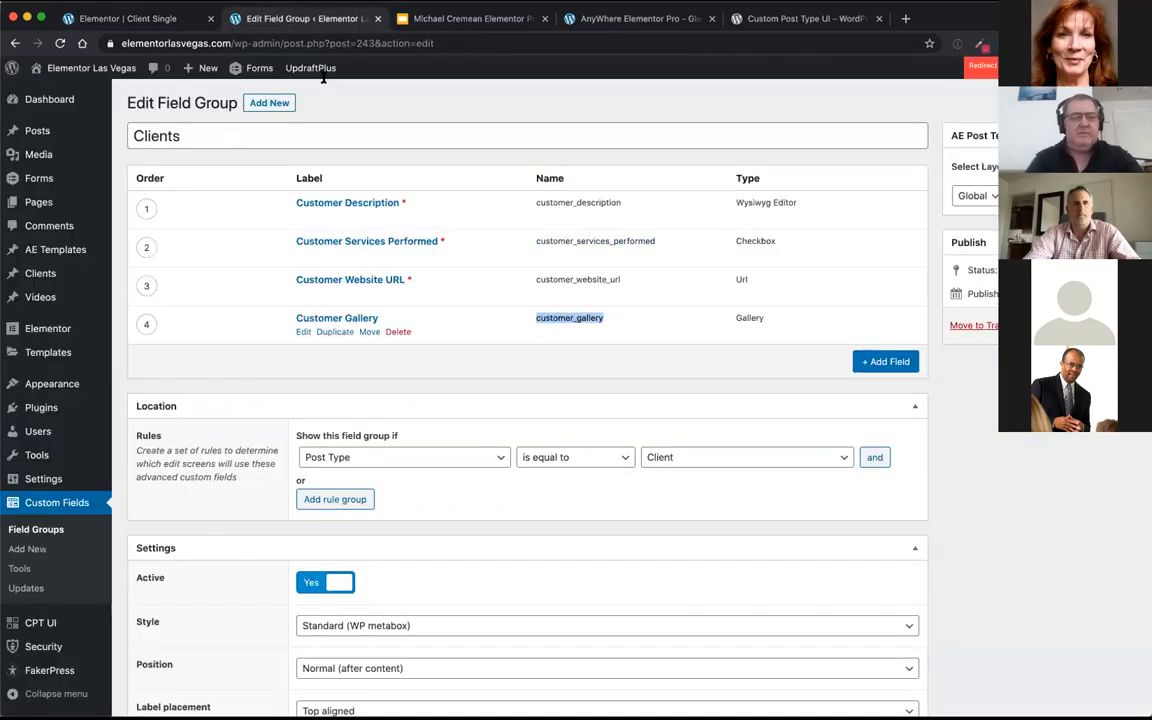
click(120, 18)
click(145, 207)
key(ctrl+v)
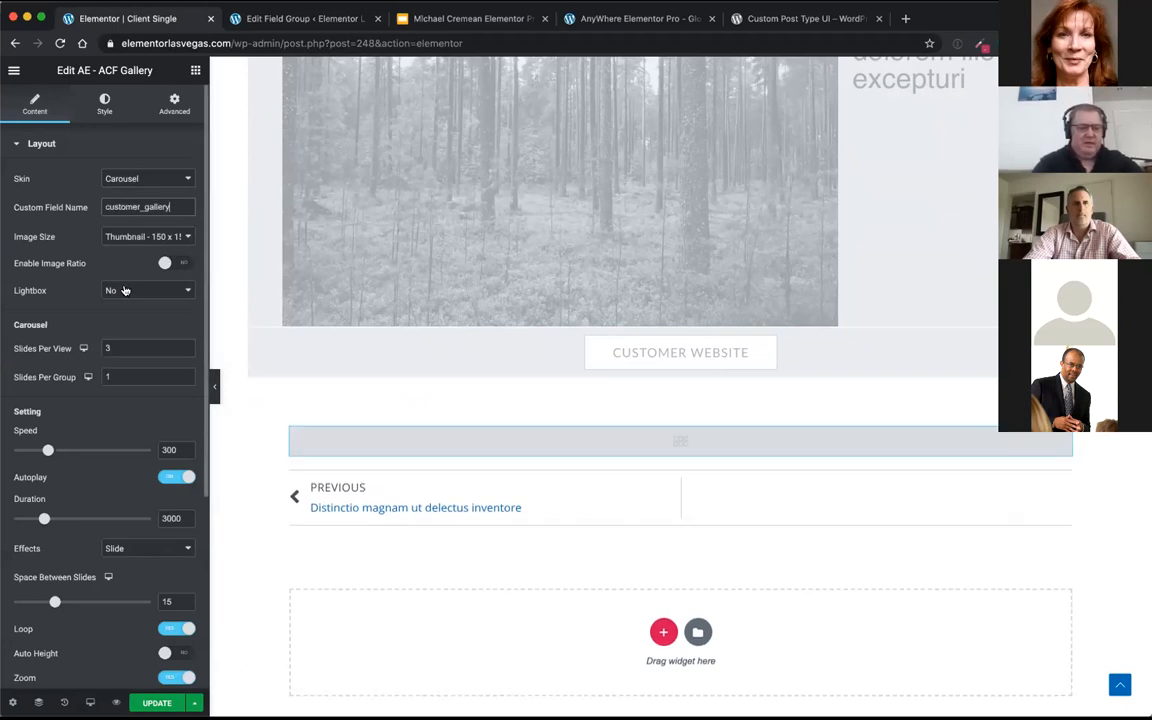
Step: Enable the gallery's lightbox with Yes and set the carousel to 4 slides per view
click(125, 290)
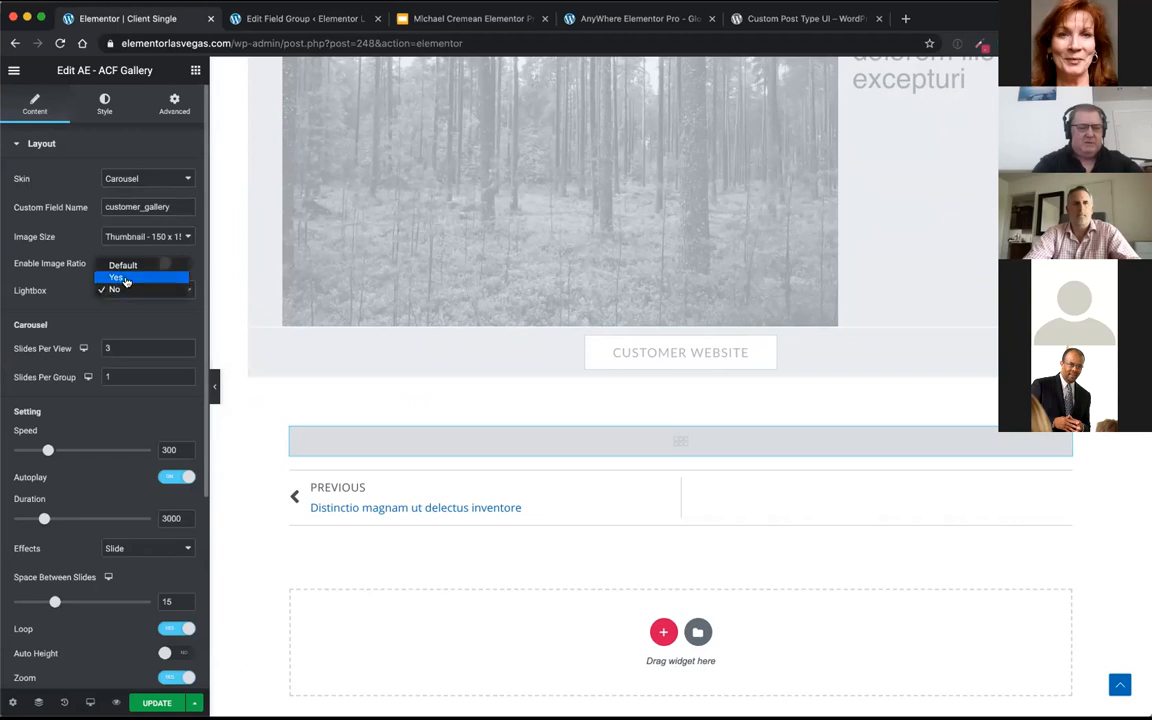
click(116, 277)
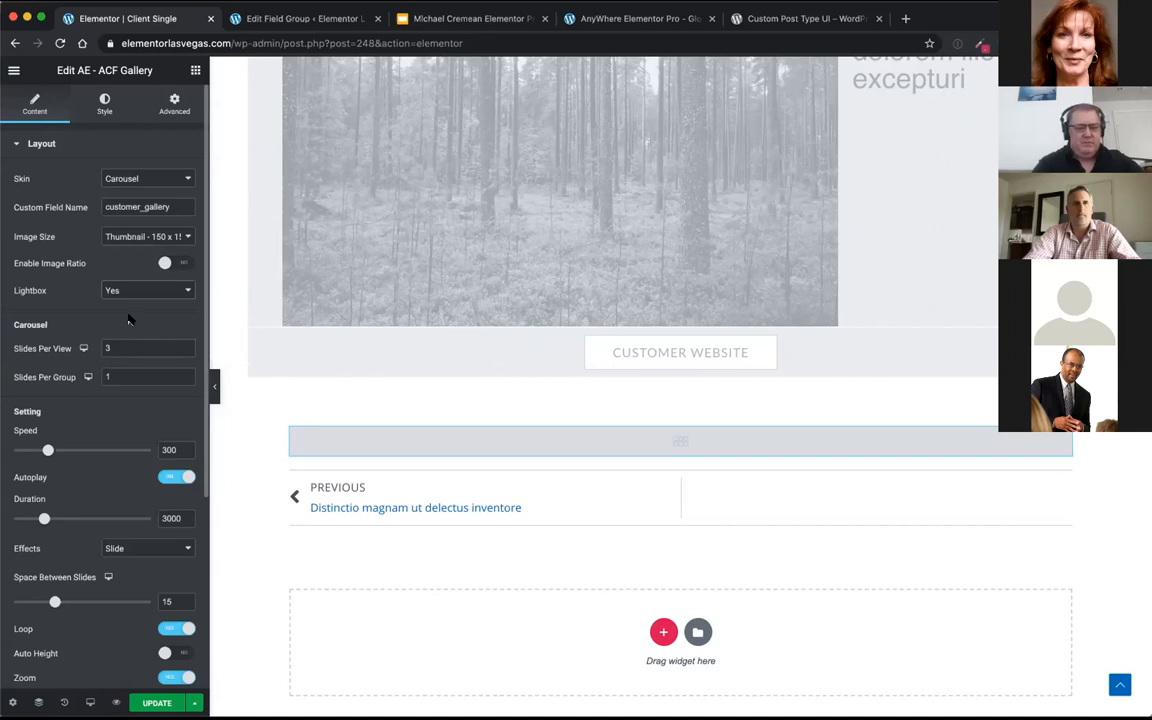
click(106, 347)
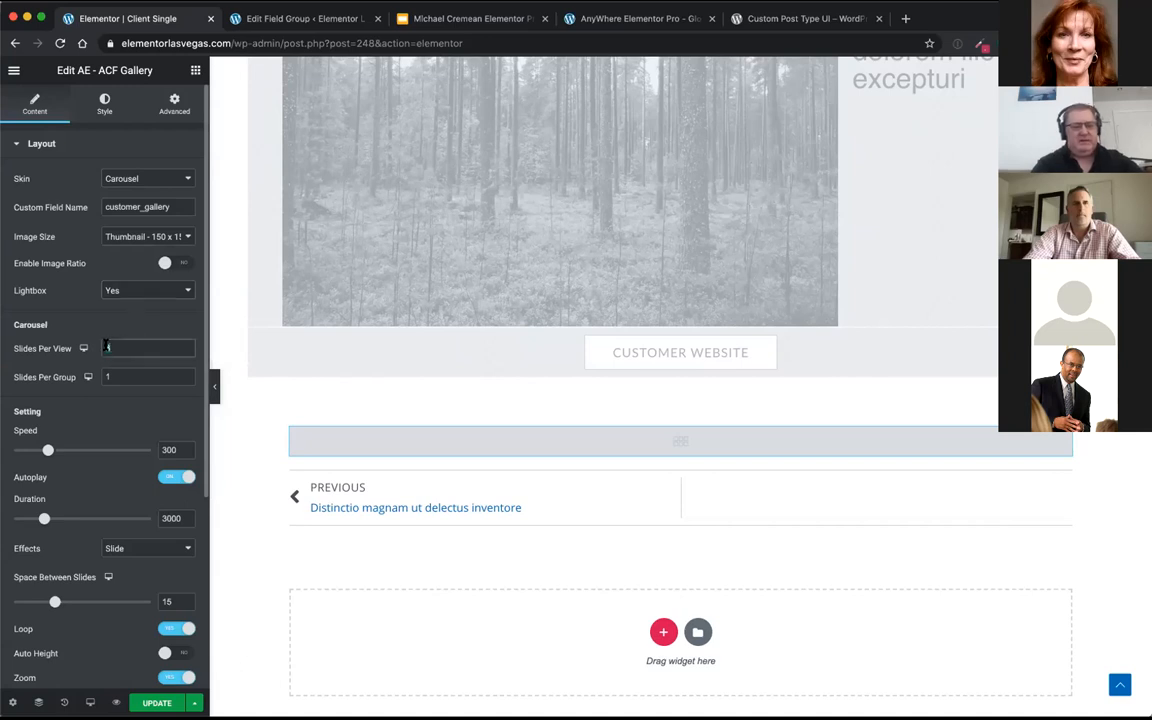
text(4)
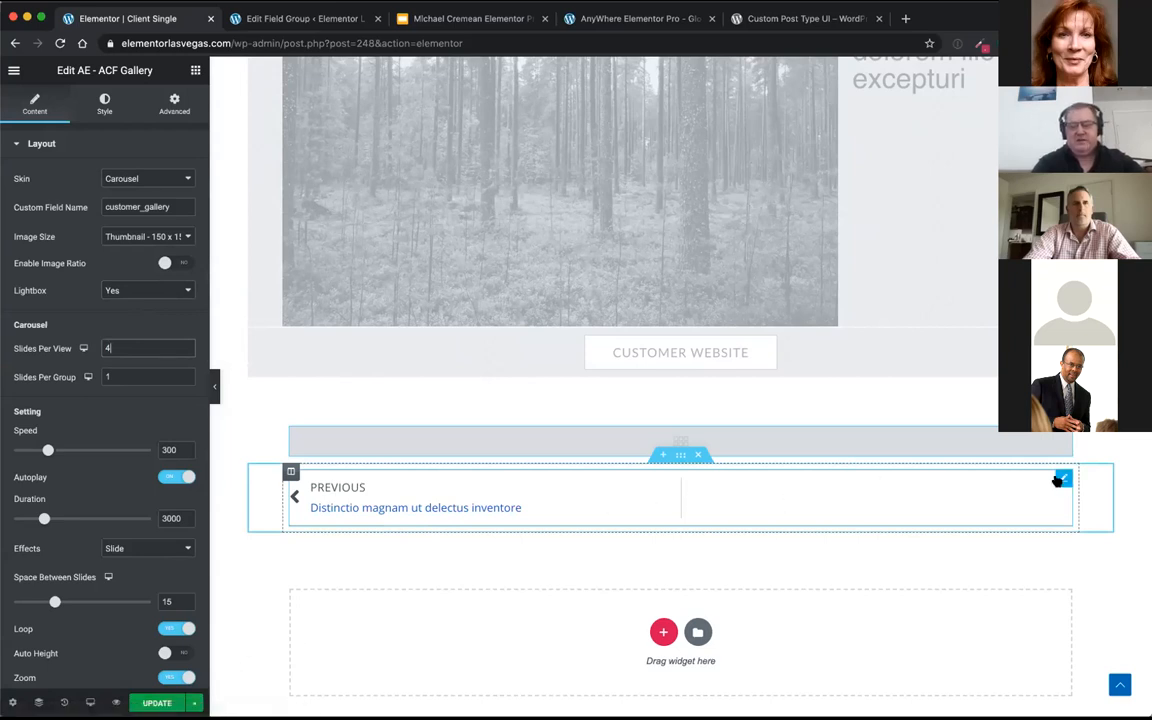
Step: Inspect the settings of the Post Navigation and Post Title widgets and review the template's layout
click(1060, 479)
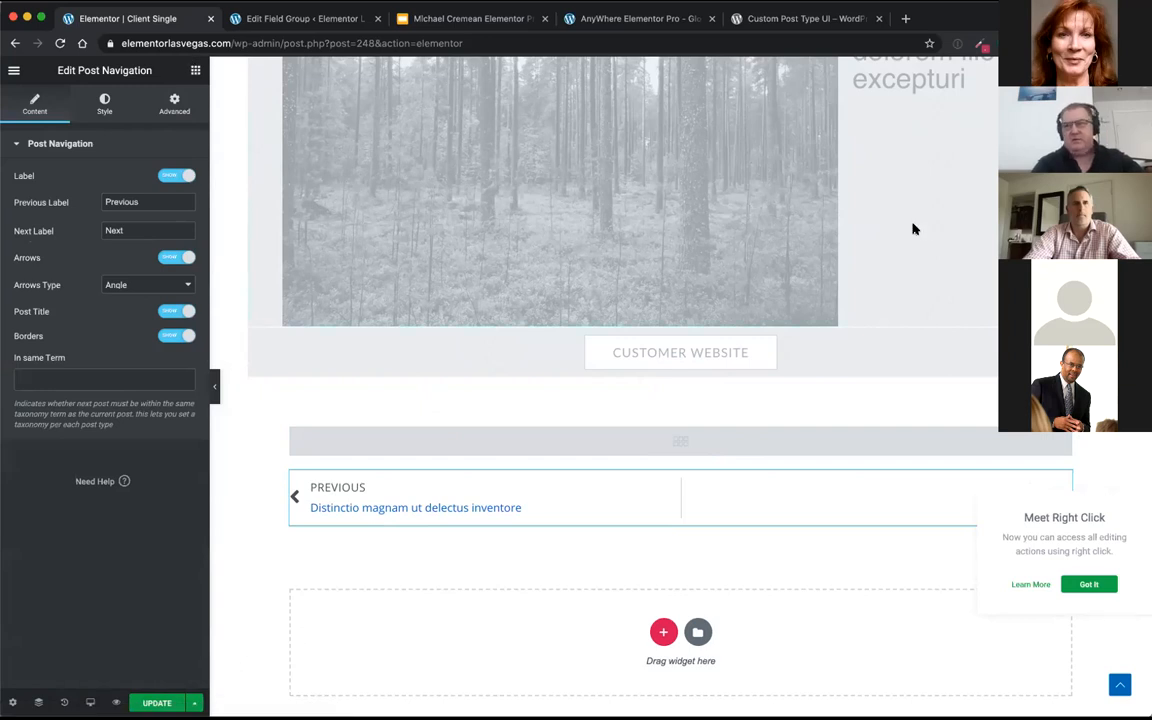
scroll(914, 361, up, 5)
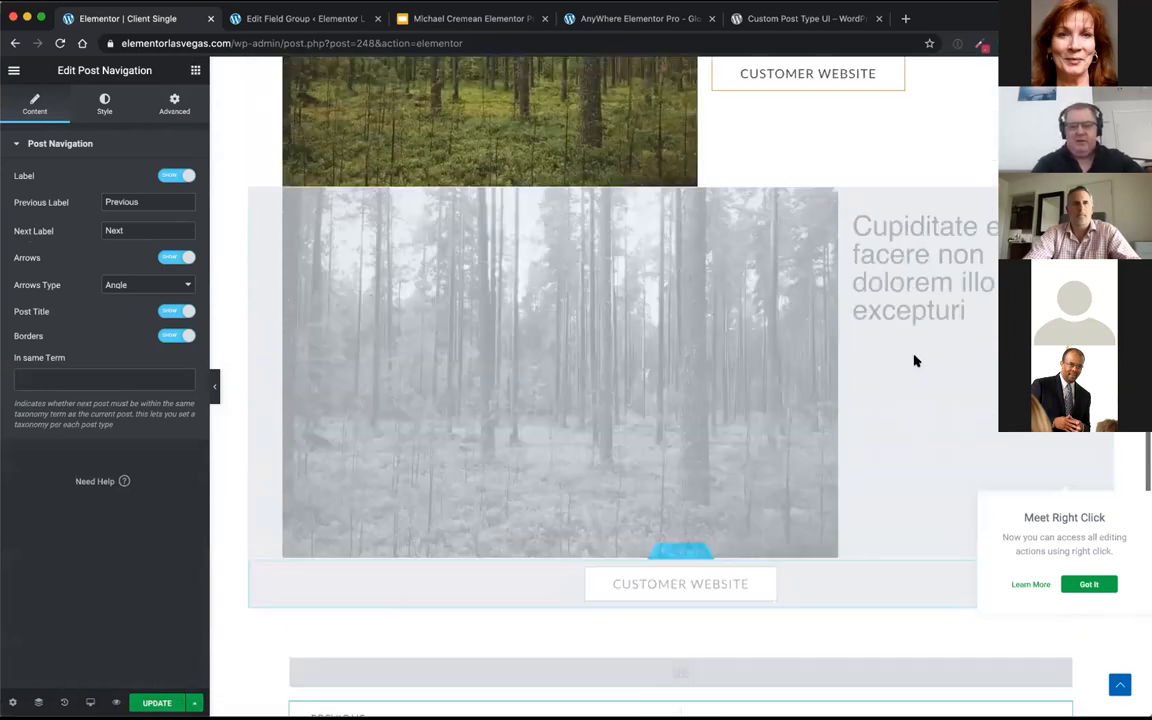
scroll(914, 361, up, 2)
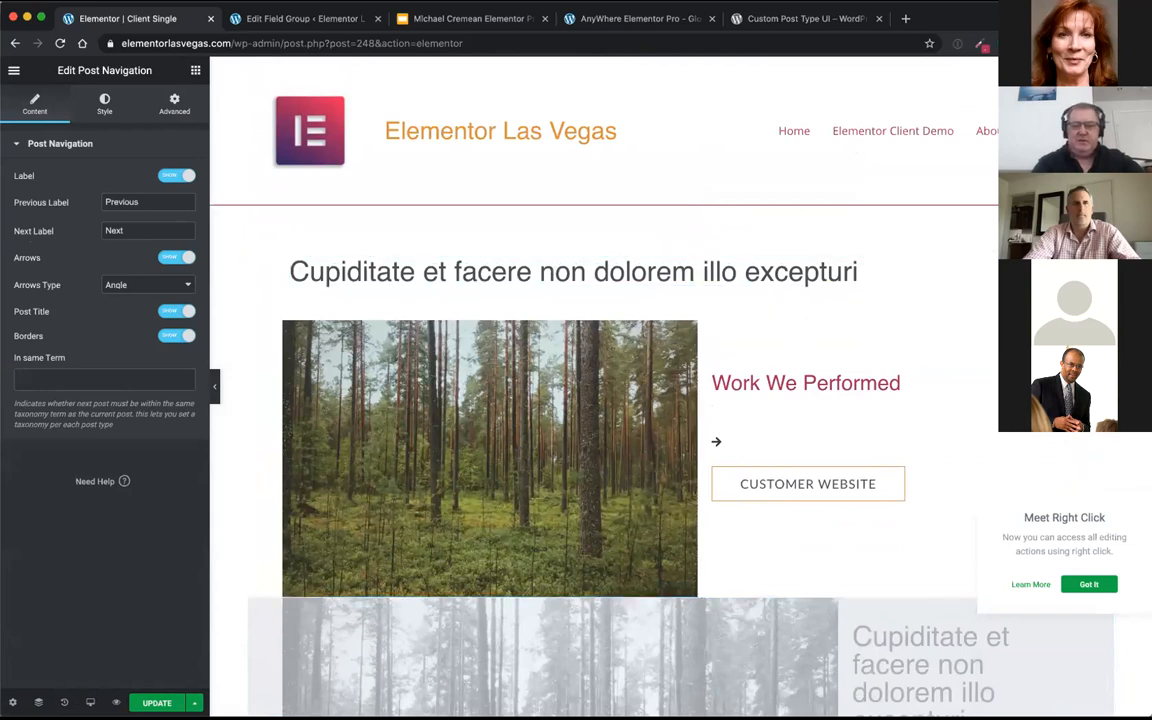
click(620, 272)
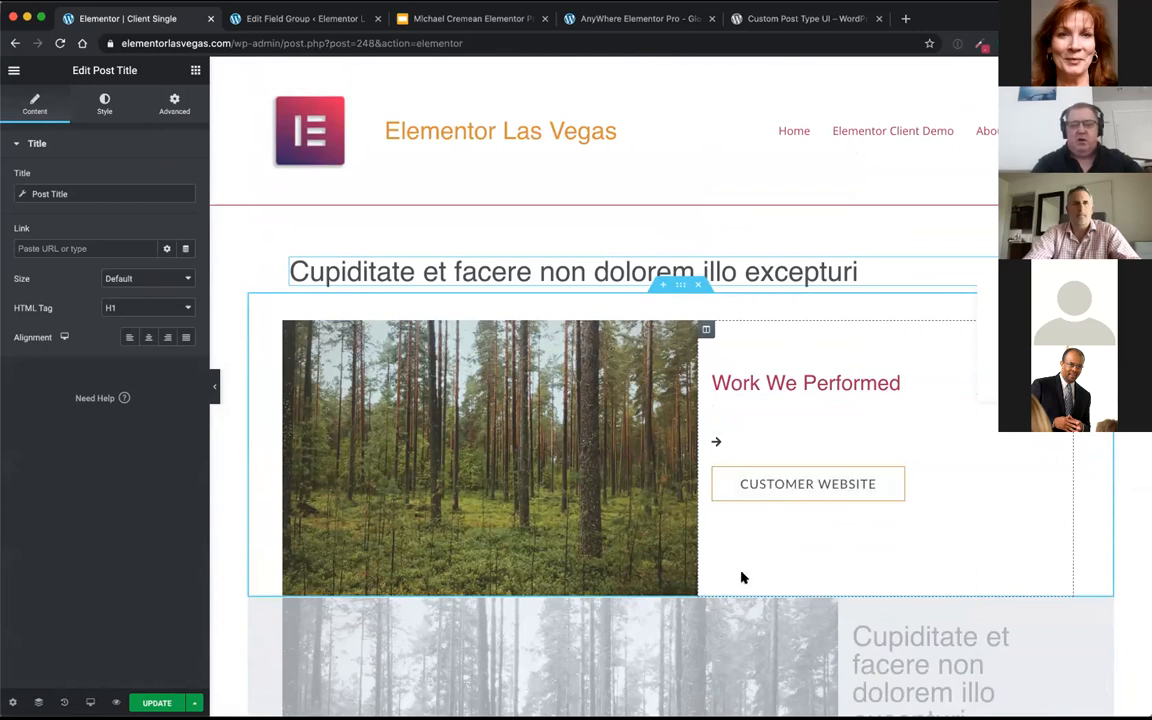
scroll(740, 576, down, 6)
scroll(740, 576, up, 3)
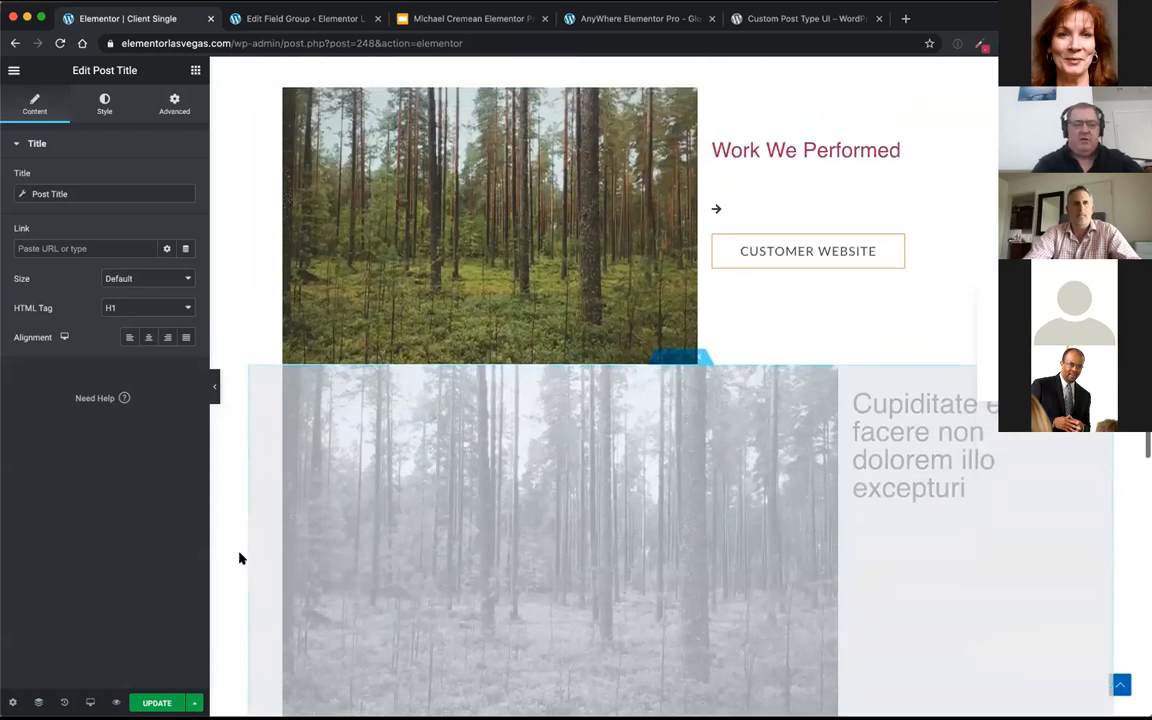
Step: Preview the Client Single template in the mobile view, examine its sections, and return to the desktop view
click(90, 702)
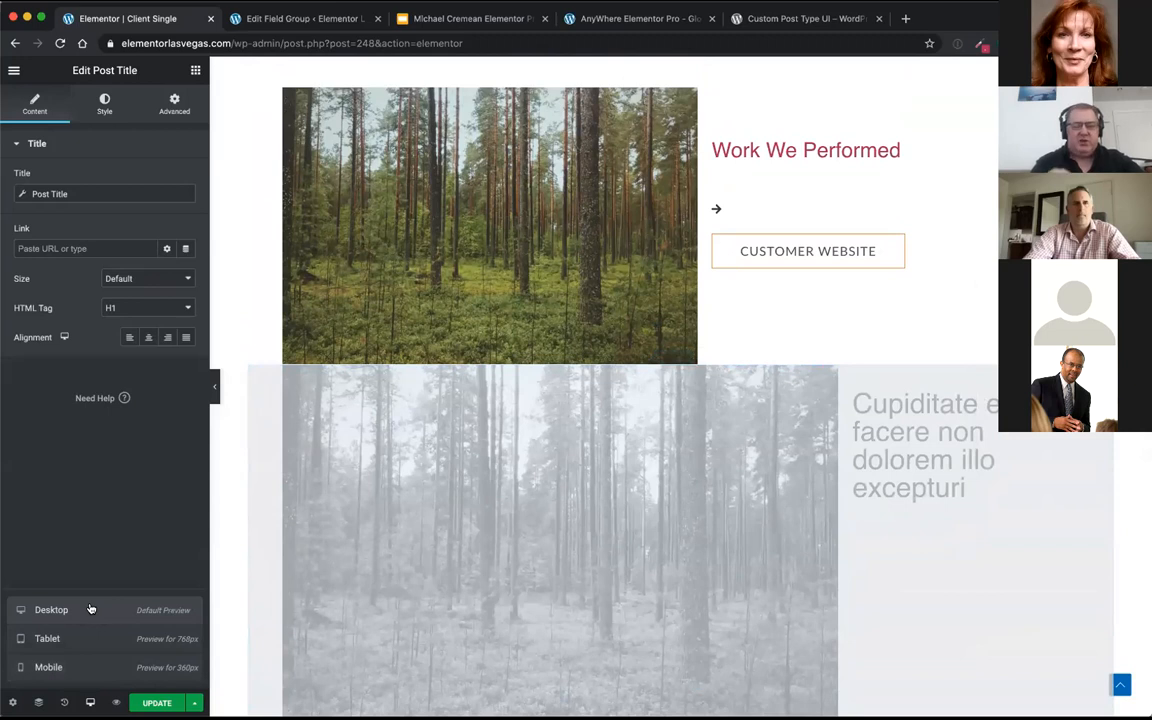
click(72, 666)
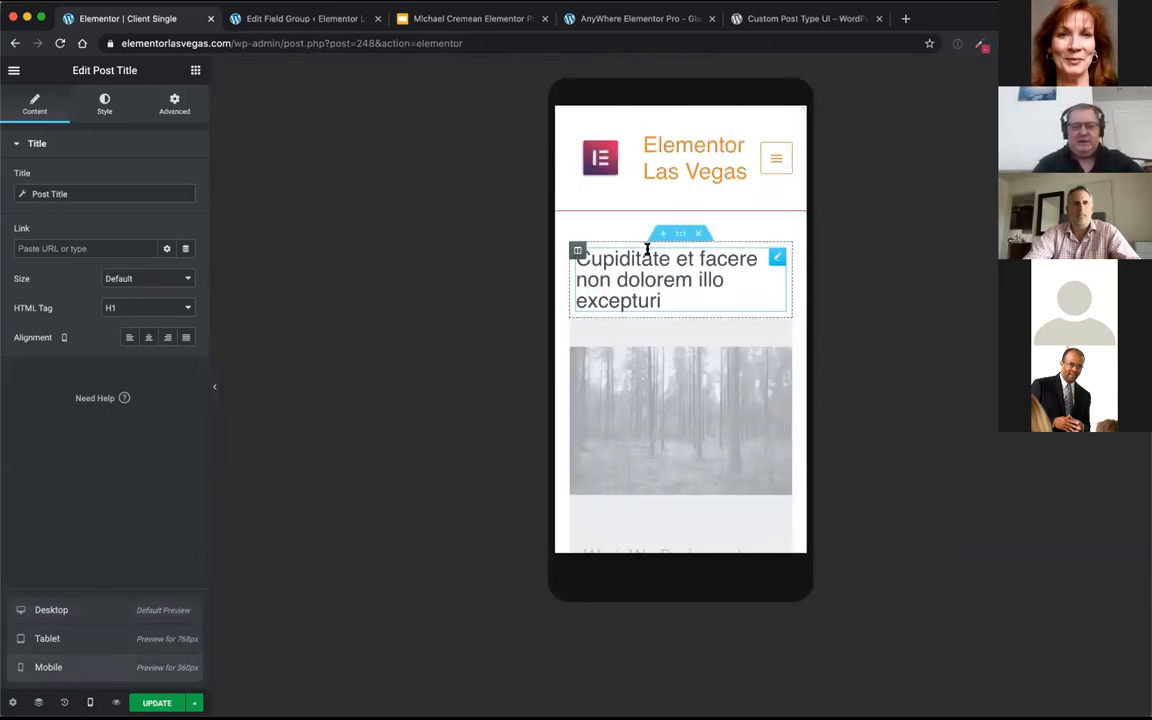
scroll(674, 411, down, 8)
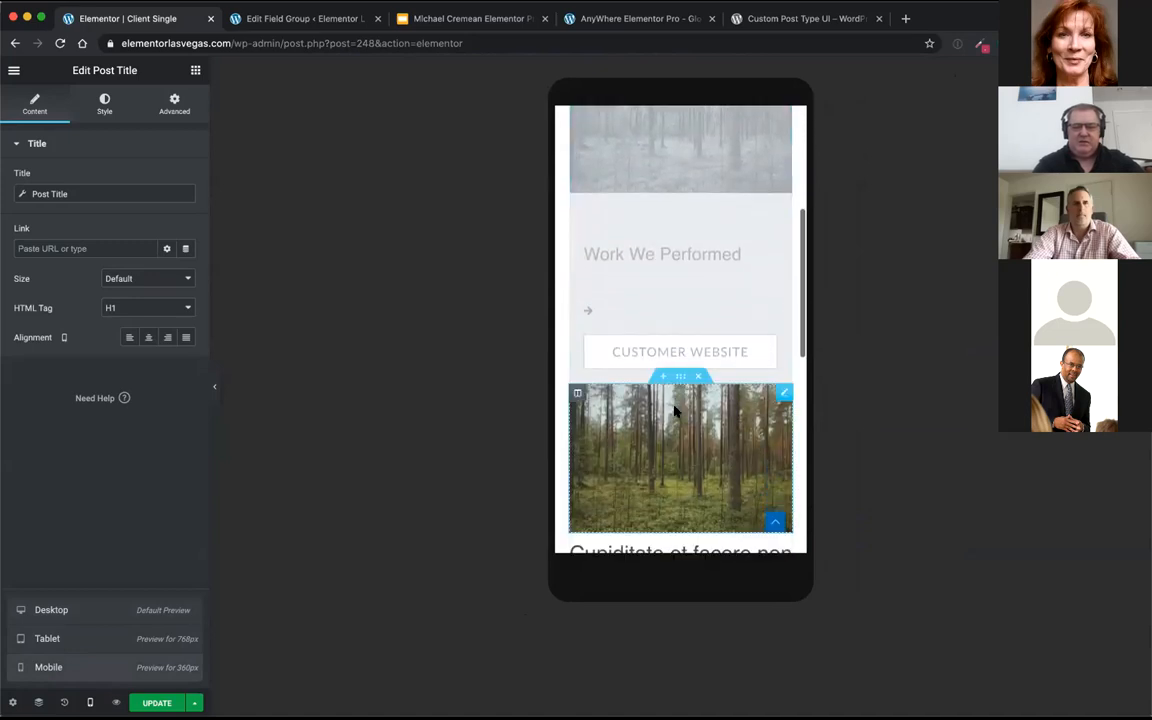
scroll(712, 235, up, 5)
scroll(712, 230, up, 2)
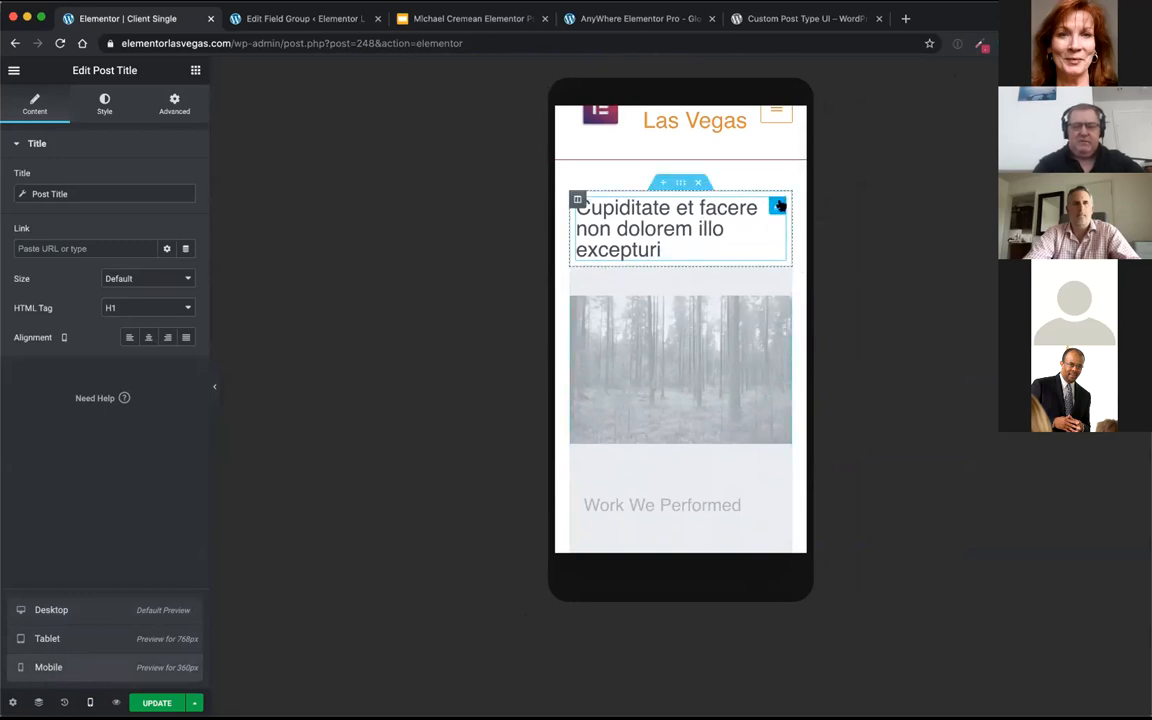
scroll(686, 399, down, 1)
scroll(686, 399, down, 5)
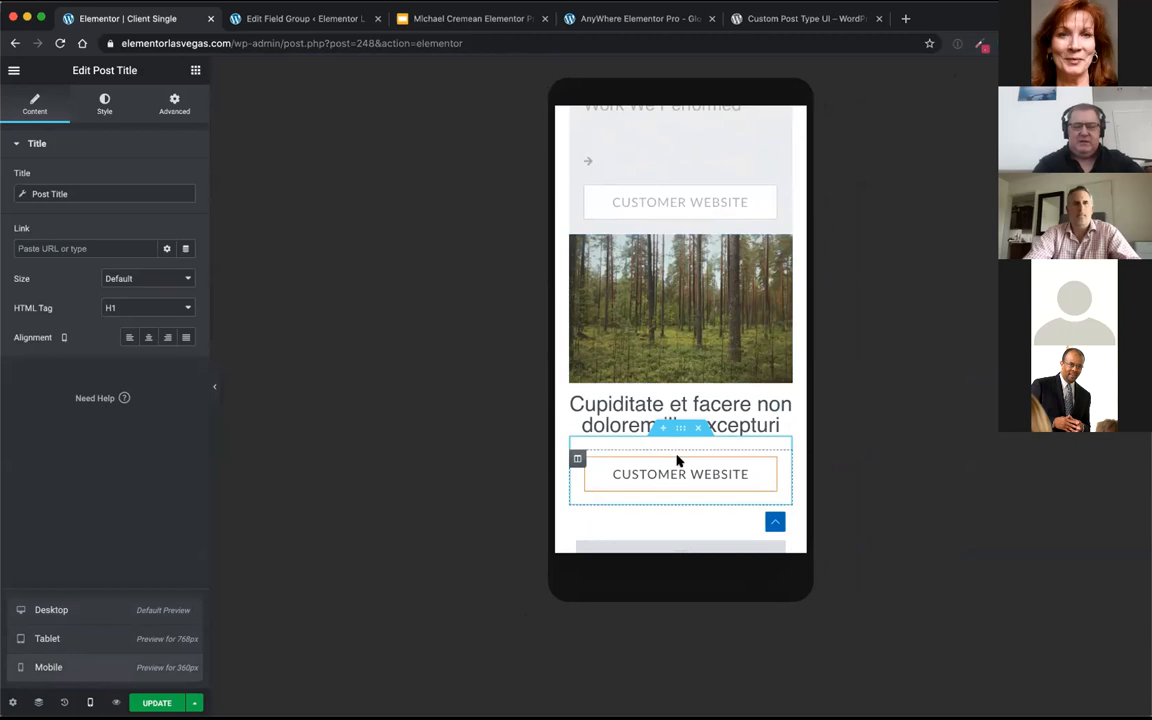
scroll(667, 357, up, 2)
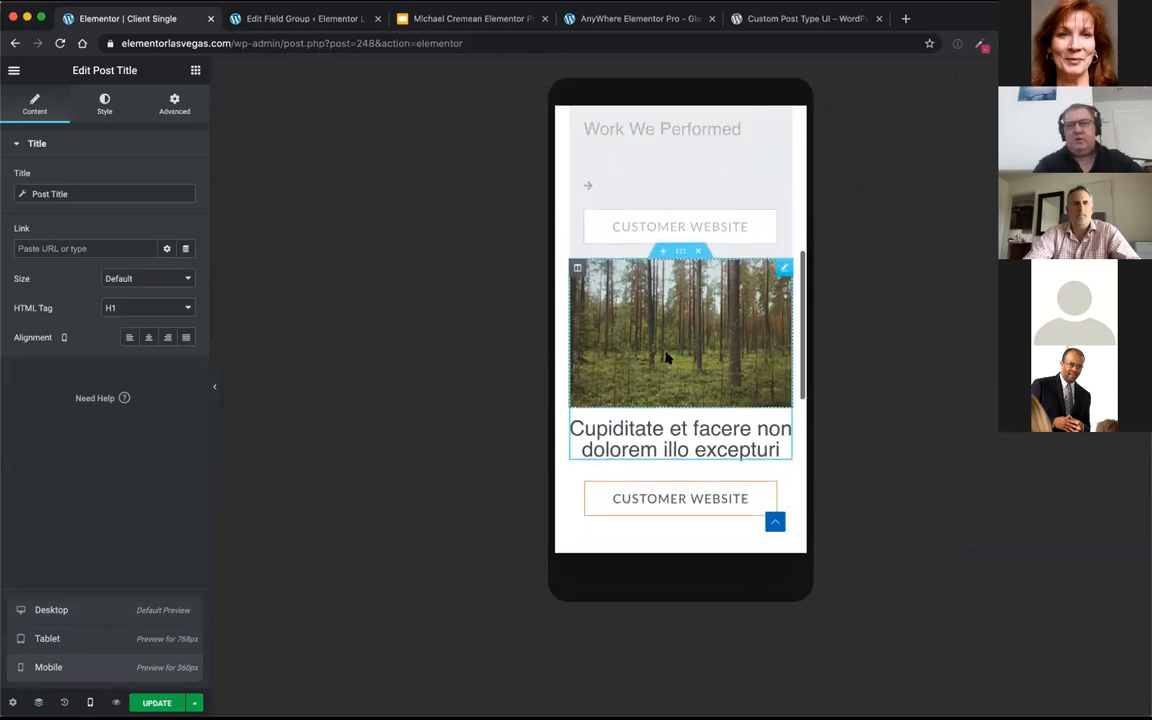
scroll(667, 357, down, 5)
scroll(667, 357, up, 8)
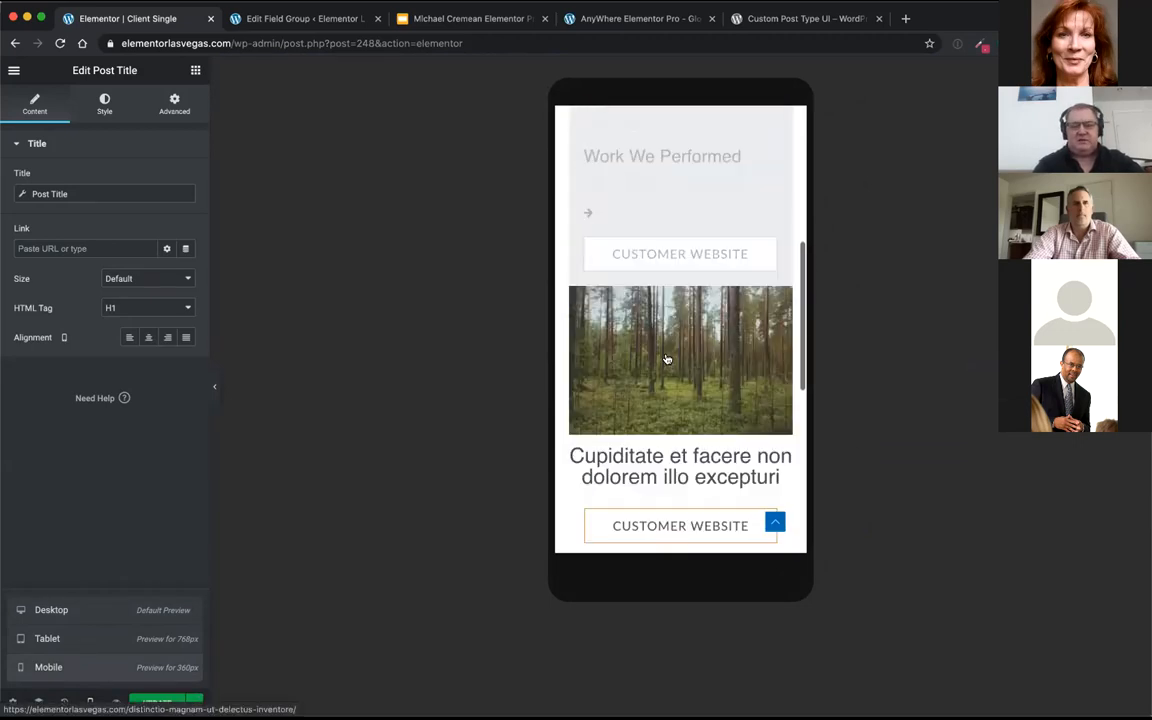
scroll(667, 357, up, 2)
scroll(666, 357, up, 5)
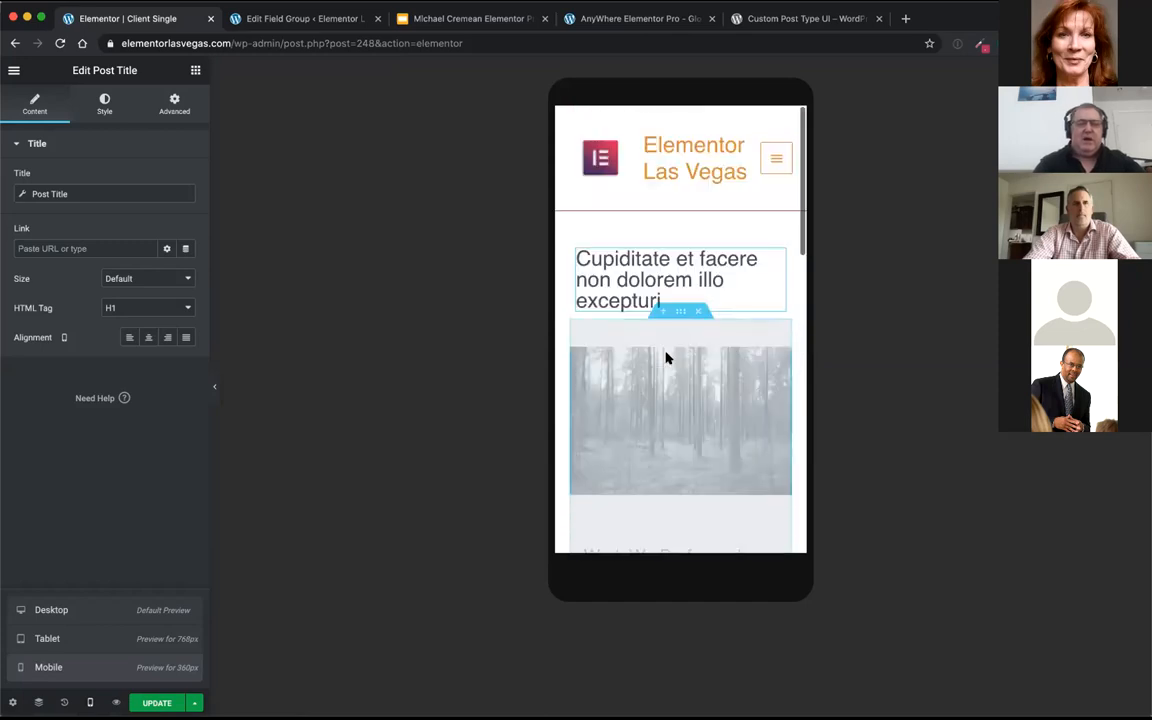
click(90, 614)
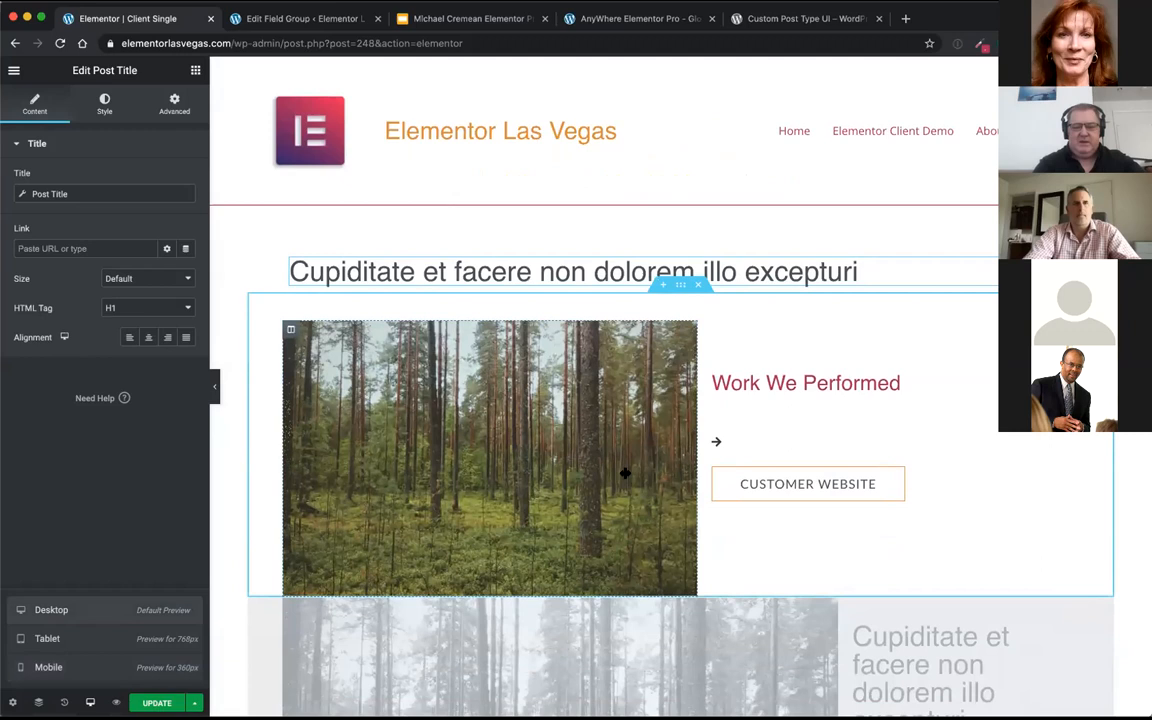
Step: Check the dynamic ACF source of the Text Editor widget above the gallery, and delete that widget
scroll(698, 476, down, 2)
scroll(698, 476, down, 6)
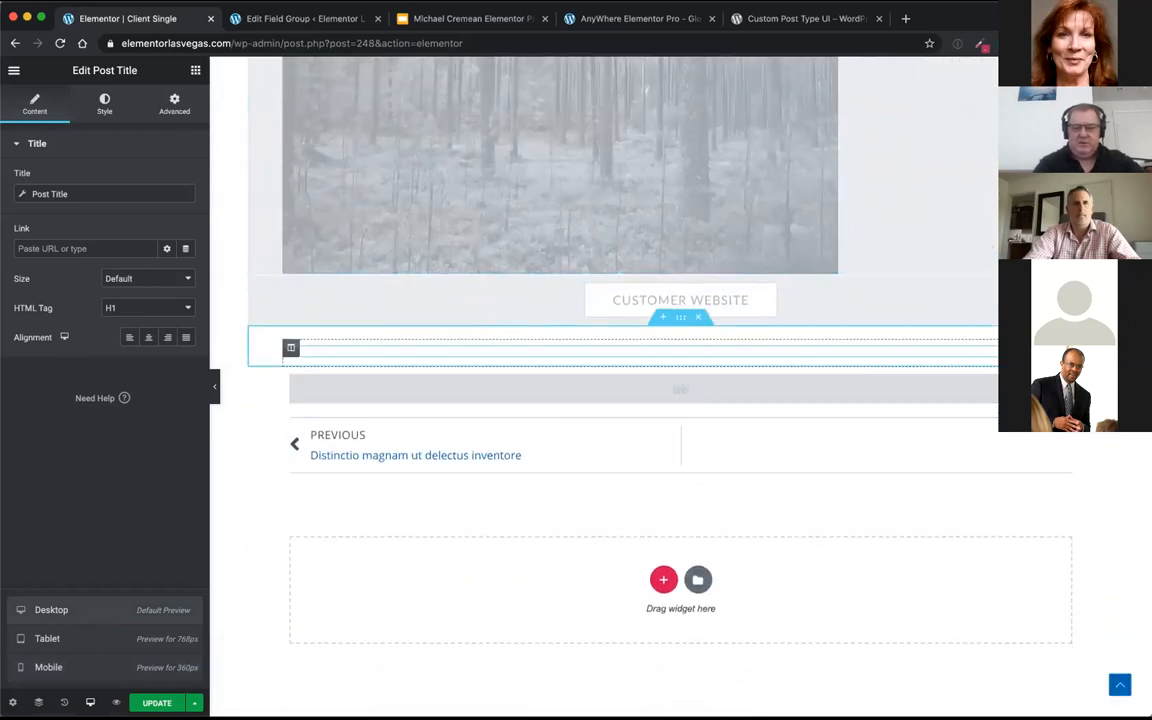
click(1064, 351)
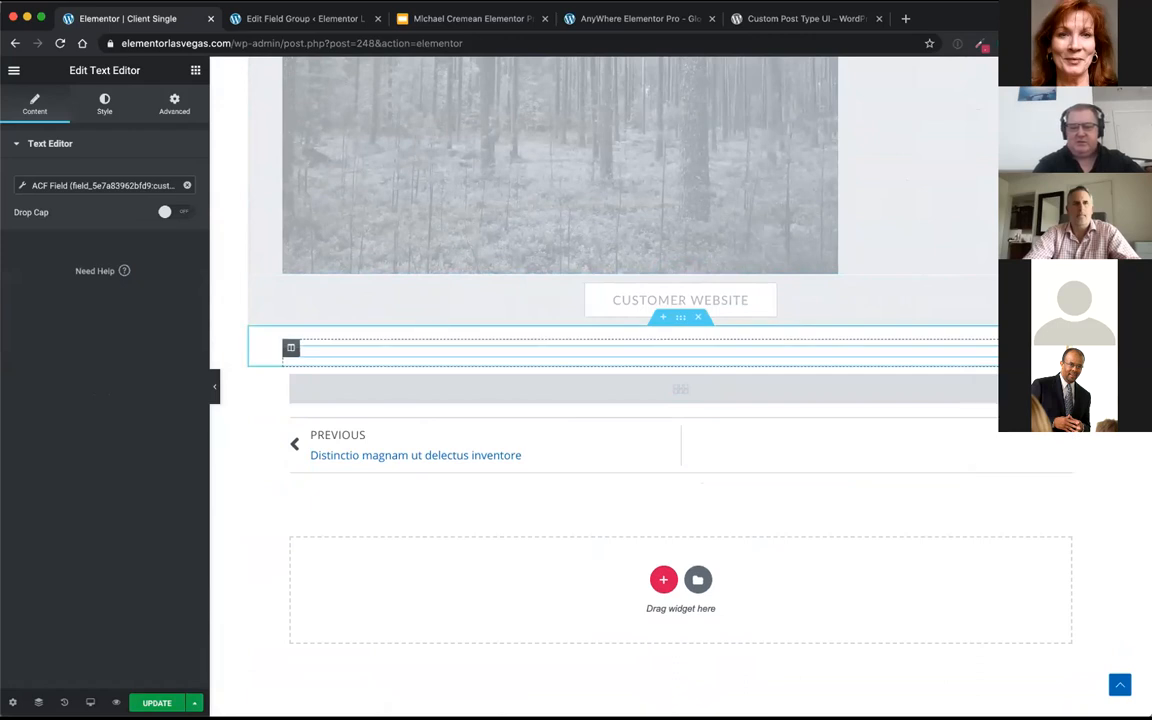
right_click(1012, 347)
click(1050, 553)
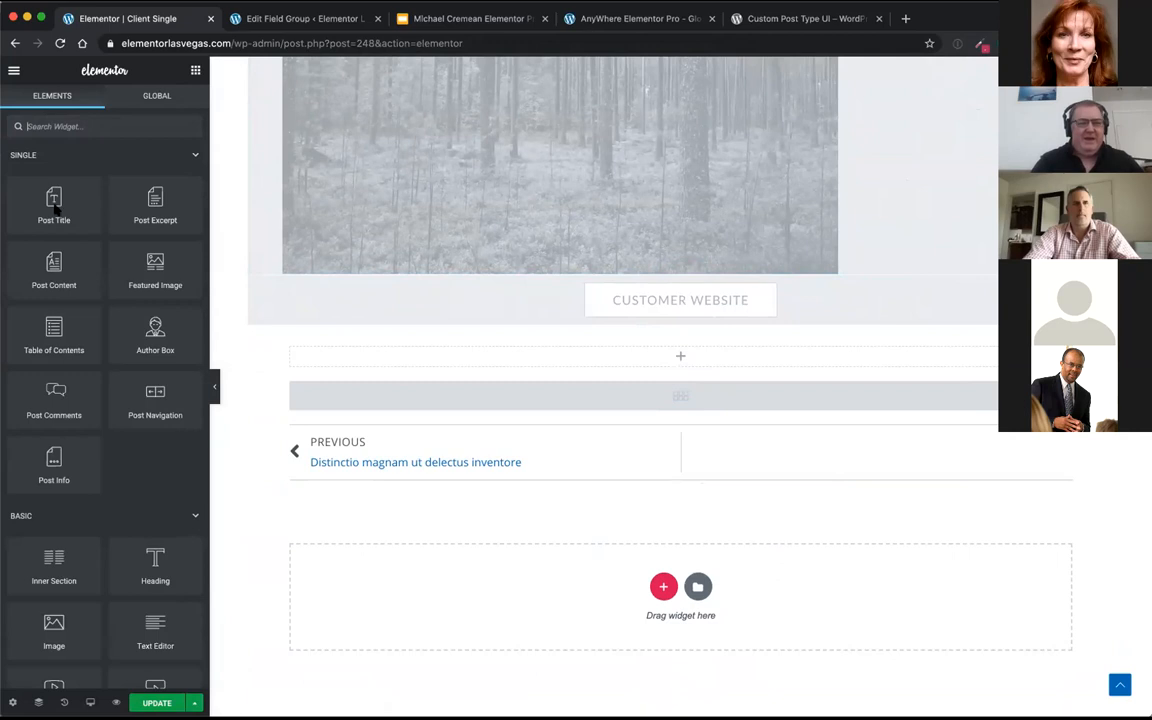
Step: Add a Text Editor widget above the gallery in the Client Single template and set its dynamic content to ACF Field
scroll(70, 460, down, 5)
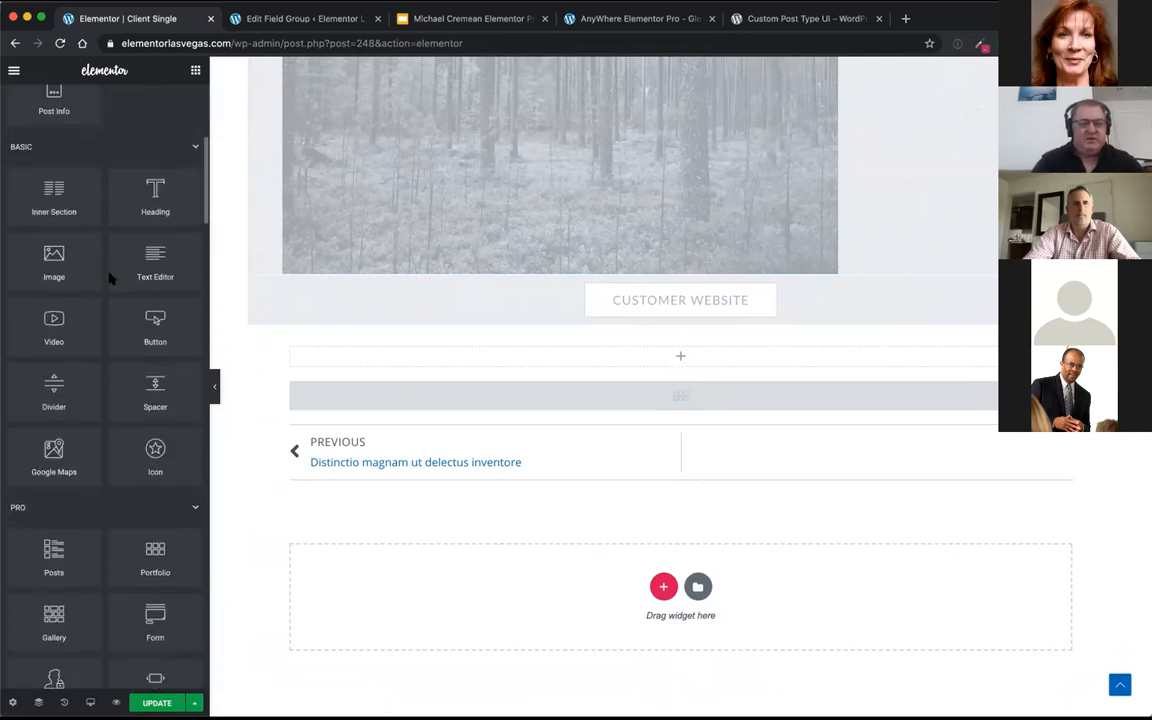
drag(144, 257, 517, 350)
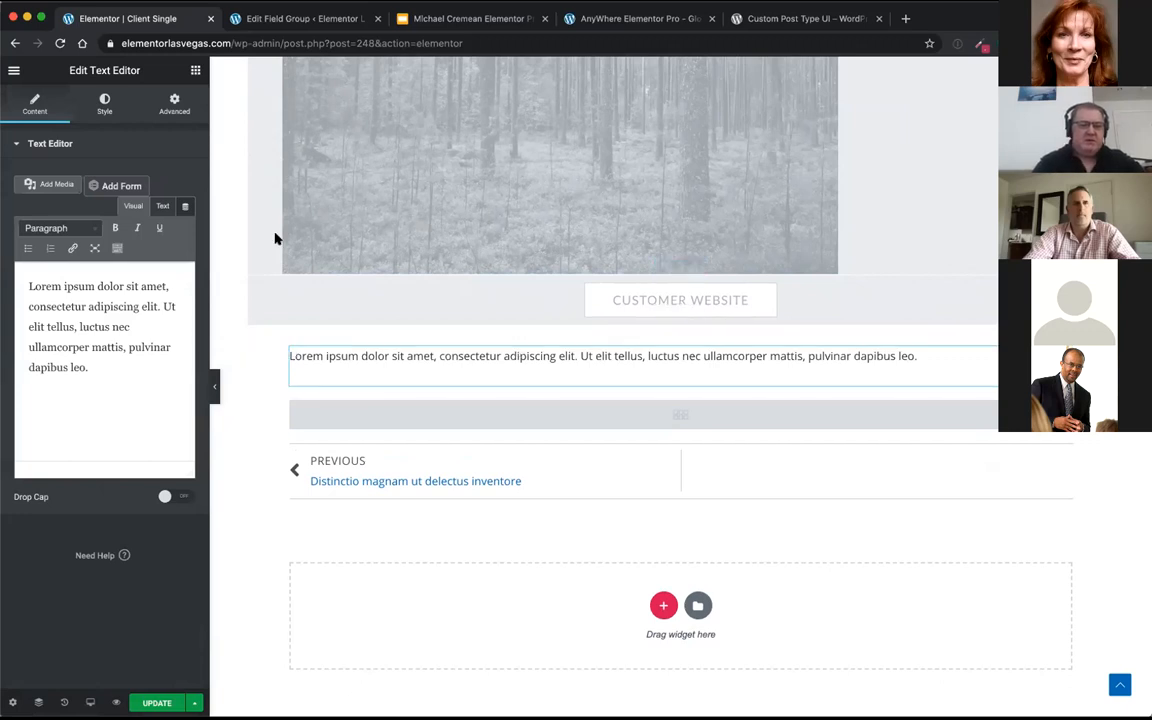
click(185, 208)
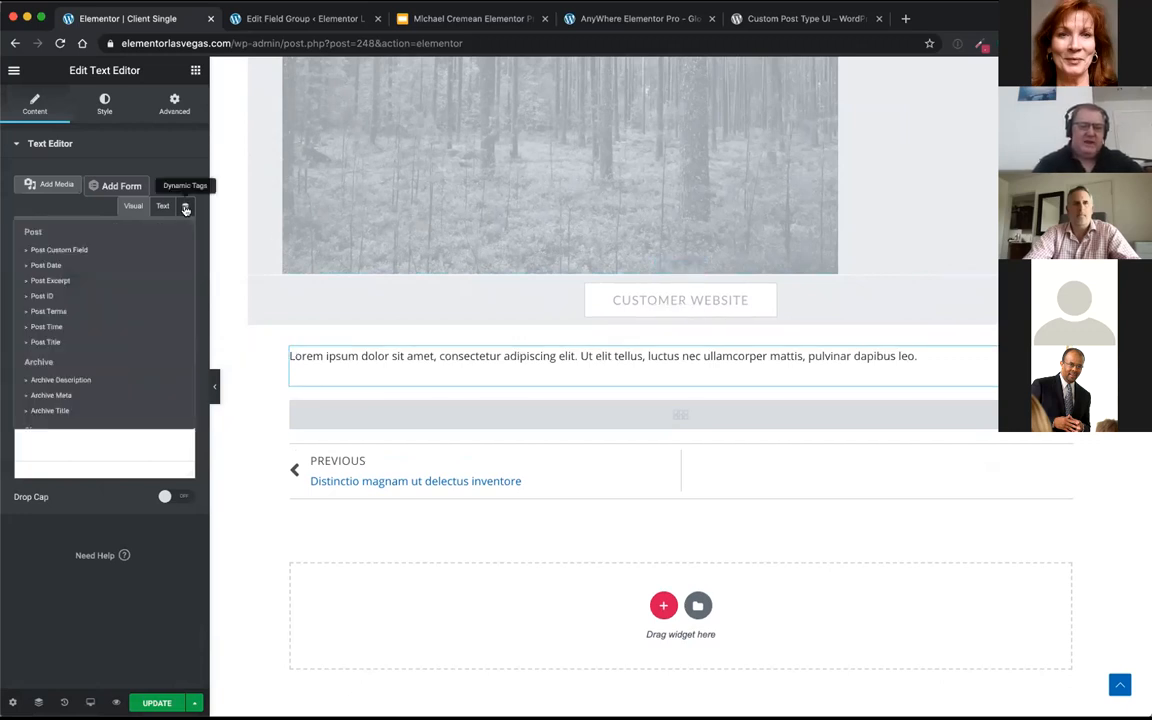
scroll(112, 272, down, 2)
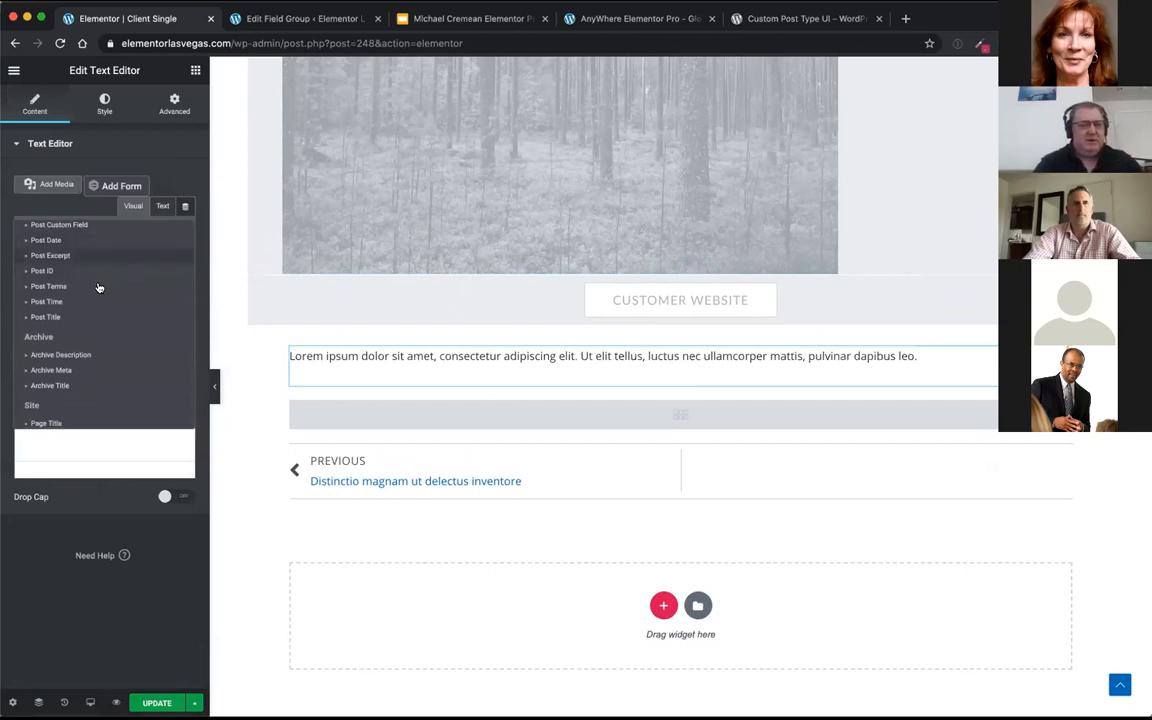
scroll(98, 325, down, 1)
scroll(98, 329, down, 5)
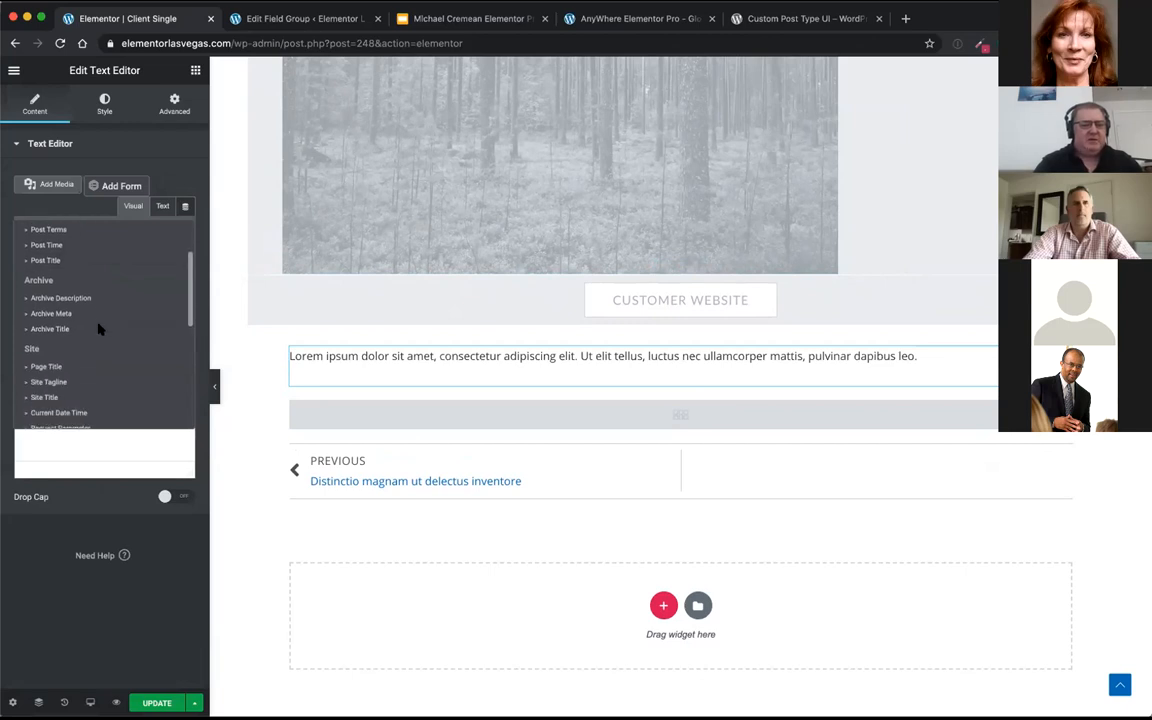
scroll(98, 329, down, 5)
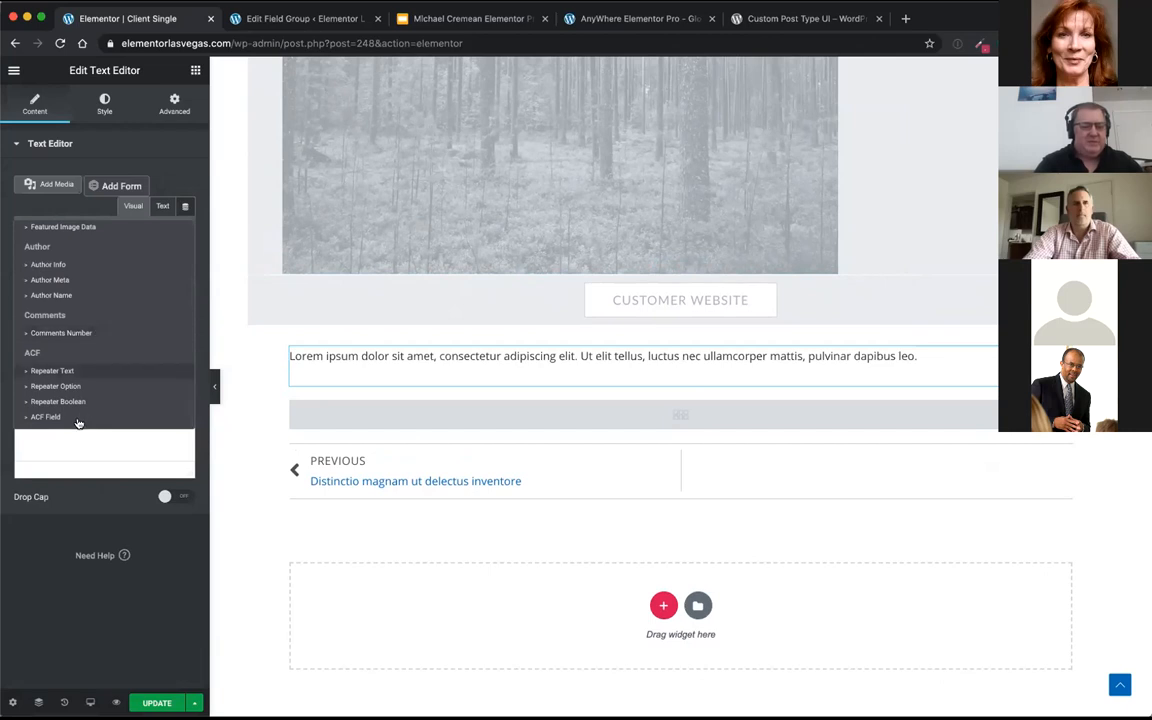
click(45, 417)
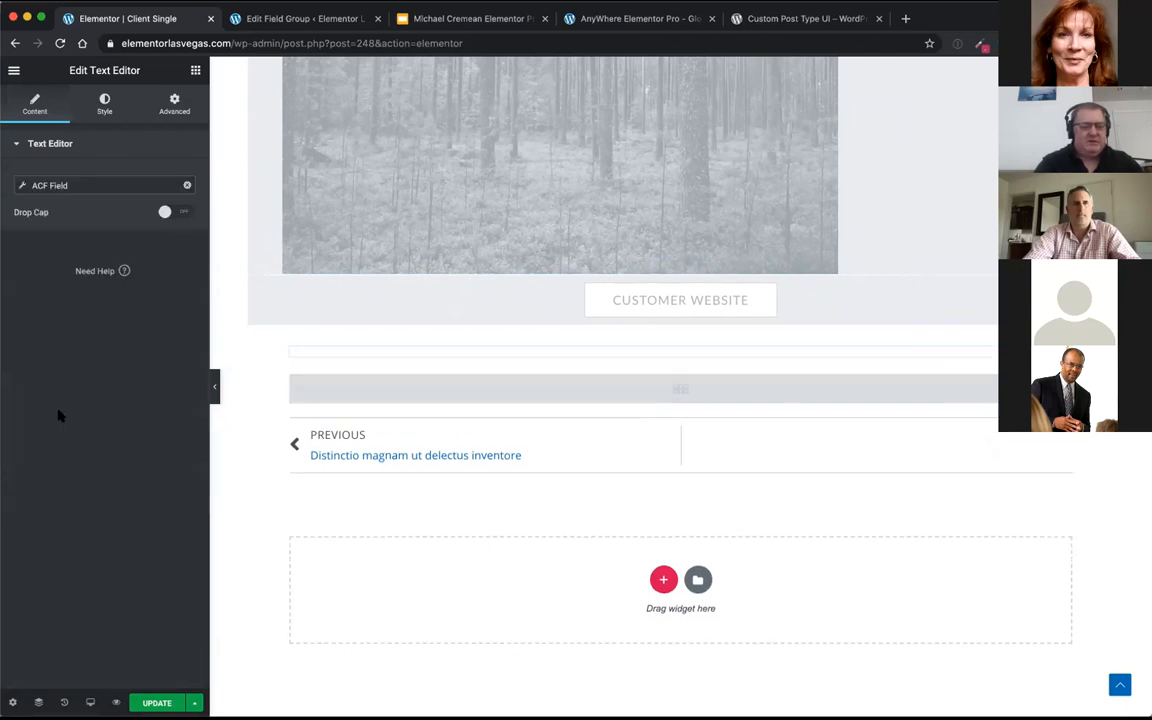
Step: Set the key of the Text Editor's ACF Field to Customer Description
click(100, 185)
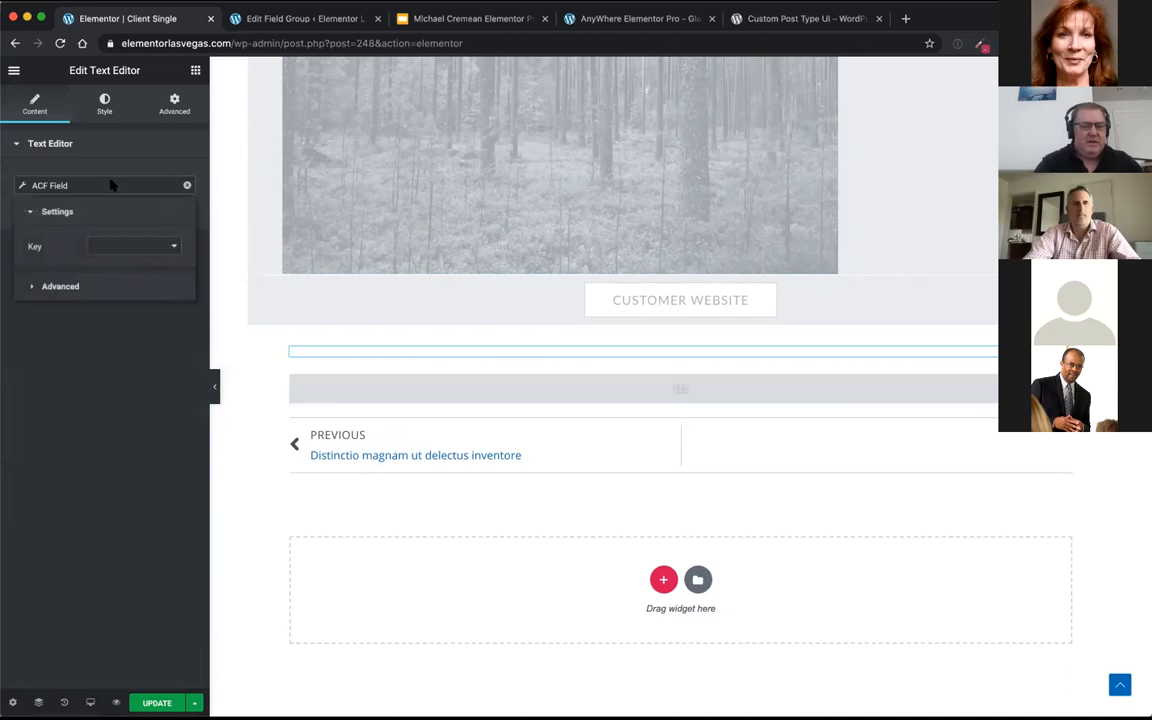
click(122, 245)
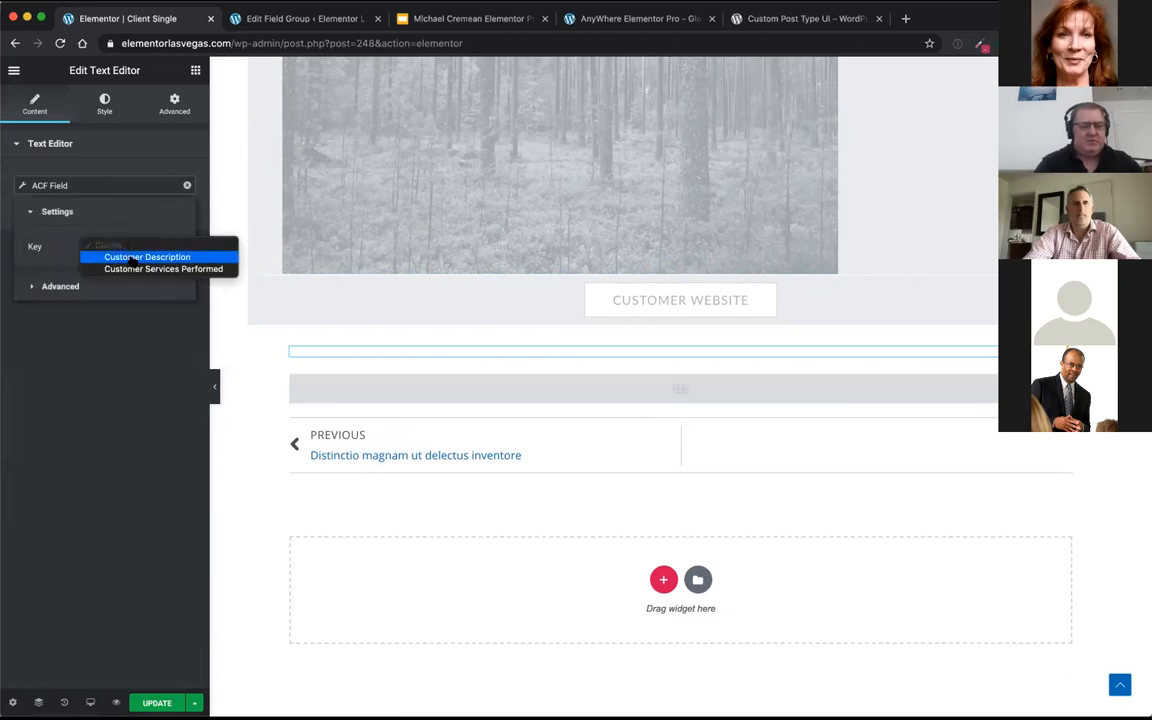
click(131, 258)
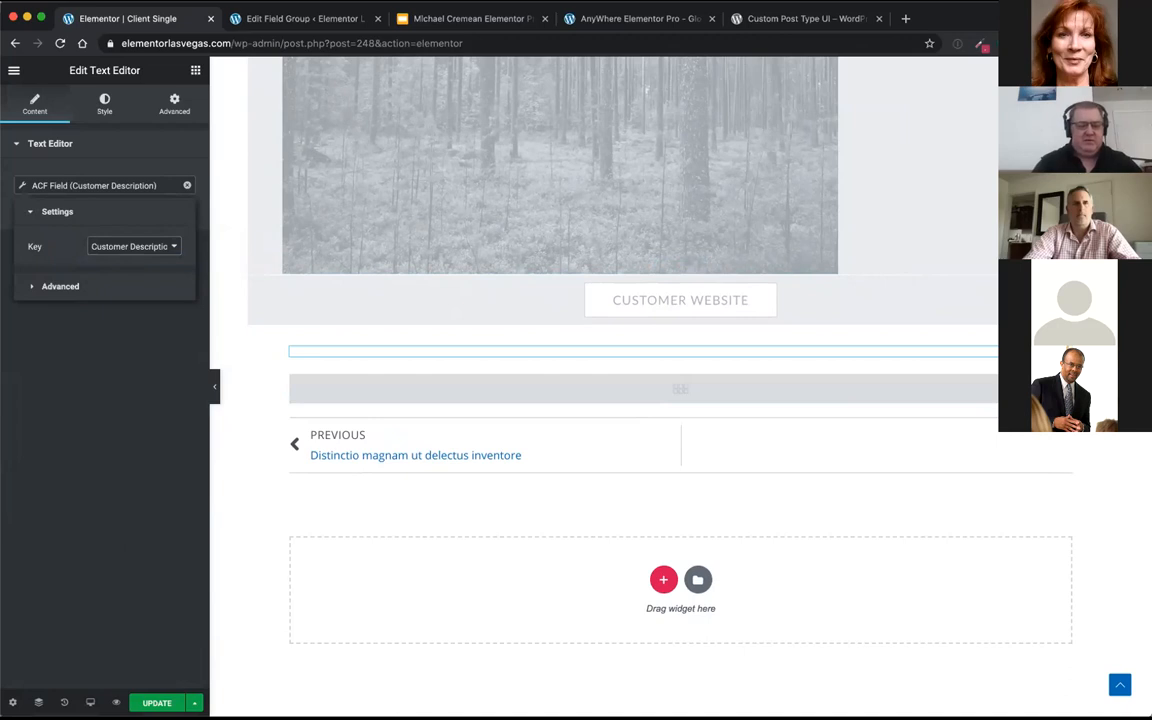
Step: Check the template's display conditions without changing them, and update the Client Single template
click(193, 702)
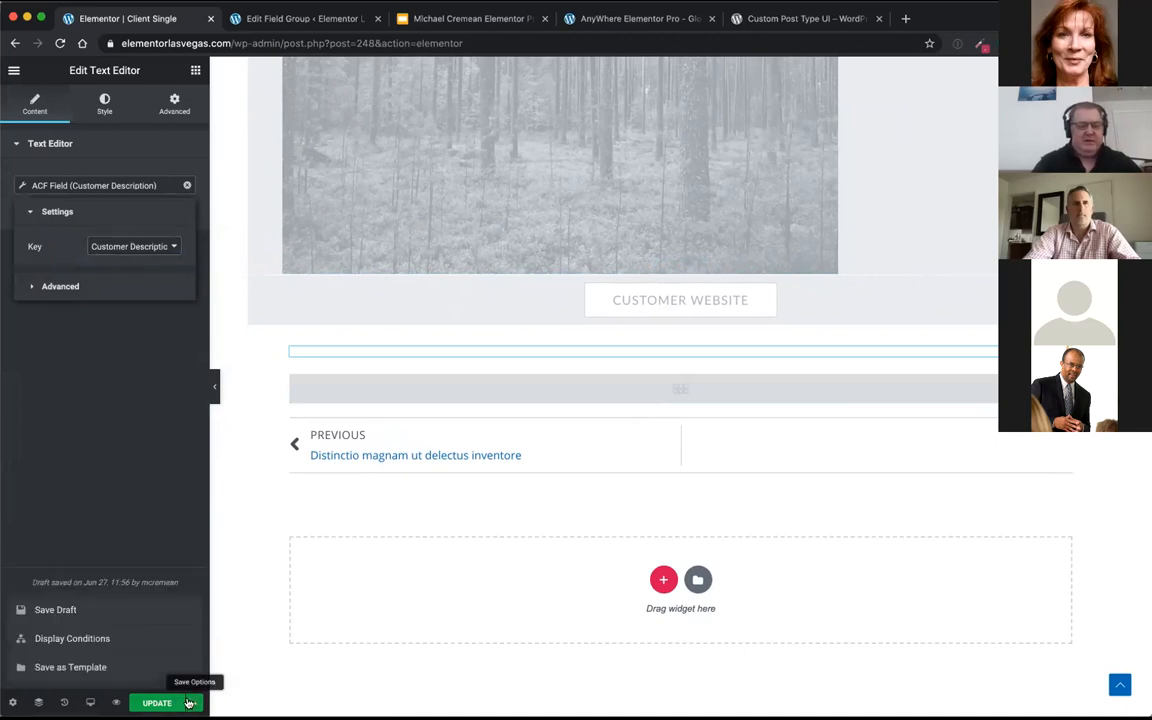
click(108, 640)
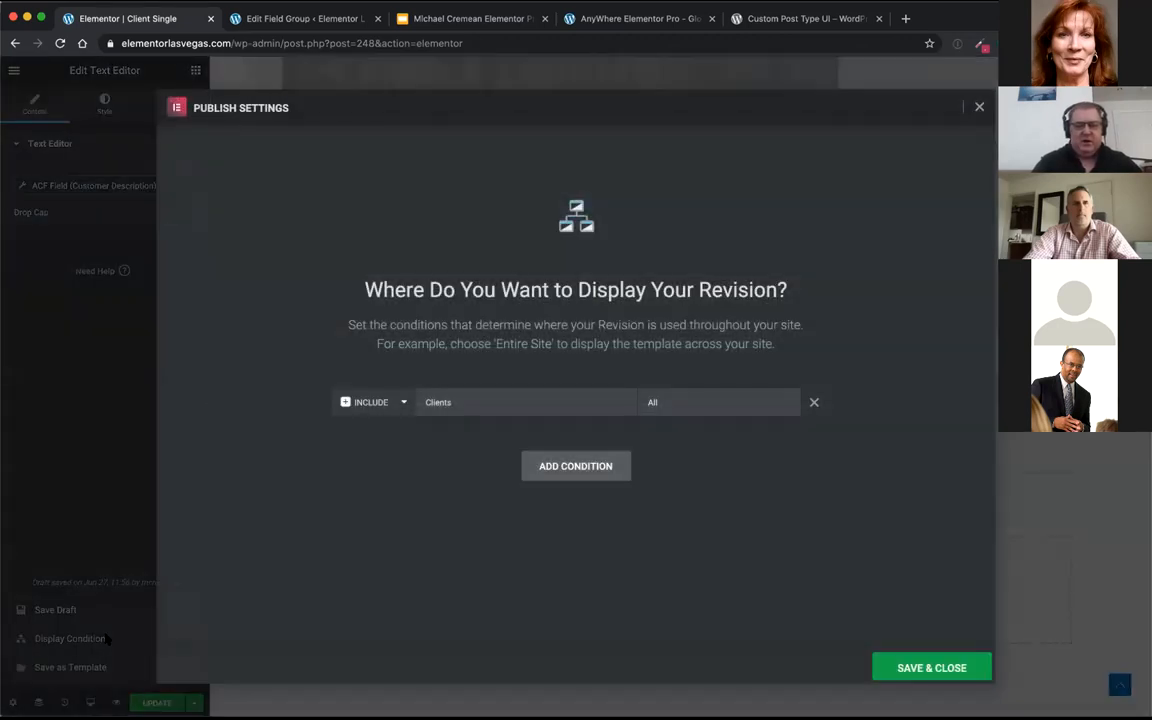
click(979, 105)
key(super+s)
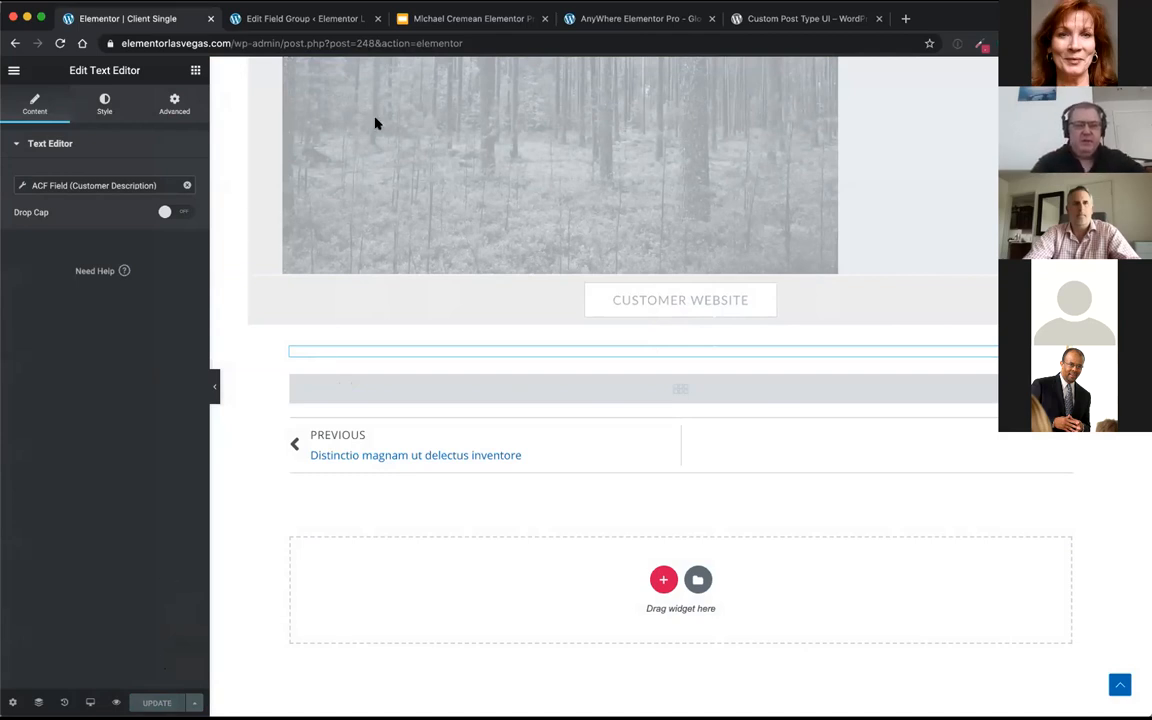
Step: Visit the live site from the field group page and open the Awesome Car Dealer client from the Elementor Client Demo page
click(317, 22)
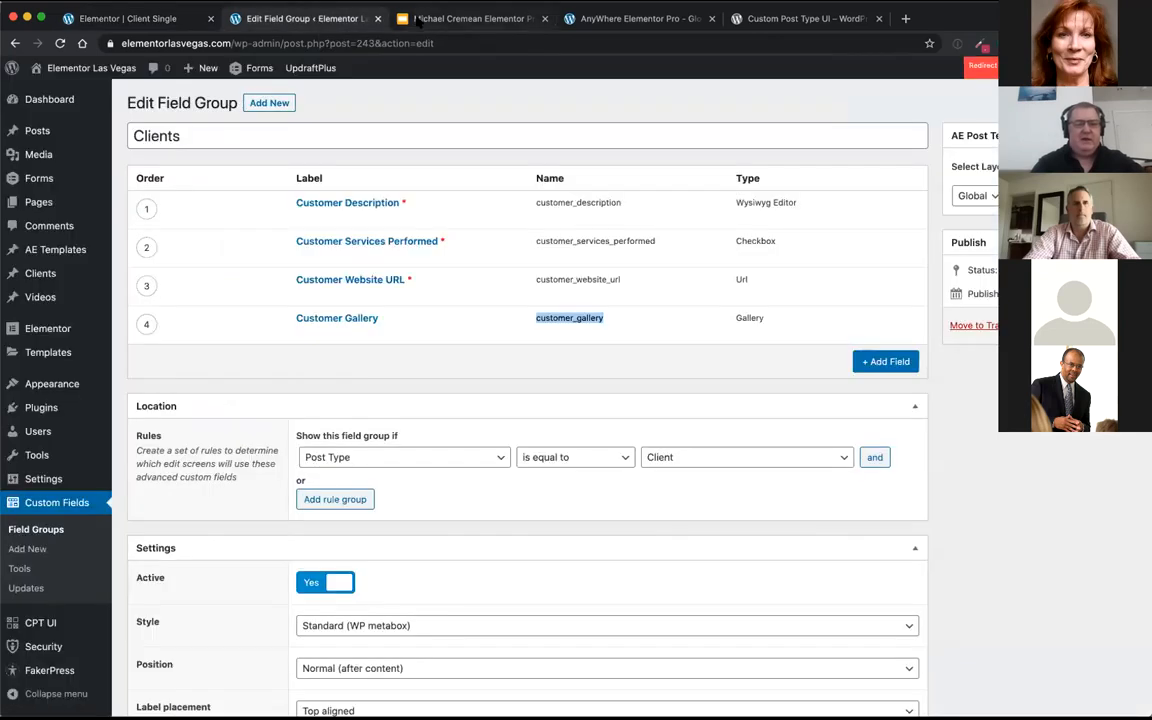
click(108, 68)
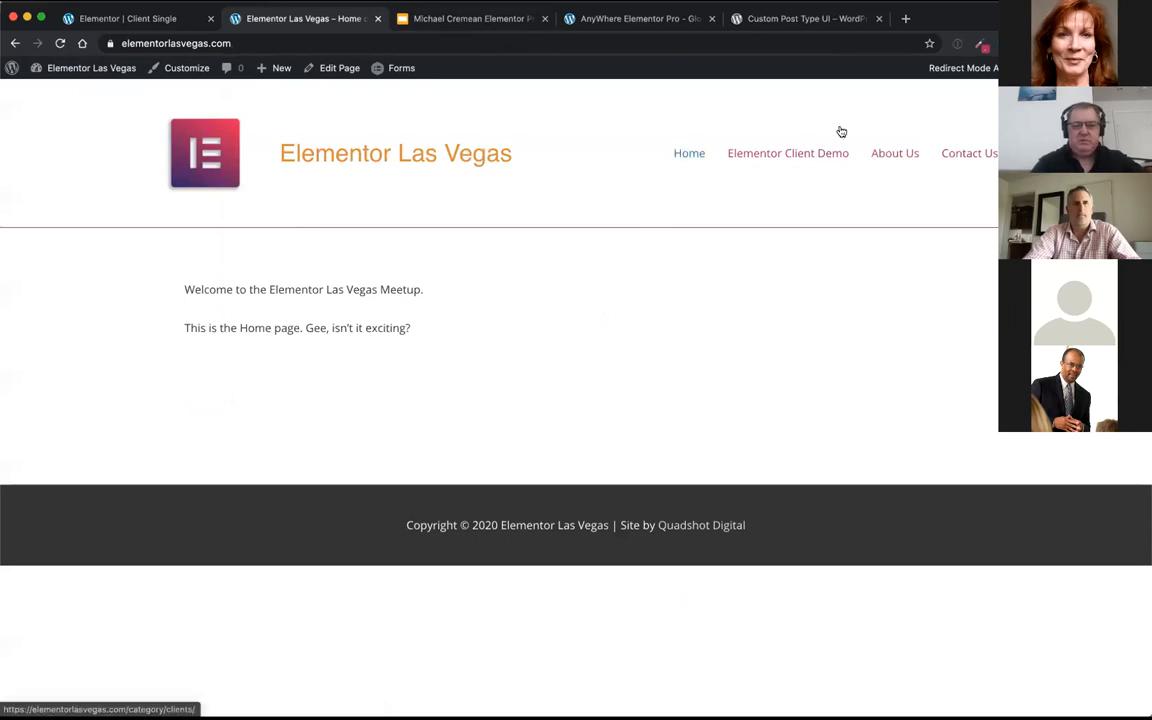
click(819, 147)
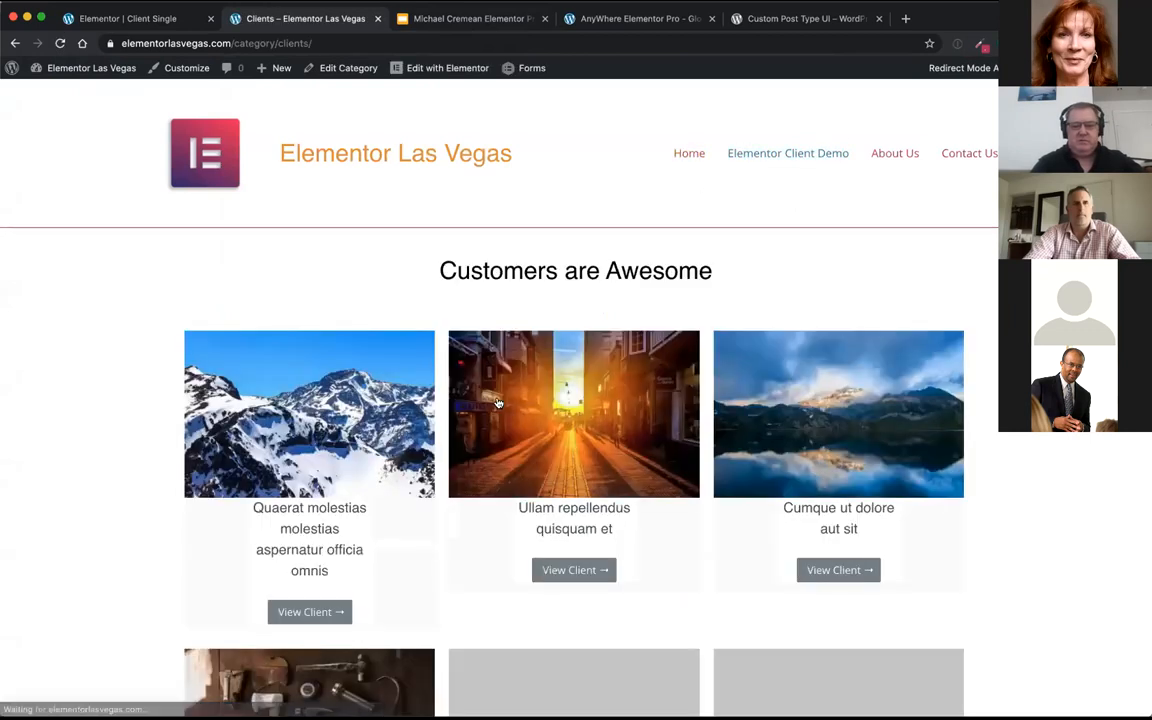
scroll(462, 418, down, 5)
click(363, 517)
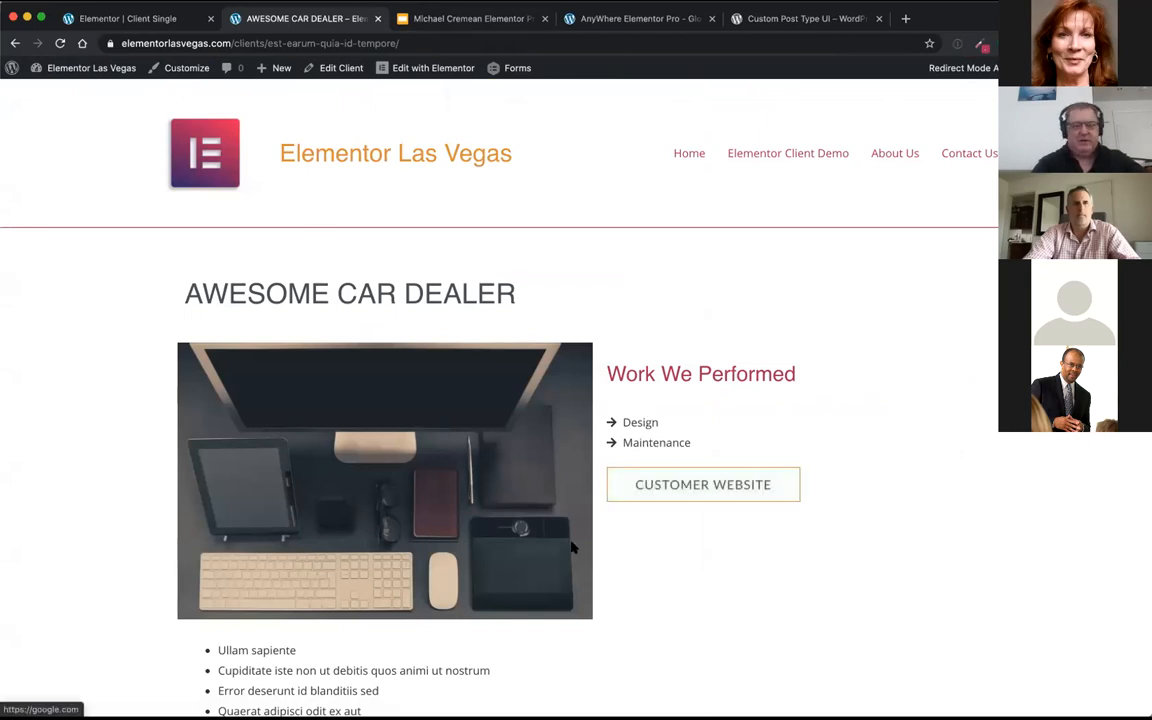
Step: Examine the client's description and gallery carousel, browse several images from the cat photo onward in the lightbox, and close it
scroll(571, 545, down, 3)
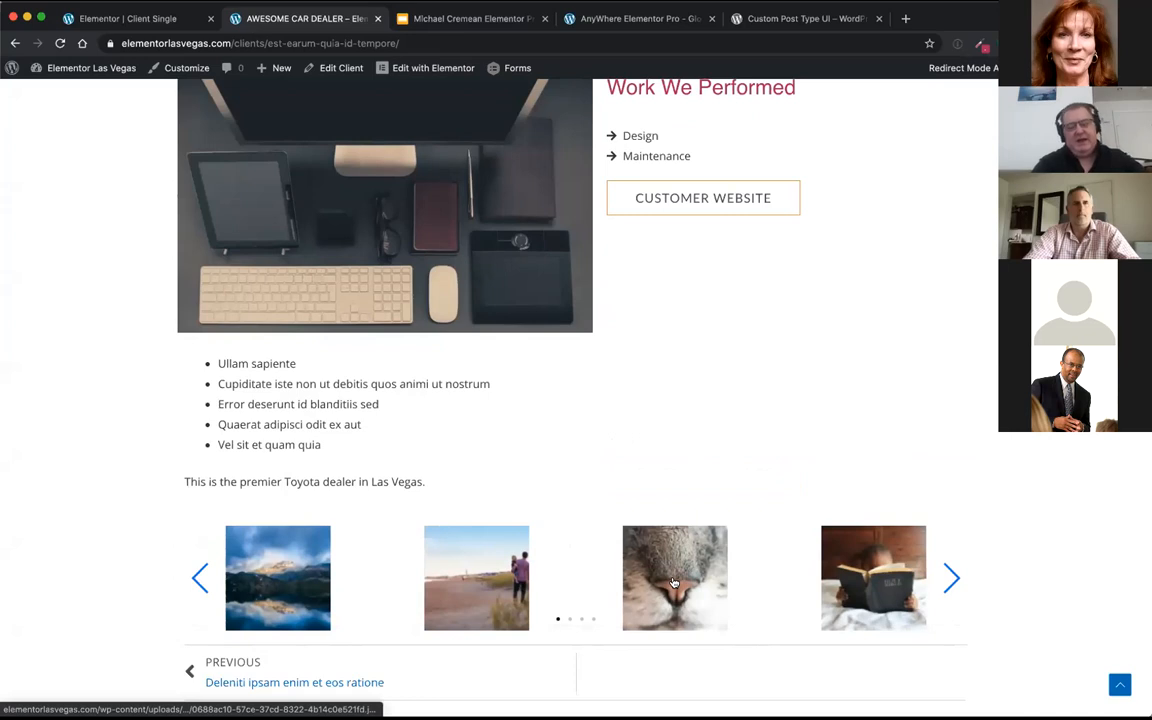
click(674, 582)
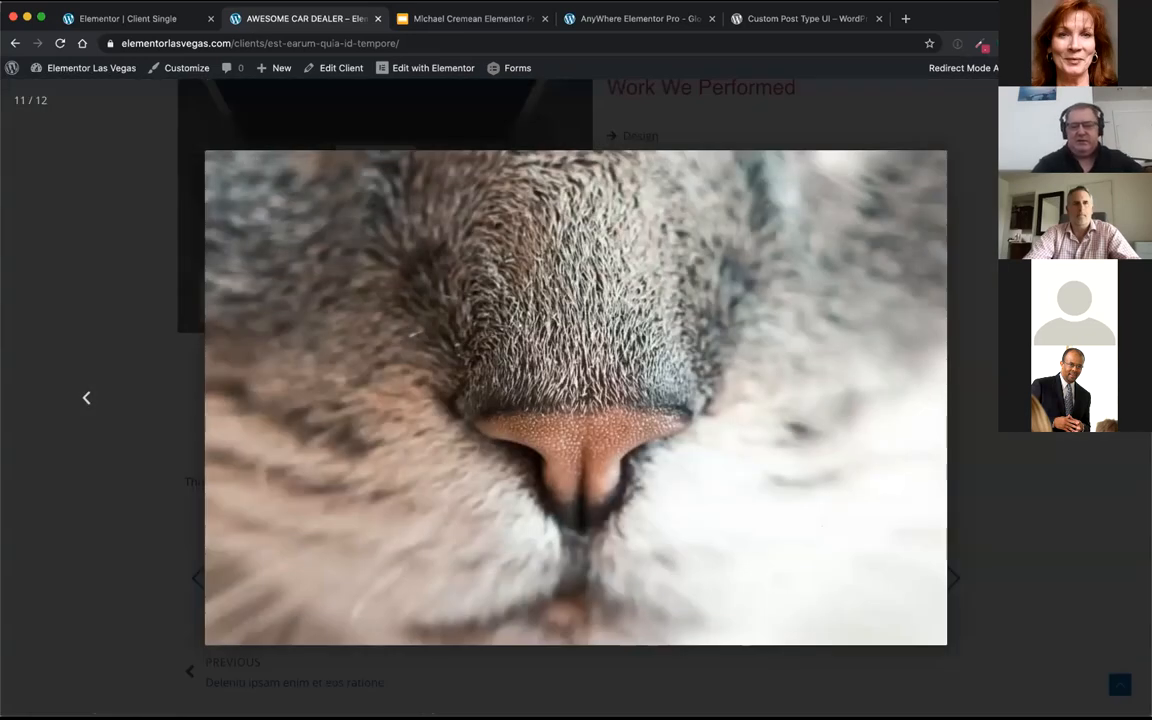
key(Right)
key(Right)
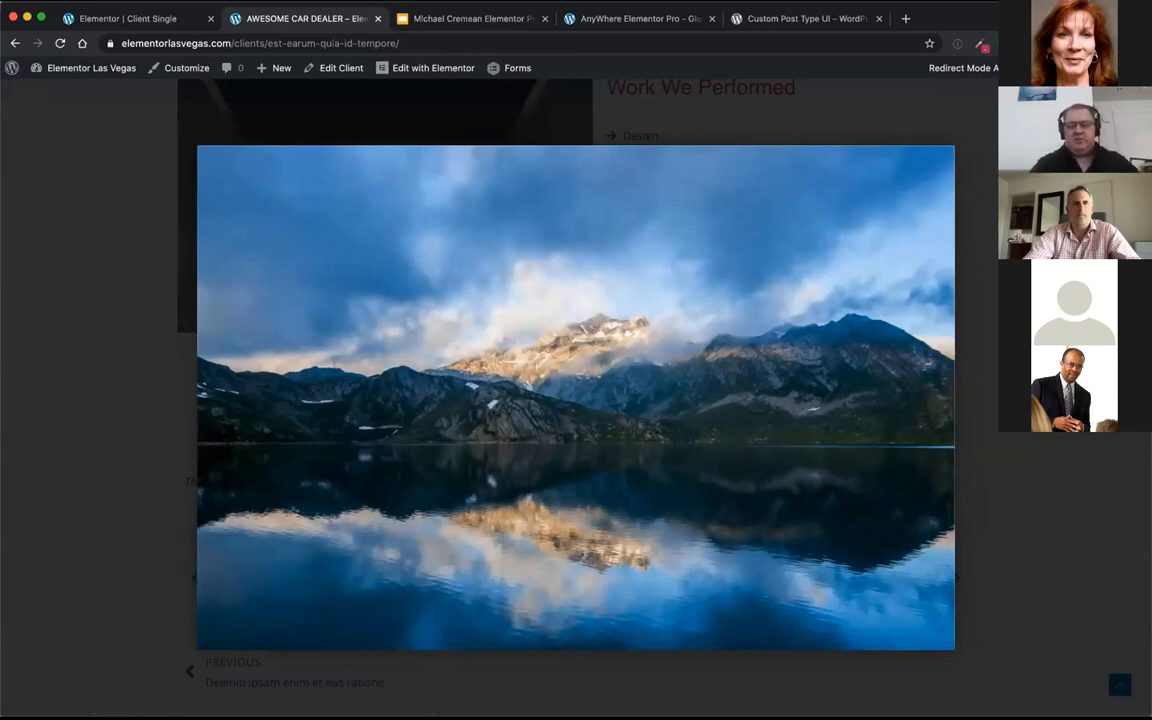
key(Right)
key(Right)
key(Right)
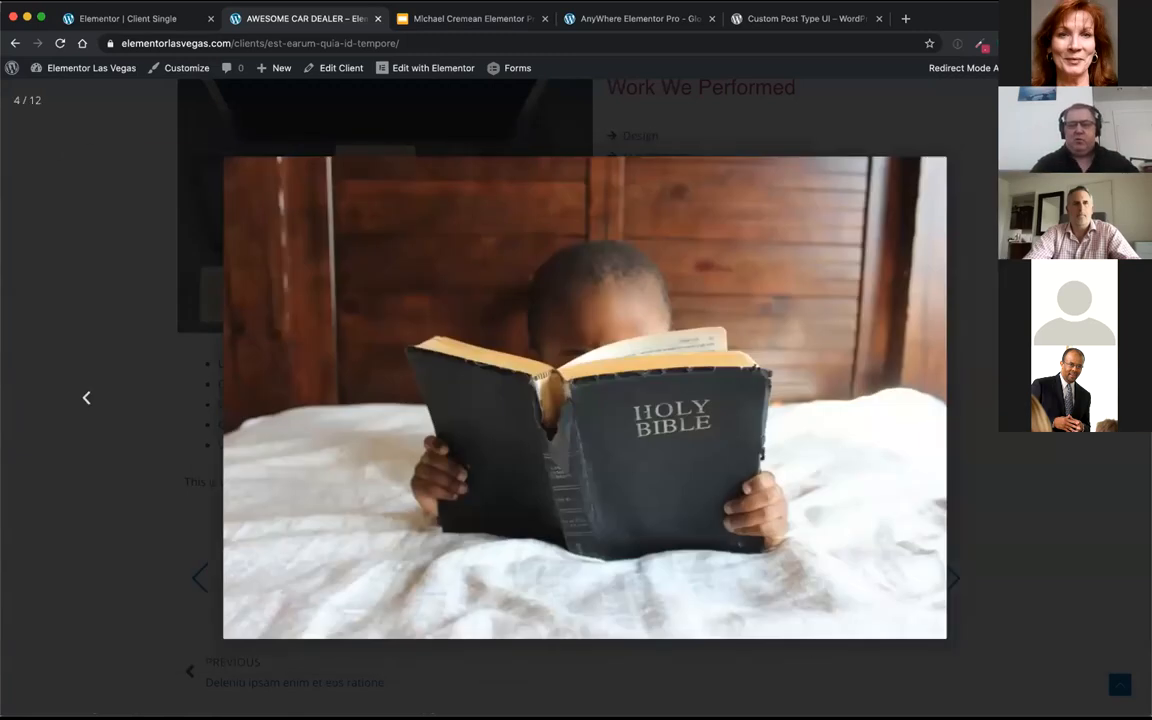
key(Escape)
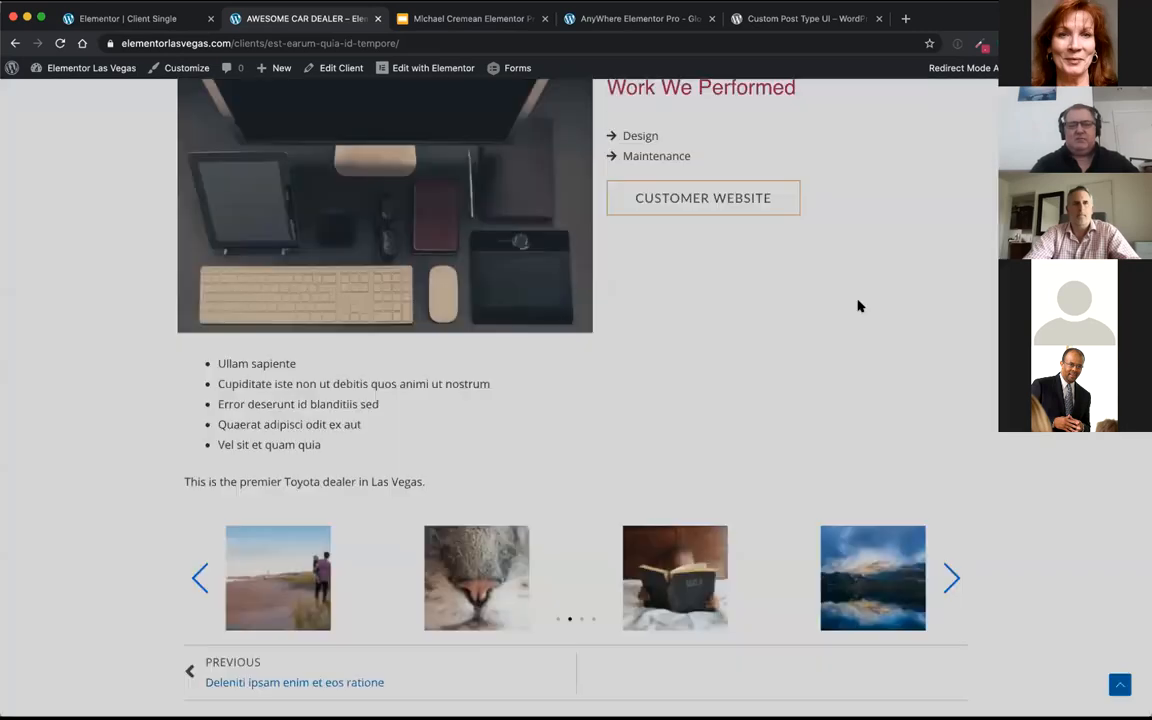
Step: Return to the Elementor Client Demo archive, reopen the Awesome Car Dealer client, and review its single page layout
scroll(738, 350, up, 4)
scroll(738, 351, up, 2)
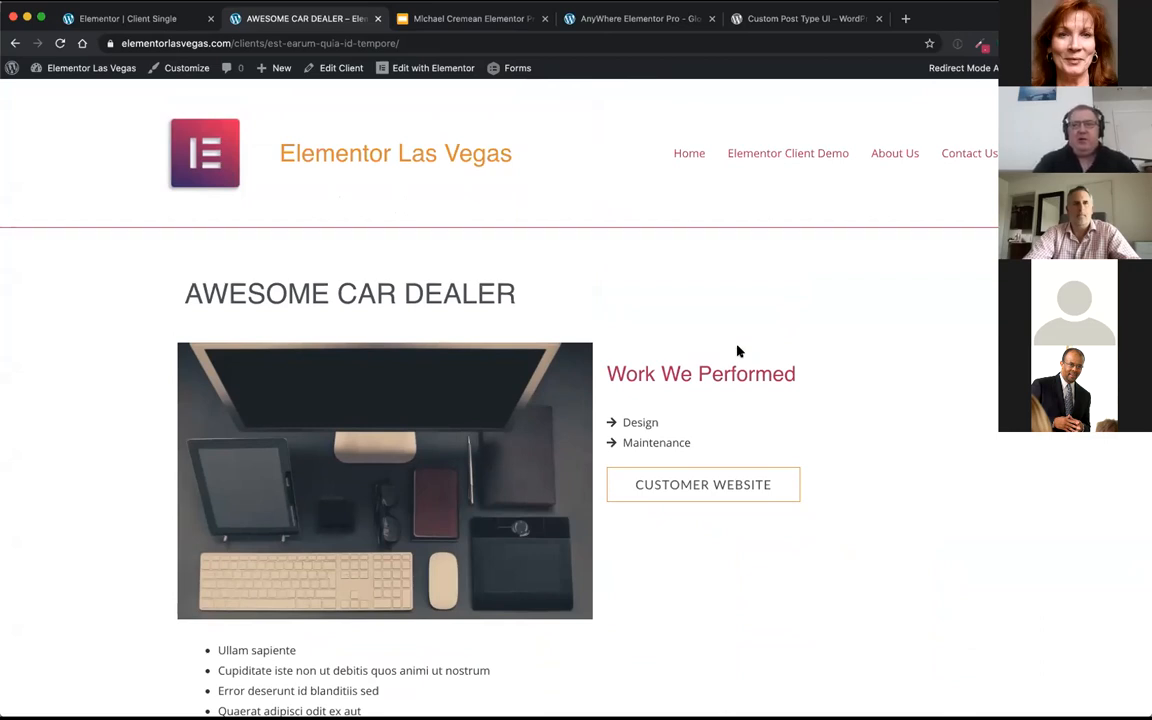
click(745, 162)
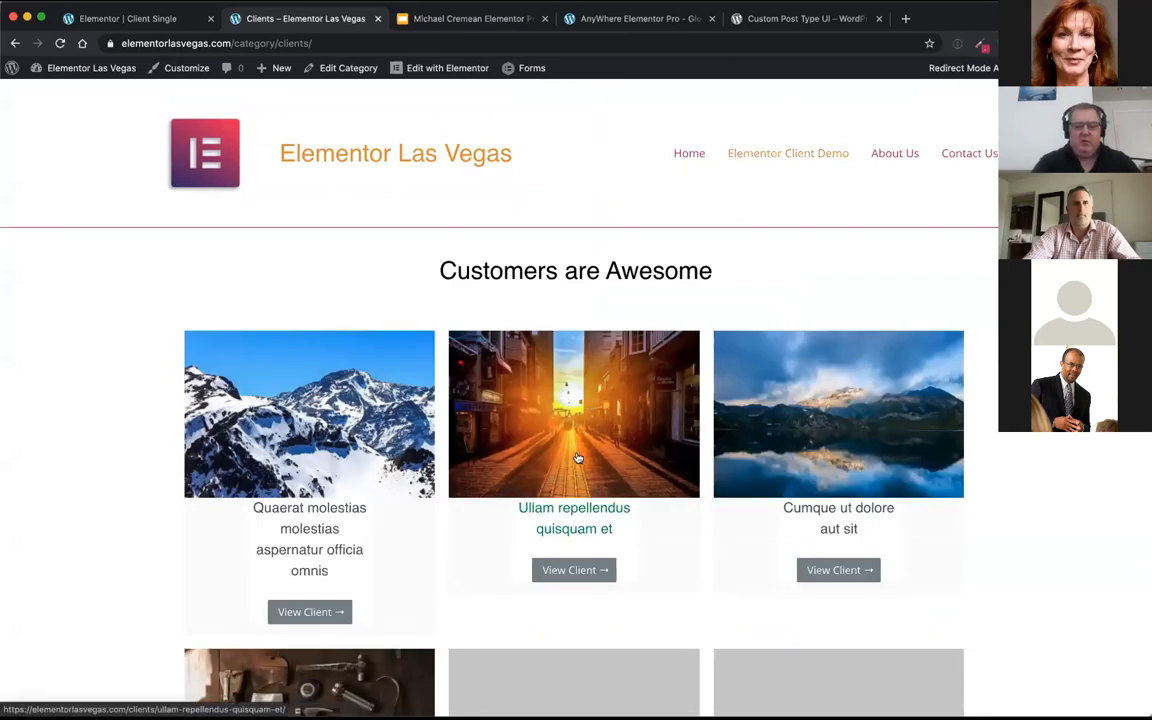
scroll(560, 600, down, 7)
click(288, 446)
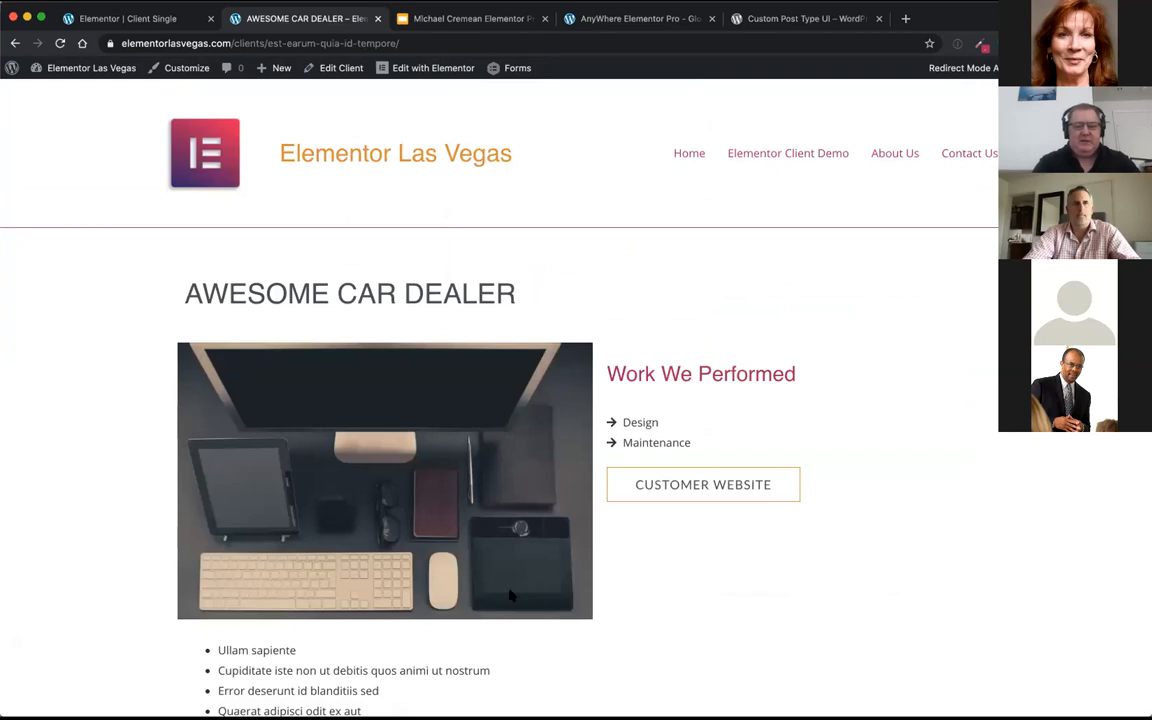
scroll(509, 594, down, 4)
scroll(509, 595, up, 1)
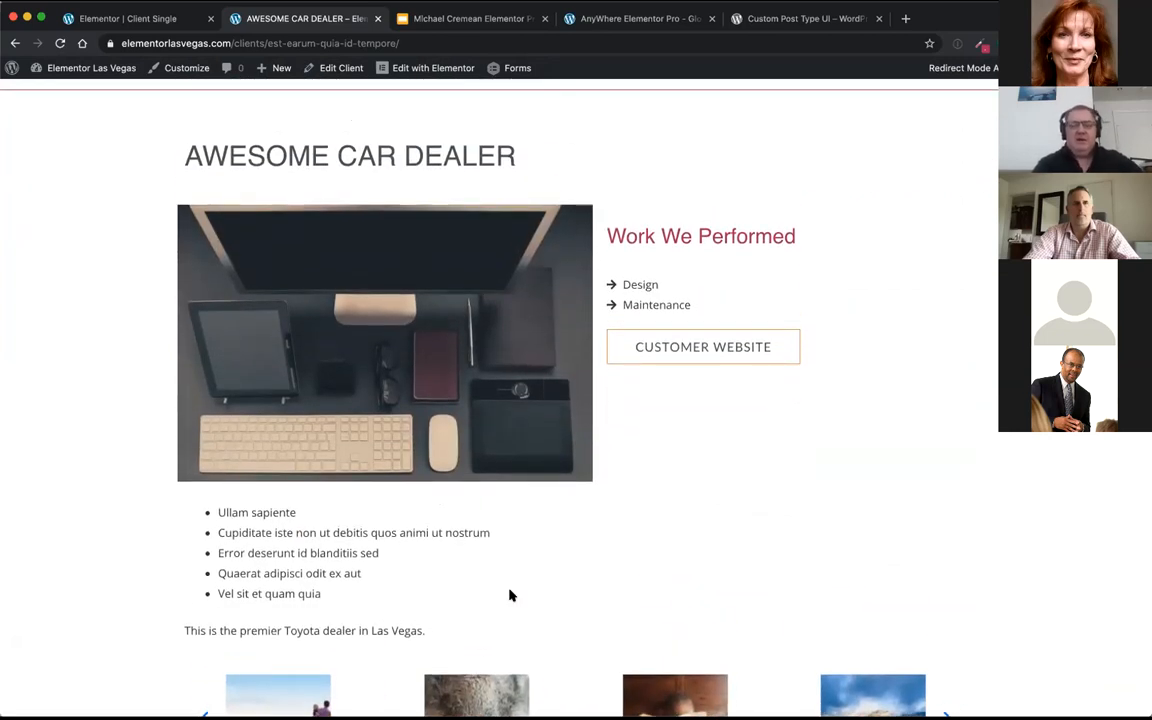
scroll(509, 595, up, 1)
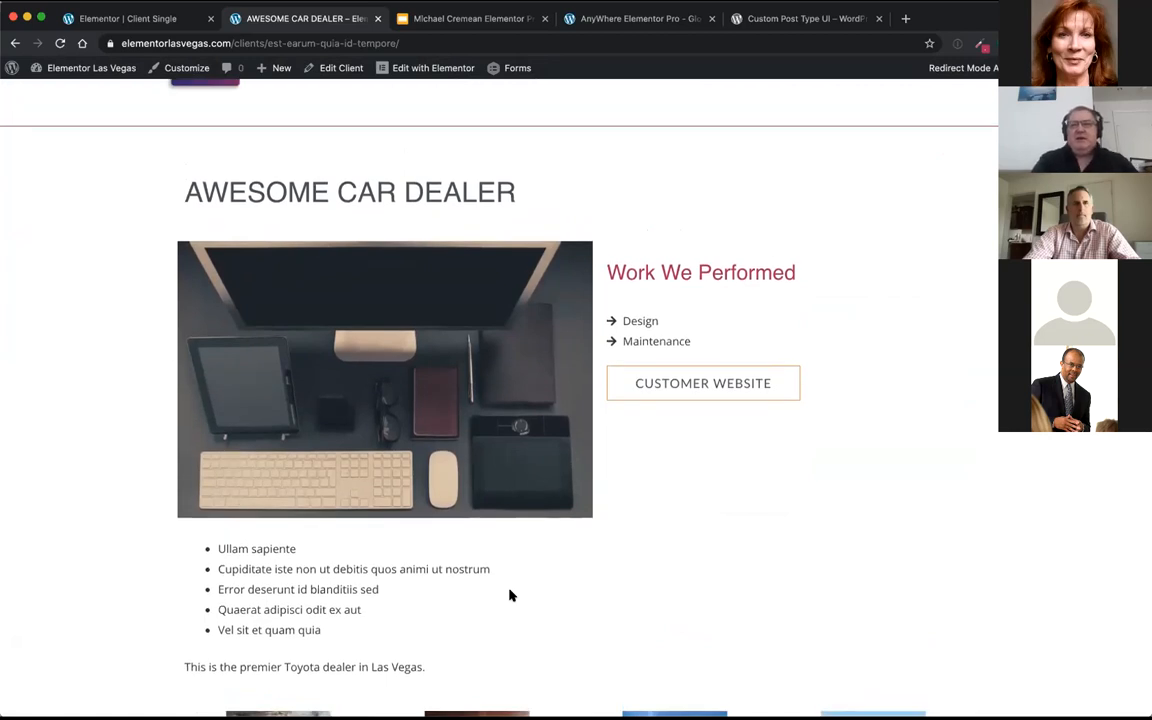
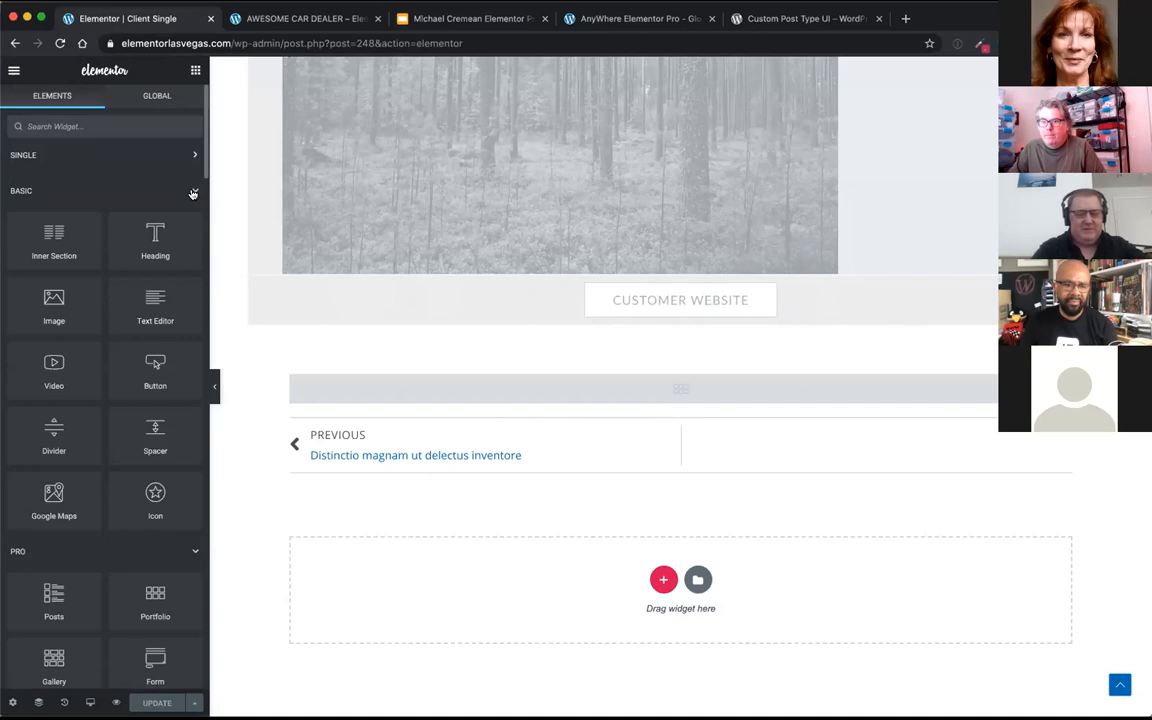
Step: Collapse the Basic widget group and examine the widgets offered in the Pro group of the Client Single template editor
click(193, 193)
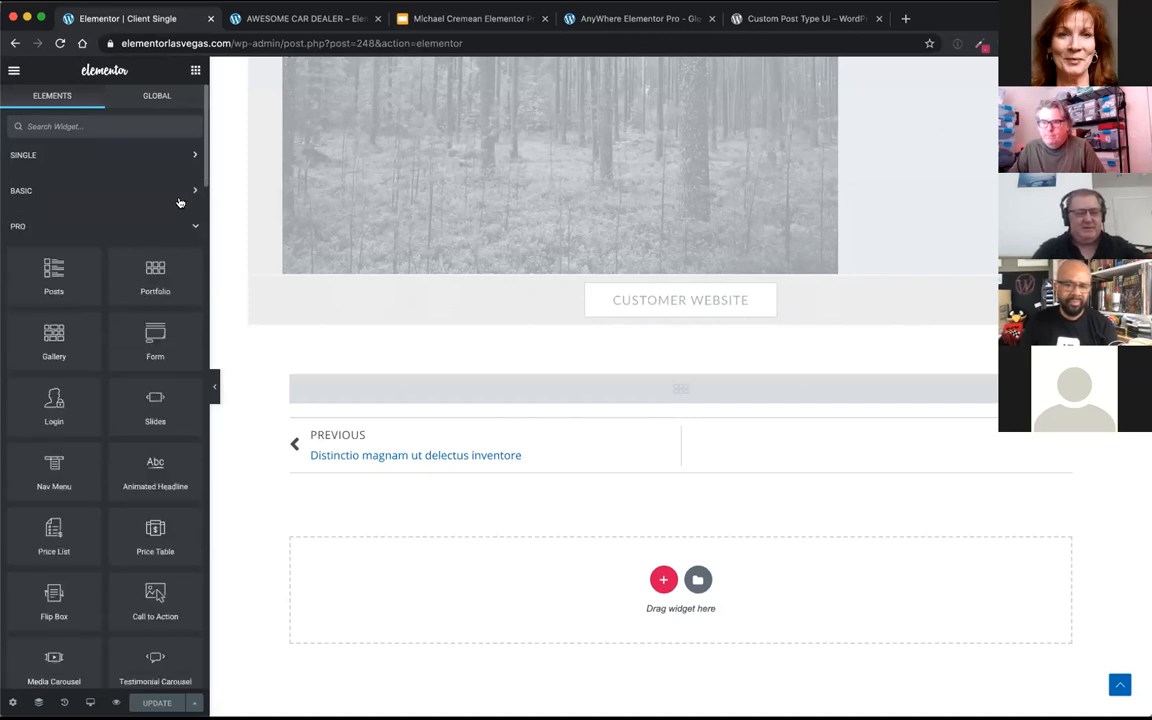
scroll(146, 215, down, 2)
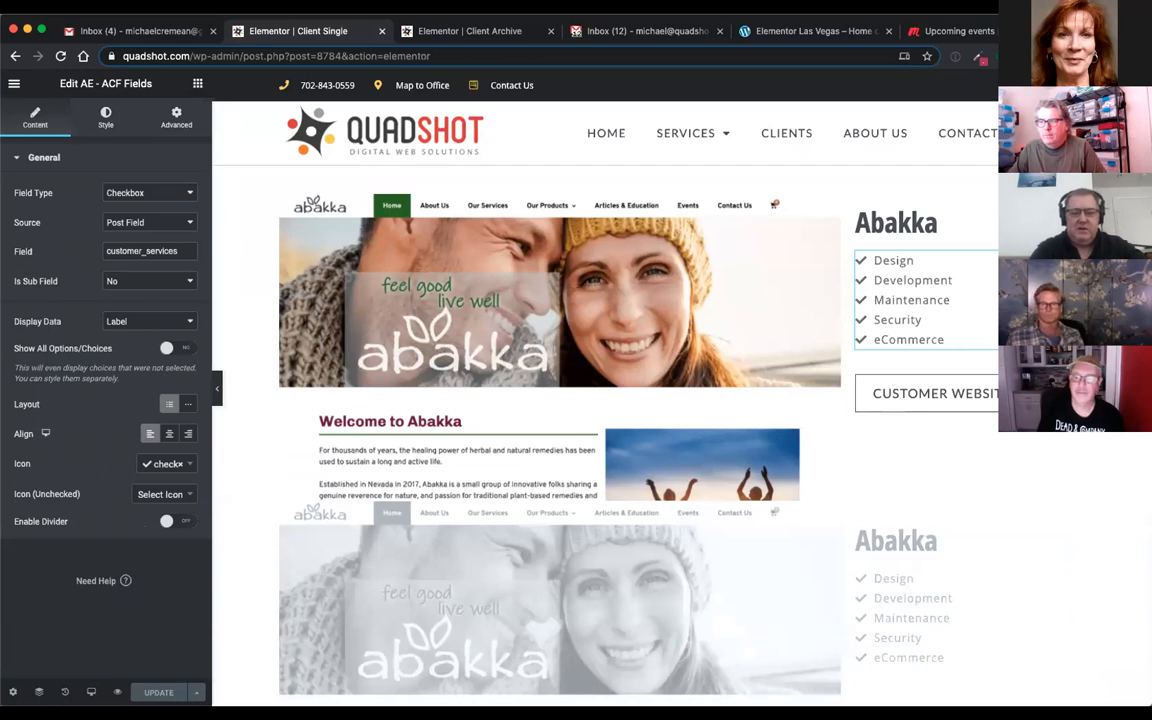
click(715, 476)
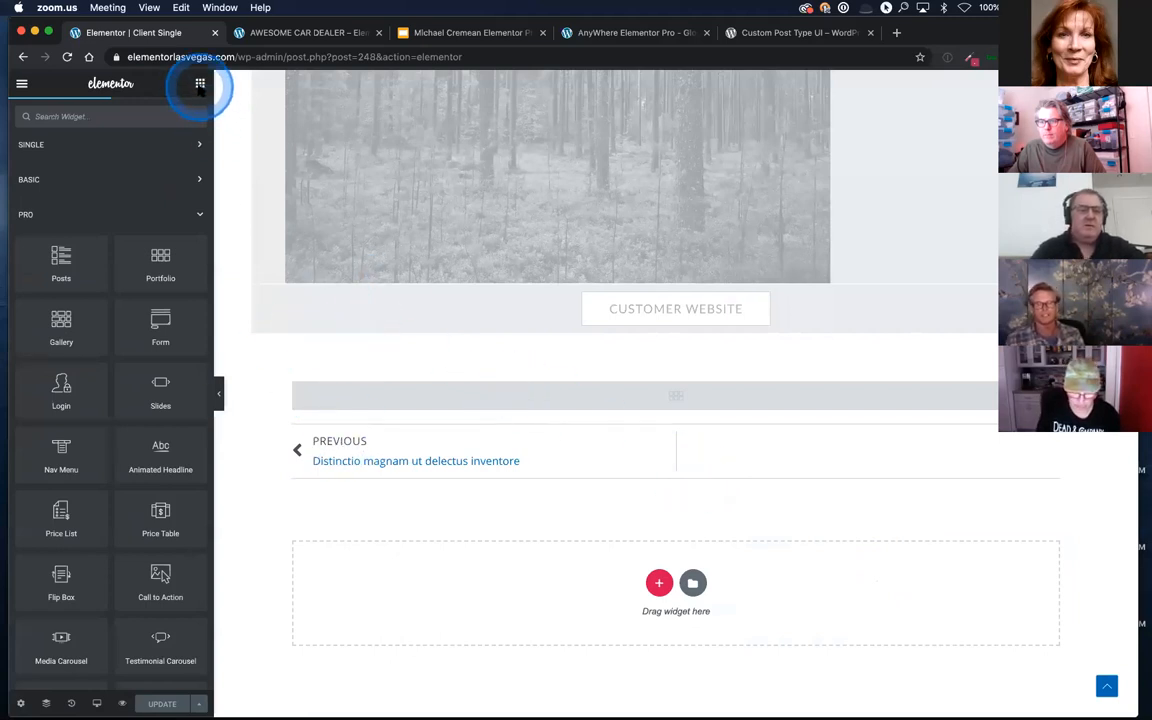
click(200, 86)
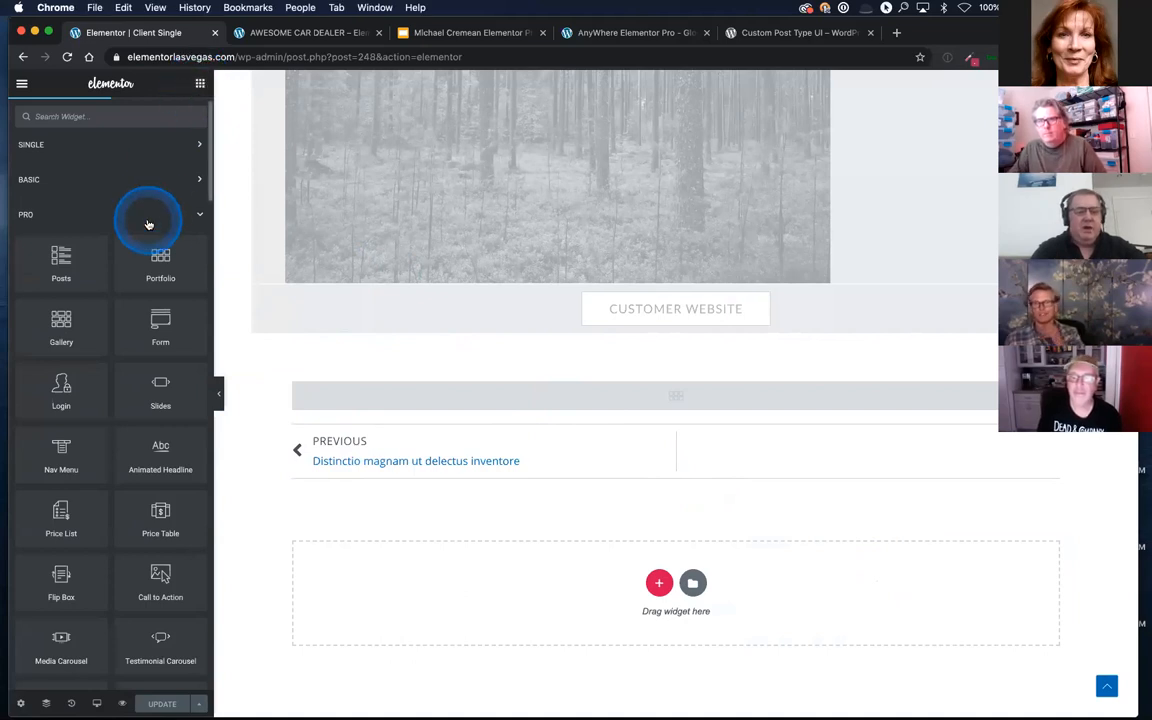
scroll(168, 221, down, 3)
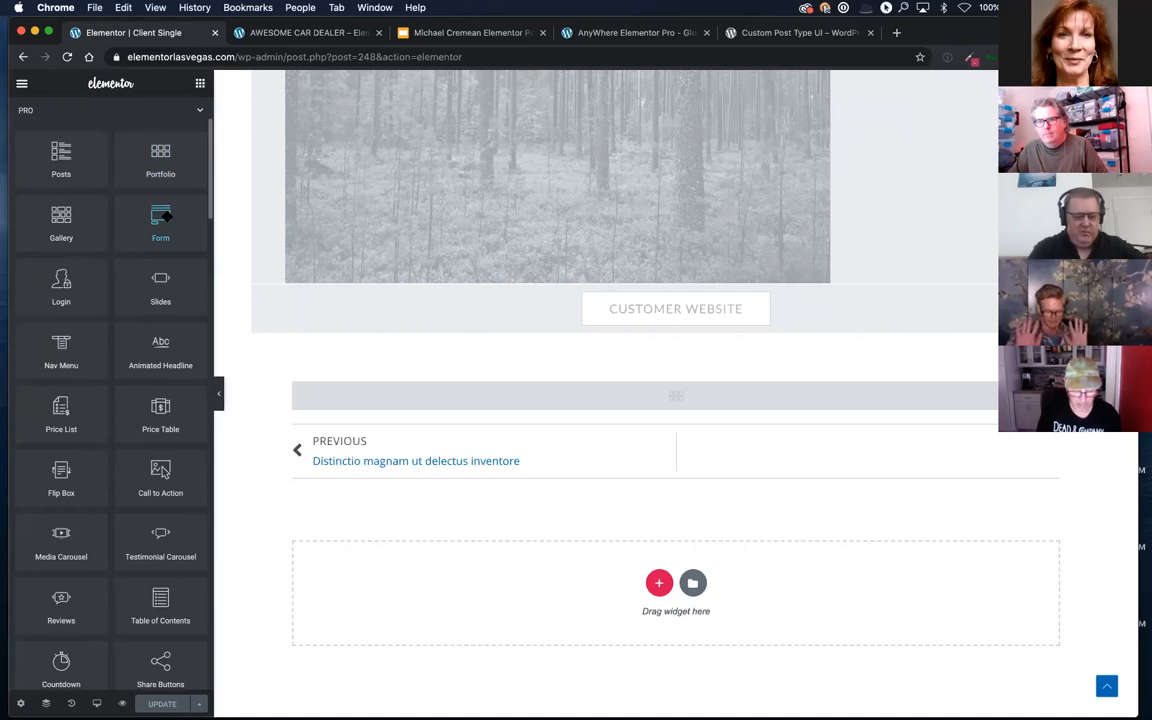
scroll(165, 215, down, 1)
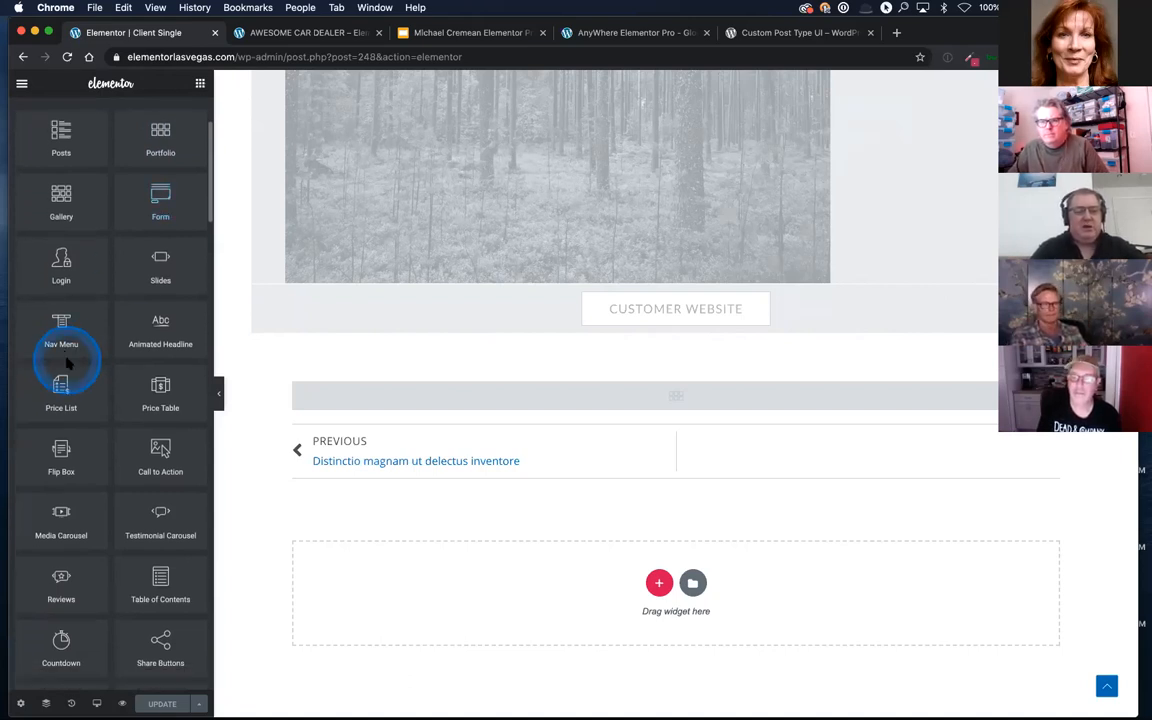
scroll(58, 336, down, 3)
scroll(60, 343, down, 3)
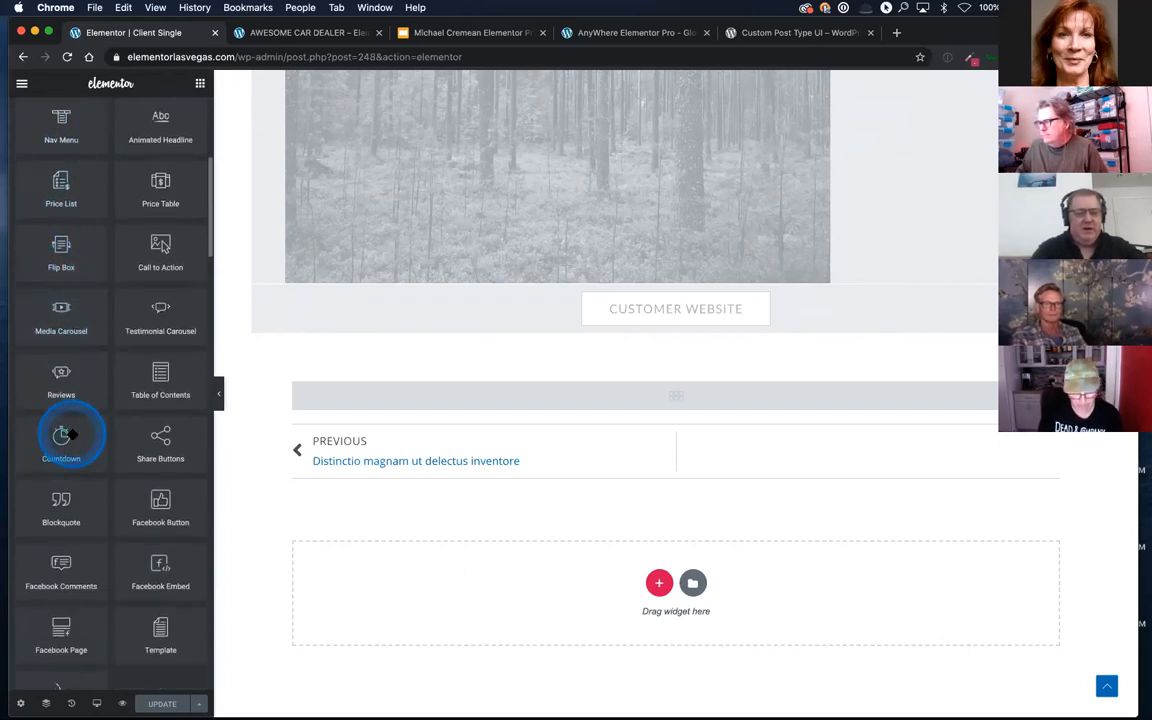
scroll(64, 429, down, 8)
scroll(70, 430, up, 15)
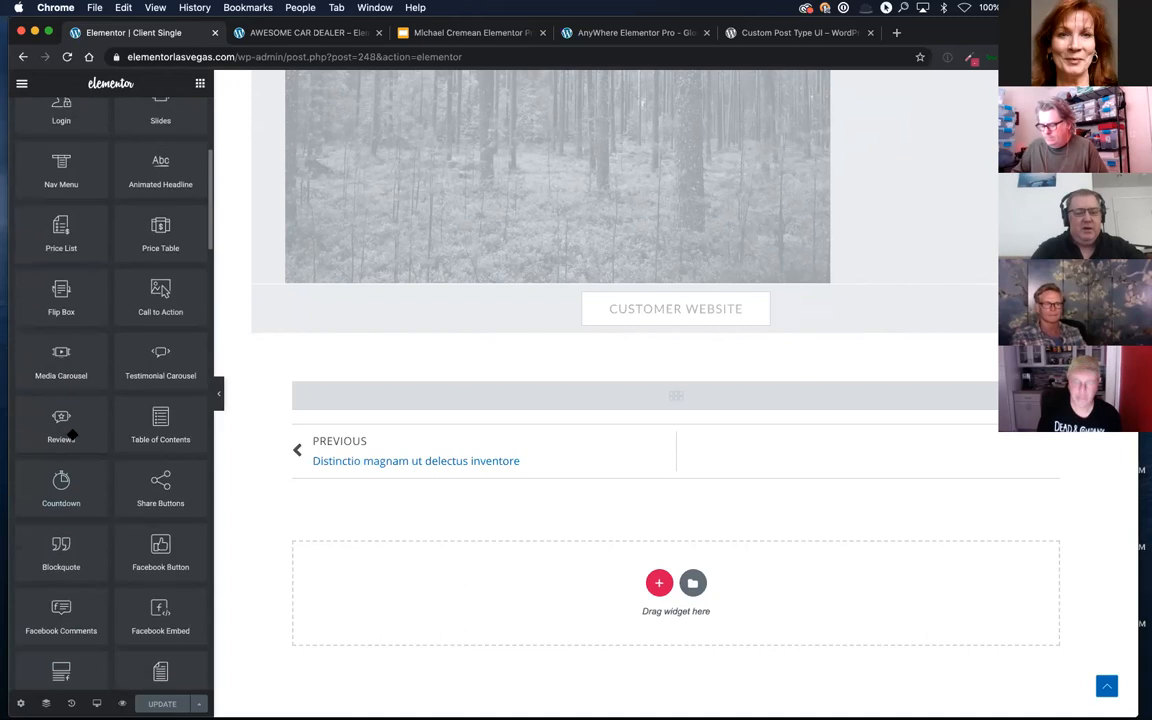
Step: Collapse the Pro widget group and examine the General widgets and the groups below them
click(191, 252)
click(199, 241)
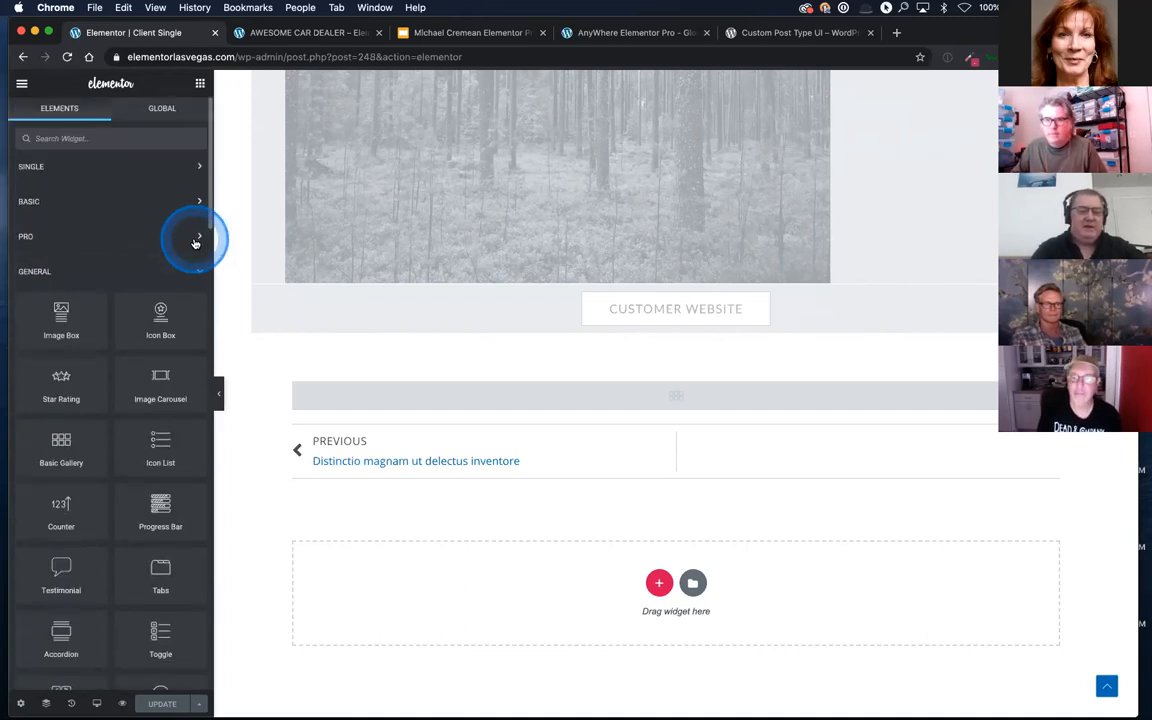
scroll(161, 273, down, 1)
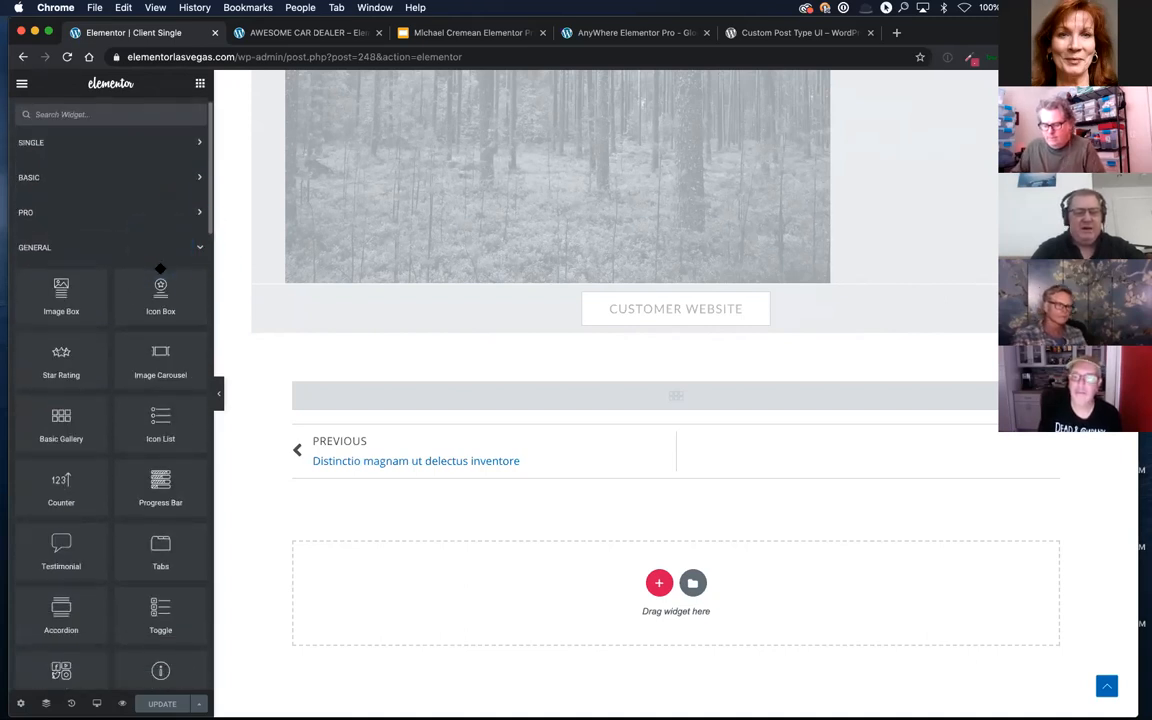
scroll(161, 273, up, 1)
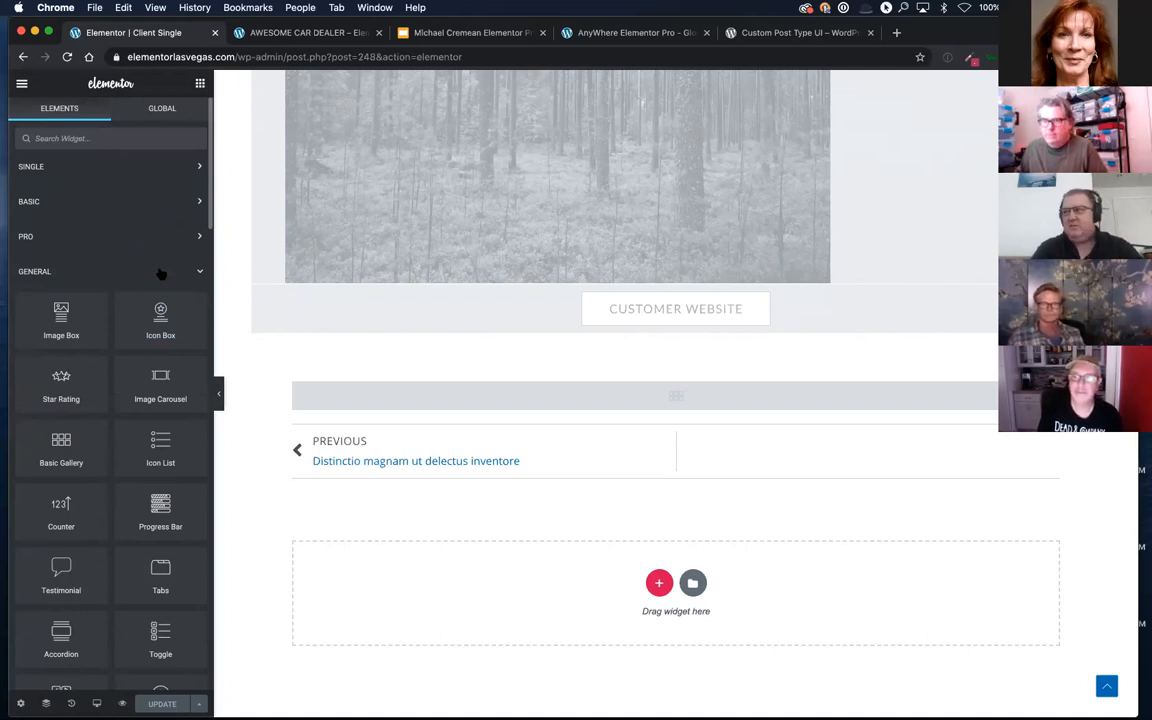
drag(143, 299, 102, 392)
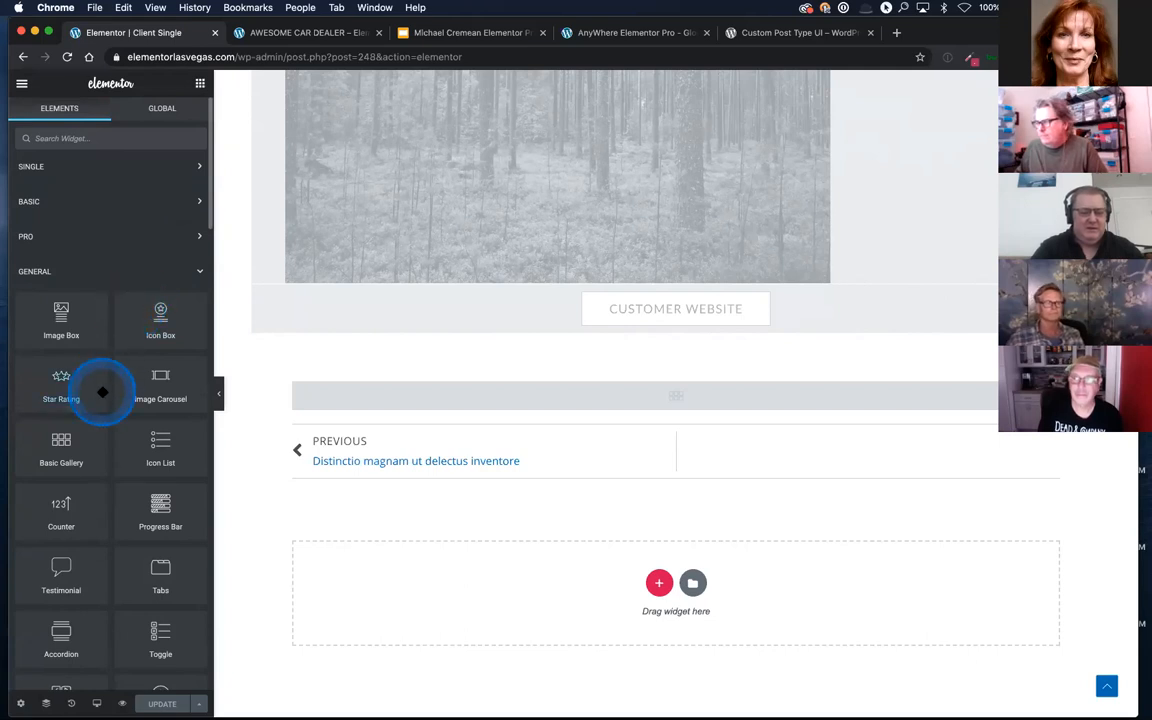
scroll(102, 392, down, 1)
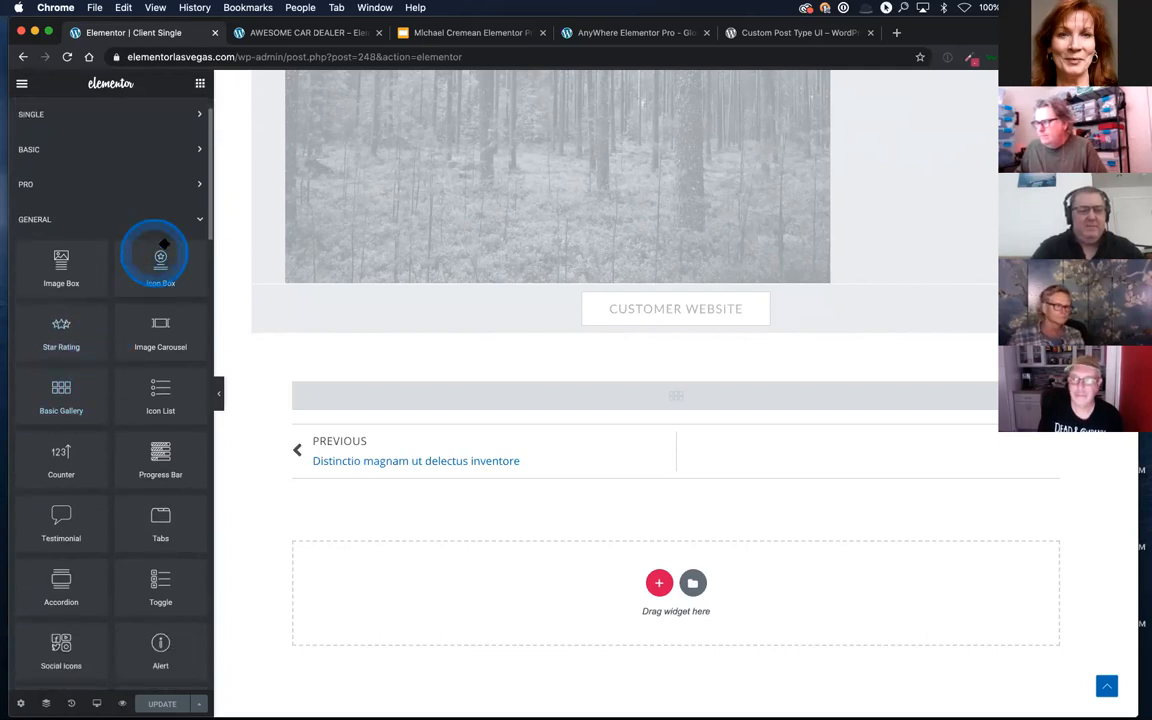
click(193, 225)
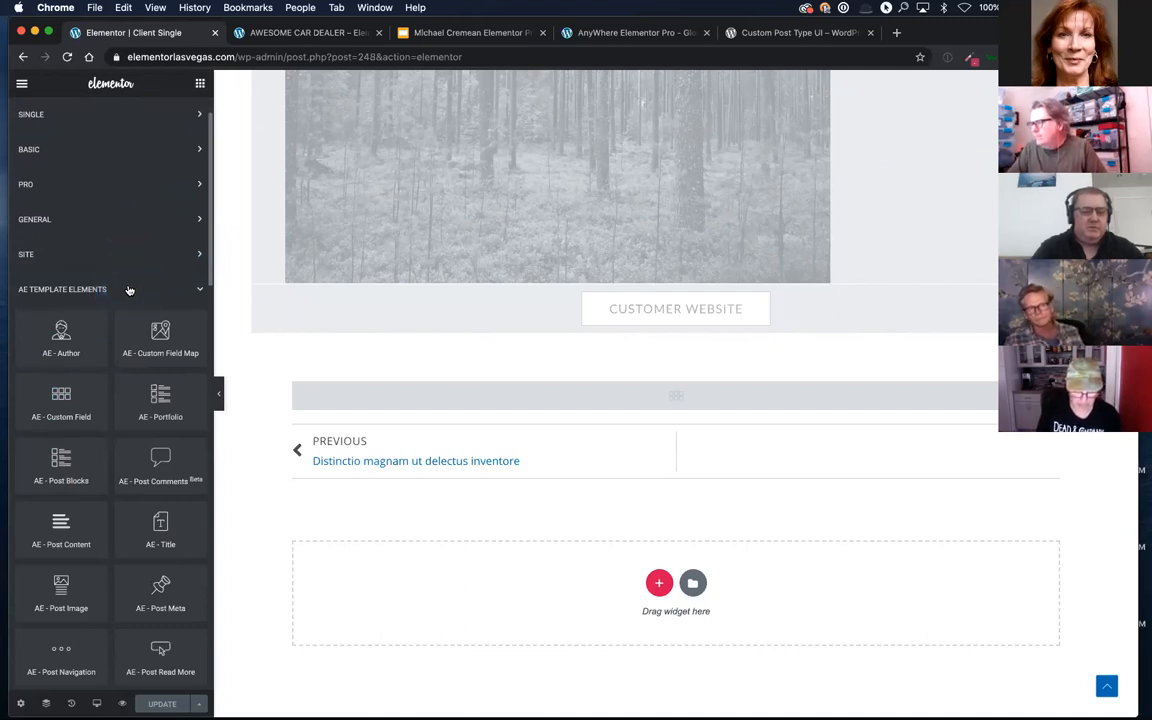
click(119, 256)
click(120, 220)
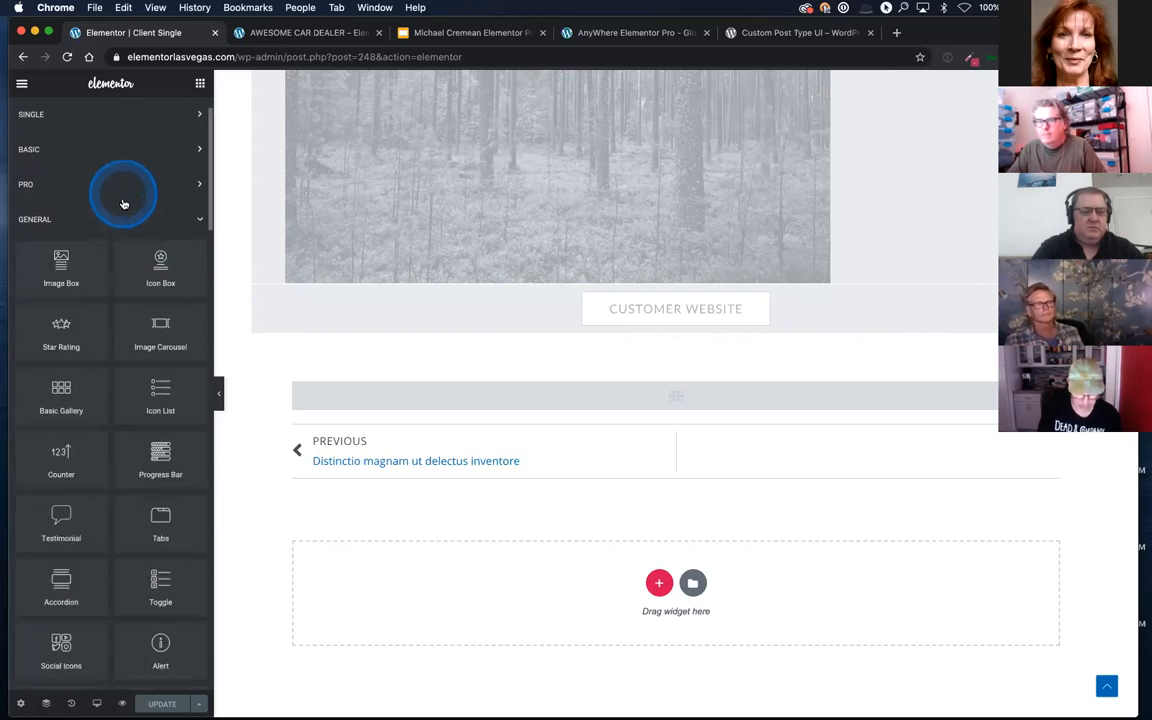
scroll(119, 232, up, 1)
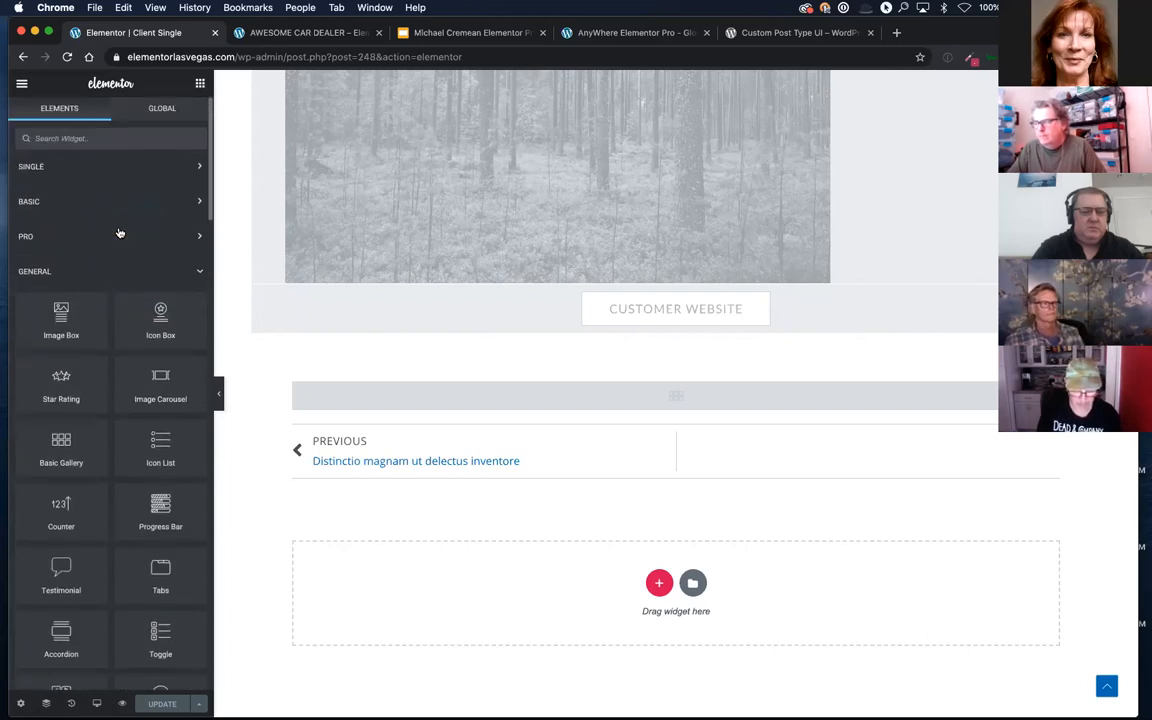
Step: Expand the Single widget group and examine its post widgets and the Ultimate Addons widgets
click(97, 167)
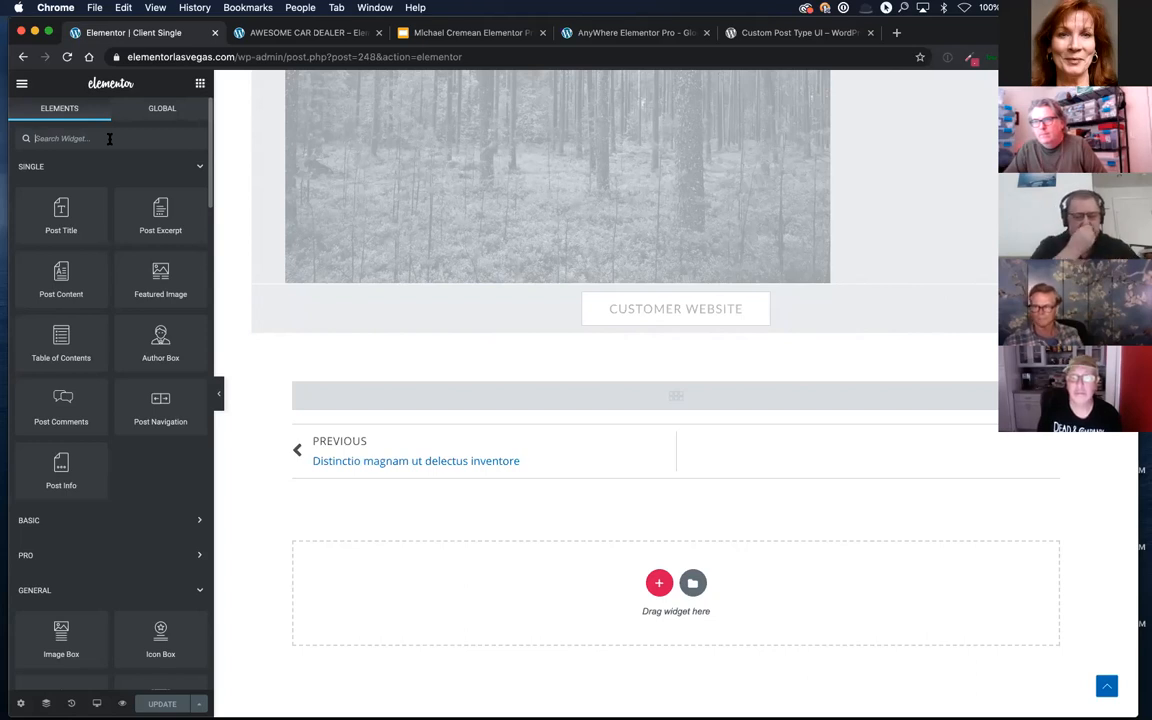
click(110, 139)
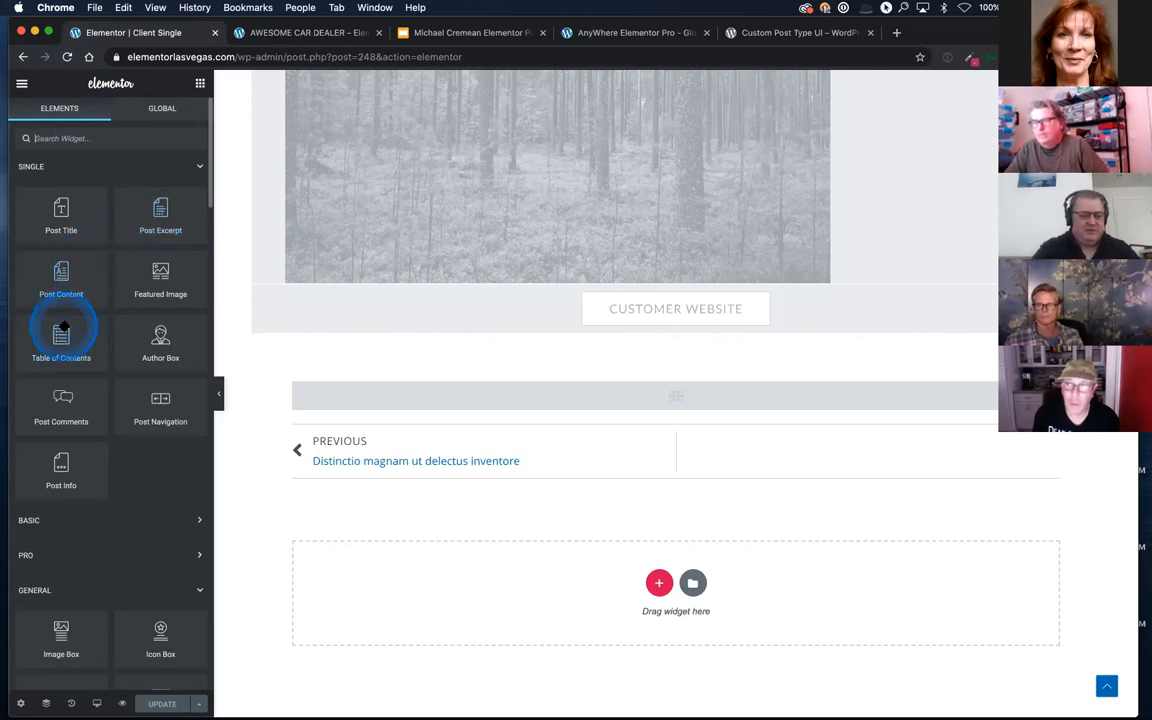
scroll(63, 326, down, 20)
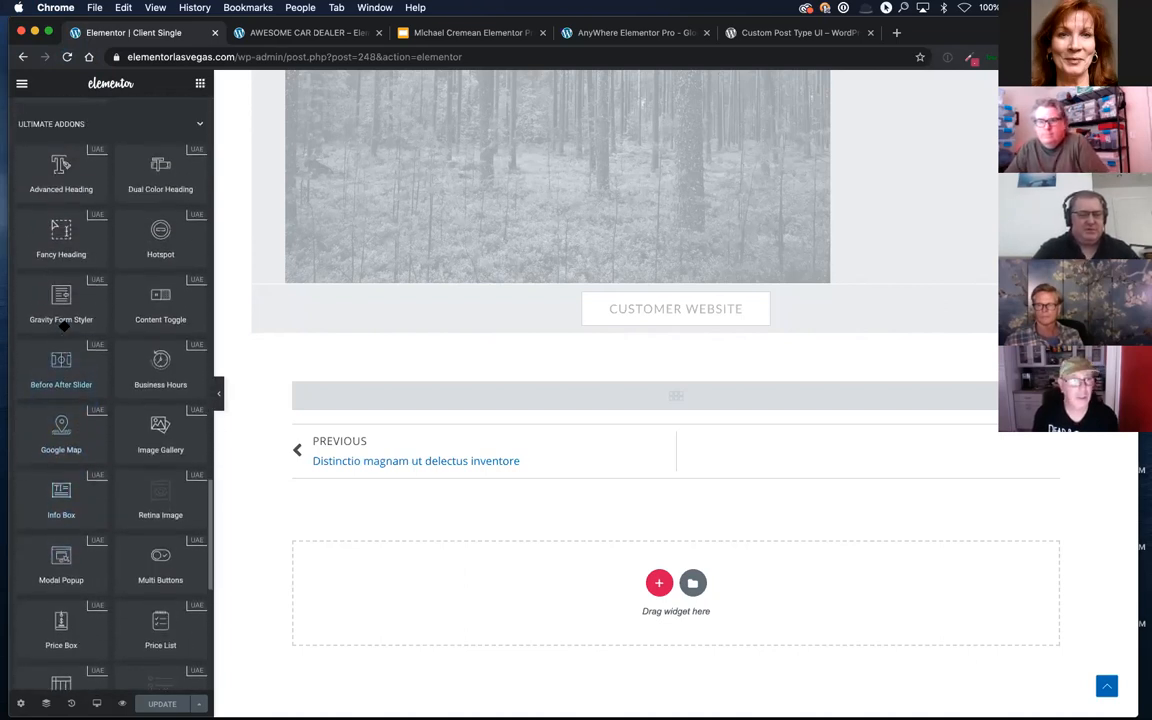
scroll(63, 326, up, 3)
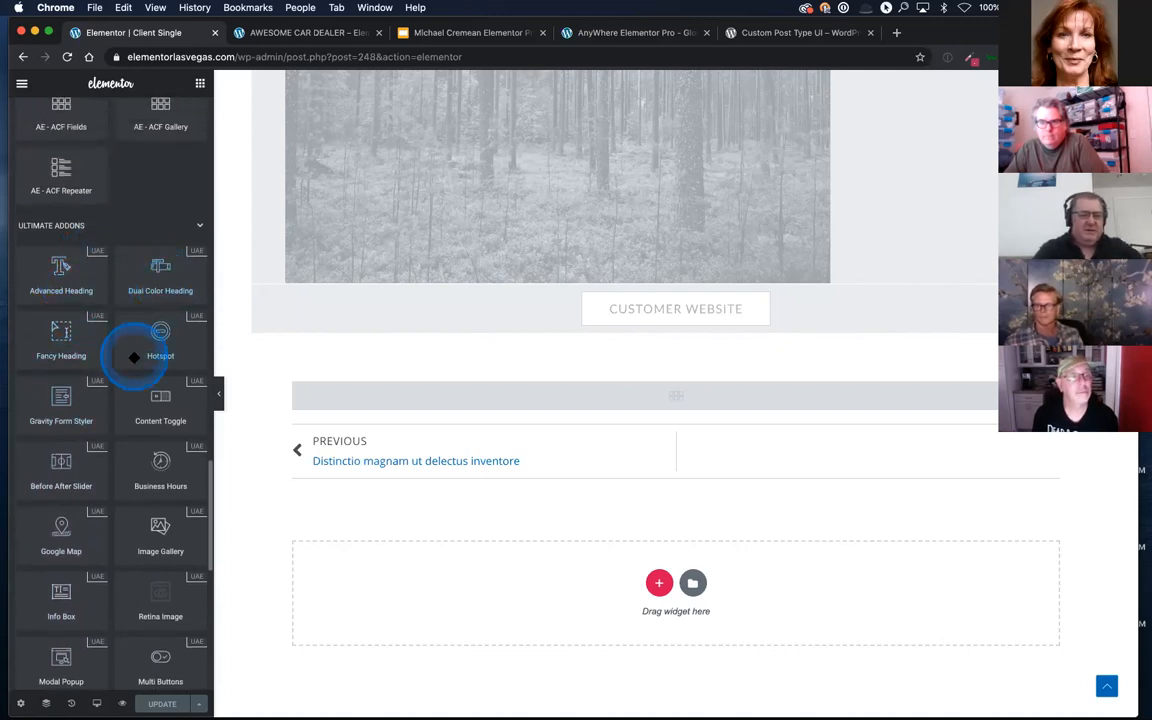
scroll(134, 360, down, 1)
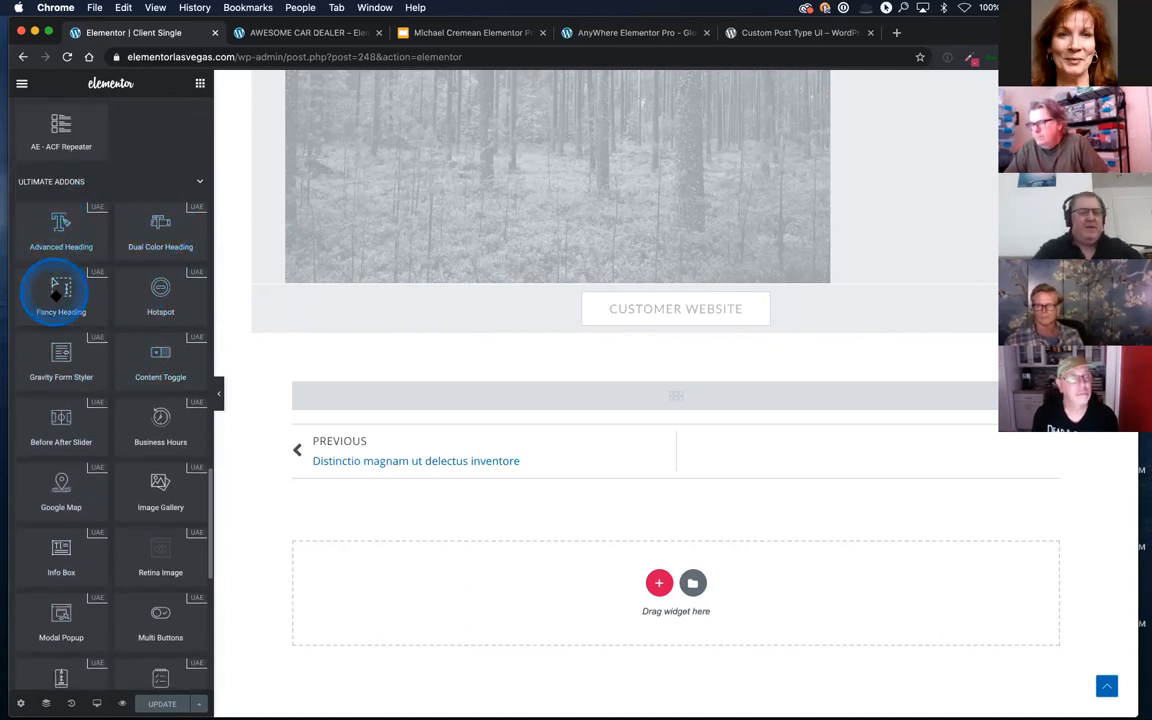
scroll(50, 425, down, 5)
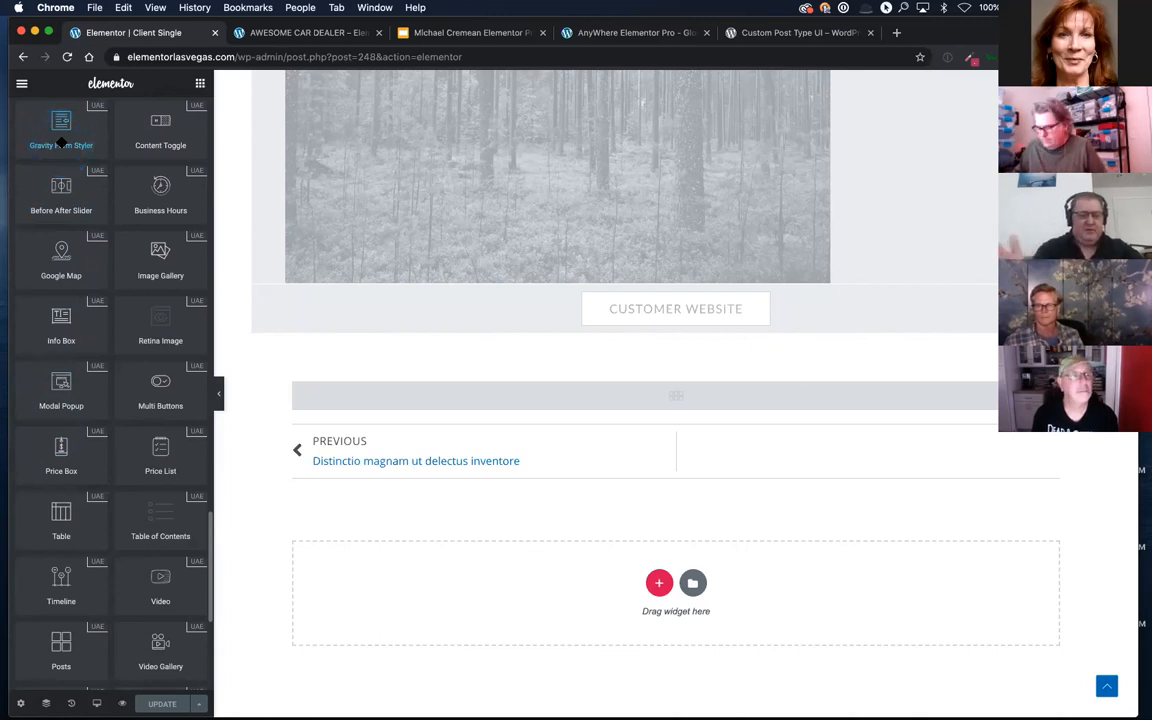
click(75, 322)
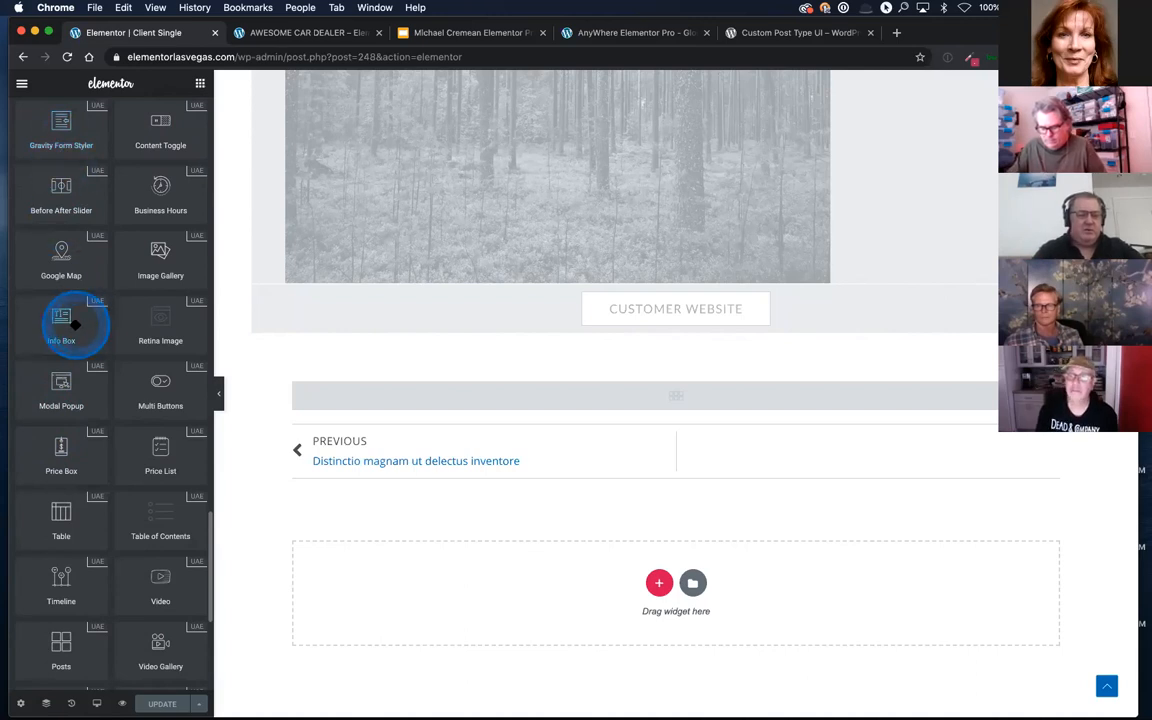
scroll(60, 250, up, 1)
click(58, 177)
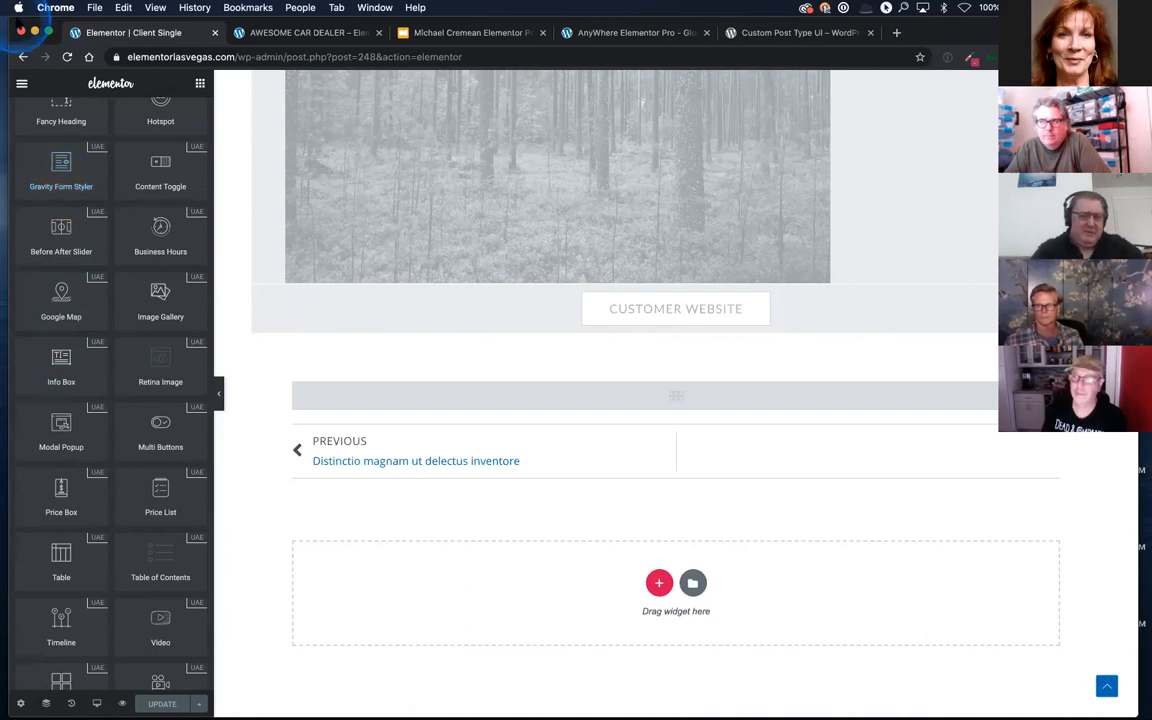
Step: Collapse the Ultimate Addons group and examine the AE Template Elements widgets
scroll(137, 194, up, 4)
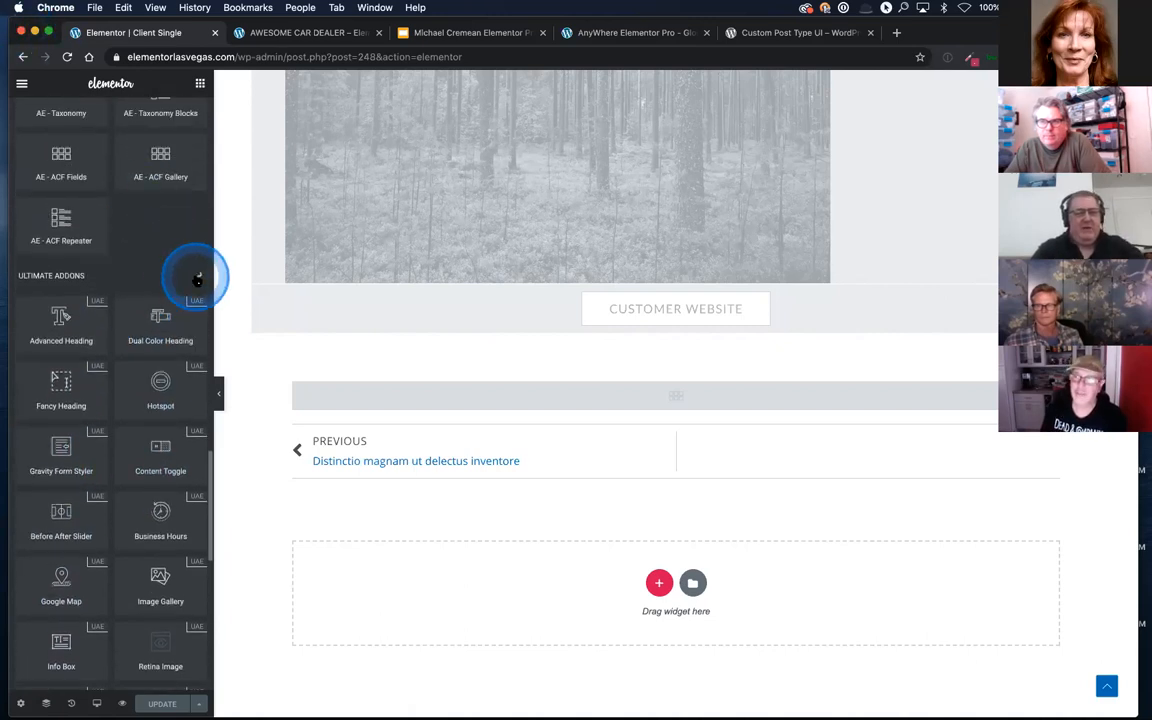
click(193, 276)
scroll(160, 263, up, 1)
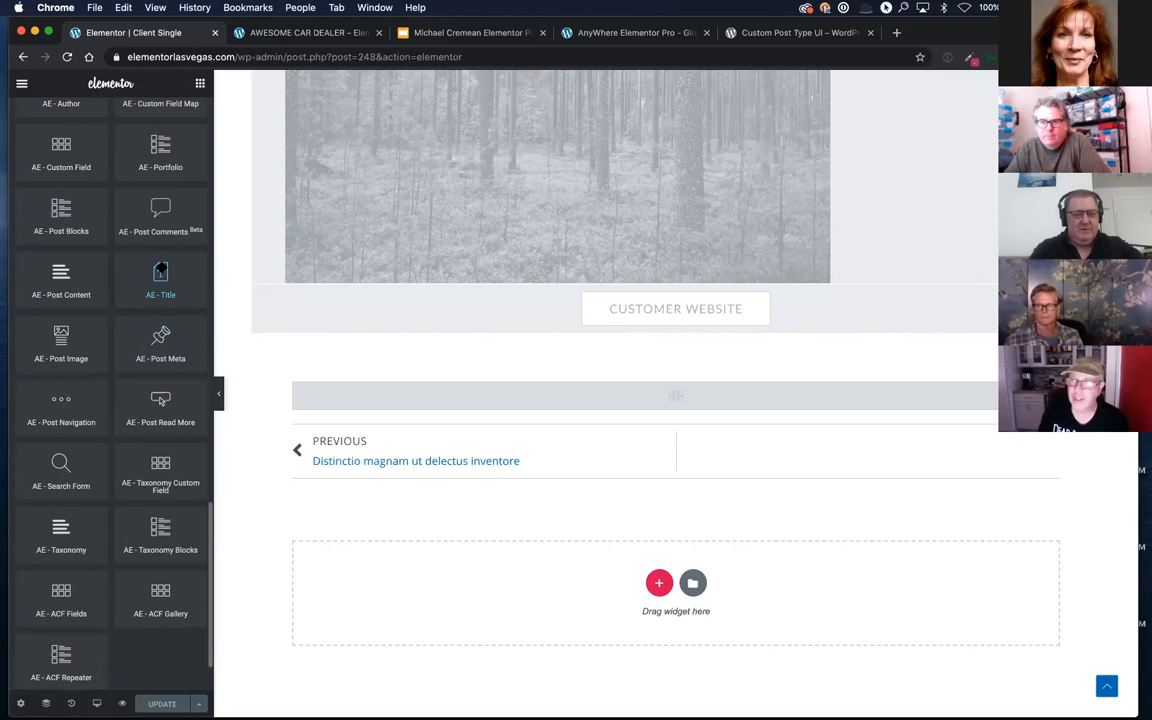
click(153, 276)
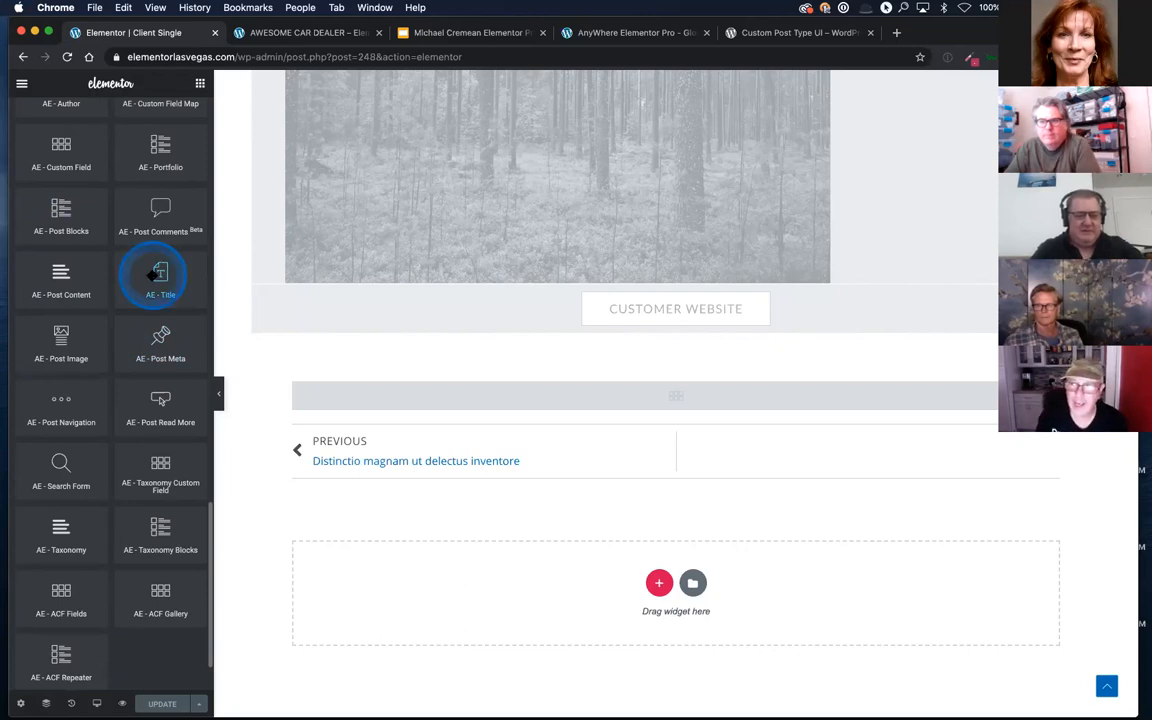
scroll(150, 276, down, 1)
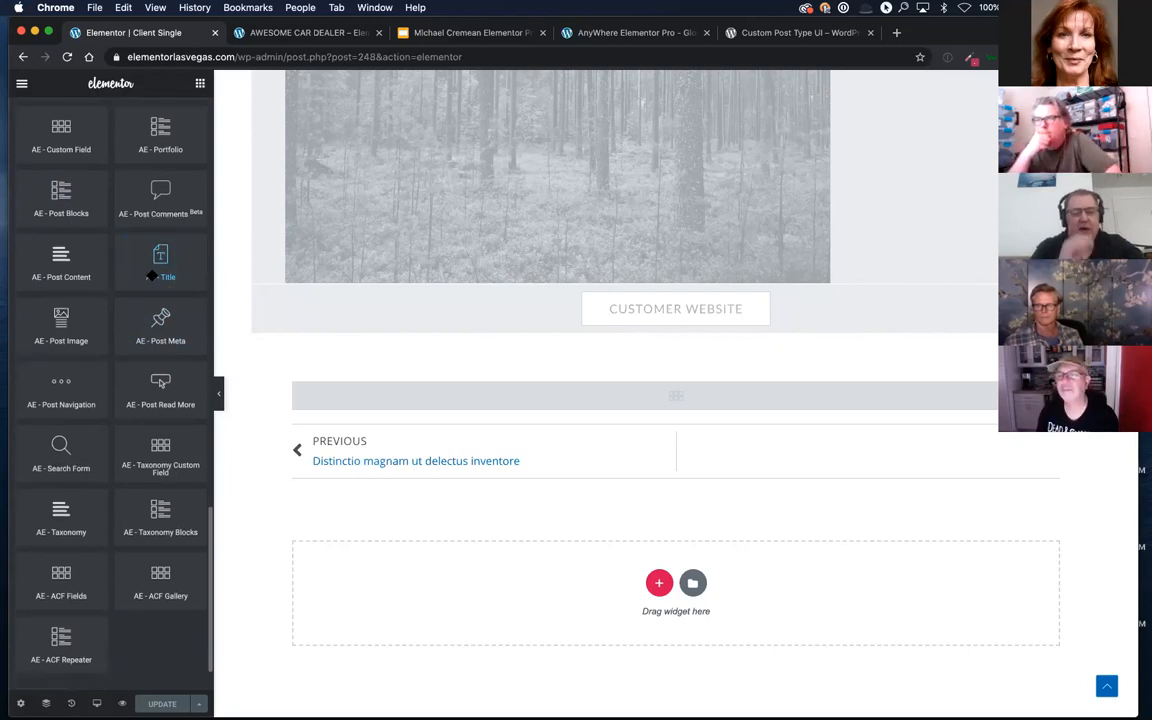
Step: Exit the Client Single template editor to the WordPress dashboard and open the theme customizer
click(21, 87)
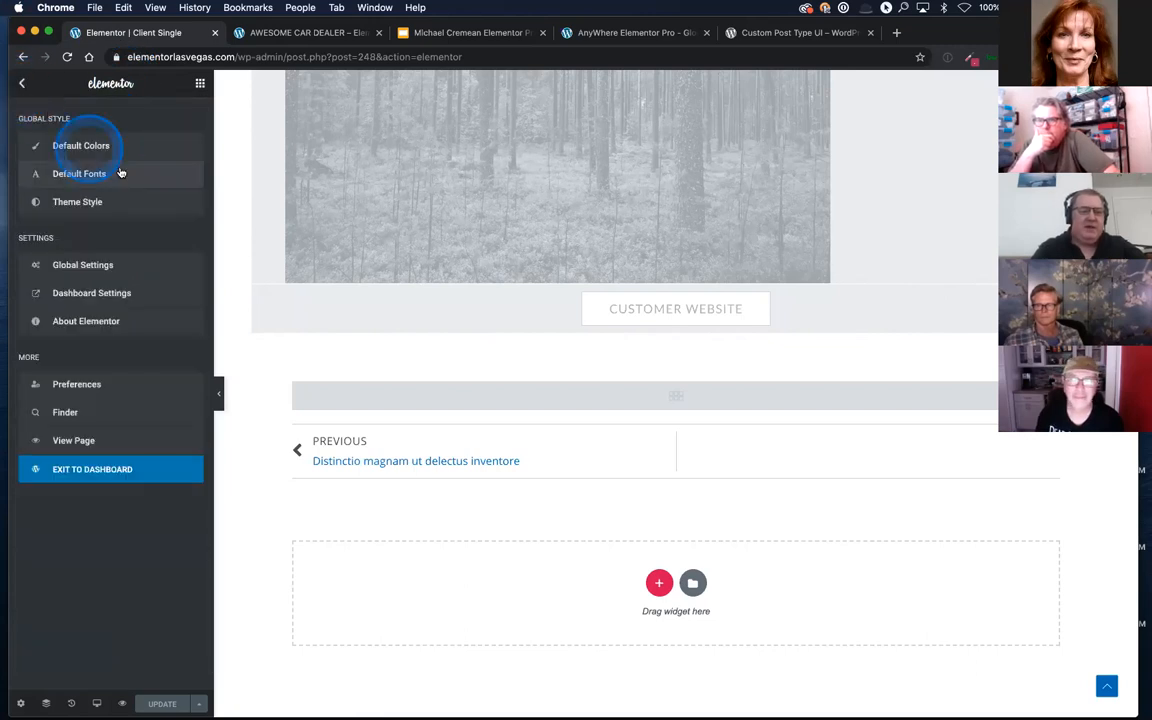
click(110, 470)
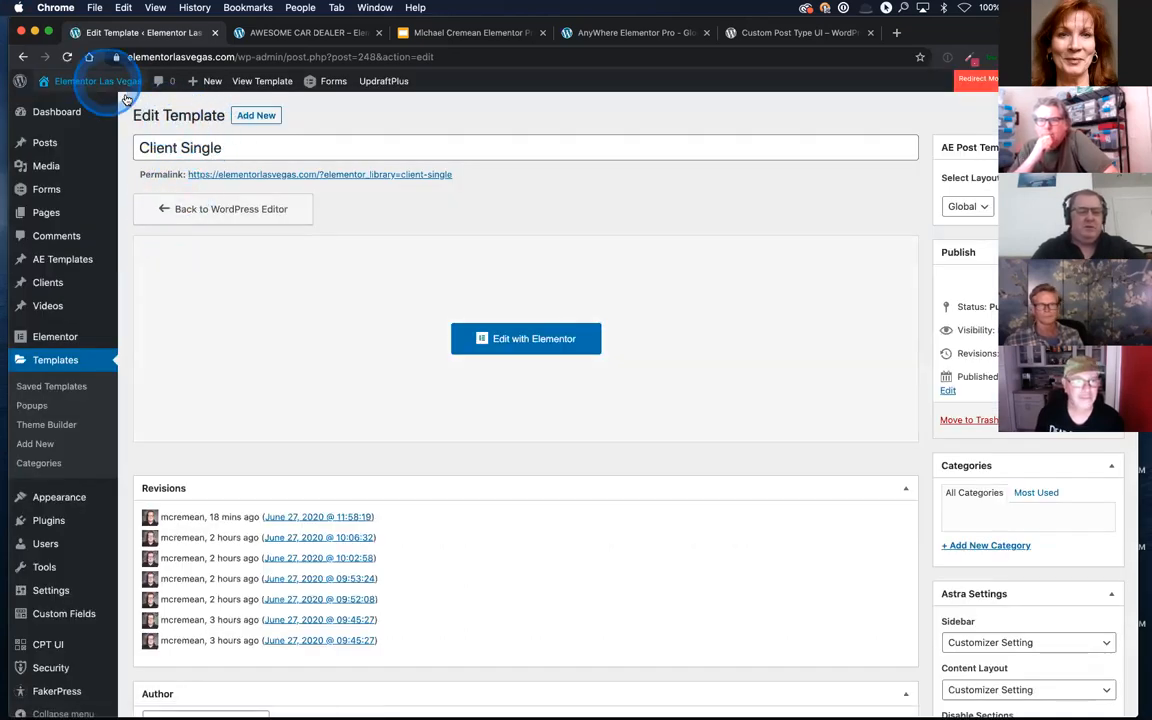
mouse_move(100, 82)
mouse_move(95, 498)
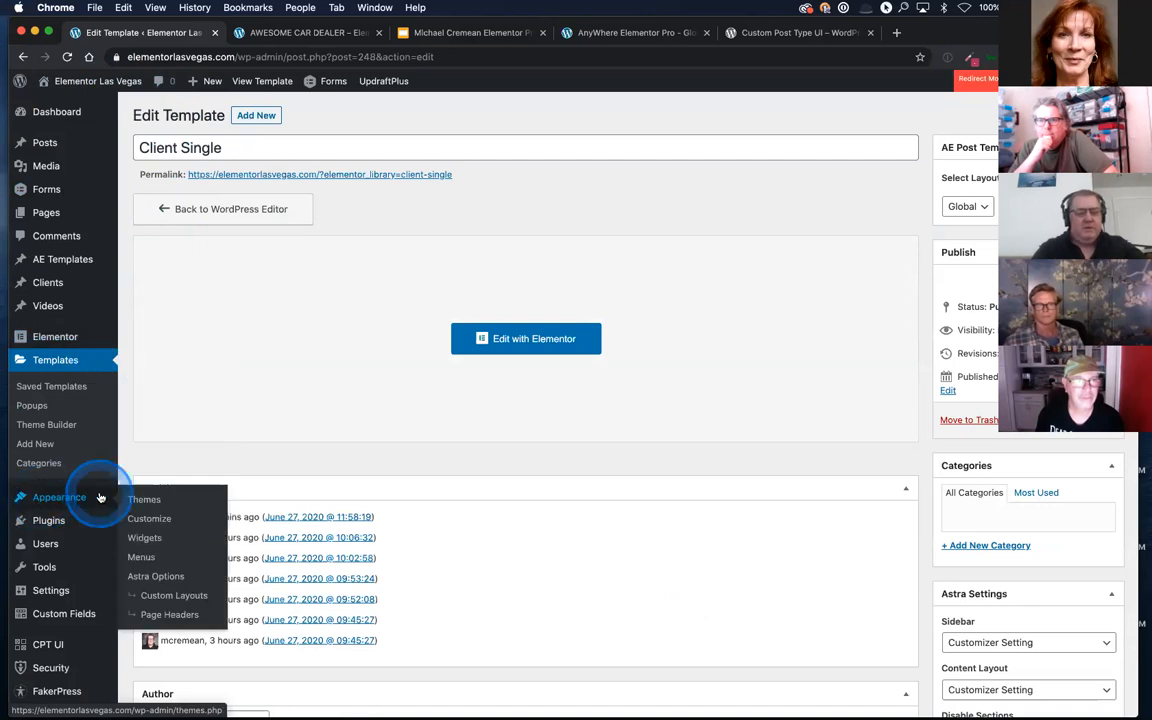
click(155, 520)
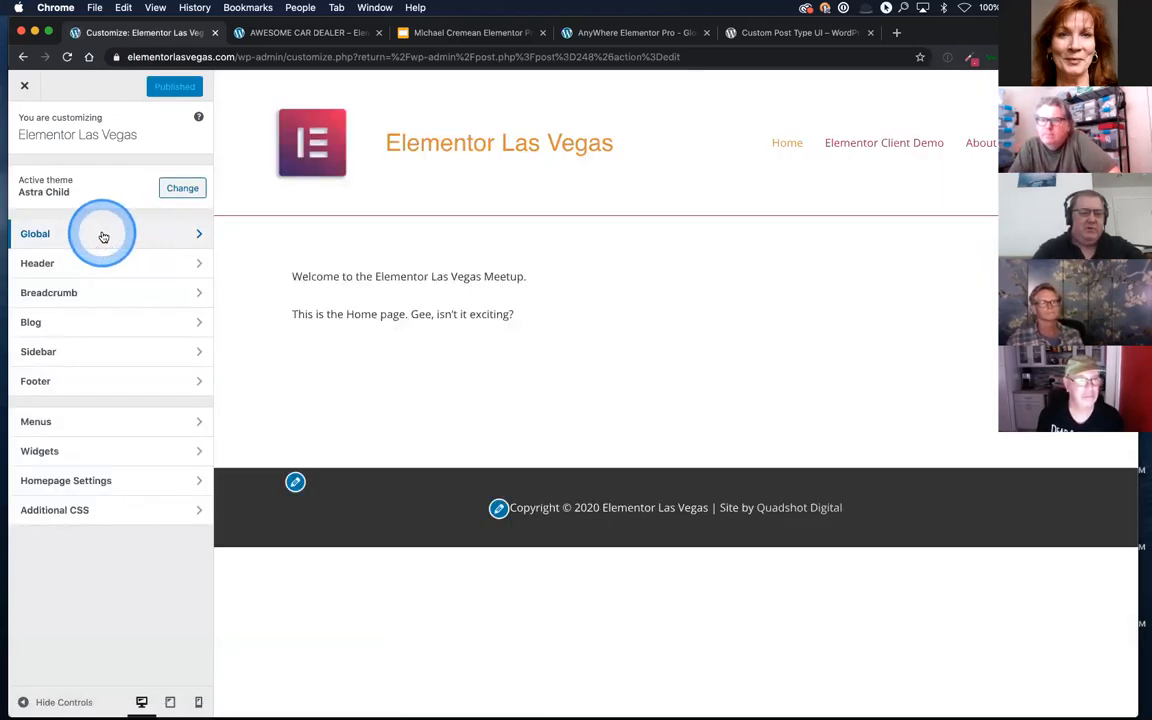
Step: Open the theme's global typography settings in the customizer
click(103, 236)
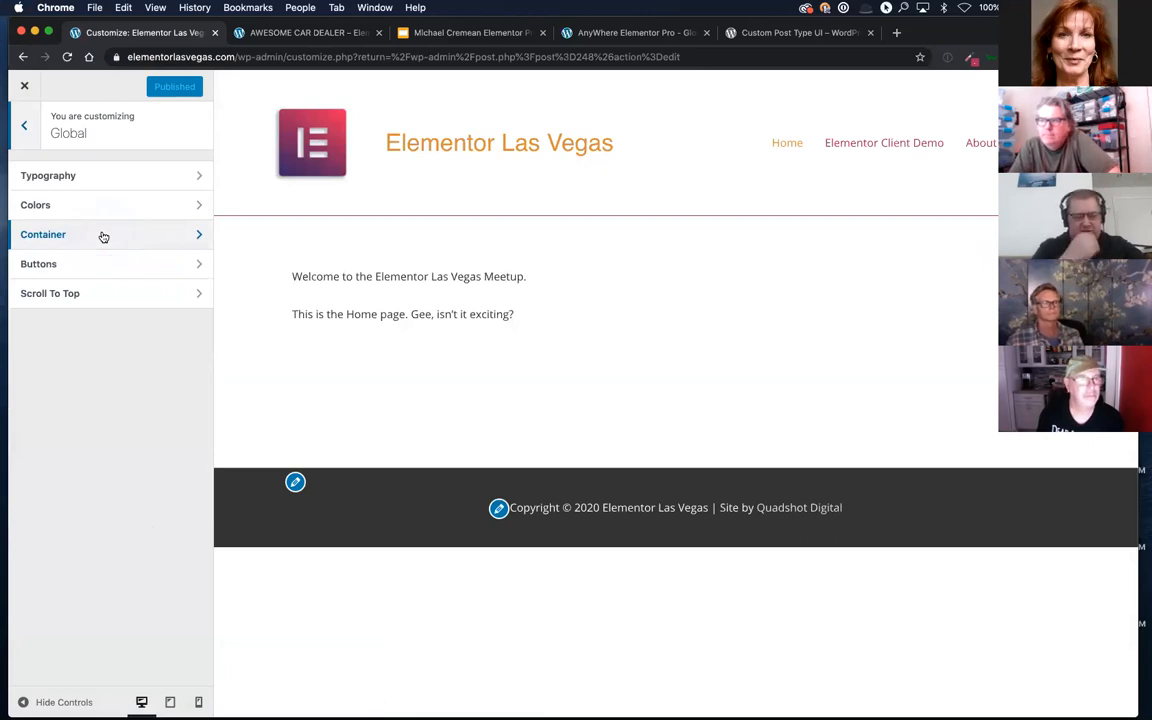
click(87, 176)
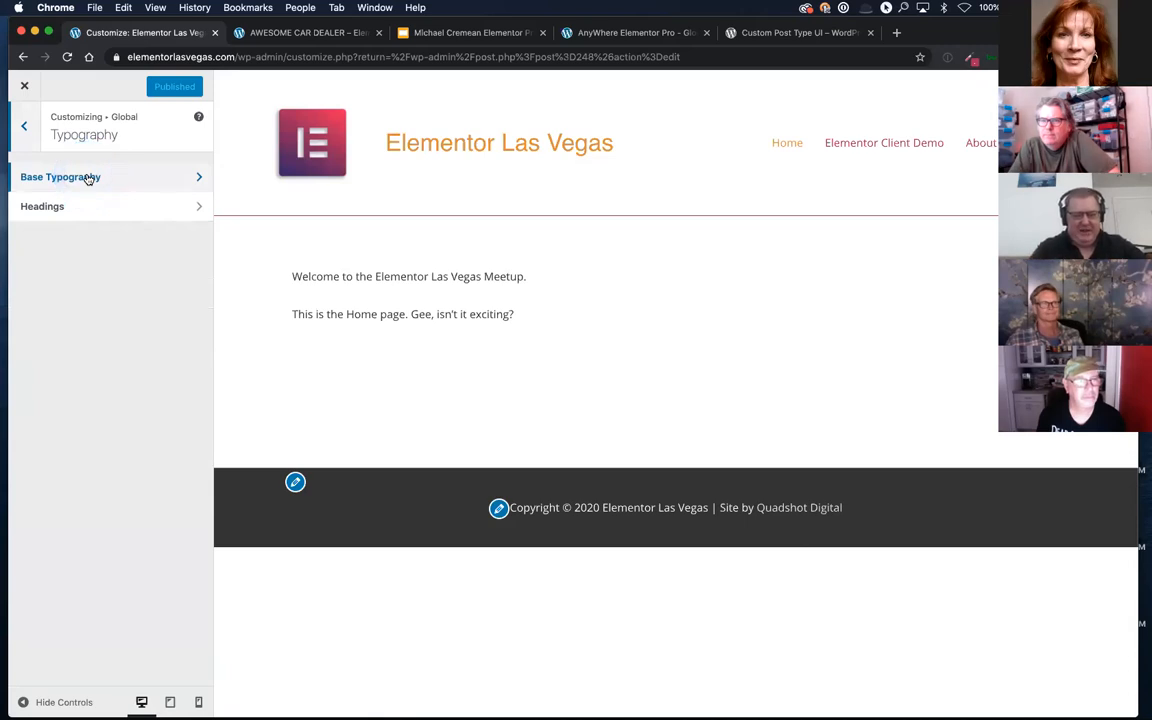
click(86, 177)
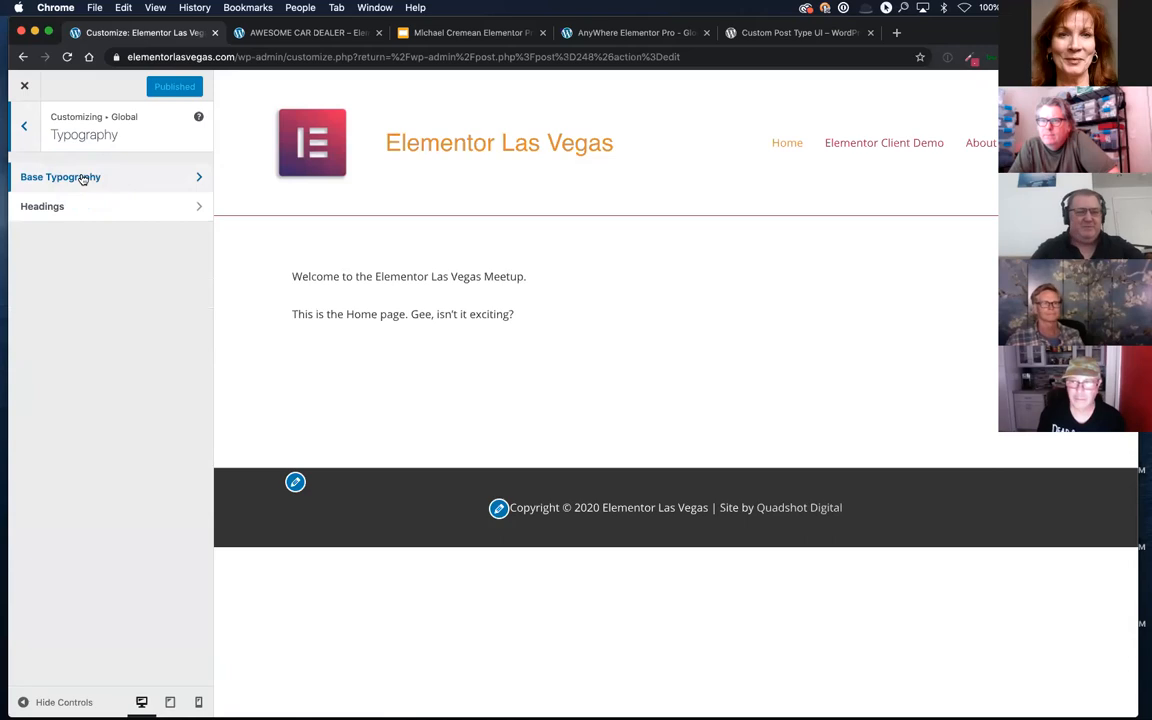
Step: Leave the typography settings and examine the customizer's main sections and the Global section's options
click(24, 125)
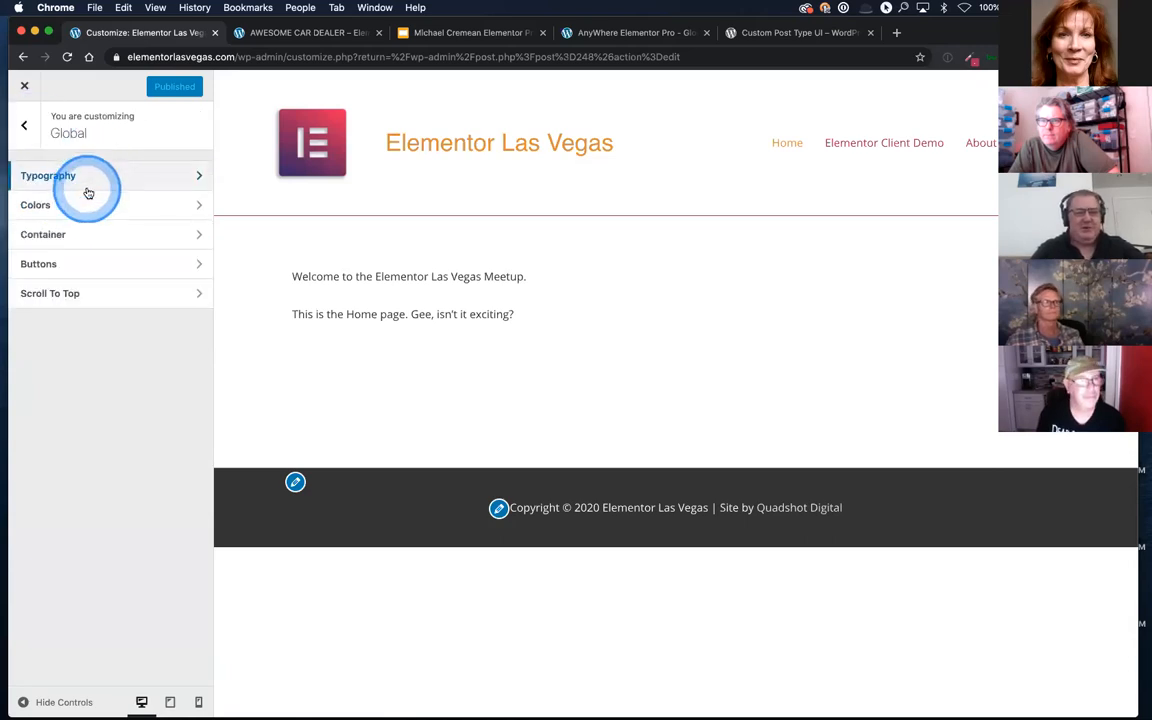
click(23, 125)
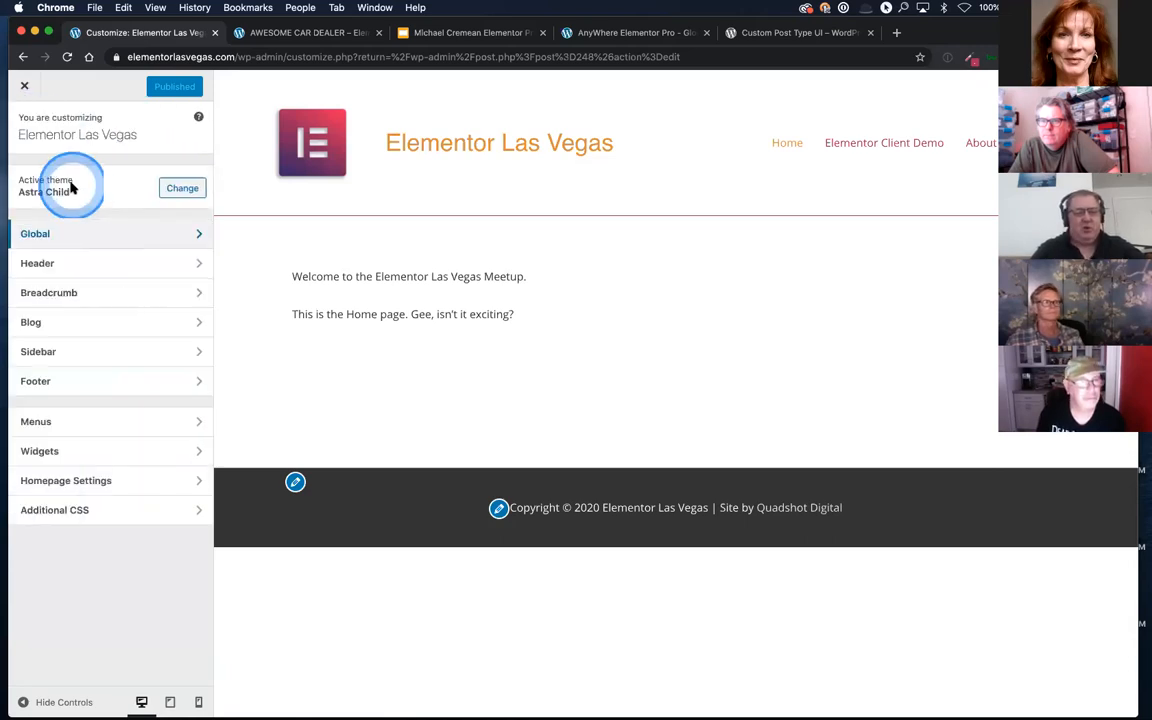
click(70, 232)
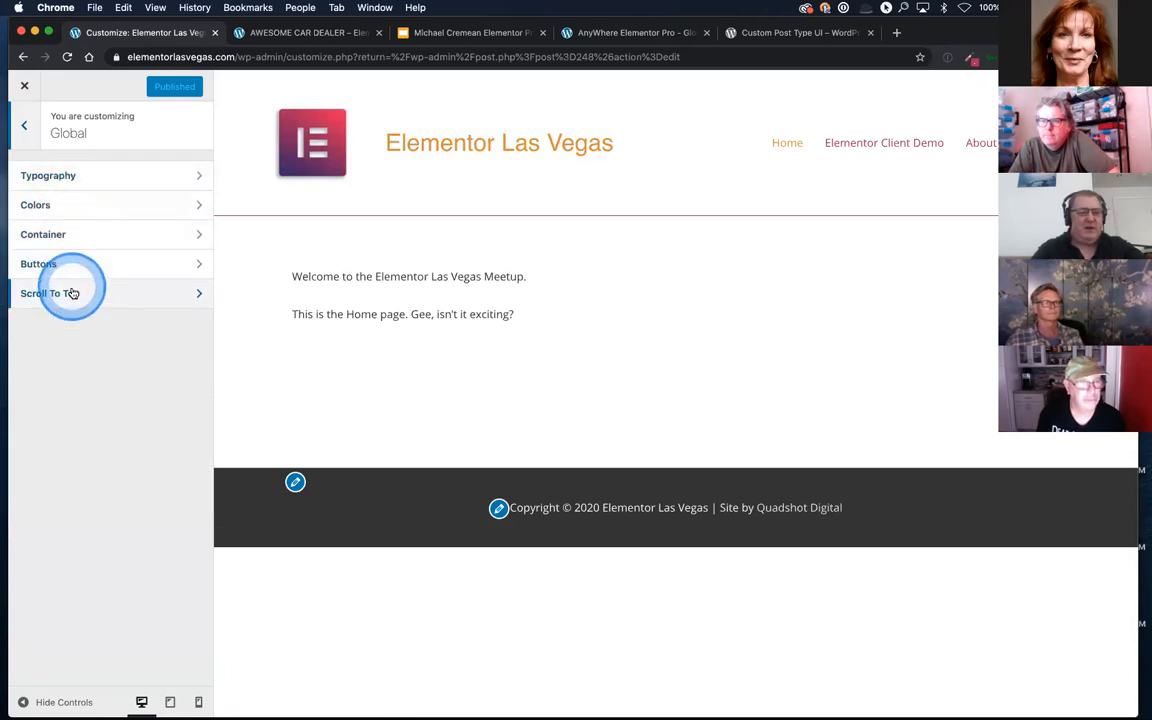
click(24, 125)
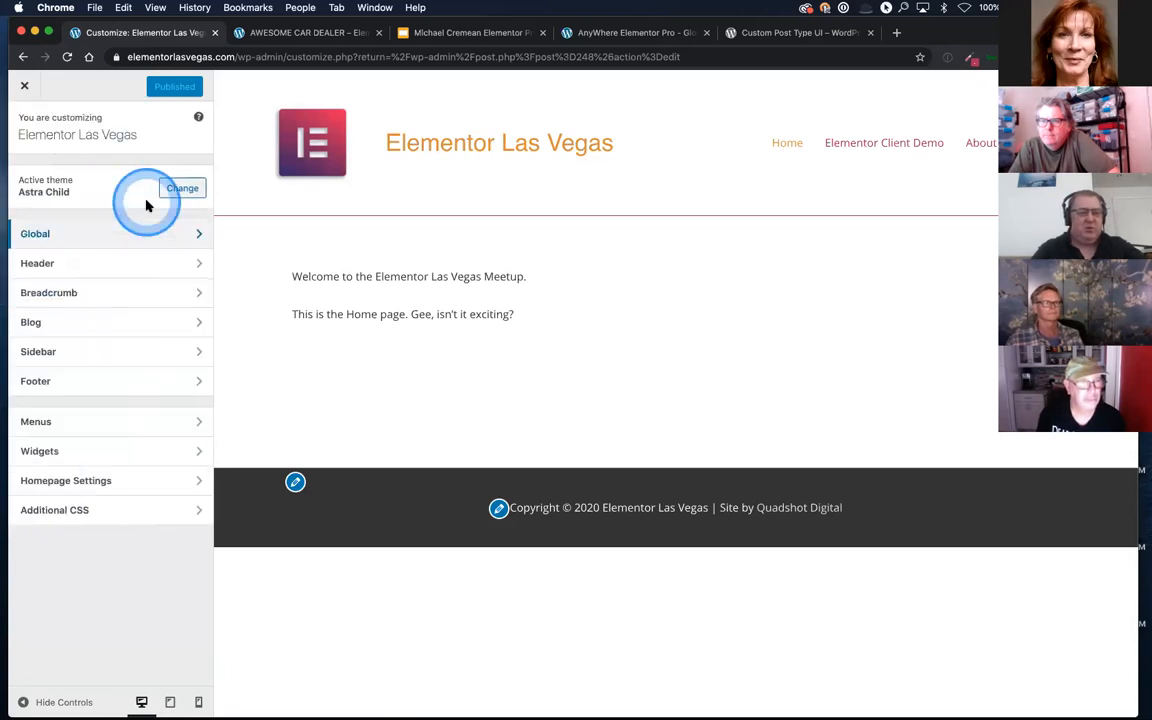
Step: Examine the customizer's Header options, then close the customizer to return to the Client Single template
click(116, 265)
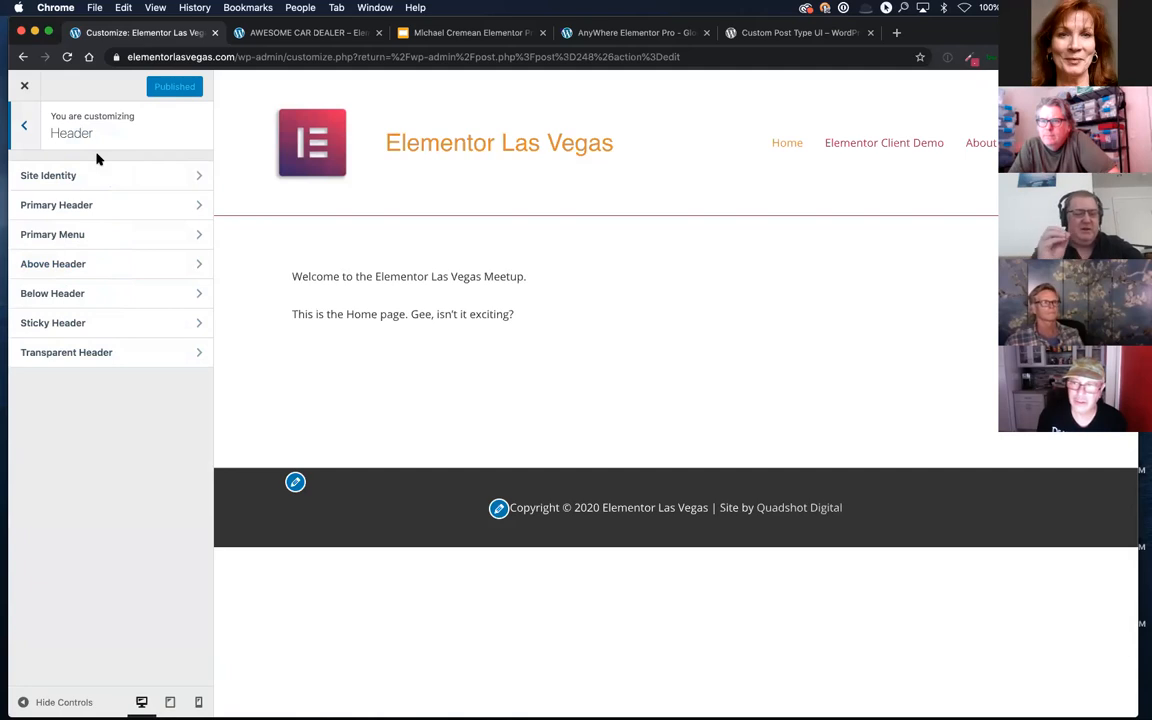
click(26, 127)
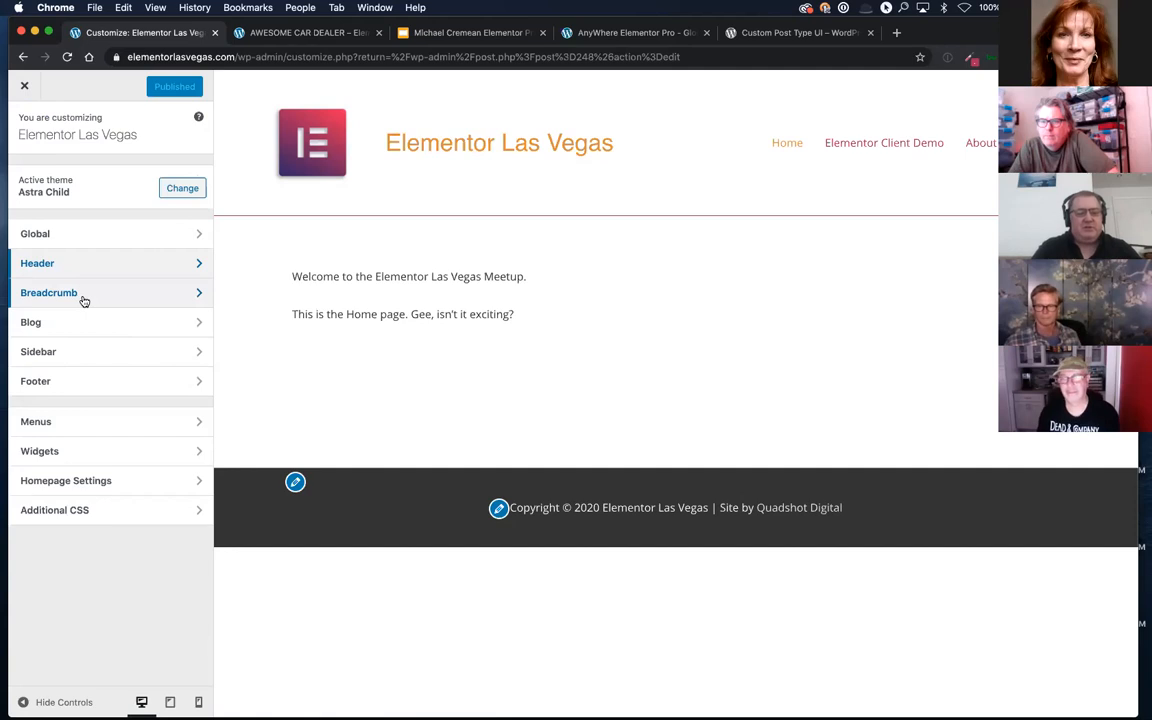
click(25, 88)
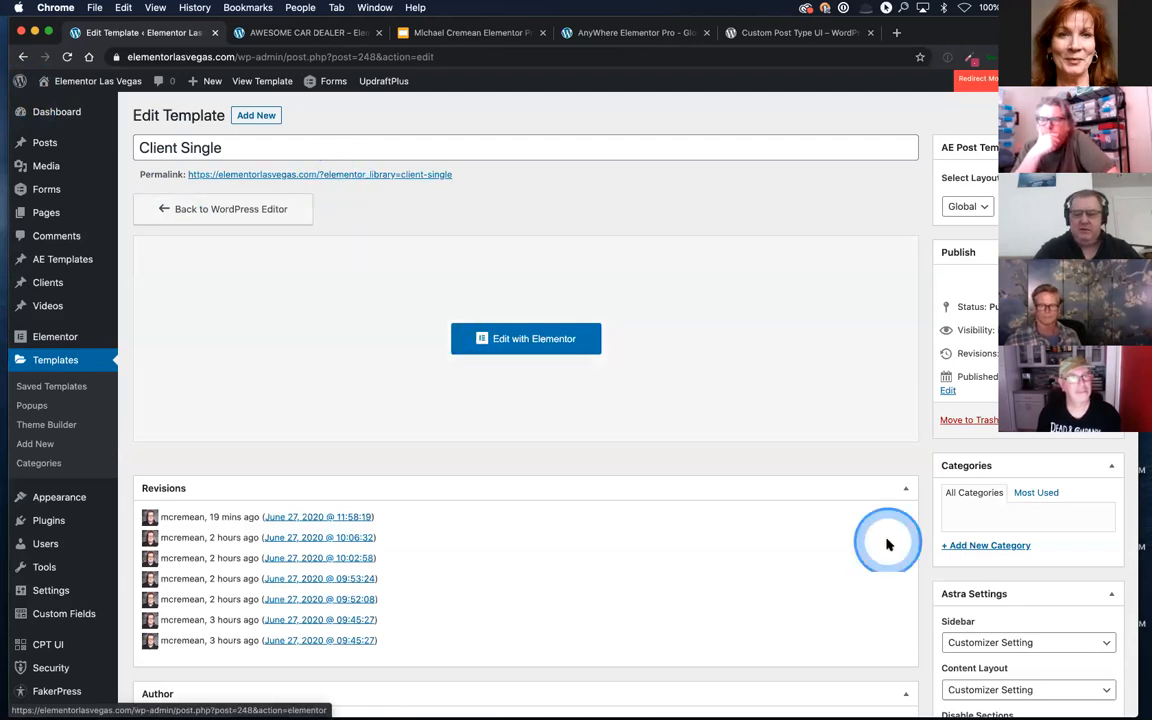
Step: Try the Disable Title option in the template's Astra settings and leave it switched off
scroll(887, 540, down, 5)
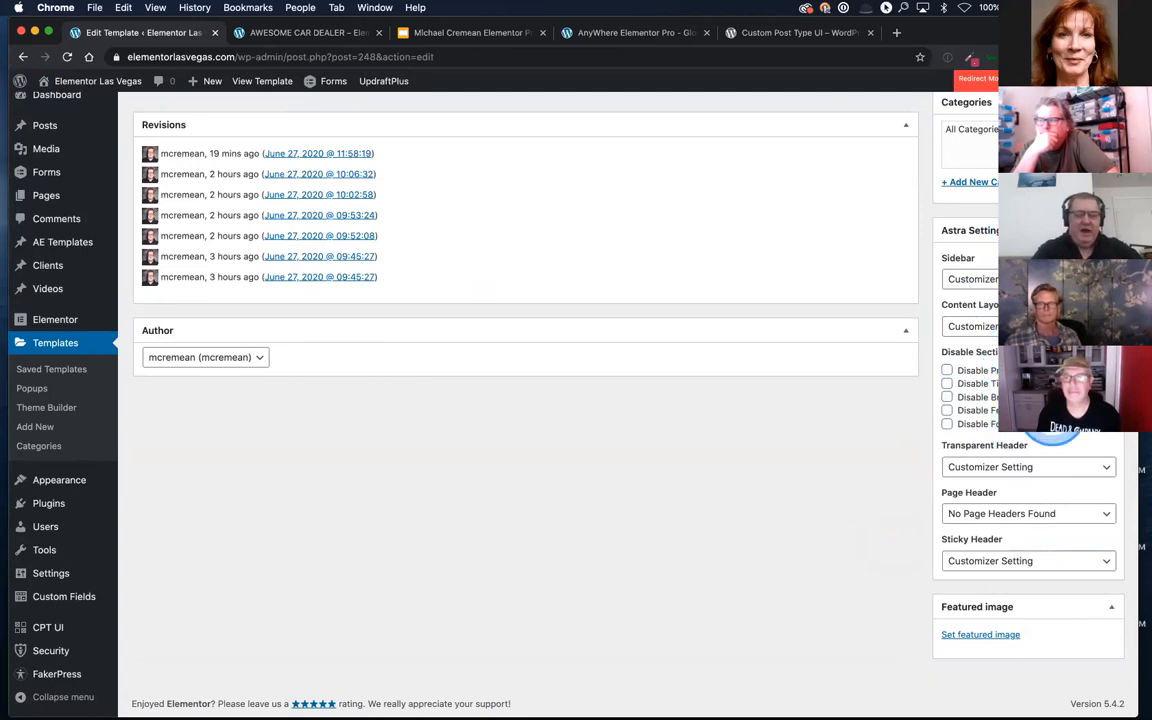
click(947, 384)
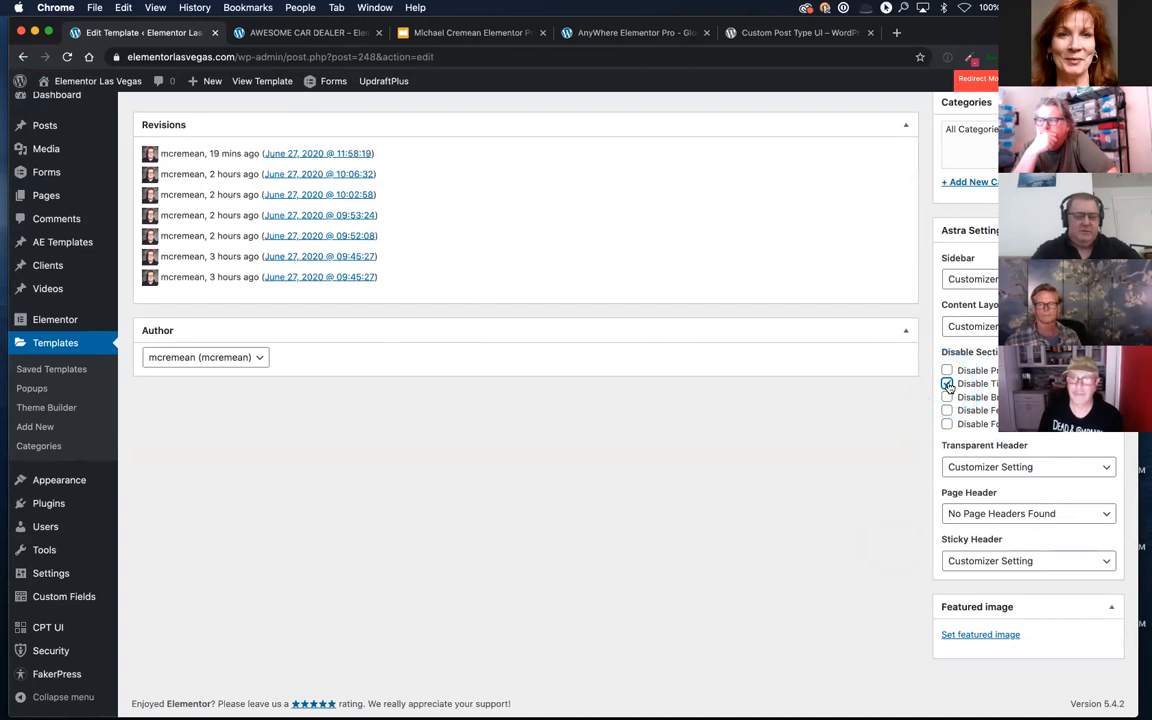
click(947, 384)
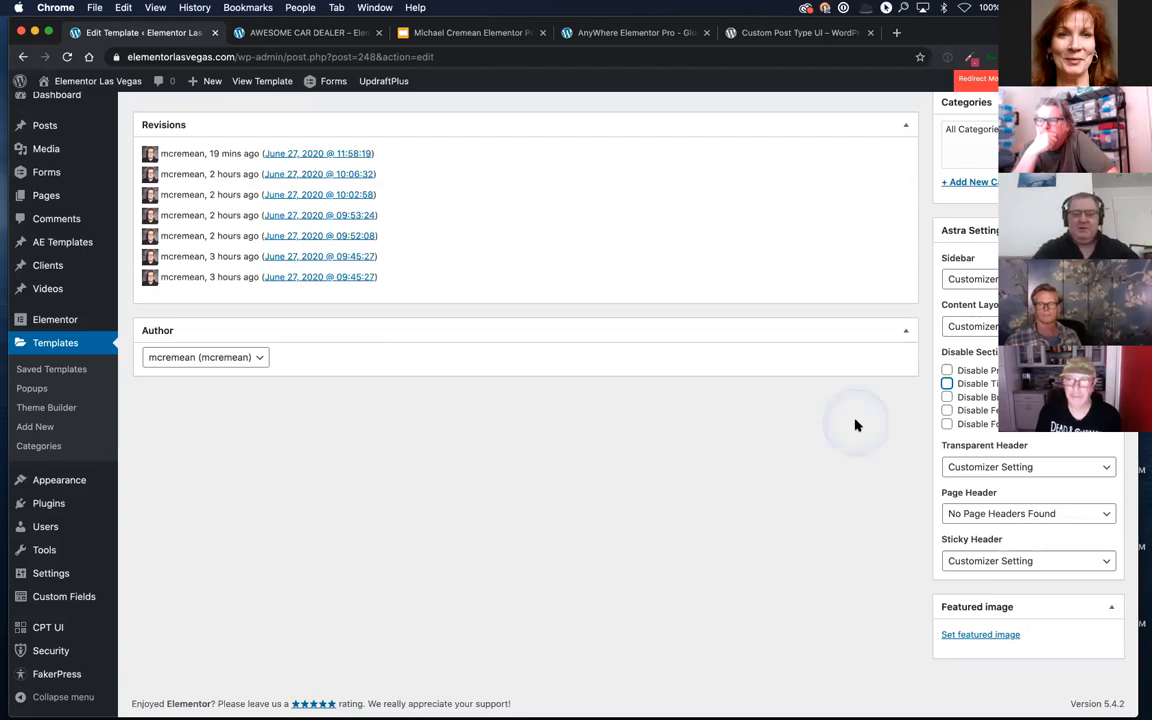
click(947, 384)
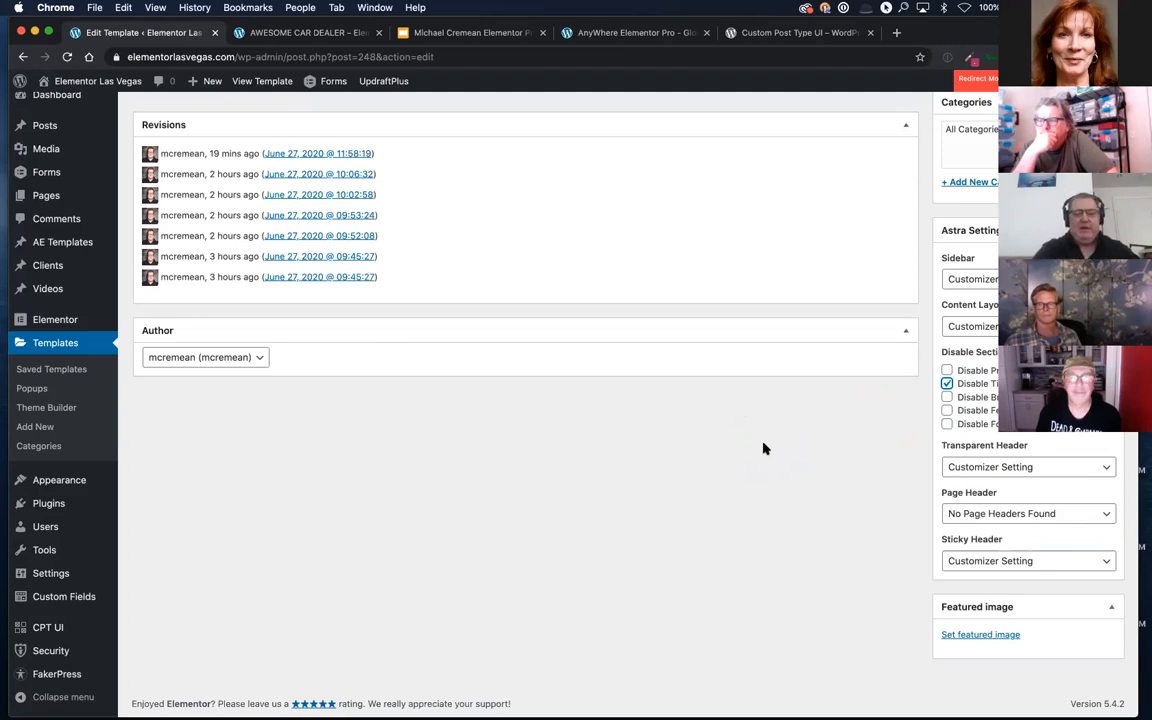
click(947, 384)
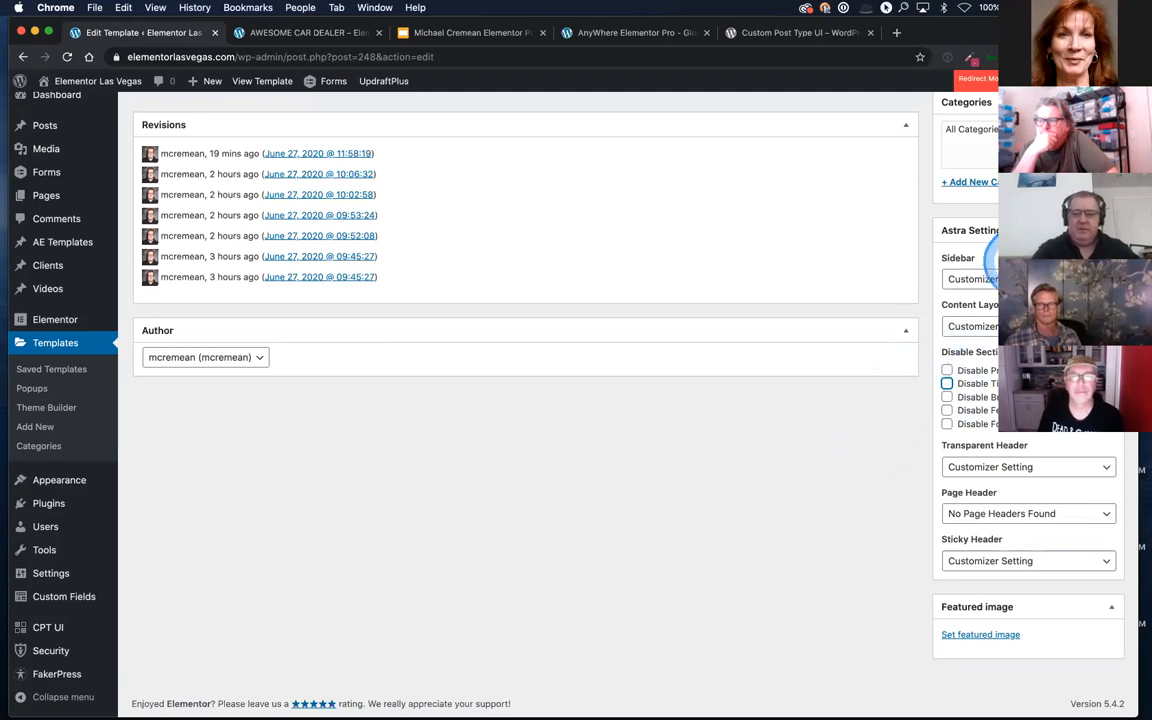
Step: Check the available Sidebar layout choices in the template's Astra settings without changing the selection
click(1000, 272)
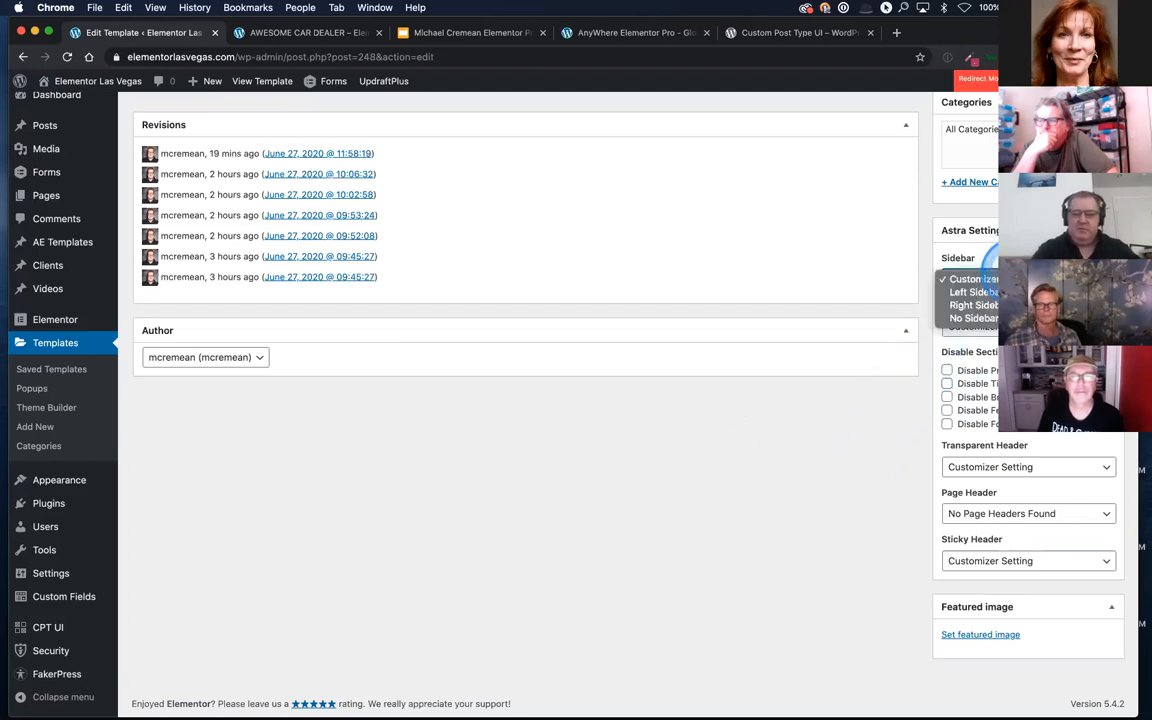
click(843, 396)
scroll(689, 410, up, 5)
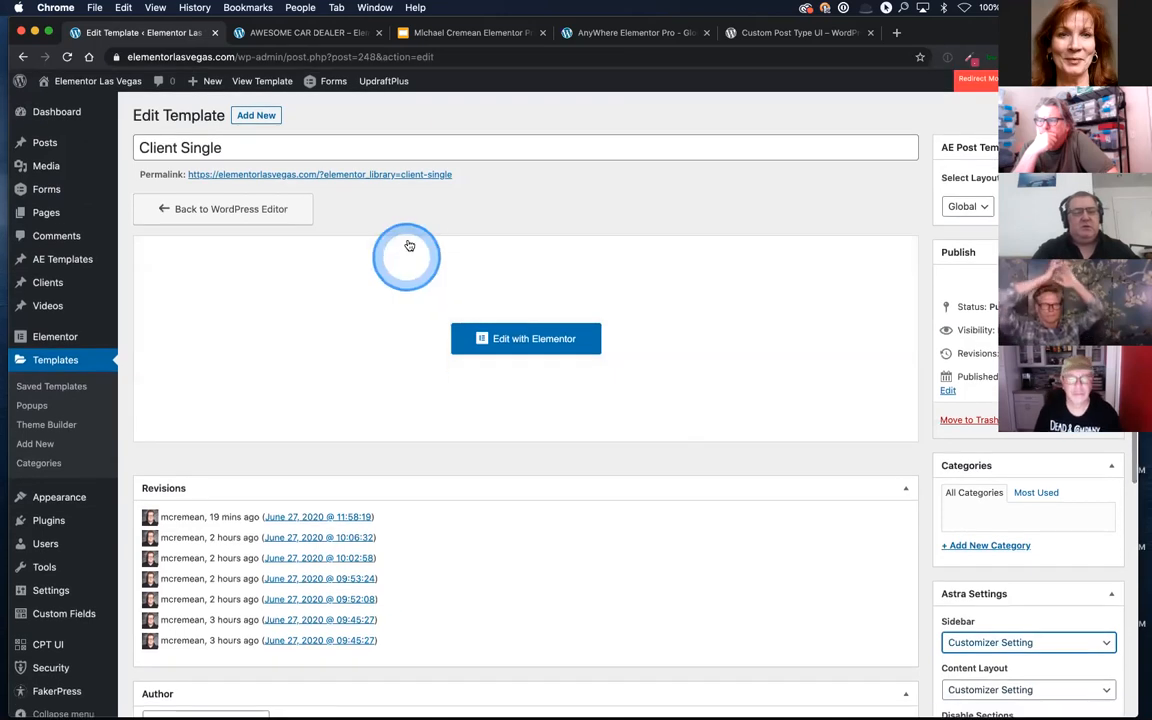
Step: Leave the template for the Elementor Las Vegas home page and load coloradoavidgolfer.com in the same tab
click(81, 85)
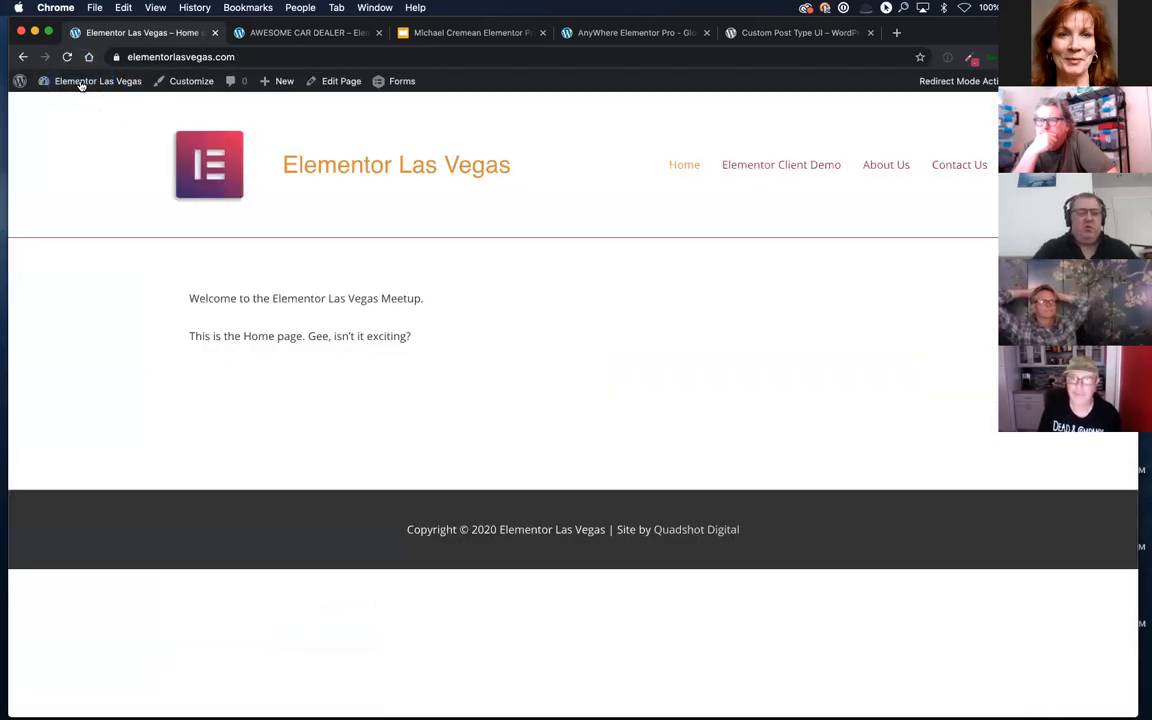
click(230, 56)
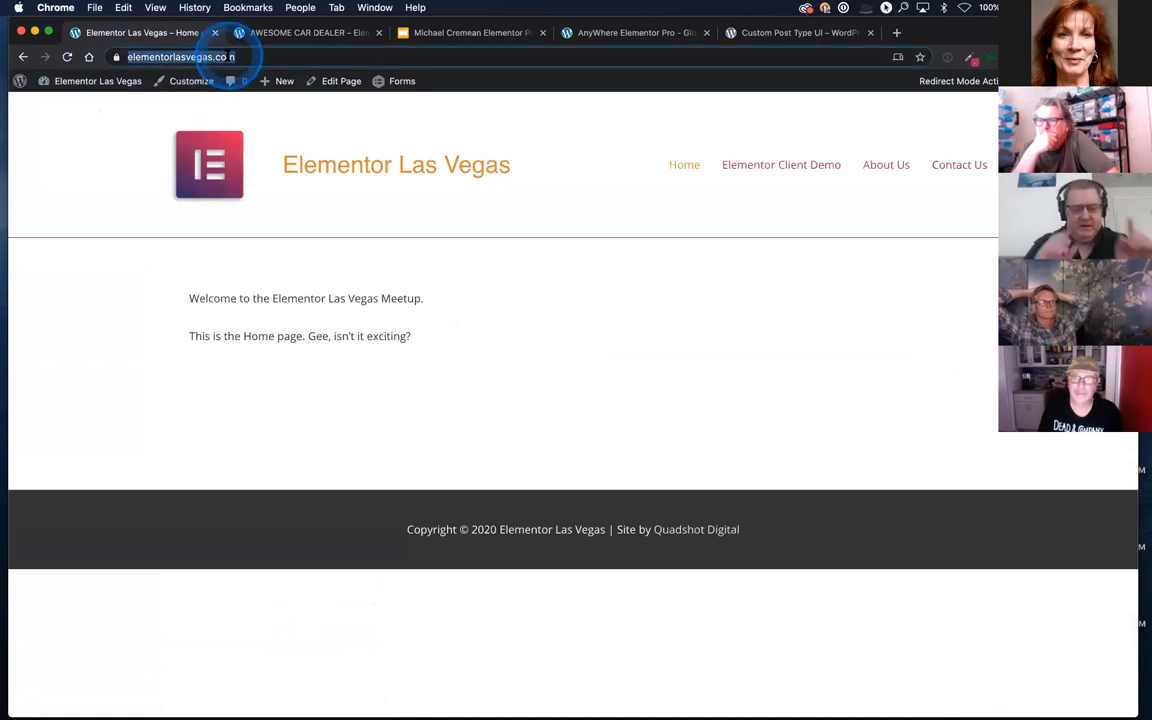
text(color)
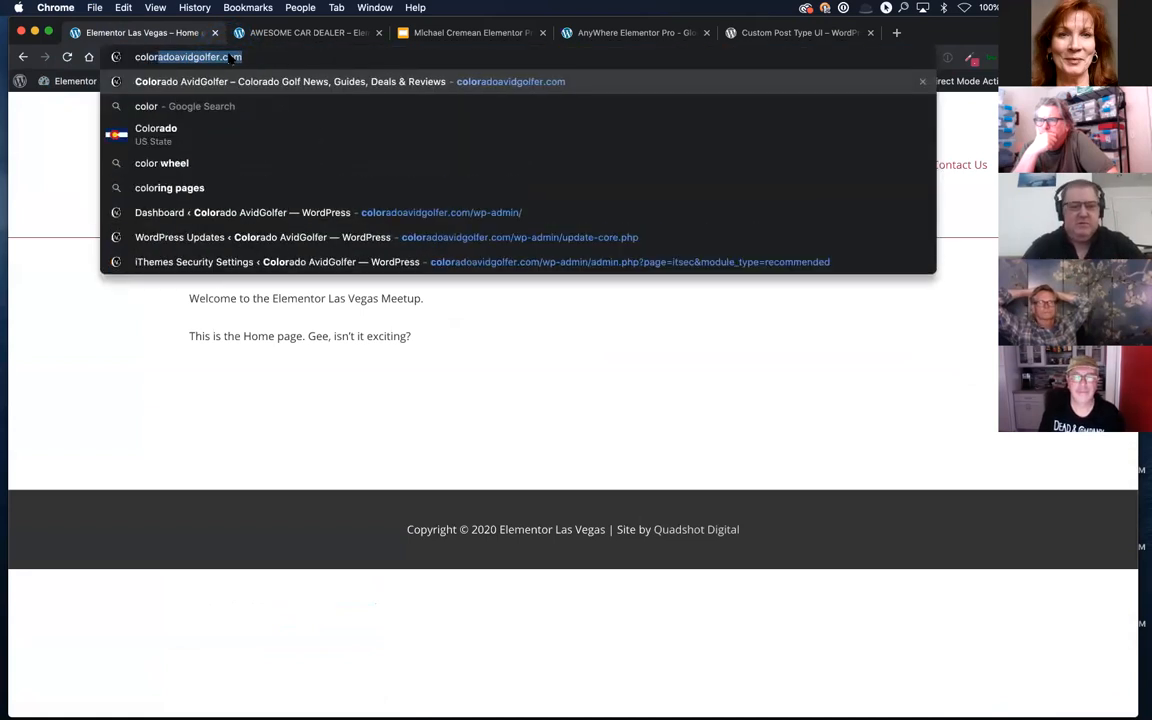
key(Return)
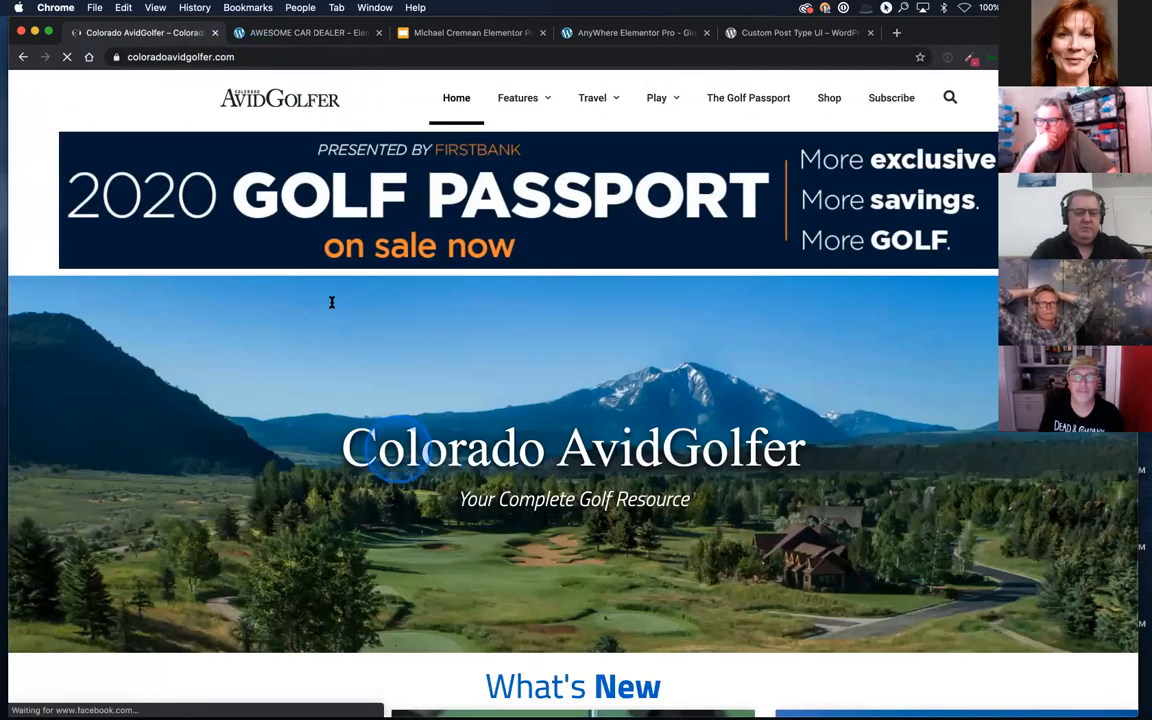
Step: Look through the Colorado AvidGolfer home page and examine the Features submenu in its header
scroll(399, 453, down, 10)
scroll(399, 453, down, 15)
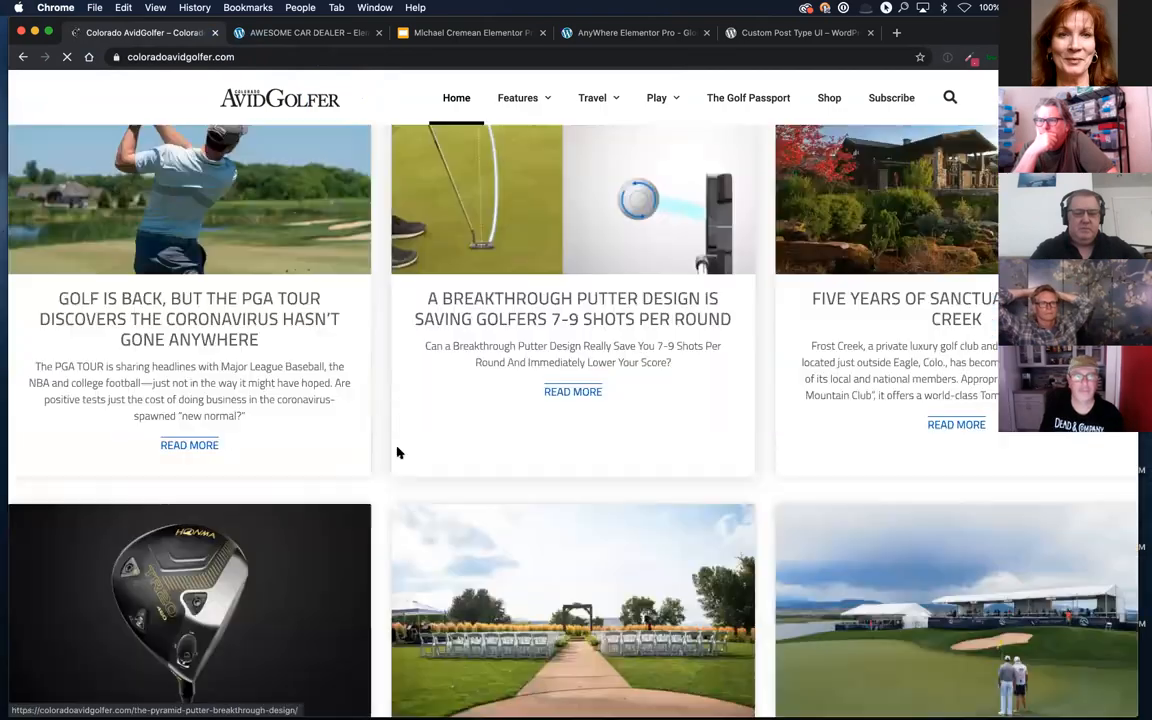
scroll(399, 455, down, 15)
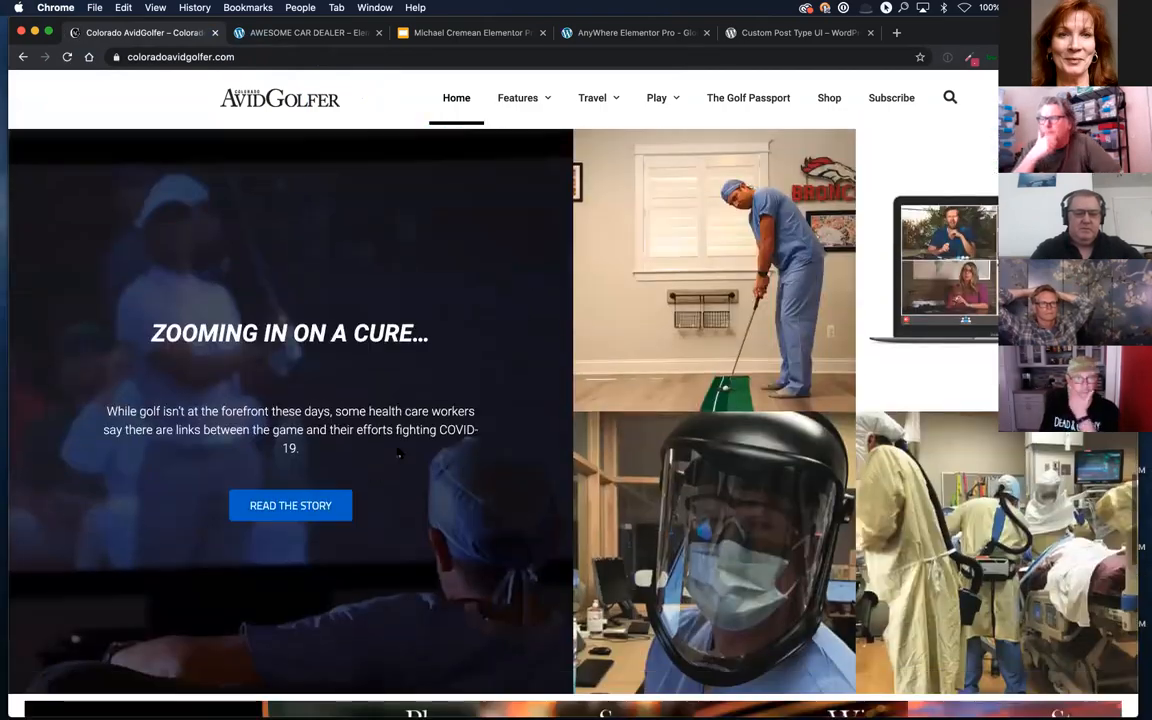
scroll(399, 454, up, 20)
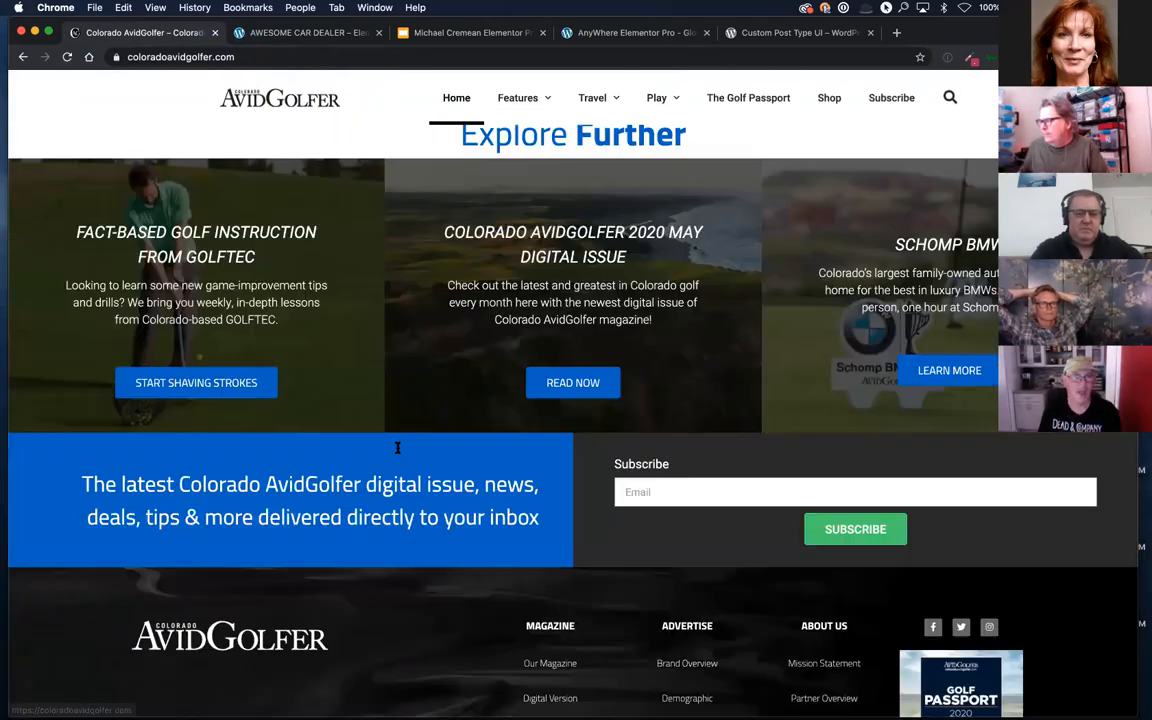
scroll(399, 453, up, 10)
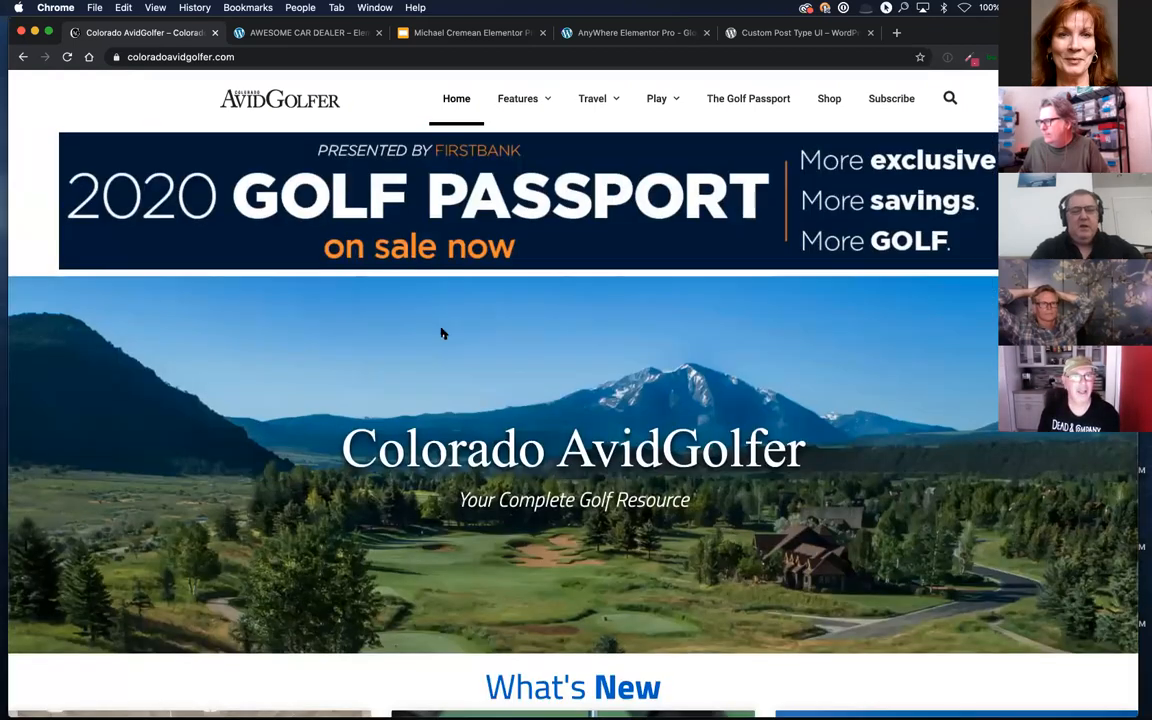
click(517, 100)
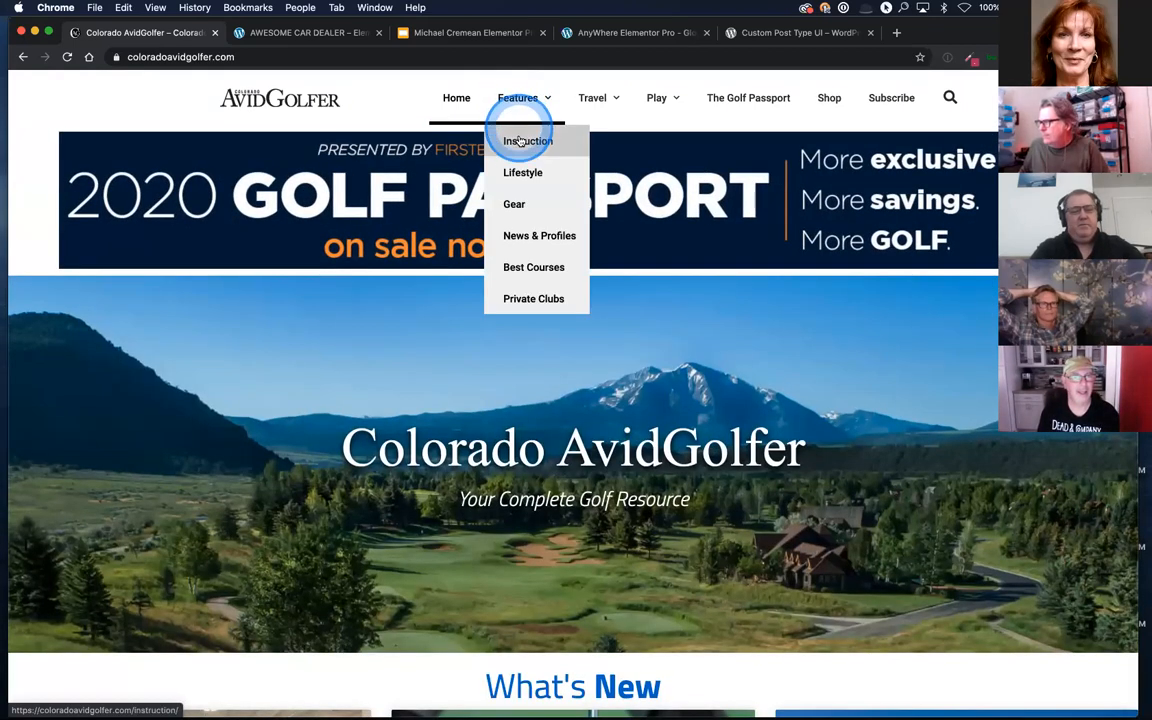
click(286, 100)
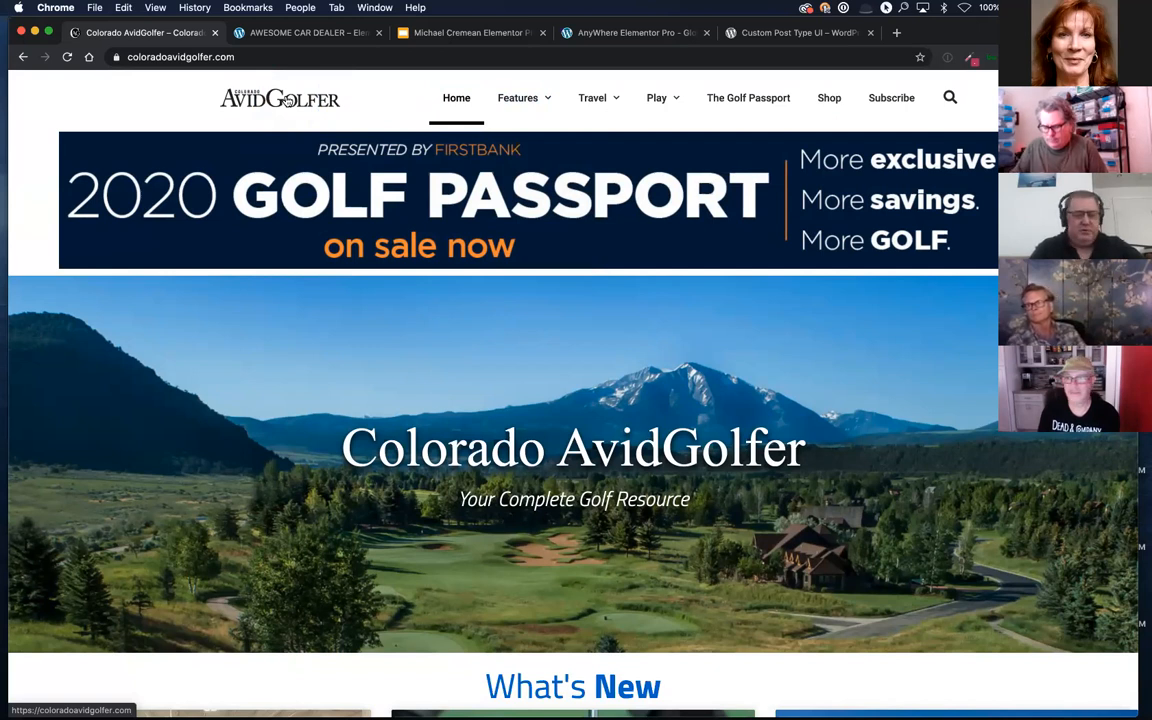
mouse_move(531, 101)
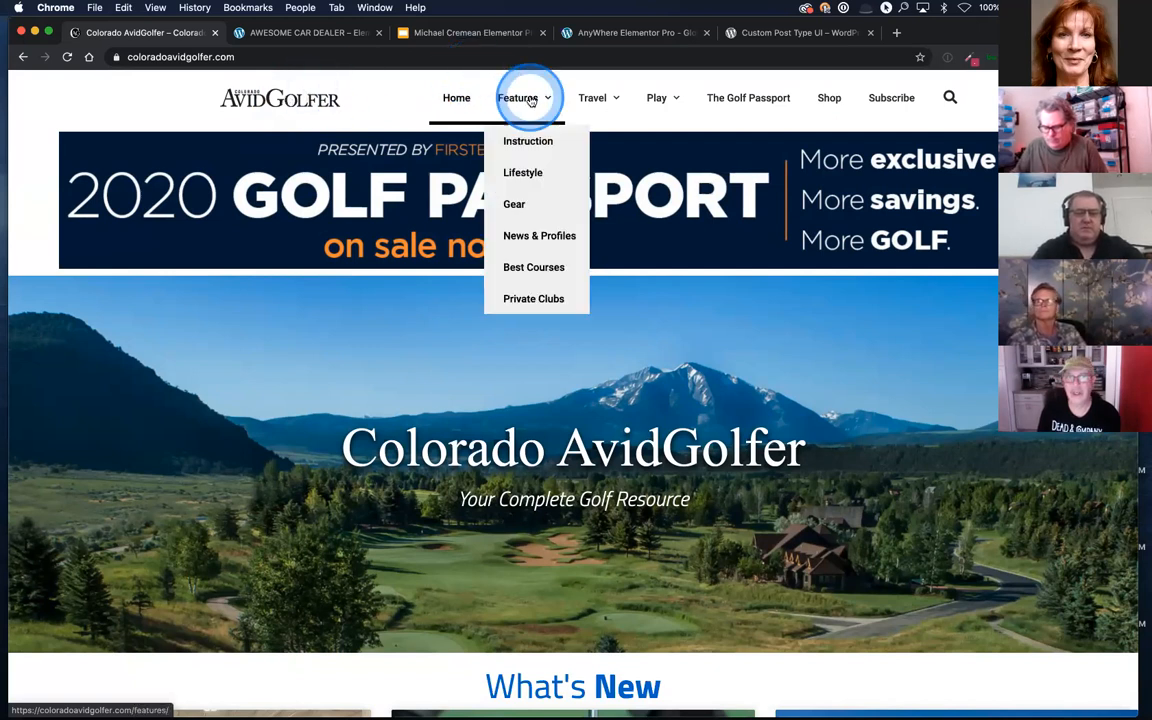
click(264, 55)
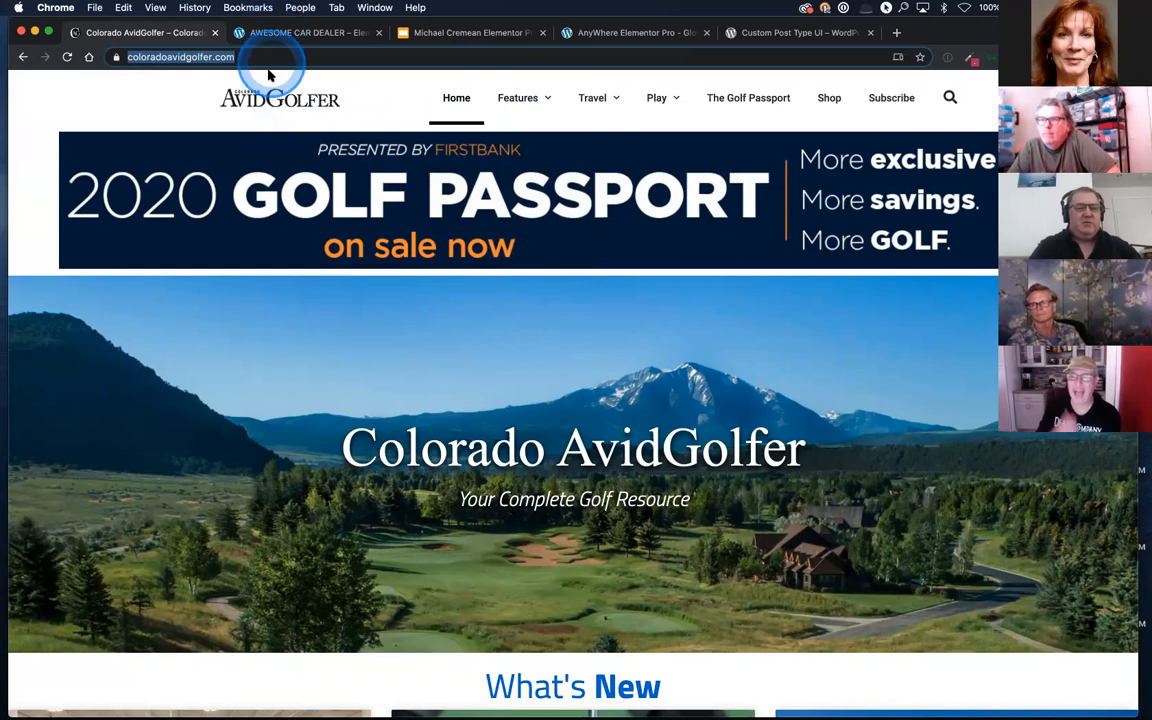
text(rma)
key(BackSpace)
key(BackSpace)
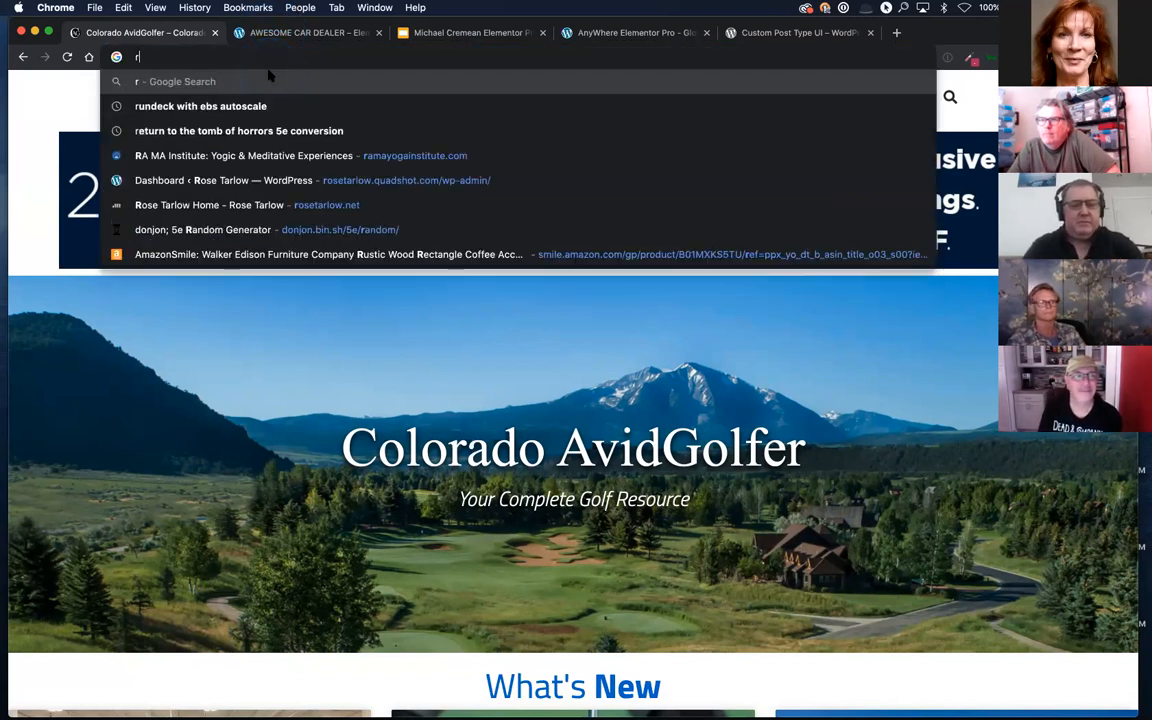
key(Escape)
Step: Open ramayogainstitute.com in a new incognito window
key(super+shift+n)
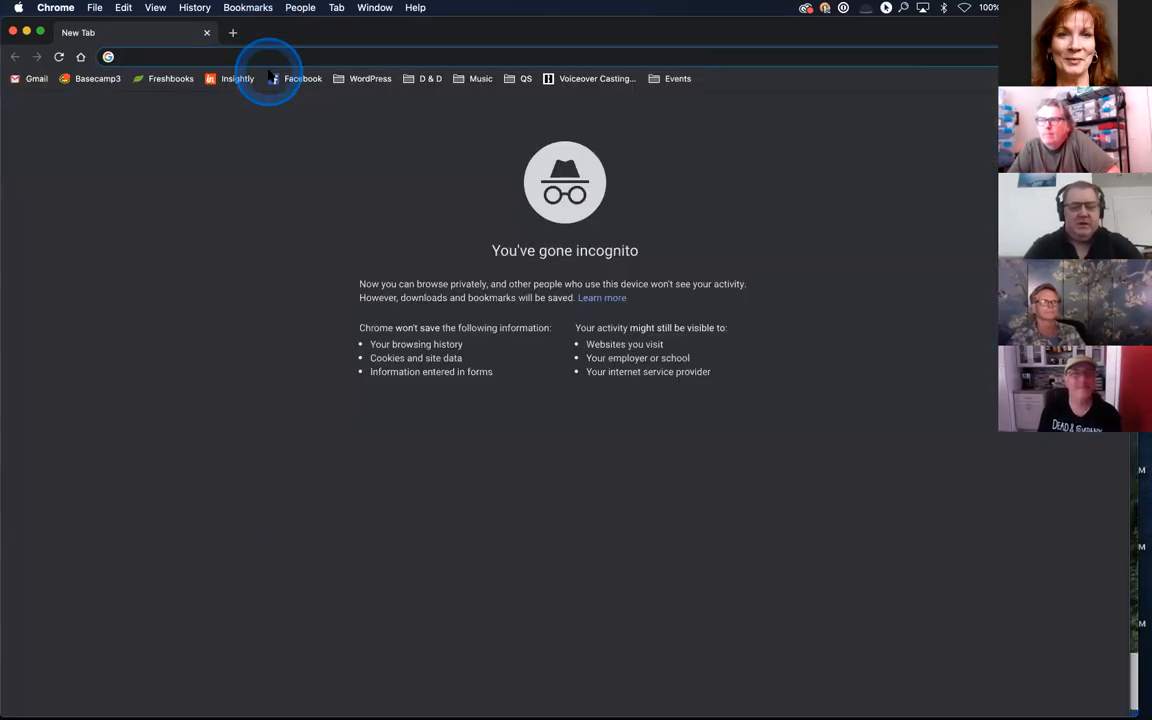
text(rma)
text(m)
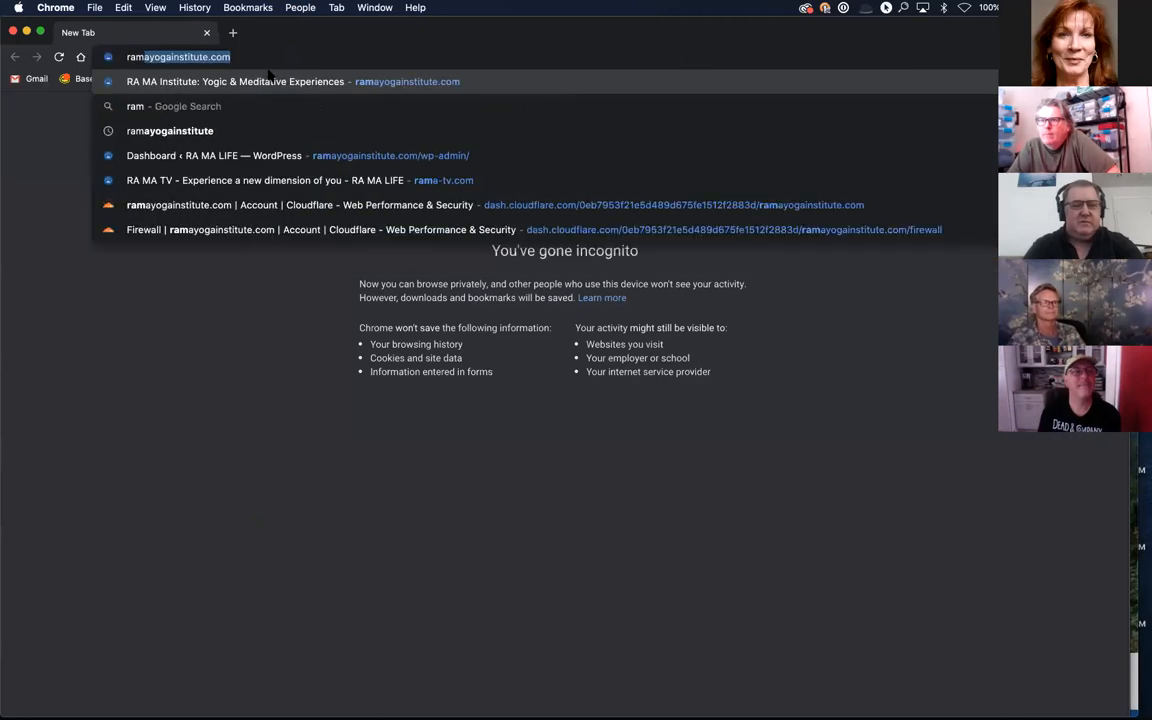
key(Return)
click(270, 148)
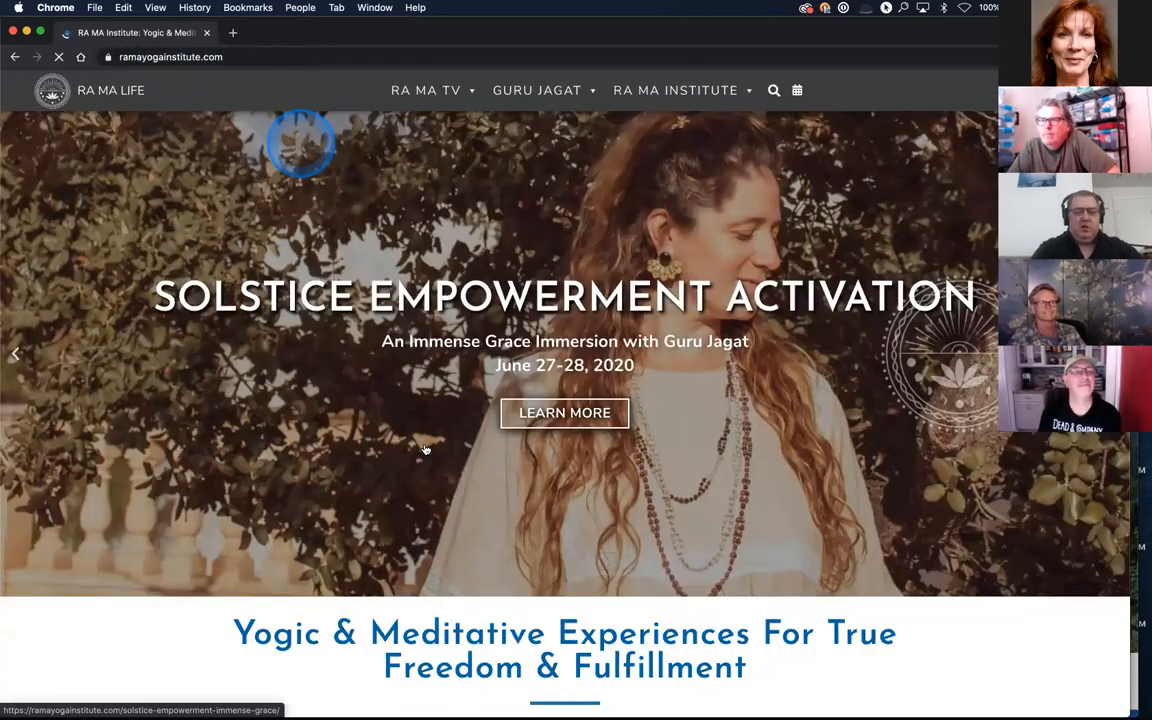
Step: Look through the RA MA Institute home page and dismiss its newsletter sign-up popup
scroll(458, 530, down, 5)
scroll(460, 528, down, 8)
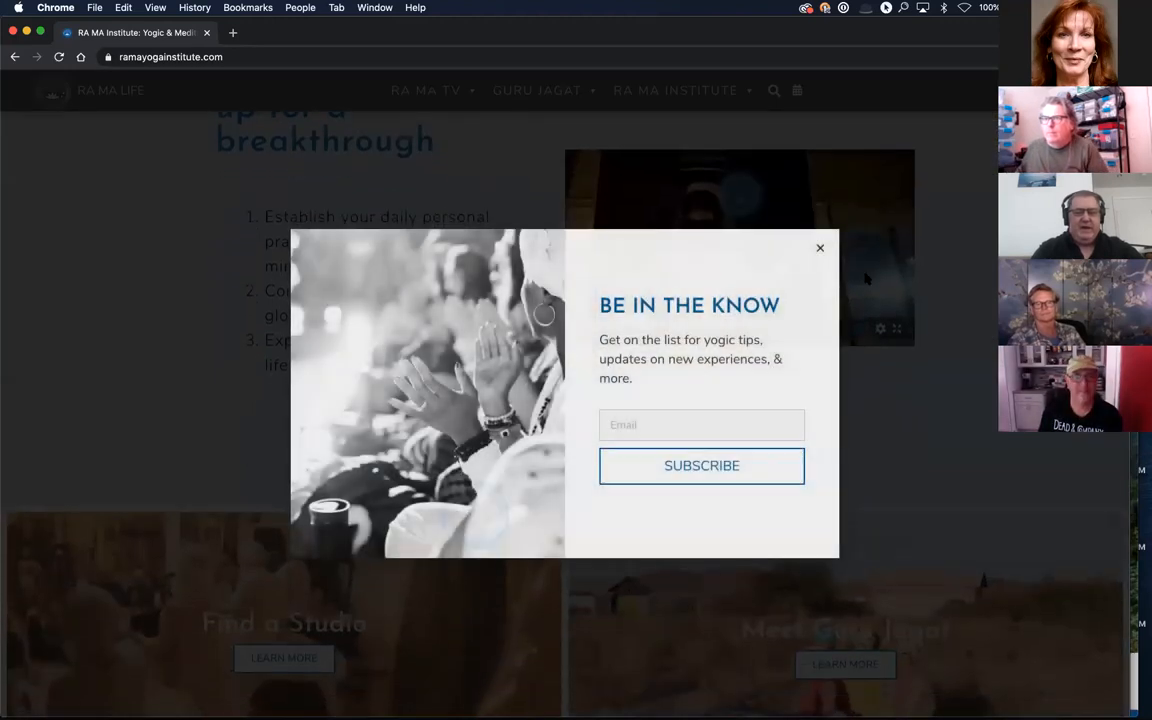
click(820, 249)
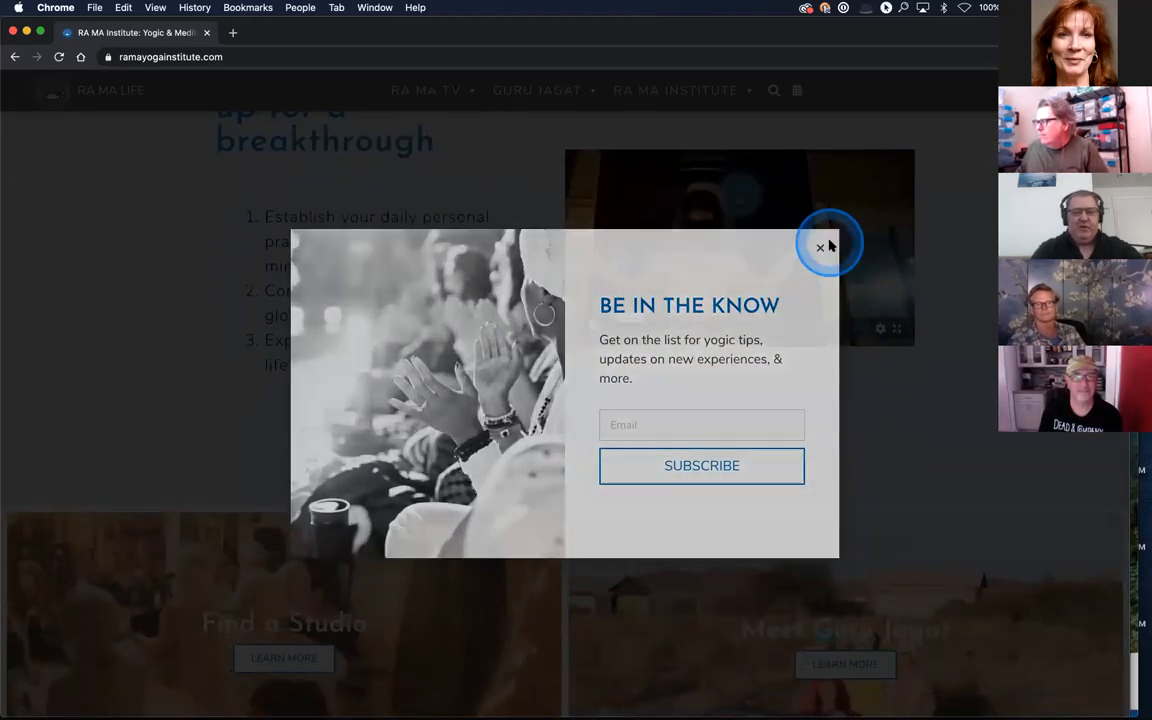
scroll(594, 393, up, 5)
scroll(594, 394, up, 5)
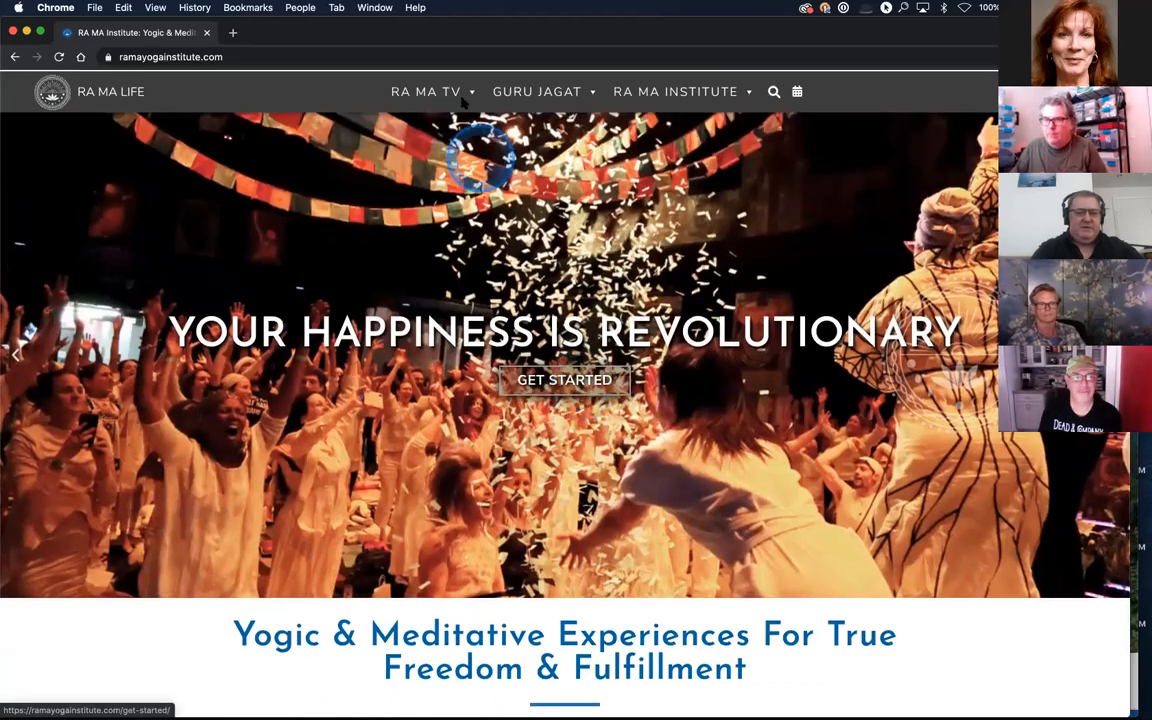
Step: Examine the site's mega menus and open the Guru Jagat about page to view its styling
click(455, 90)
click(537, 90)
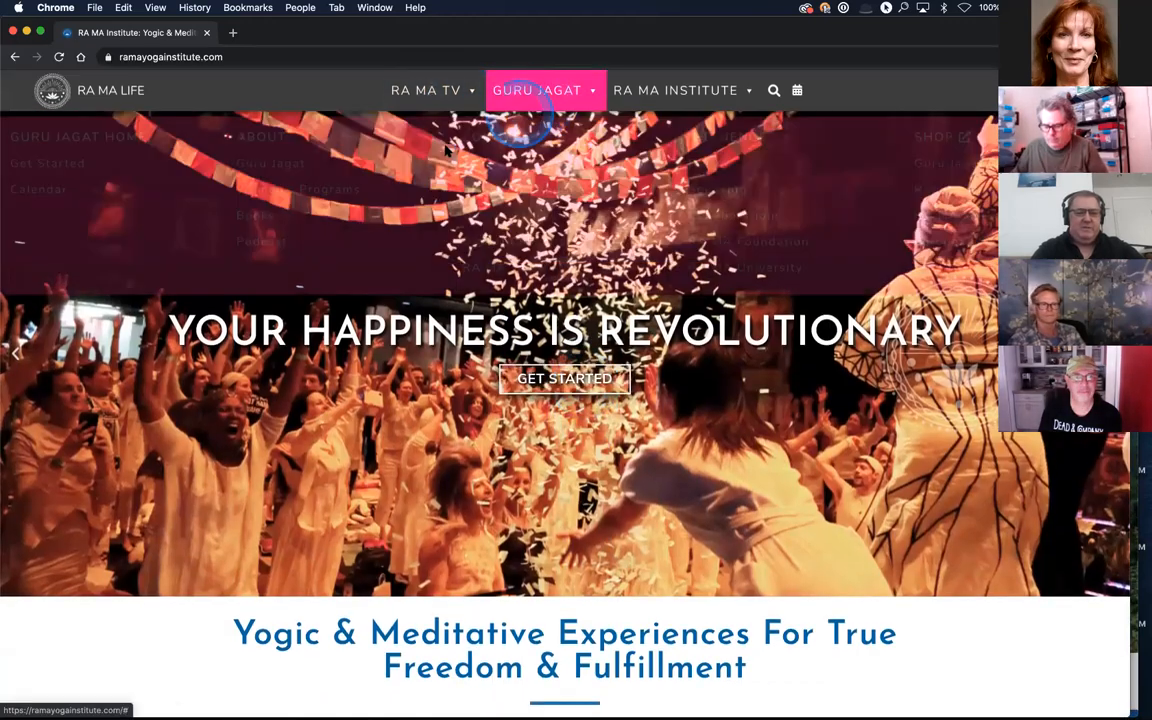
click(292, 158)
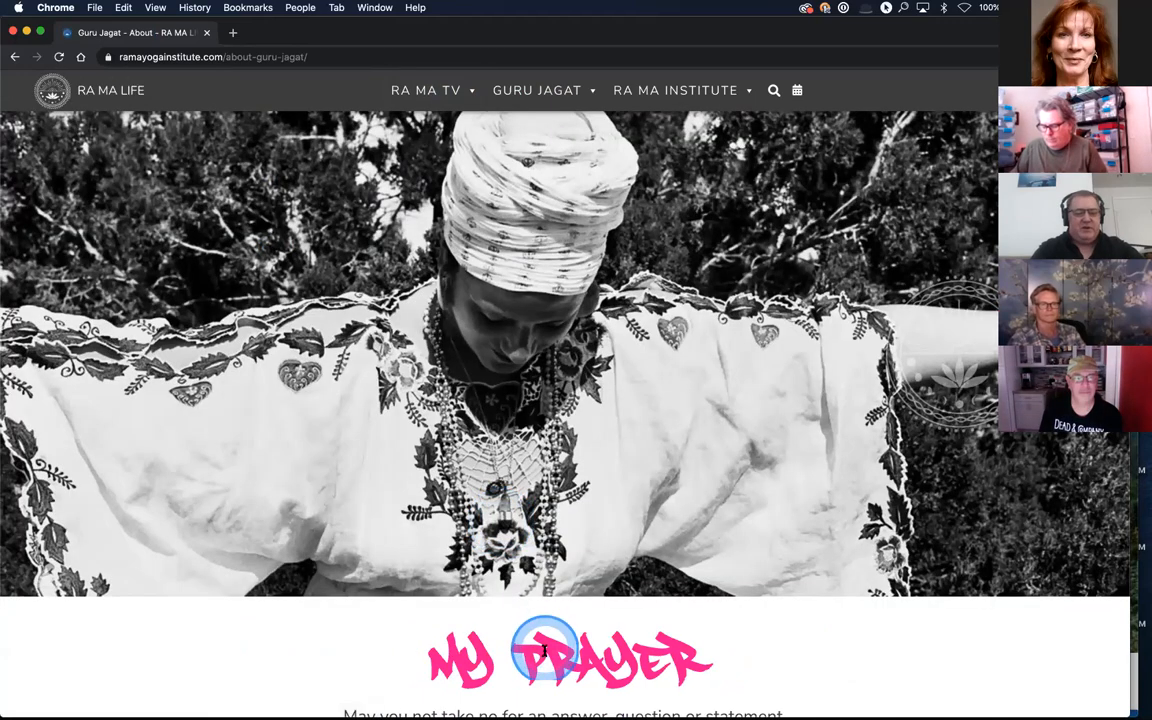
scroll(540, 640, down, 3)
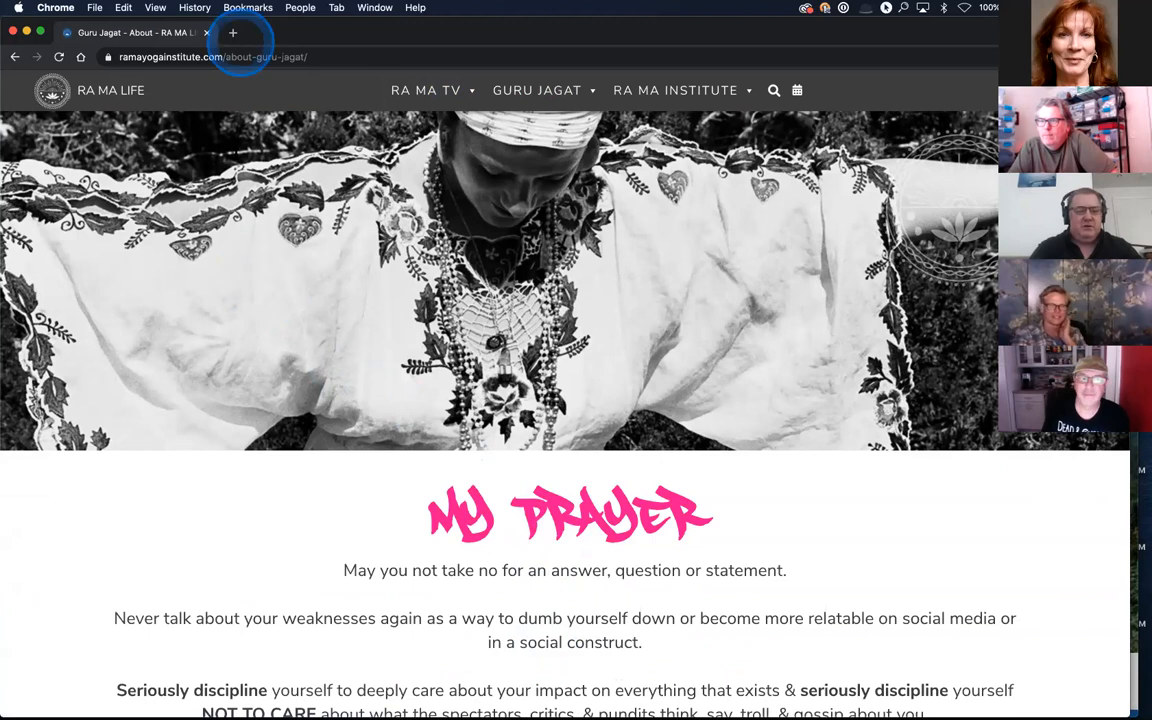
Step: Close the incognito page and the Custom Post Type UI and Colorado AvidGolfer tabs, and switch to the Google Slides Q&A slide
click(206, 33)
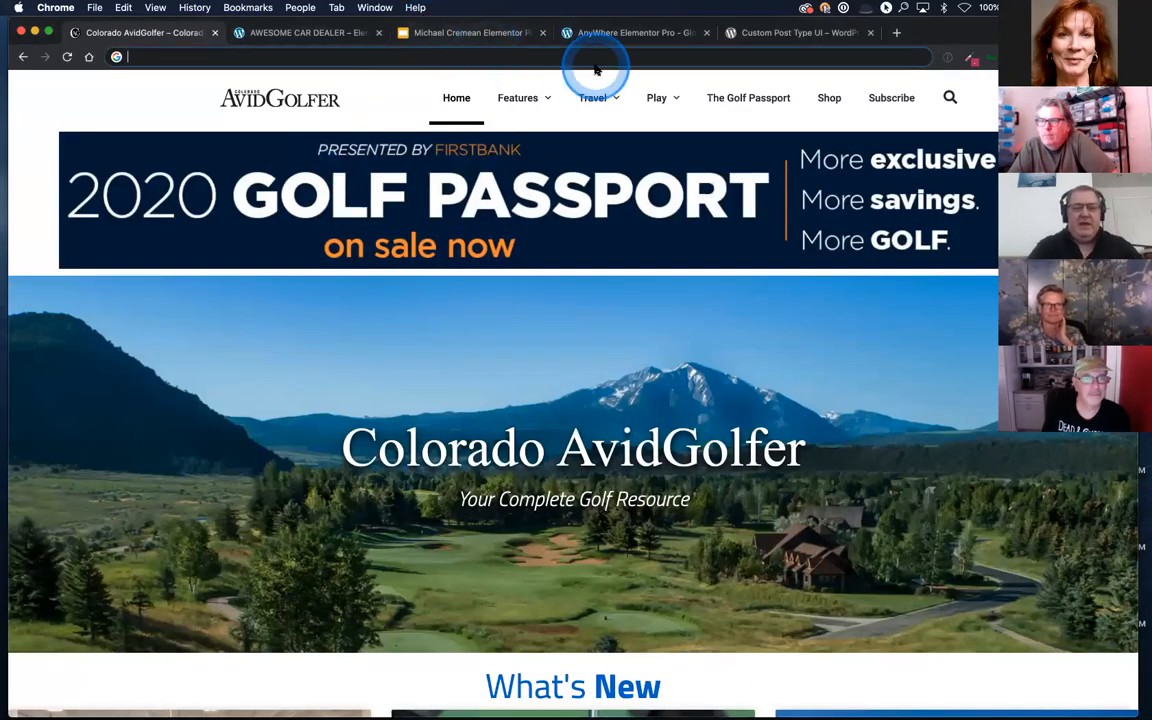
click(870, 33)
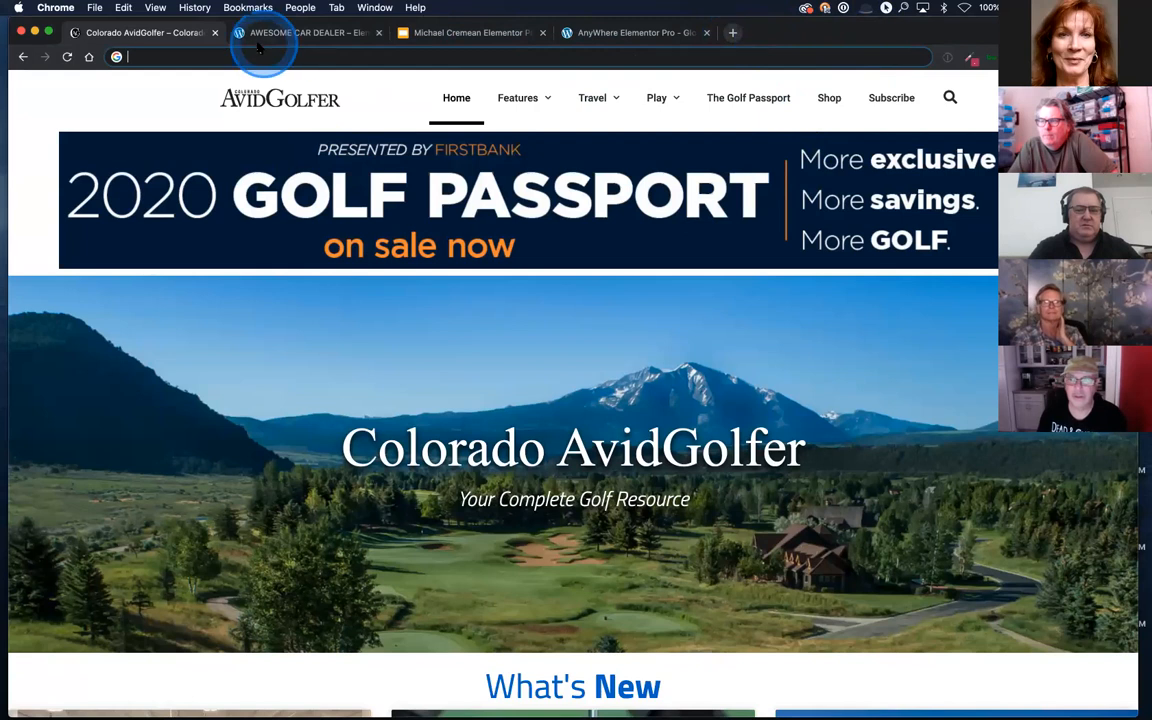
click(214, 33)
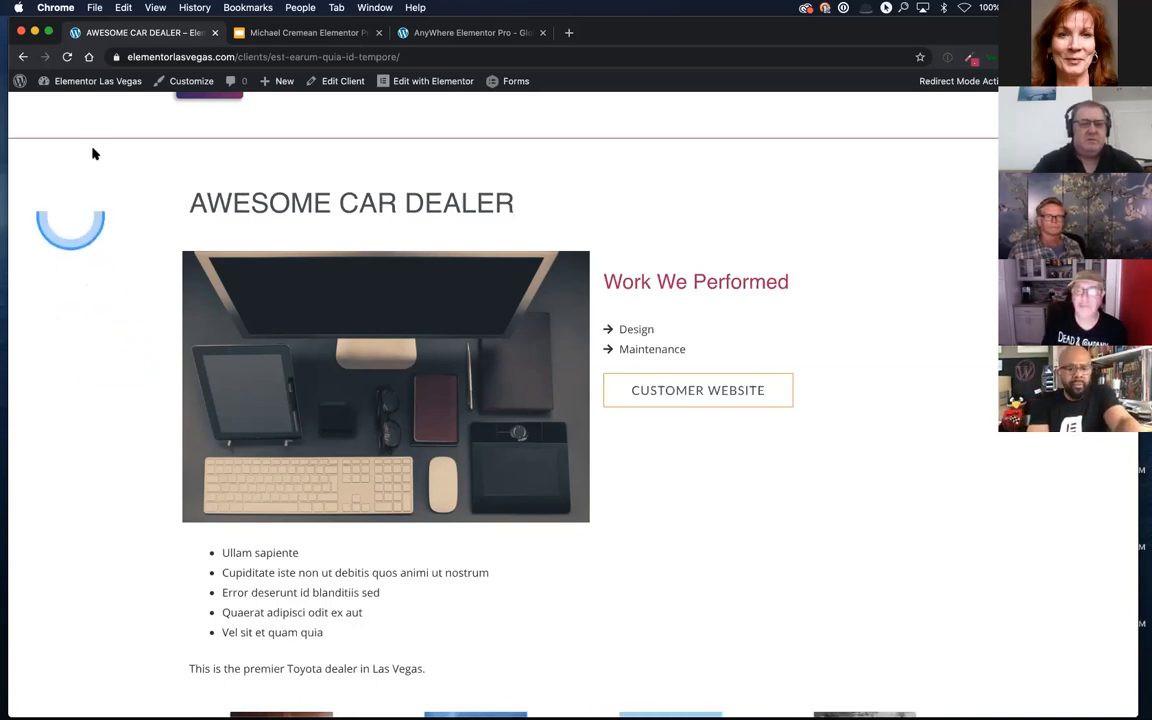
click(263, 30)
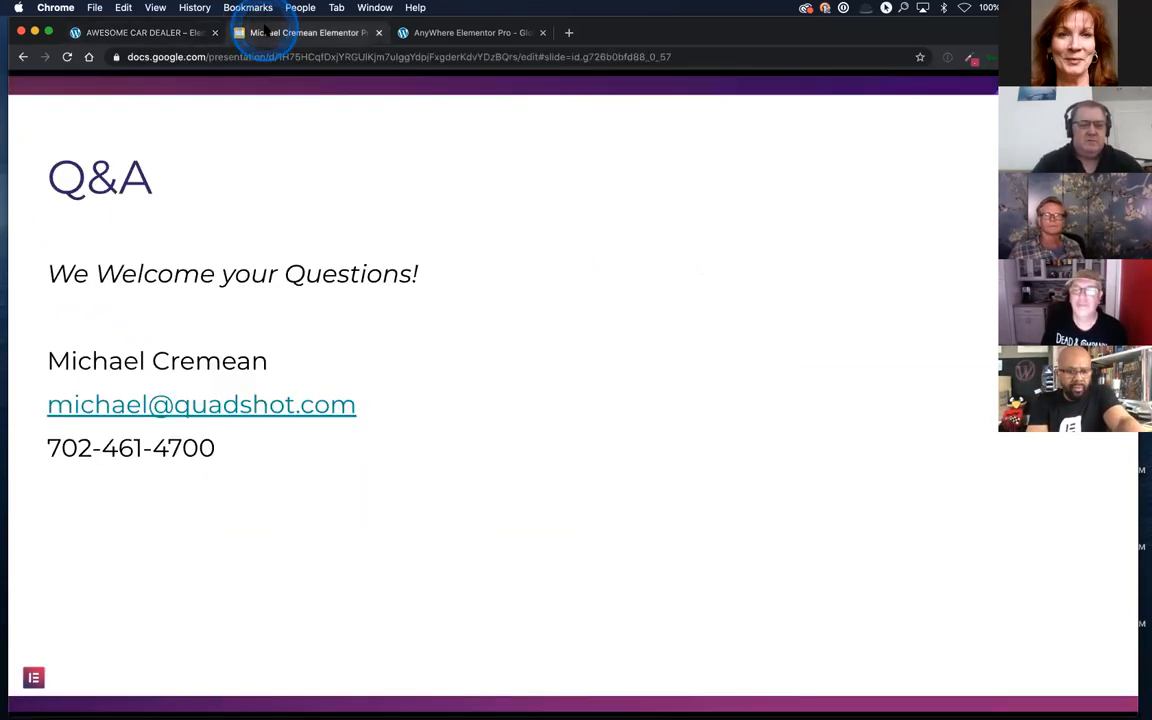